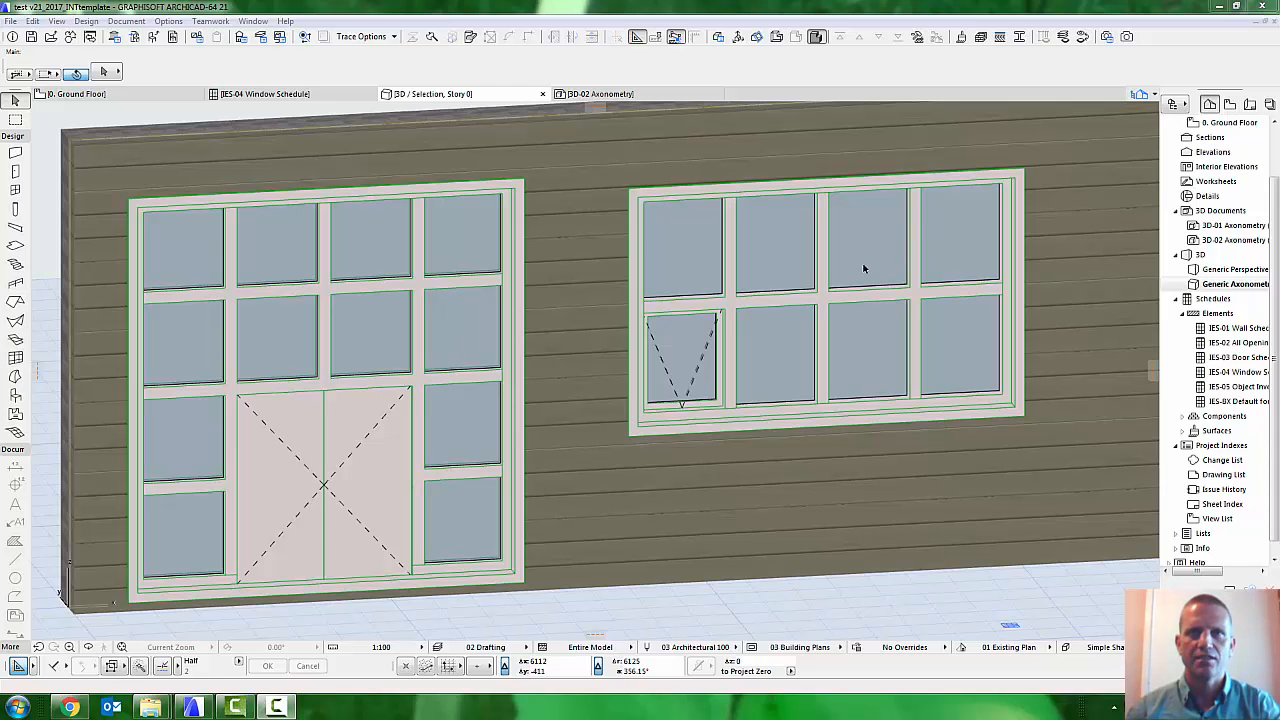
Open the eight-pane window's settings and review its component catalogues, operable elements and panel arrangement
{"action": "double_click", "coordinate": [829, 298]}
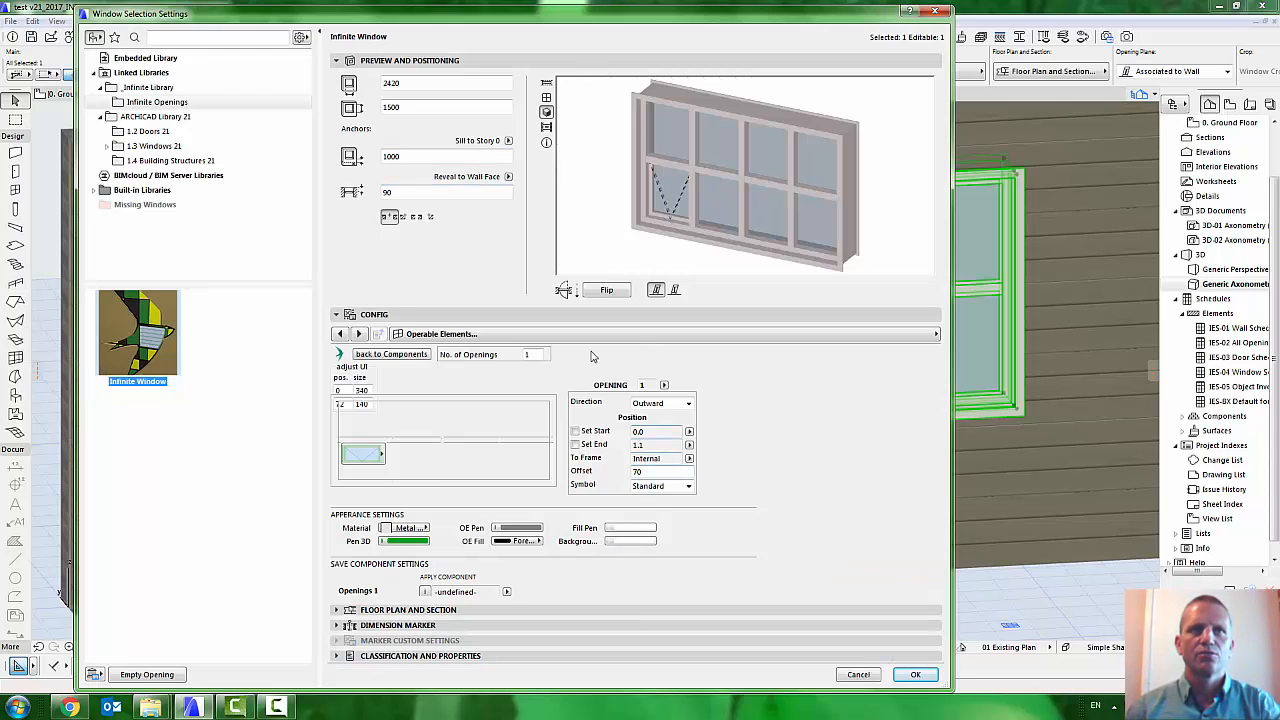
{"action": "left_click", "coordinate": [491, 339]}
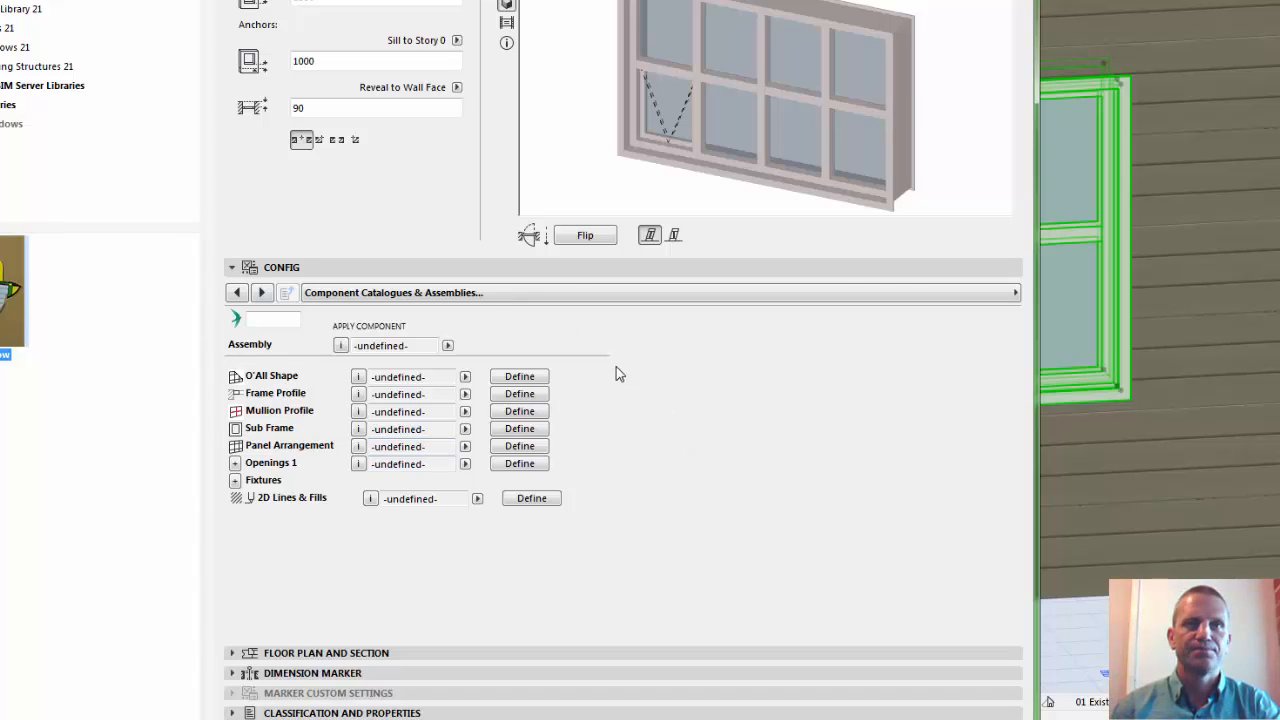
{"action": "left_click", "coordinate": [600, 298]}
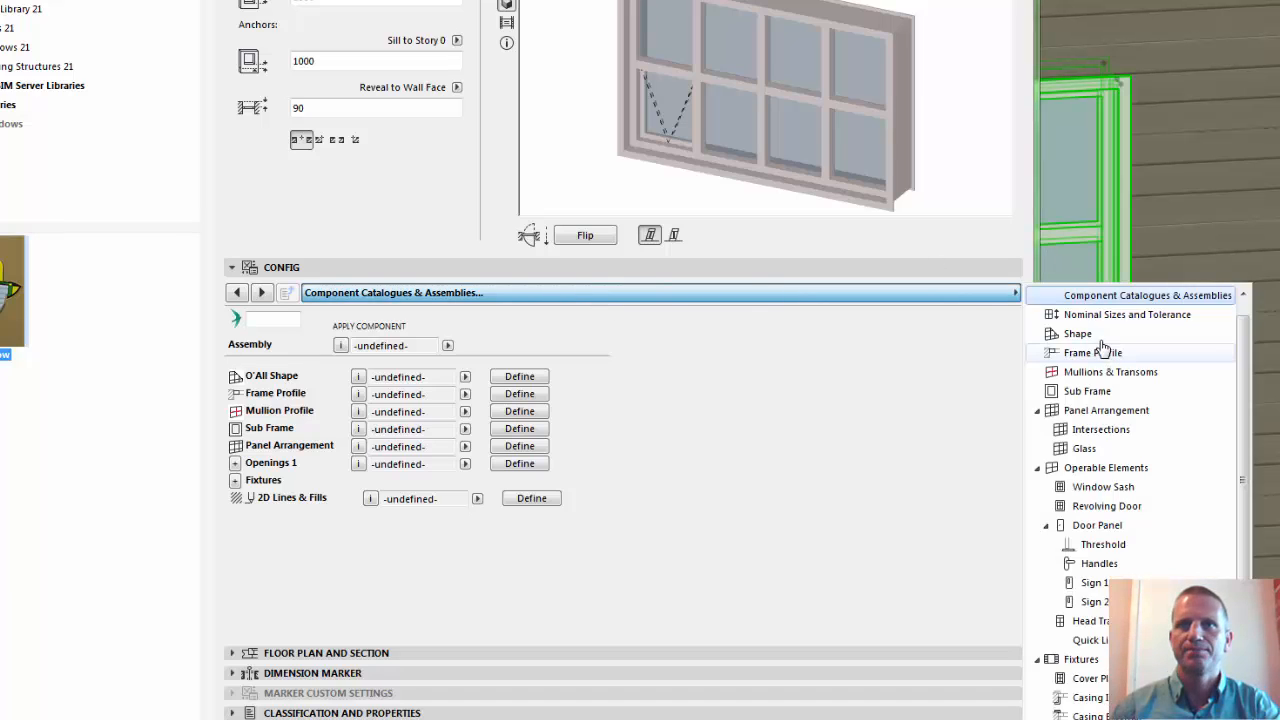
{"action": "left_click", "coordinate": [431, 470]}
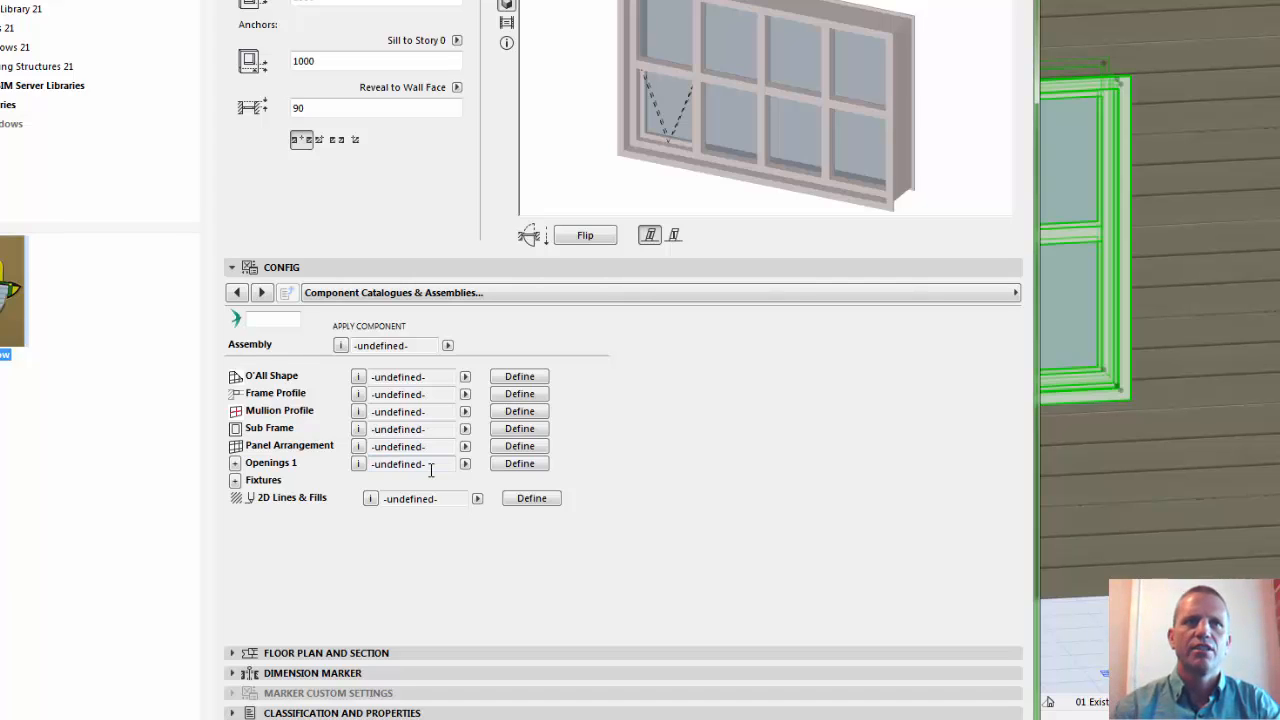
{"action": "left_click", "coordinate": [615, 297]}
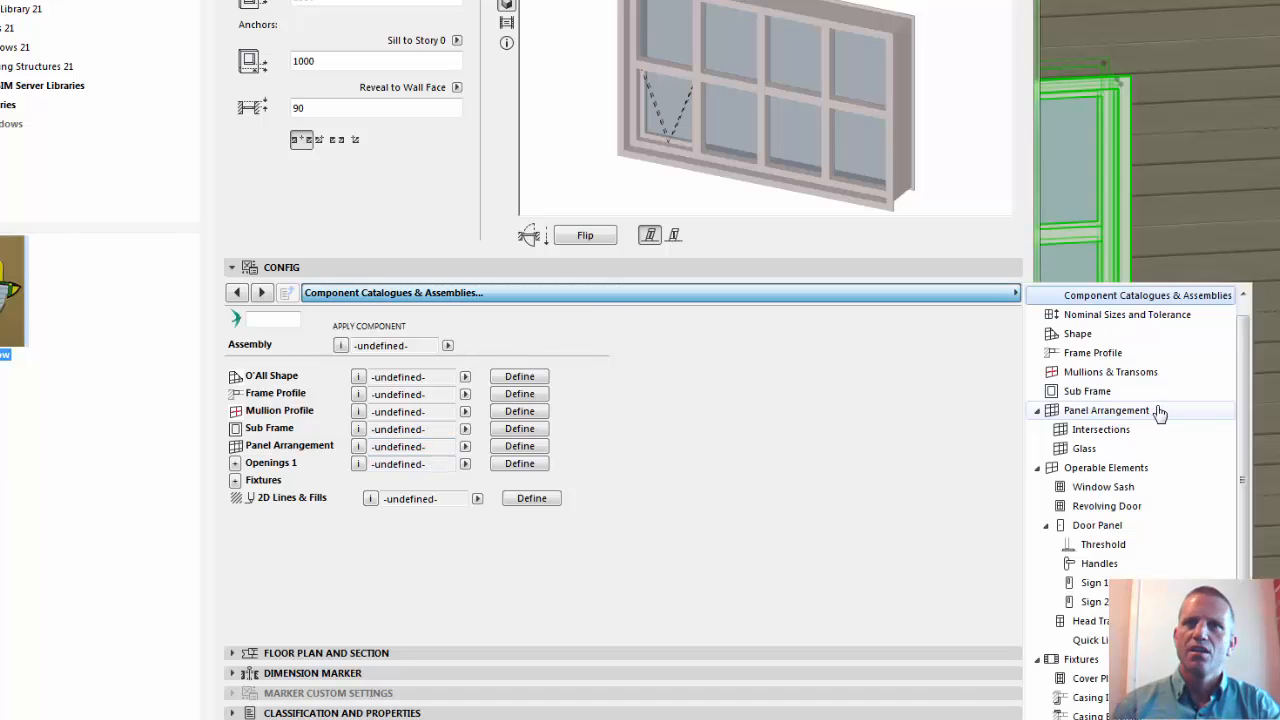
{"action": "left_click", "coordinate": [1088, 414]}
{"action": "left_click", "coordinate": [1072, 468]}
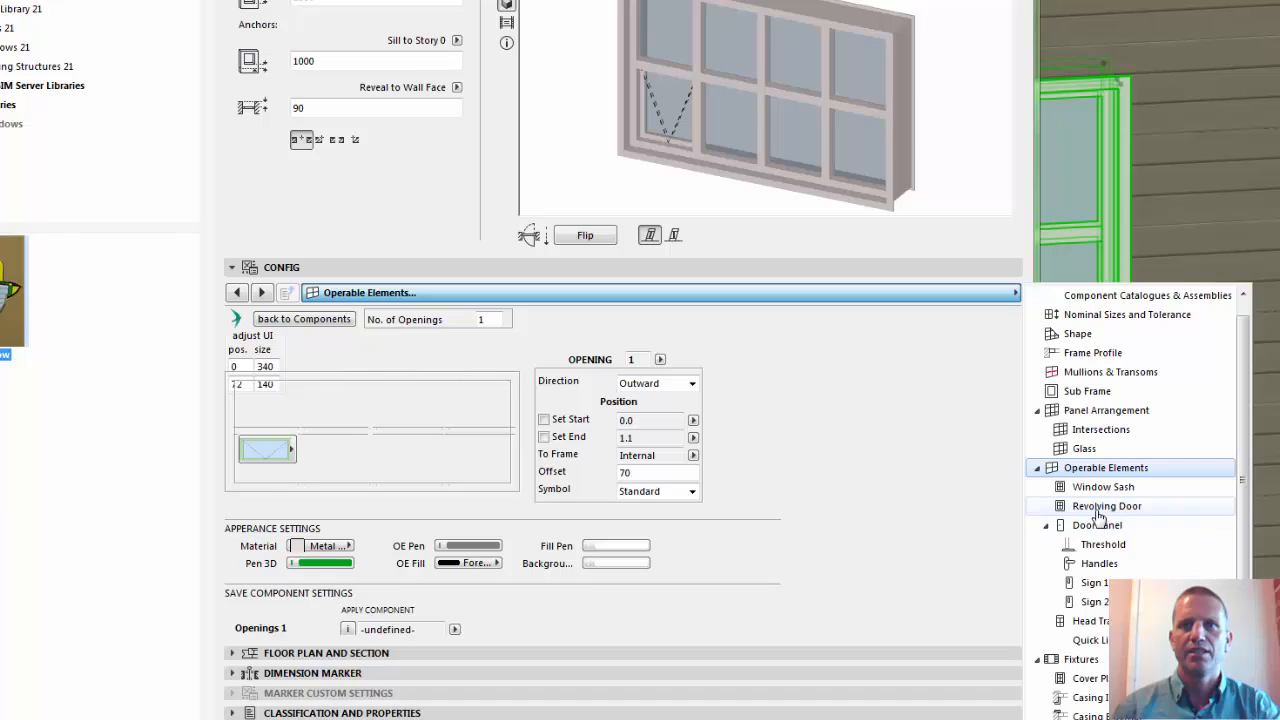
{"action": "left_click", "coordinate": [1088, 411]}
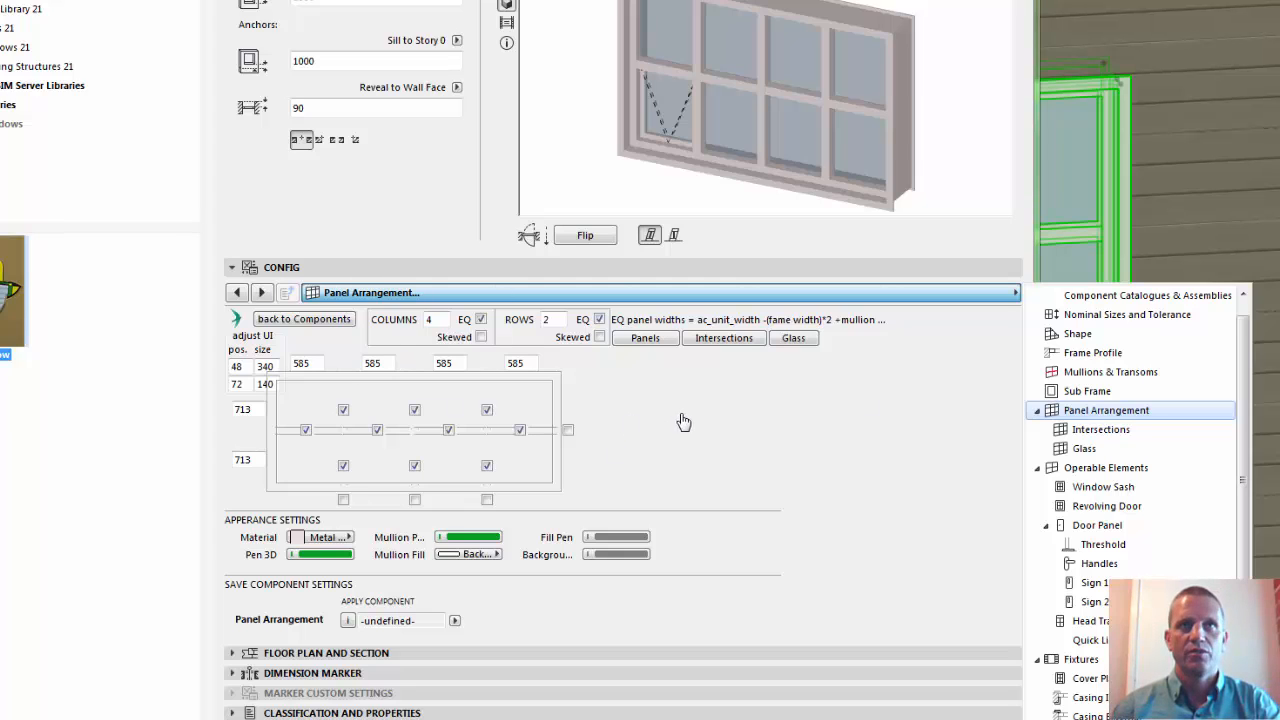
{"action": "key", "text": "Escape"}
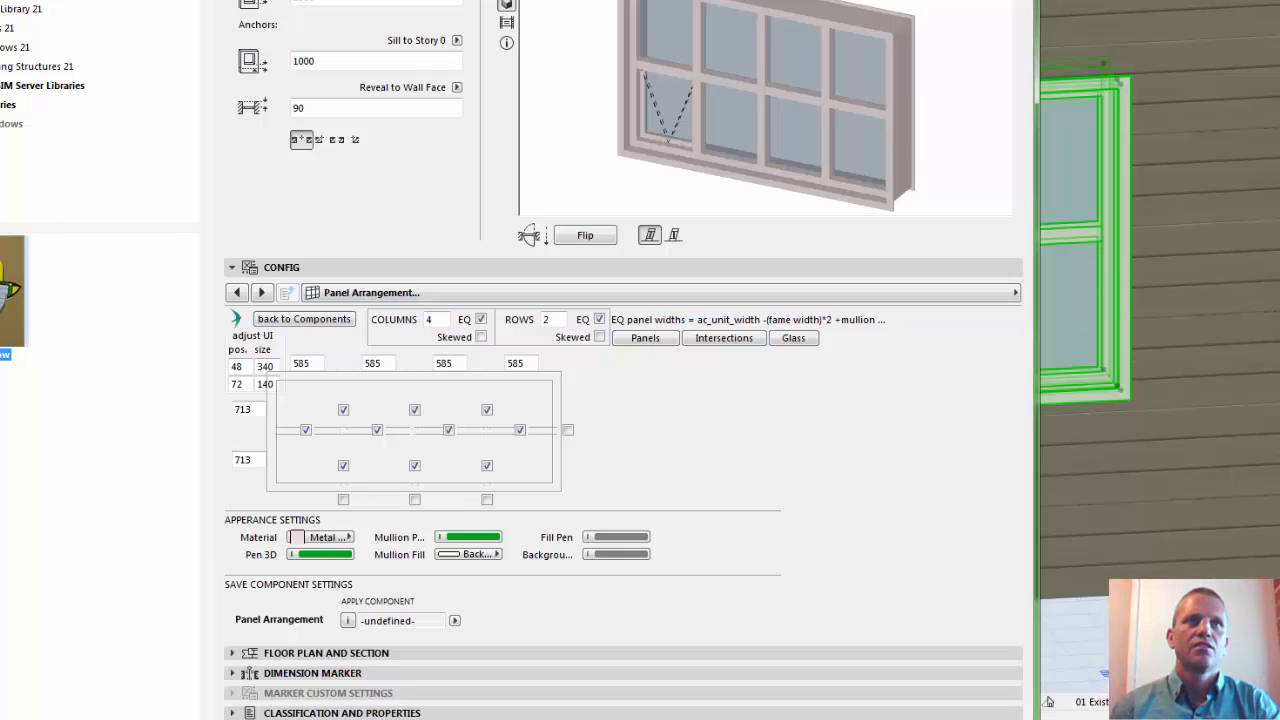
Set the window's nominal unit dimensions to 1500 wide and 1200 high
{"action": "scroll", "coordinate": [526, 150], "scroll_direction": "up", "scroll_amount": 3}
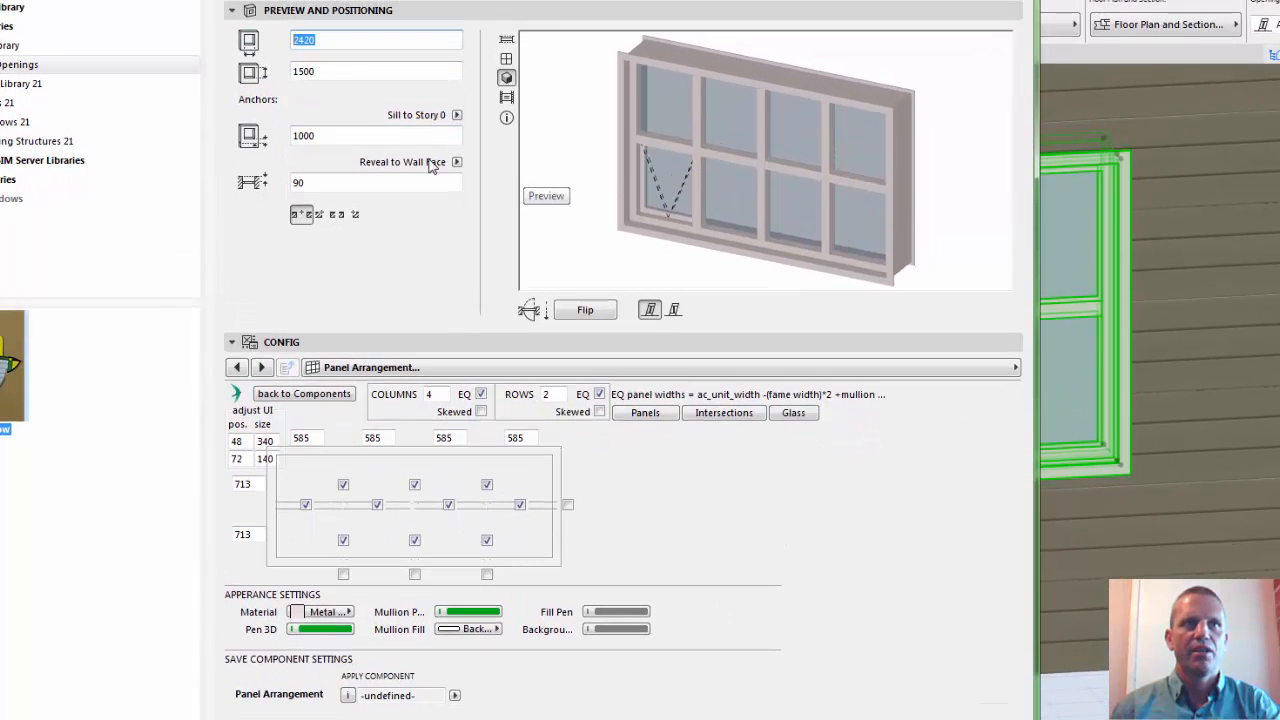
{"action": "left_click", "coordinate": [591, 366]}
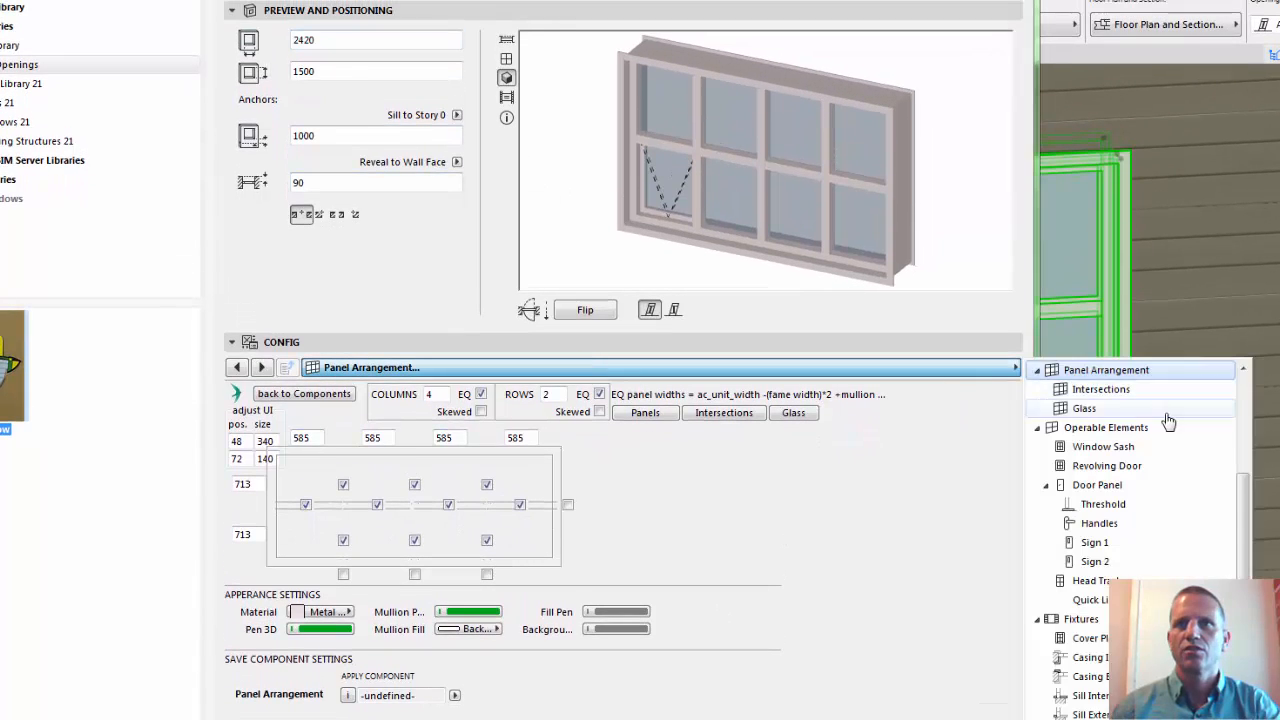
{"action": "left_click", "coordinate": [1120, 410]}
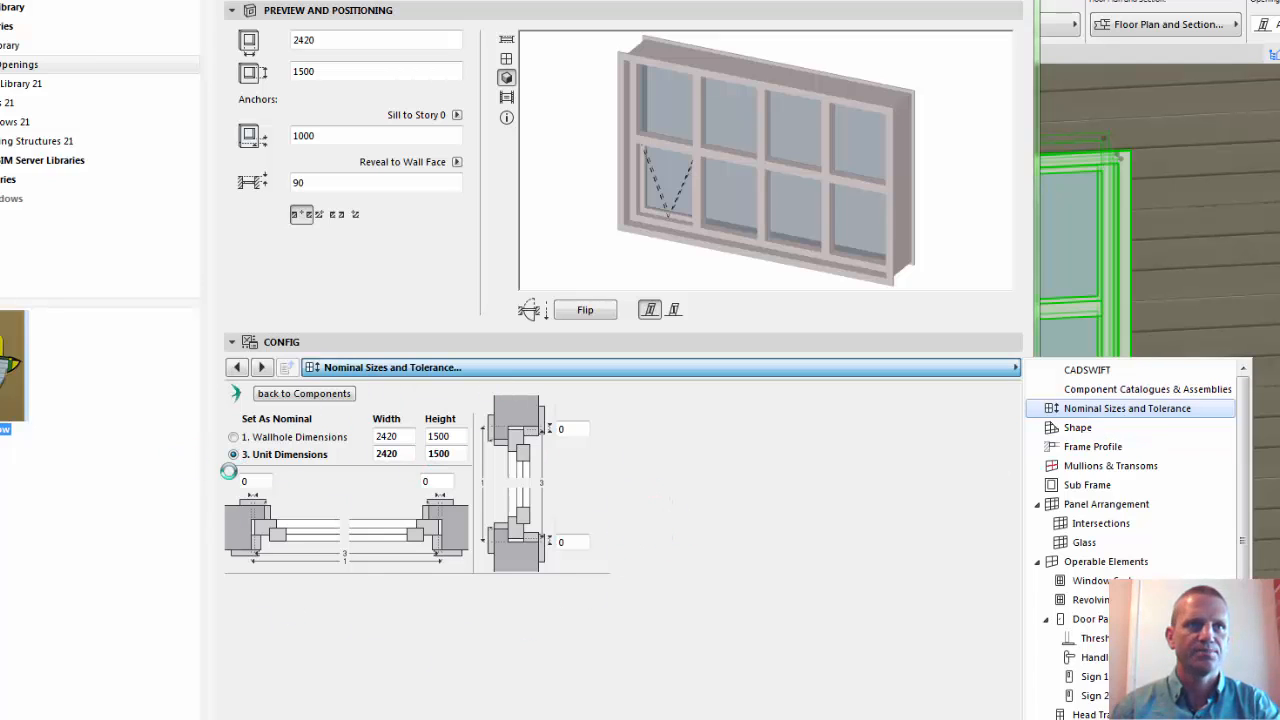
{"action": "left_click_drag", "start_coordinate": [404, 454], "coordinate": [336, 453]}
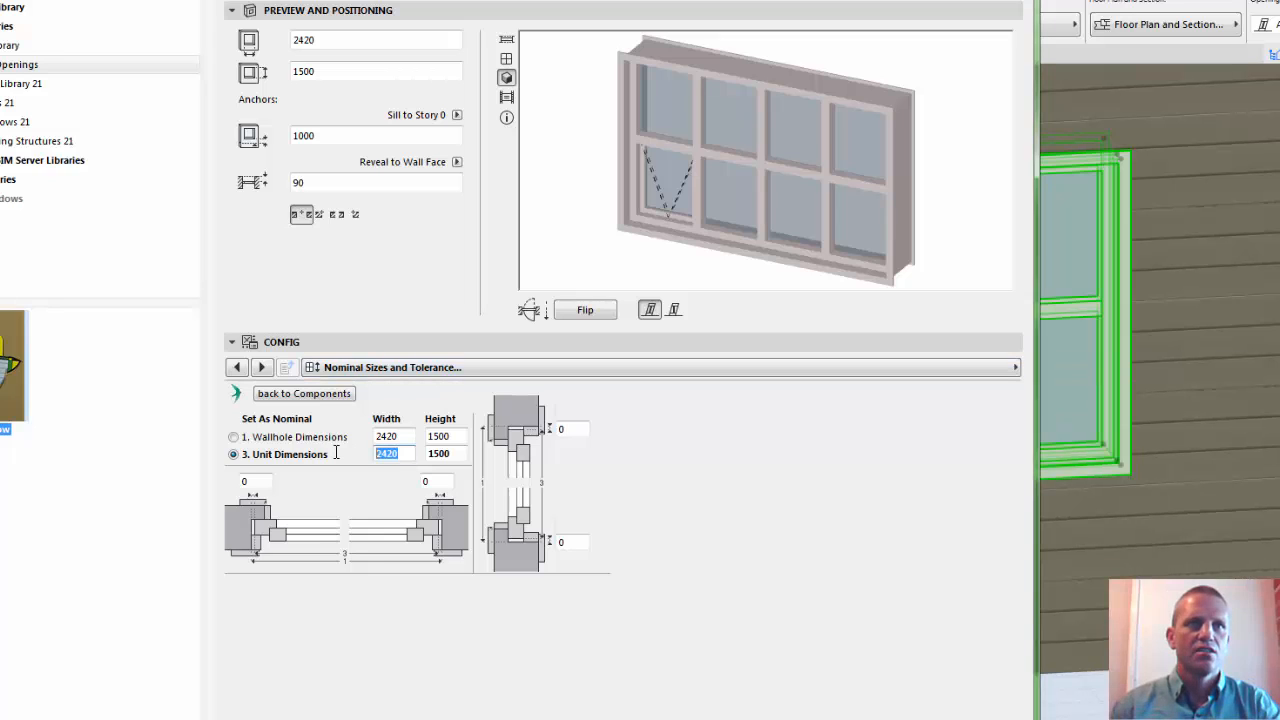
{"action": "type", "text": "15"}
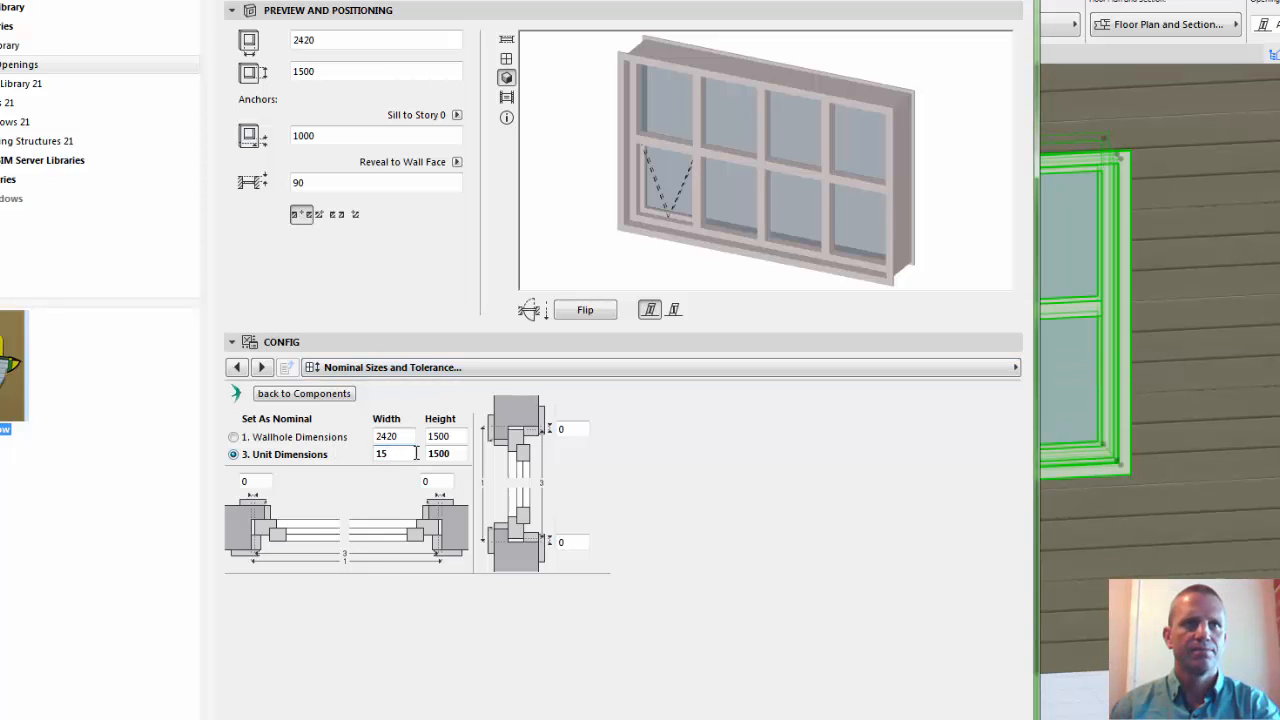
{"action": "type", "text": "00"}
{"action": "key", "text": "Tab"}
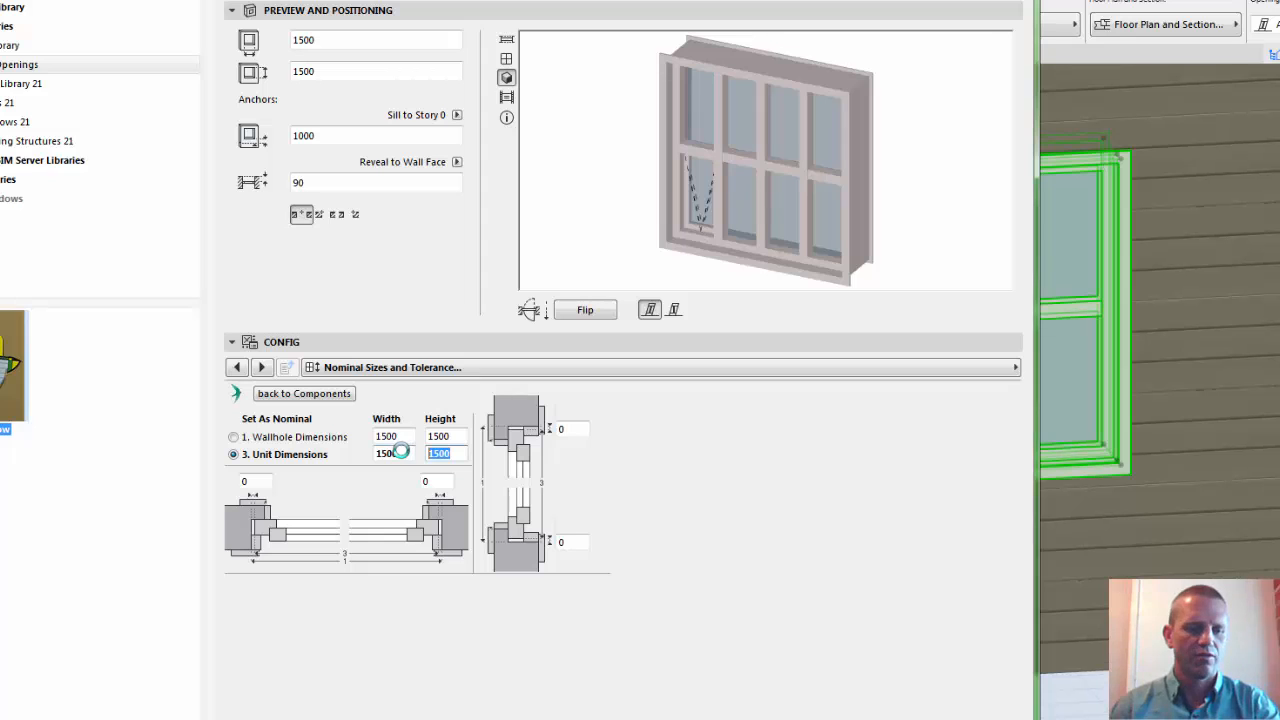
{"action": "type", "text": "1200"}
{"action": "key", "text": "Tab"}
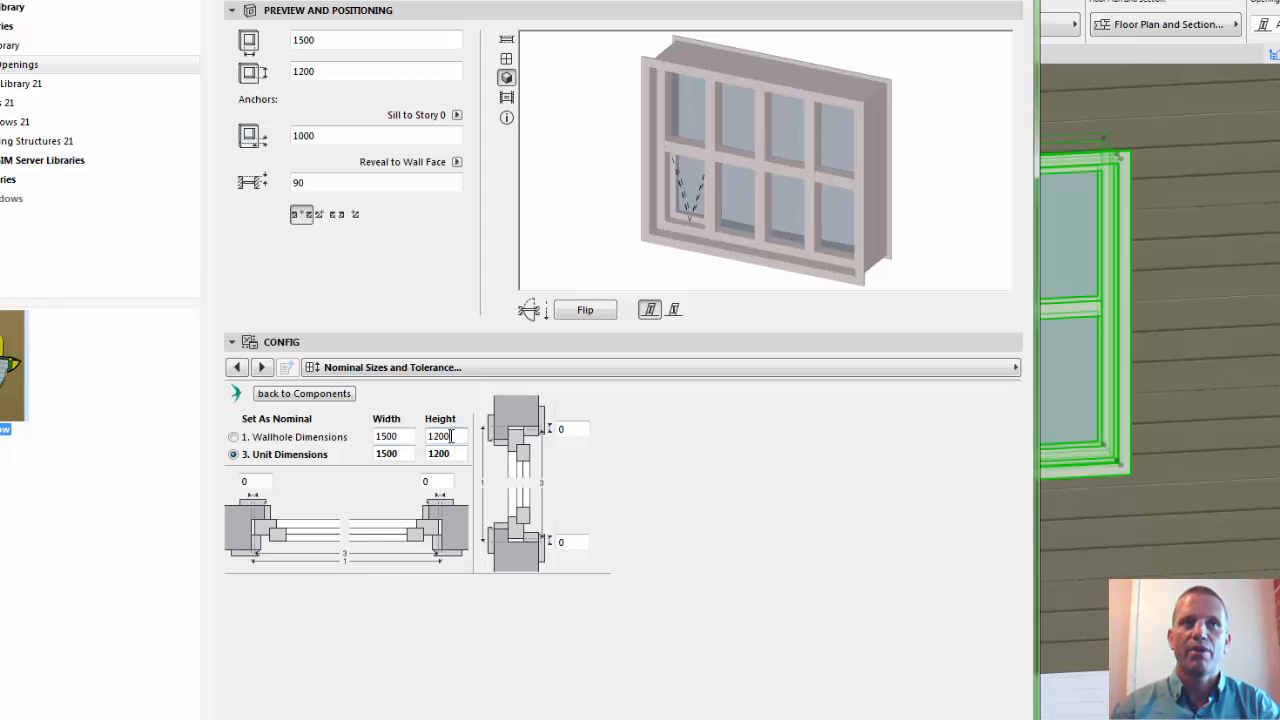
Reduce the window's panel arrangement to 1 column and 1 row
{"action": "left_click", "coordinate": [505, 370]}
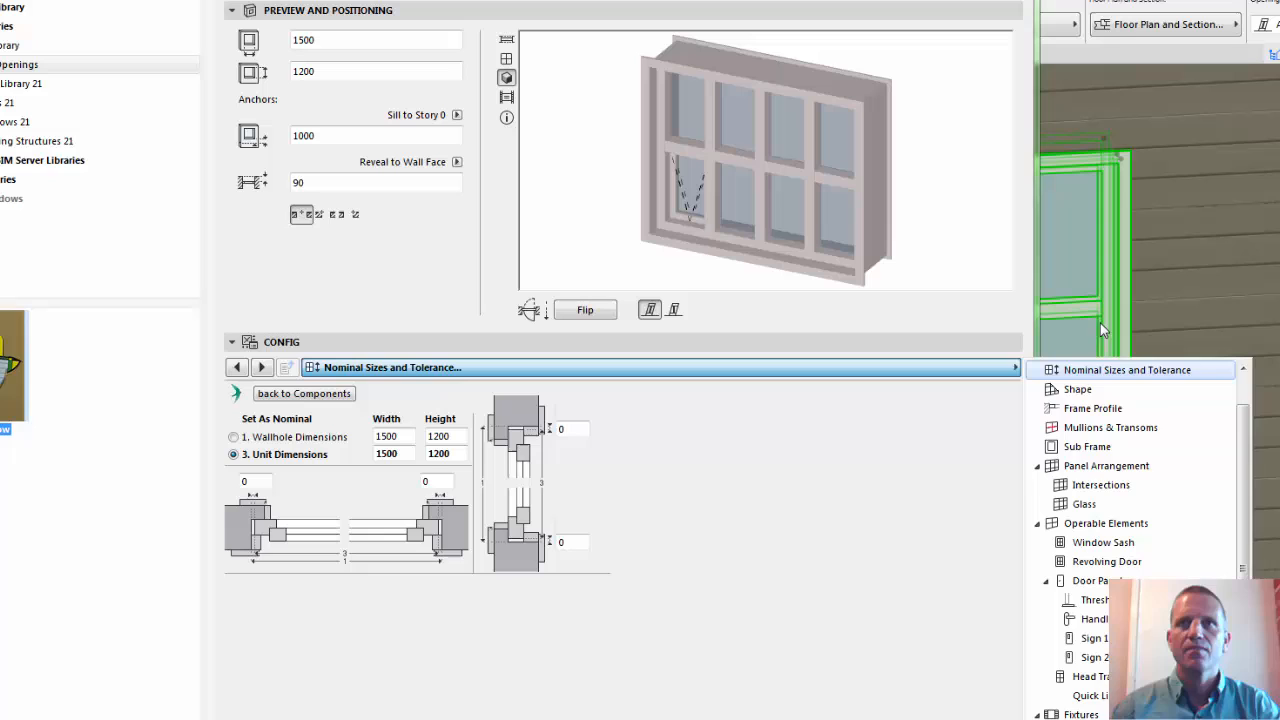
{"action": "left_click", "coordinate": [1106, 466]}
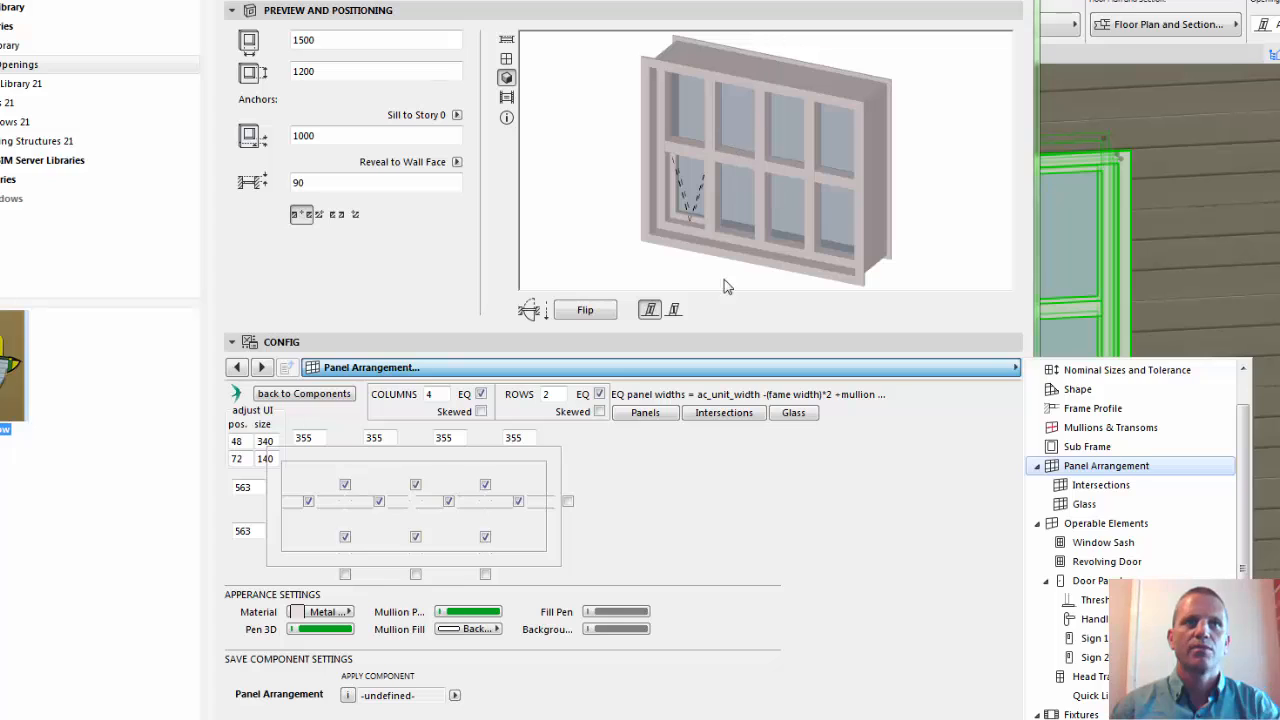
{"action": "left_click", "coordinate": [448, 394]}
{"action": "key", "text": "BackSpace"}
{"action": "type", "text": "1"}
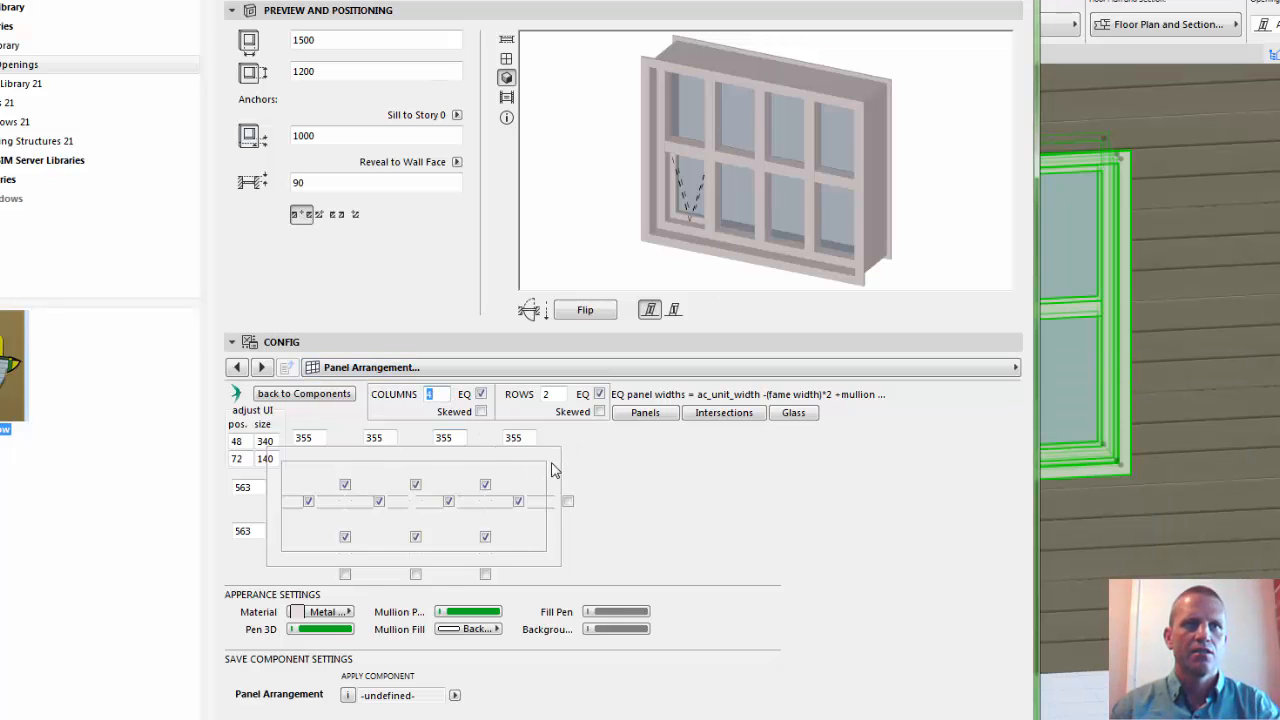
{"action": "left_click", "coordinate": [560, 394]}
{"action": "type", "text": "1"}
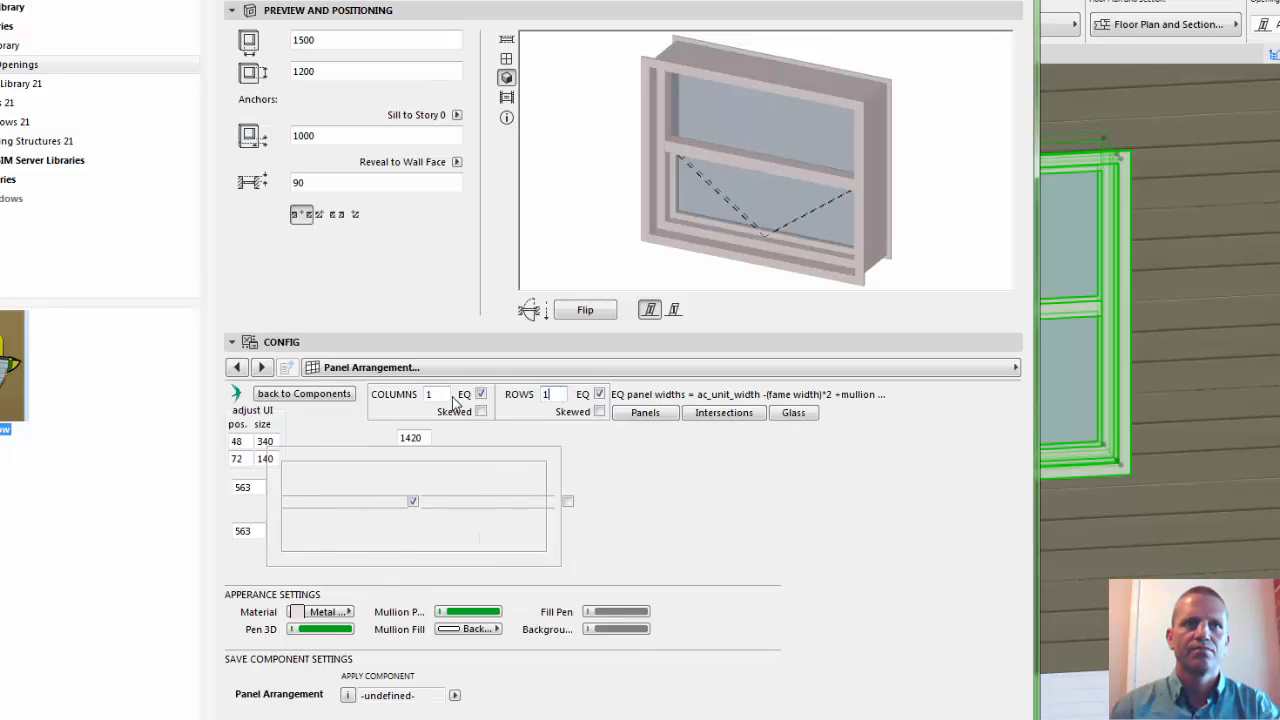
{"action": "left_click", "coordinate": [441, 394]}
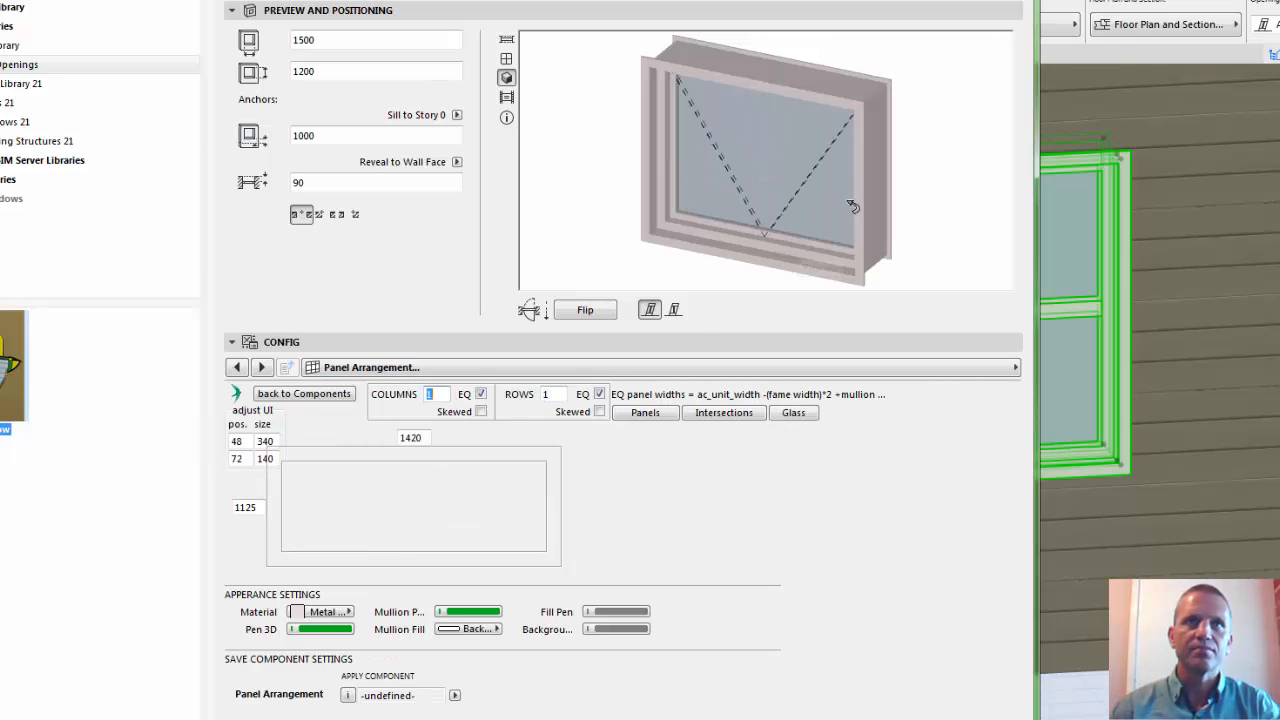
Turn off both the inside casing and the outside casing of the window
{"action": "left_click", "coordinate": [432, 368]}
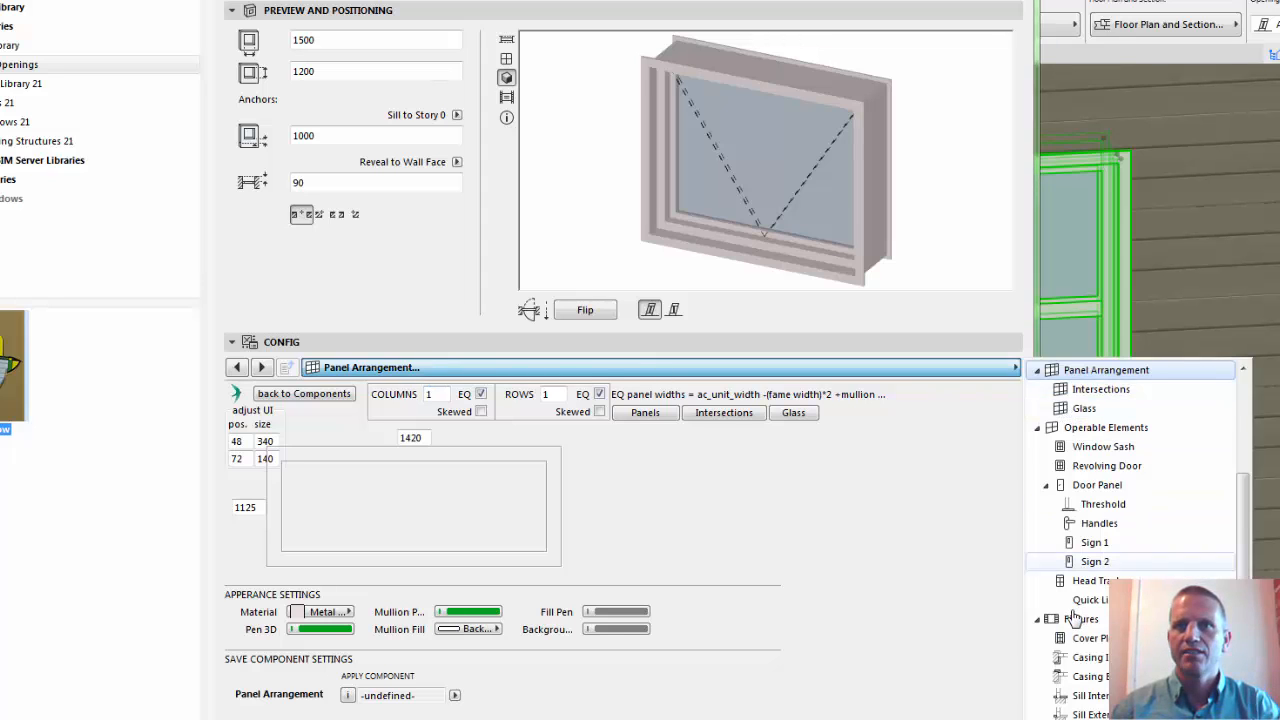
{"action": "scroll", "coordinate": [1035, 632], "scroll_direction": "up", "scroll_amount": 3}
{"action": "scroll", "coordinate": [1090, 650], "scroll_direction": "down", "scroll_amount": 4}
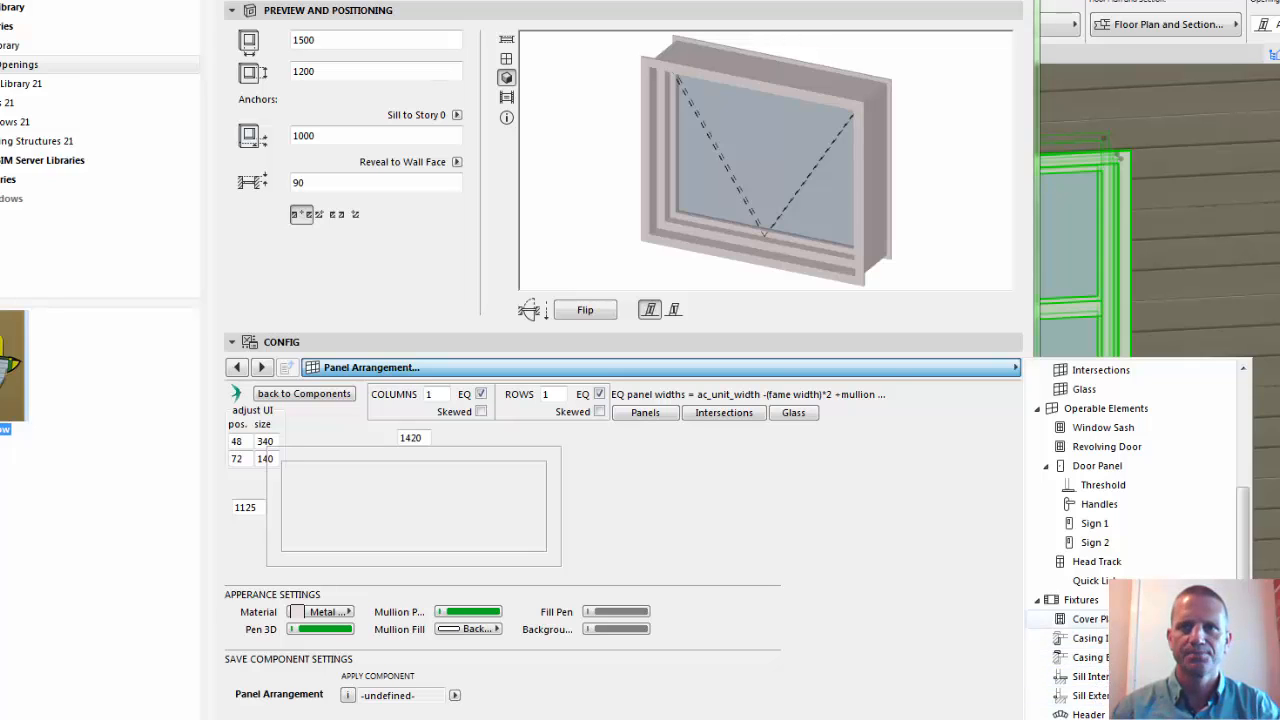
{"action": "left_click", "coordinate": [1090, 638]}
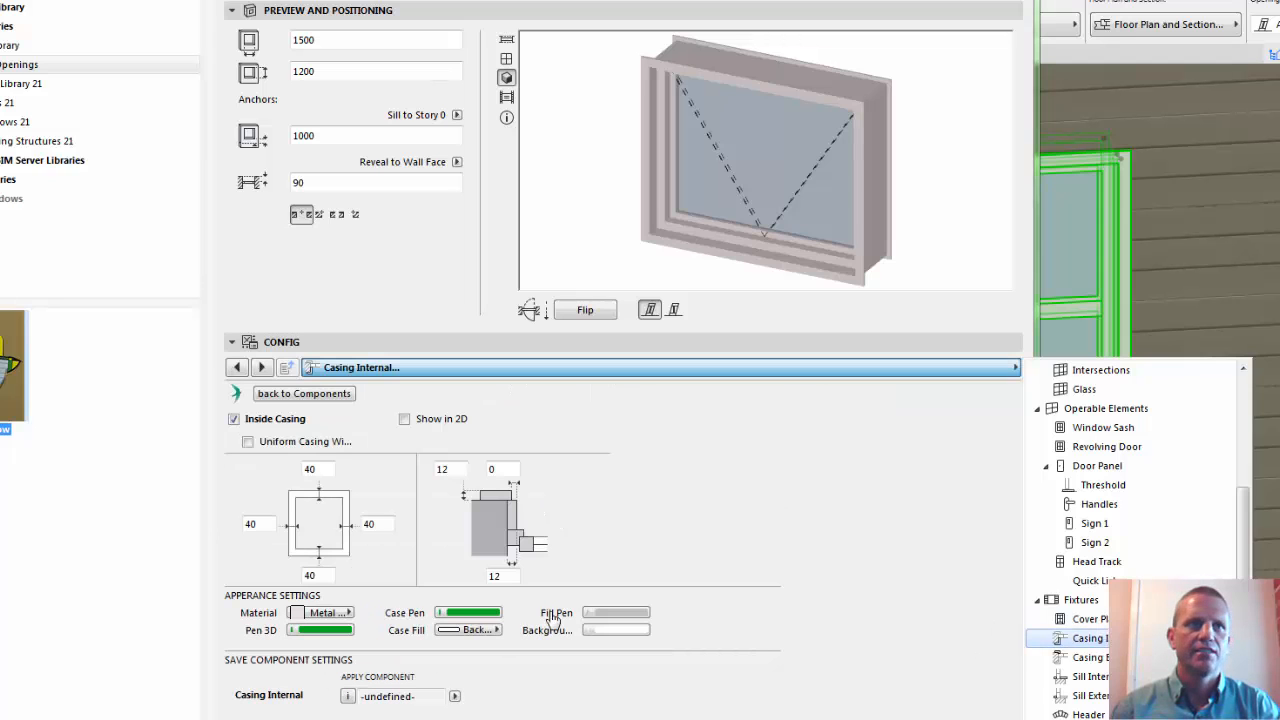
{"action": "left_click", "coordinate": [233, 419]}
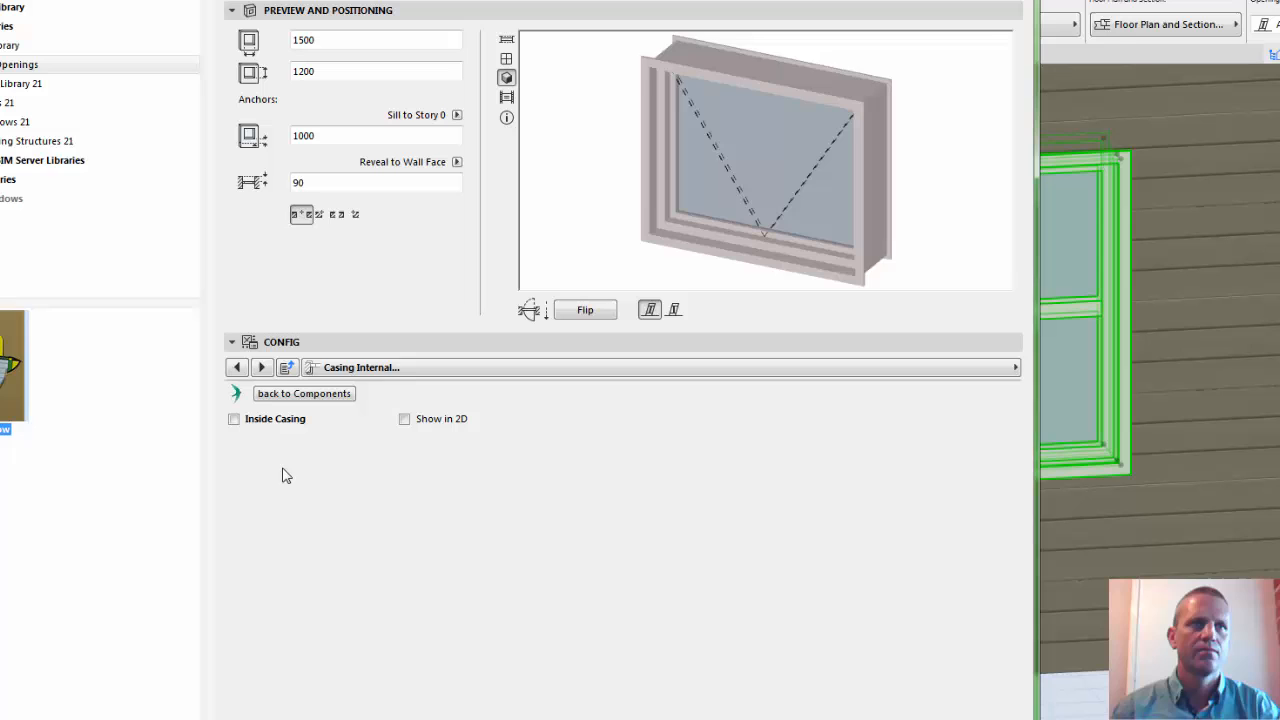
{"action": "left_click", "coordinate": [261, 367]}
{"action": "left_click", "coordinate": [233, 419]}
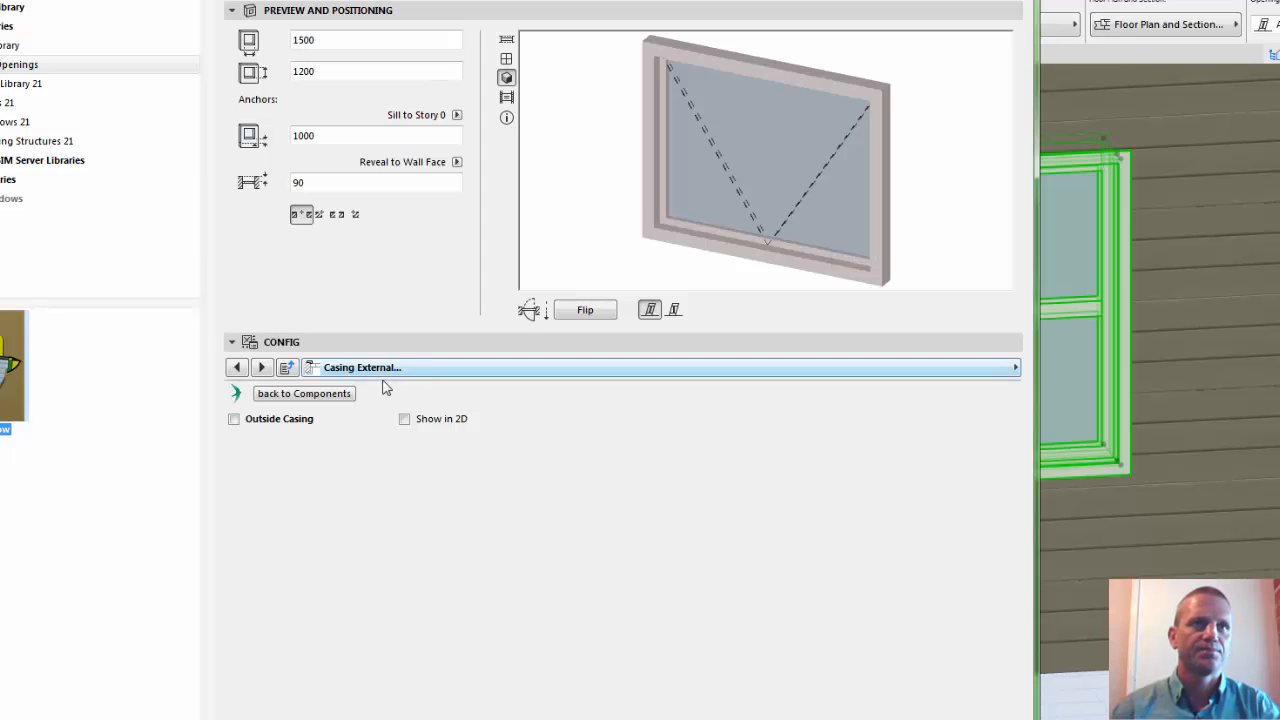
Change the window's operable element to the Sliding XO type and apply the settings to the model
{"action": "left_click", "coordinate": [520, 370]}
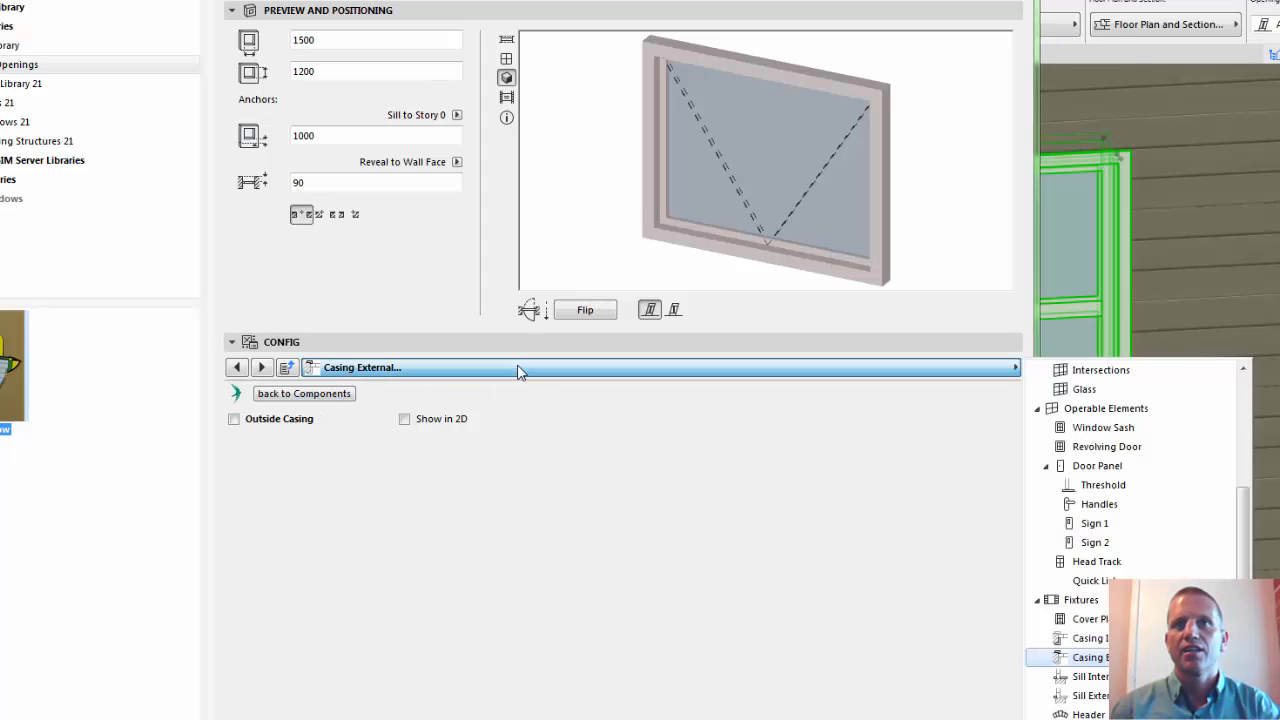
{"action": "left_click", "coordinate": [1122, 418]}
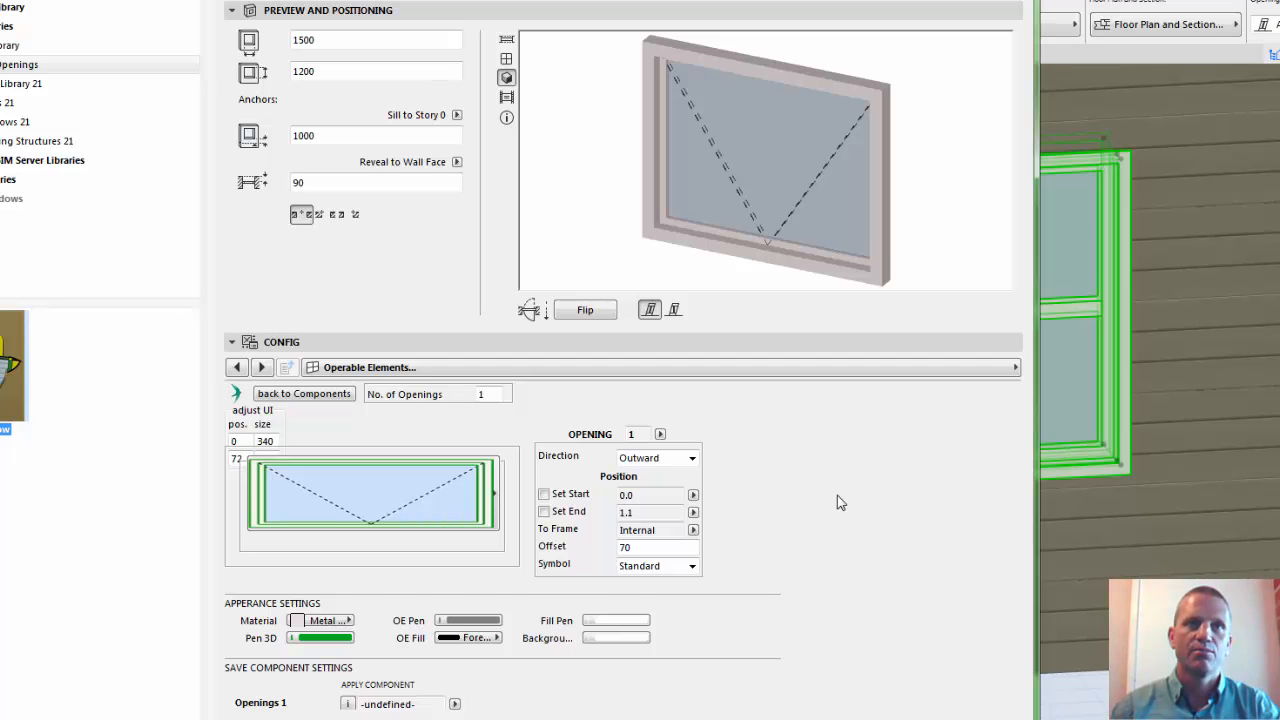
{"action": "scroll", "coordinate": [349, 271], "scroll_direction": "up", "scroll_amount": 2}
{"action": "left_click", "coordinate": [340, 490]}
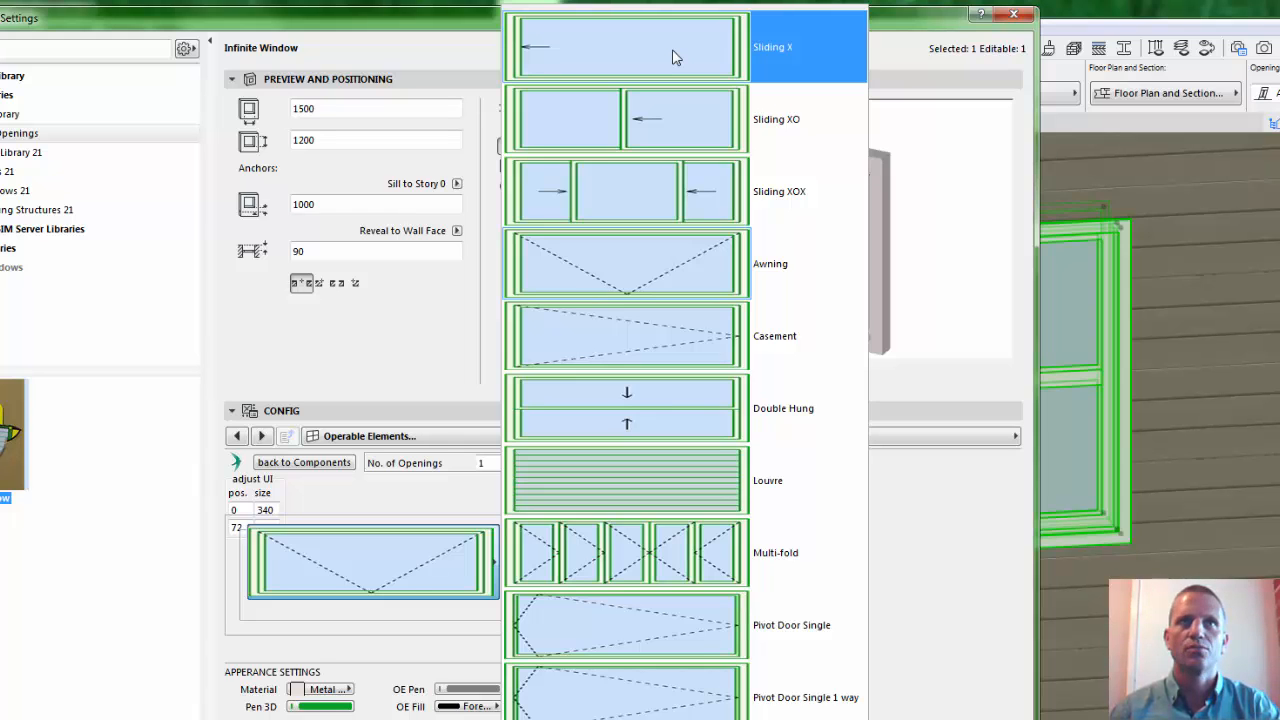
{"action": "left_click", "coordinate": [647, 121]}
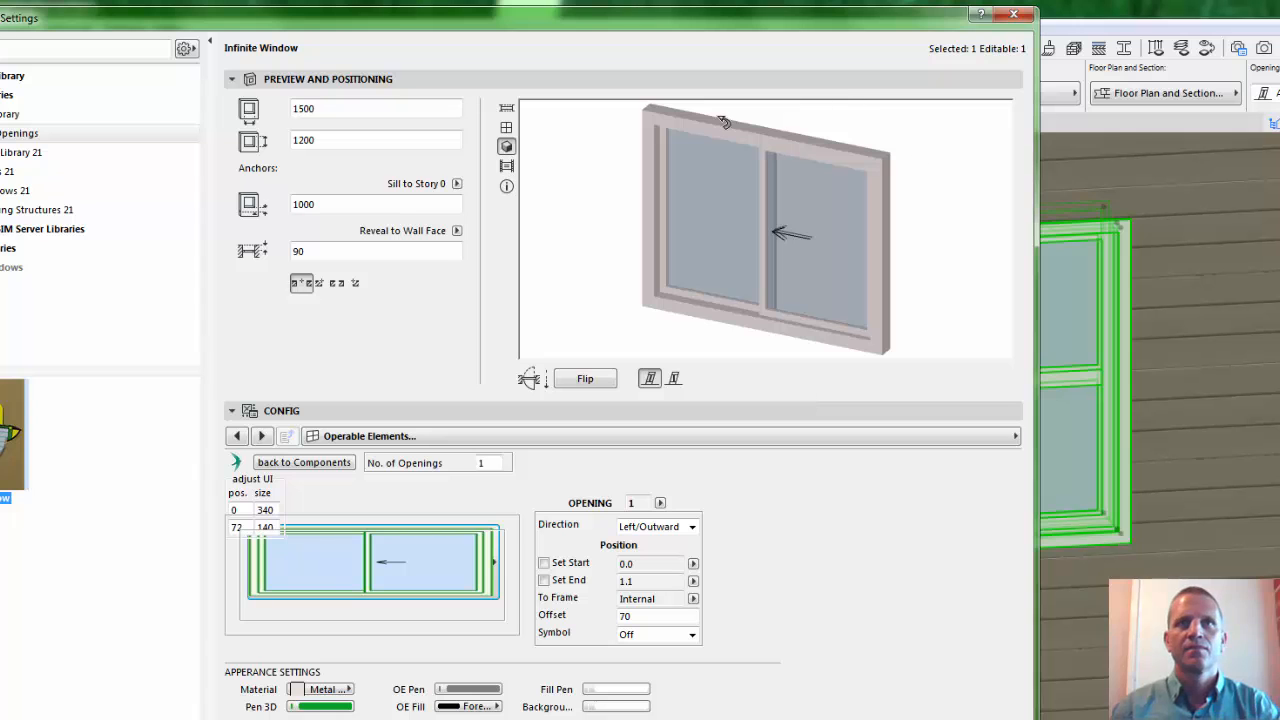
{"action": "key", "text": "Return"}
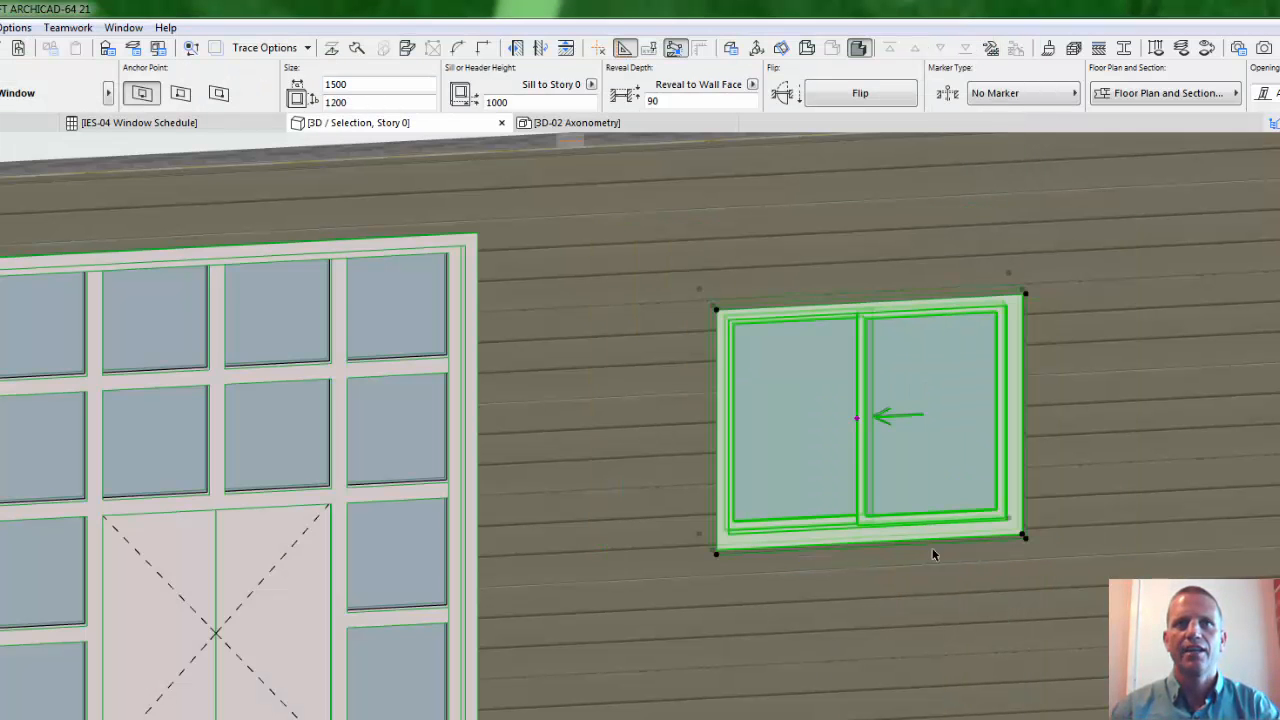
Open the sliding window's settings at its frame profile page and review the available profile types, keeping Rectangular
{"action": "scroll", "coordinate": [924, 497], "scroll_direction": "up", "scroll_amount": 2}
{"action": "middle_click_drag", "start_coordinate": [894, 509], "coordinate": [1023, 497], "text": "shift"}
{"action": "middle_click_drag", "start_coordinate": [916, 470], "coordinate": [757, 596]}
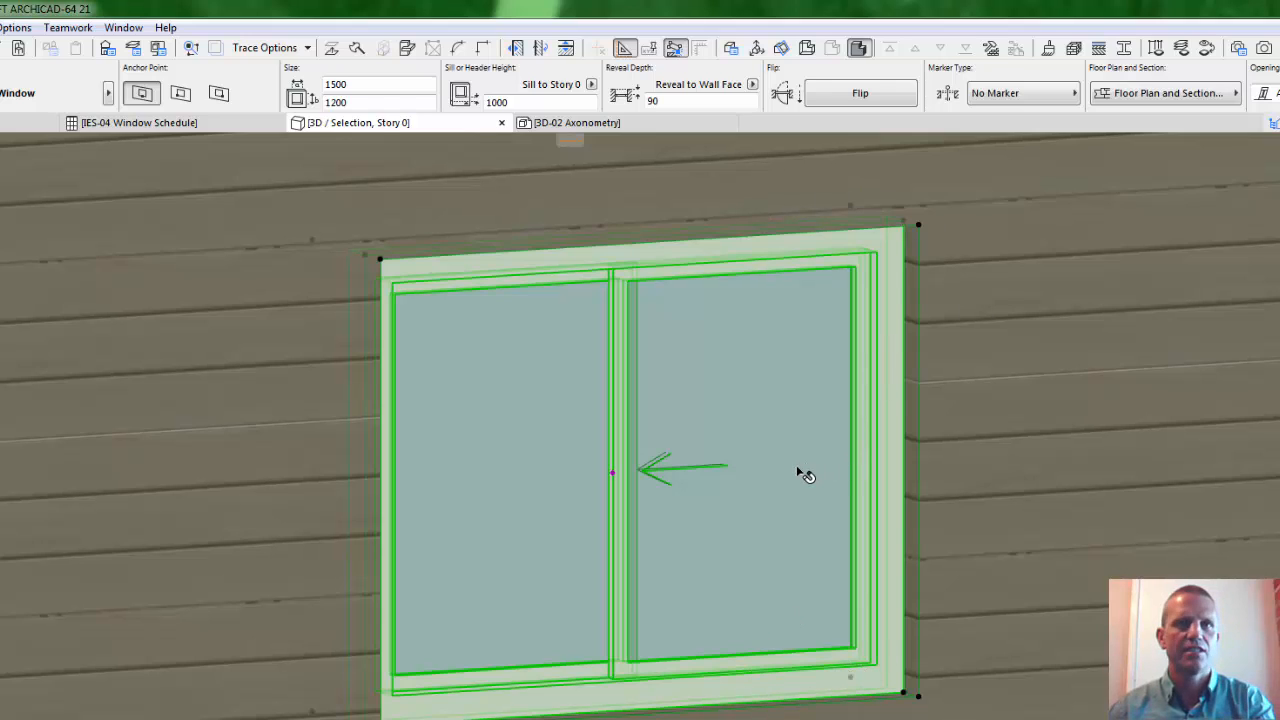
{"action": "double_click", "coordinate": [760, 470]}
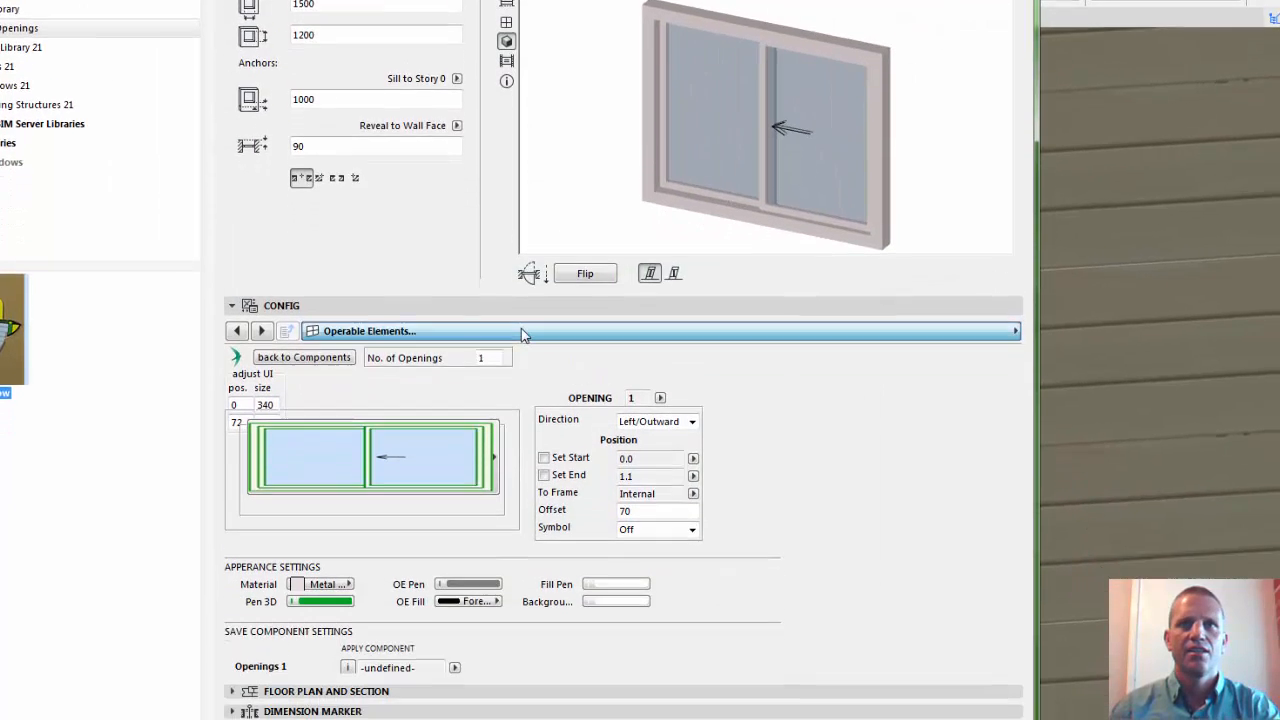
{"action": "left_click", "coordinate": [521, 436]}
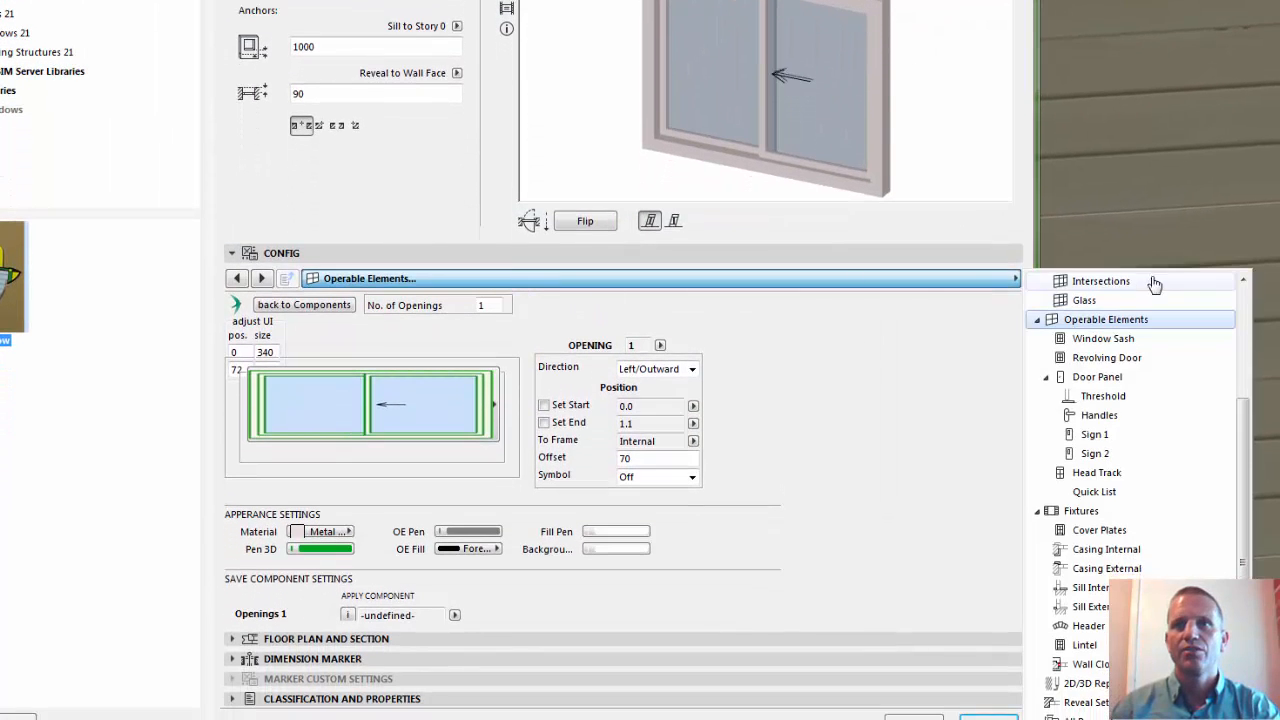
{"action": "scroll", "coordinate": [1100, 320], "scroll_direction": "up", "scroll_amount": 2}
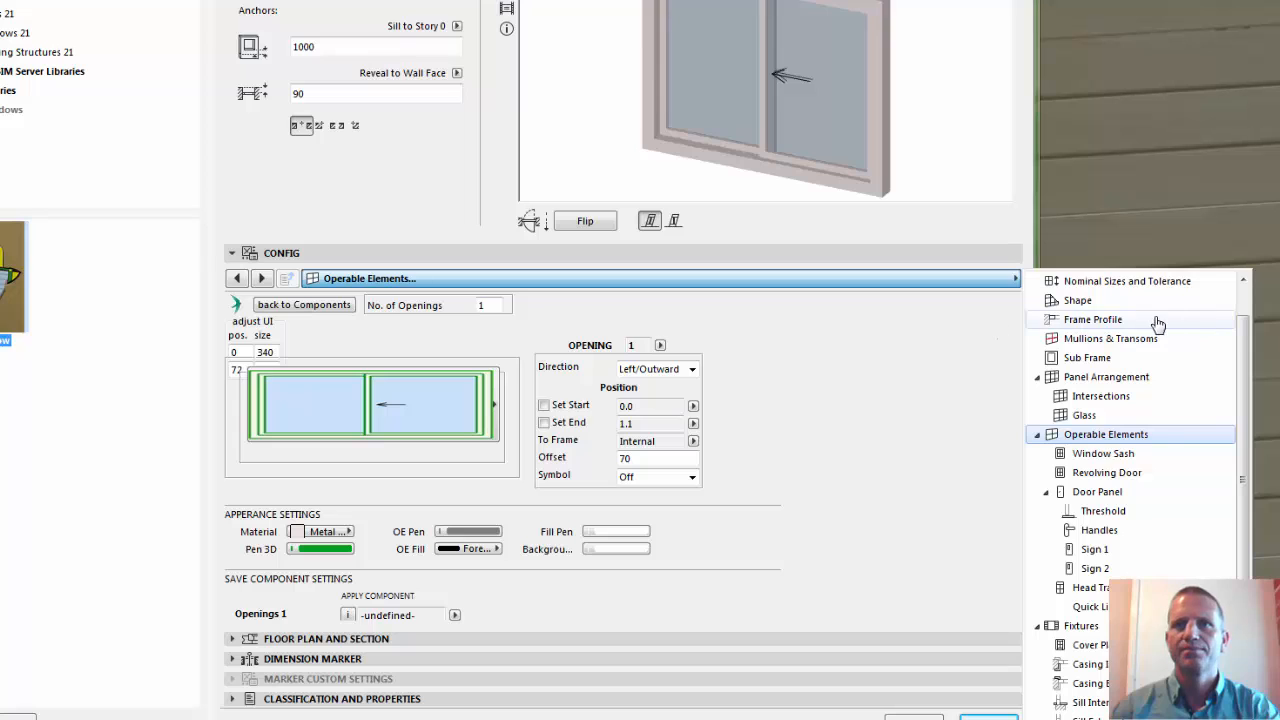
{"action": "left_click", "coordinate": [1095, 322]}
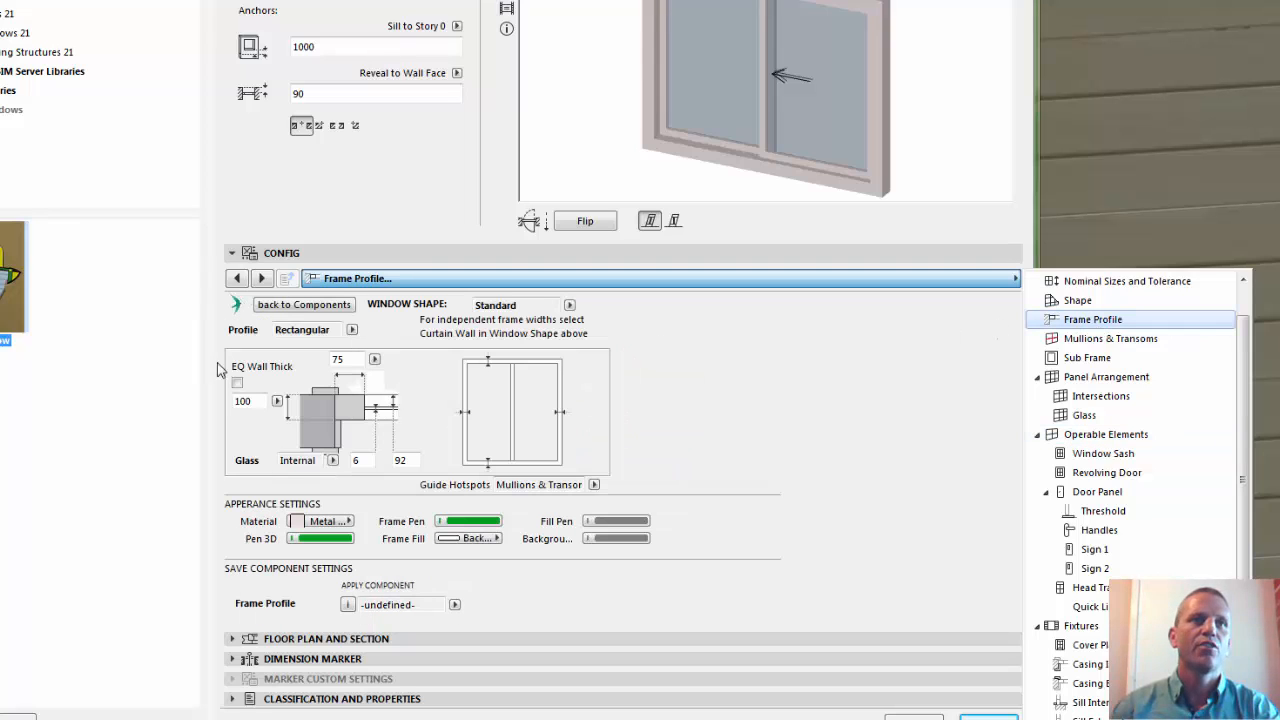
{"action": "left_click", "coordinate": [357, 339]}
{"action": "left_click", "coordinate": [352, 330]}
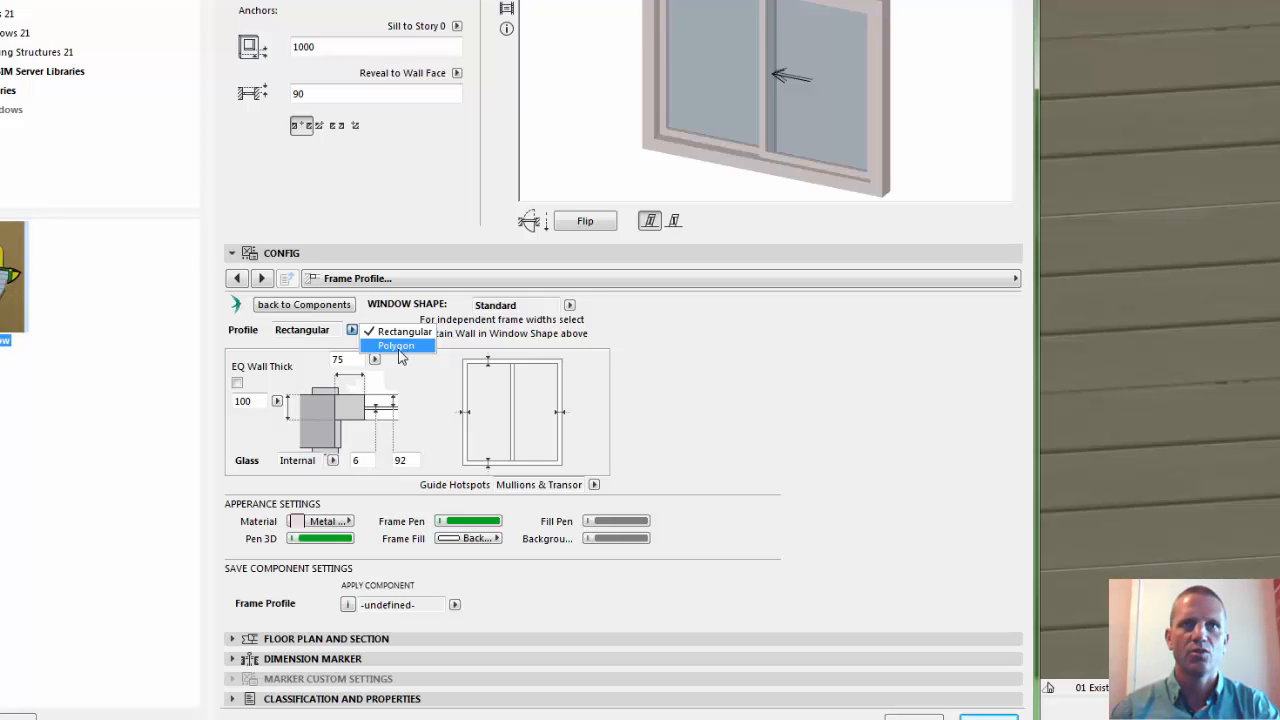
{"action": "left_click", "coordinate": [383, 311]}
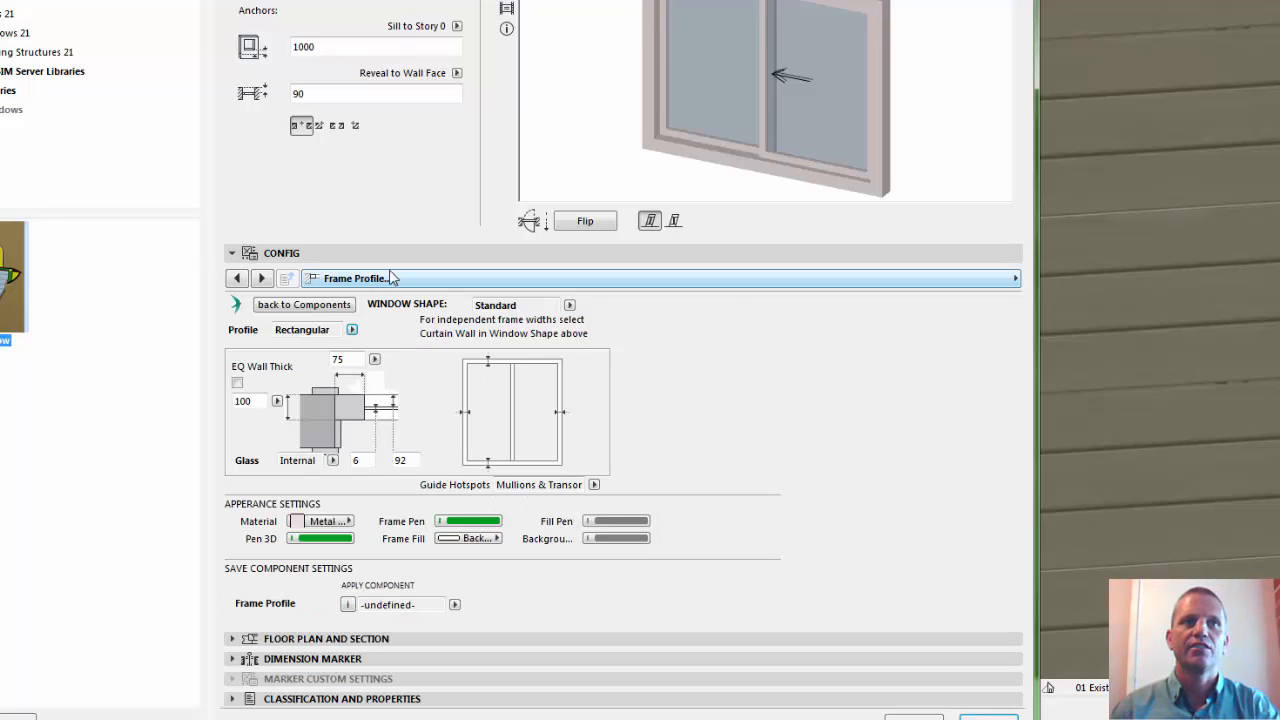
Set the rectangular frame profile to 40 wide and 70 deep
{"action": "left_click", "coordinate": [345, 359]}
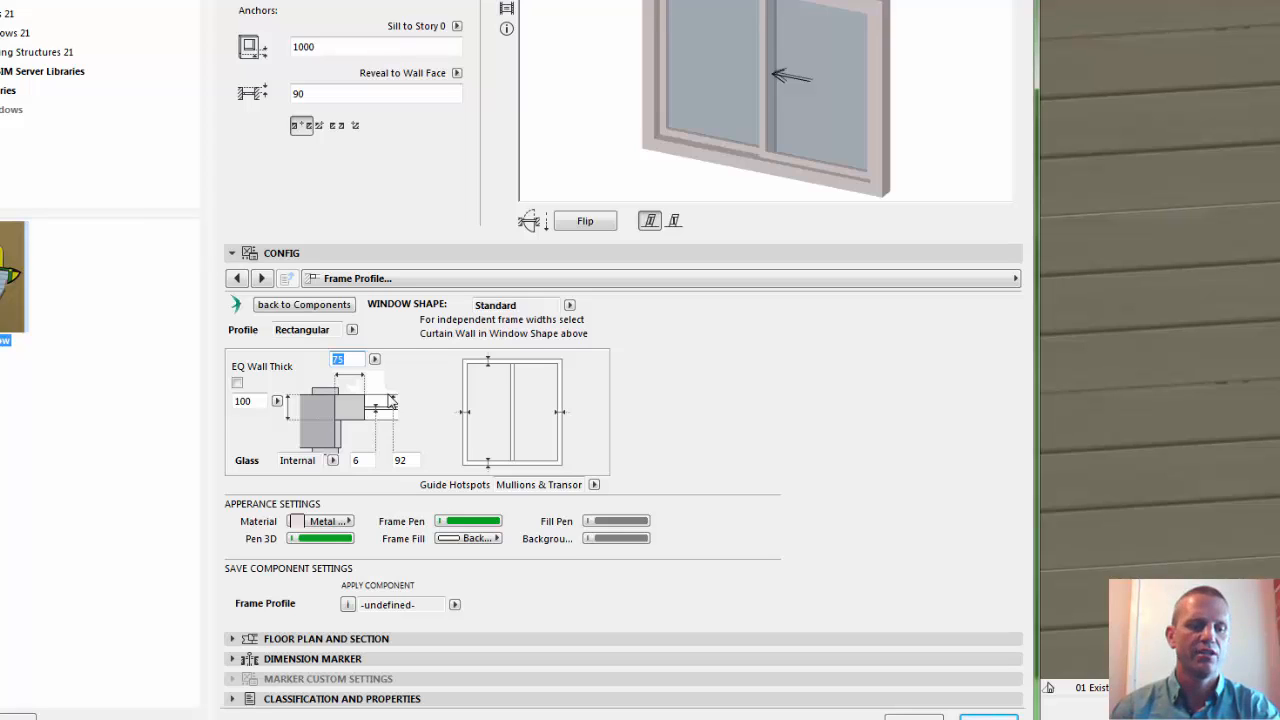
{"action": "type", "text": "40"}
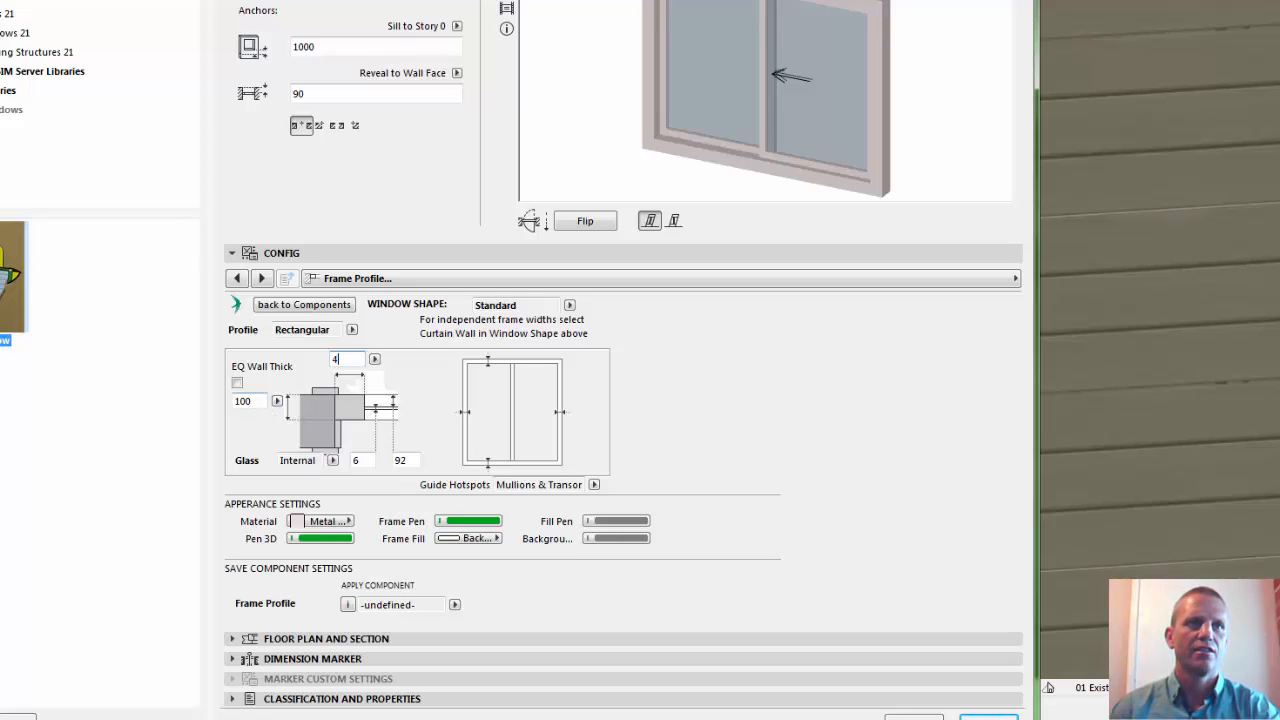
{"action": "left_click", "coordinate": [250, 401]}
{"action": "double_click", "coordinate": [250, 401]}
{"action": "type", "text": "70"}
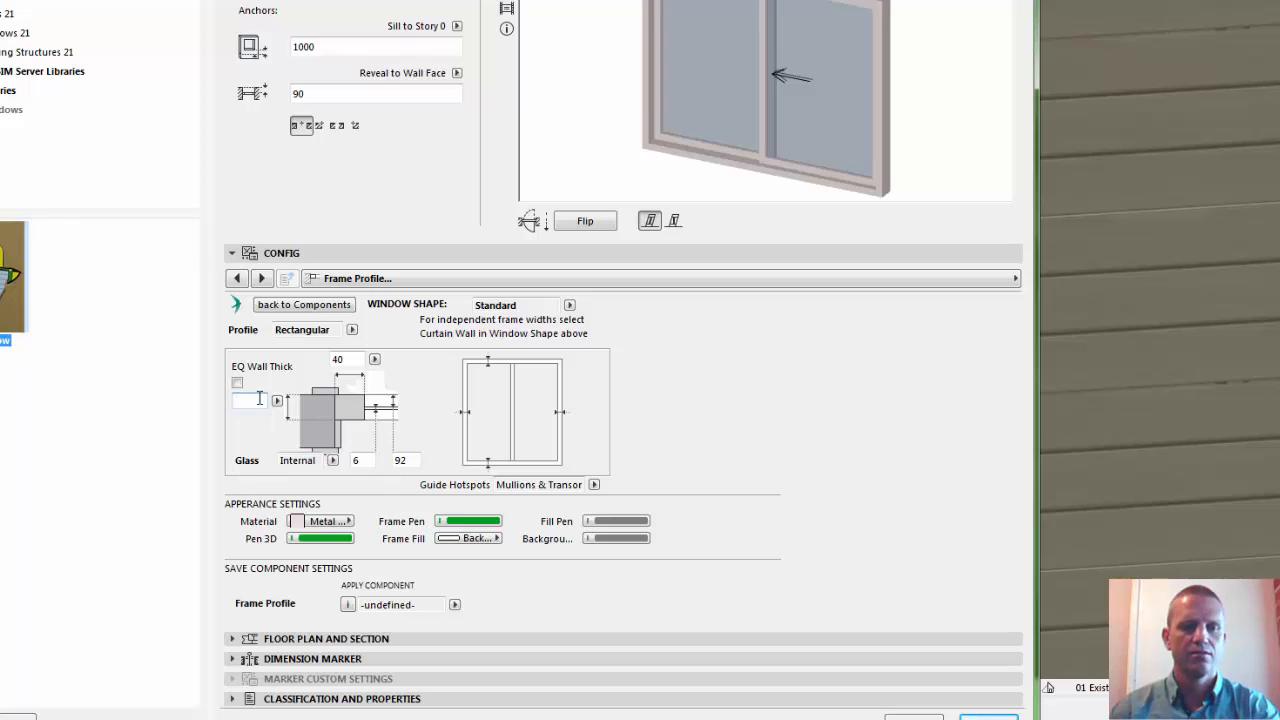
Reduce the frame profile to a depth of 50 and a width of 35
{"action": "double_click", "coordinate": [355, 360]}
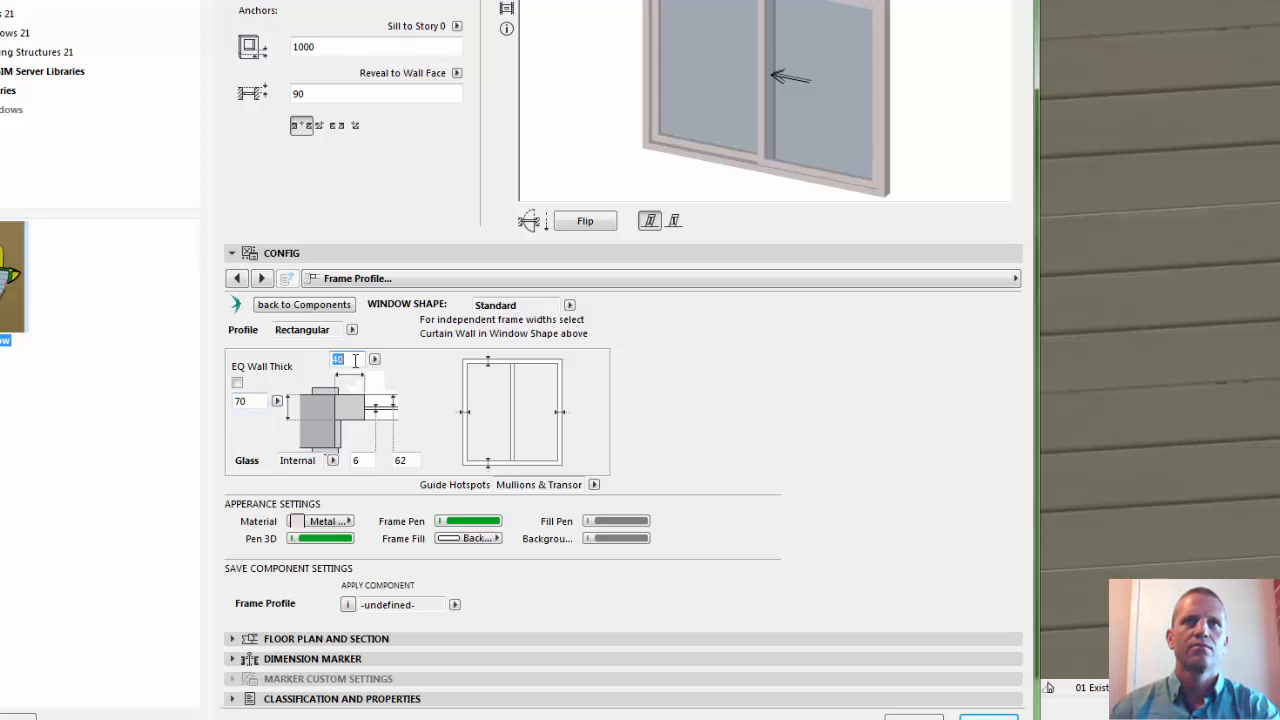
{"action": "double_click", "coordinate": [250, 401]}
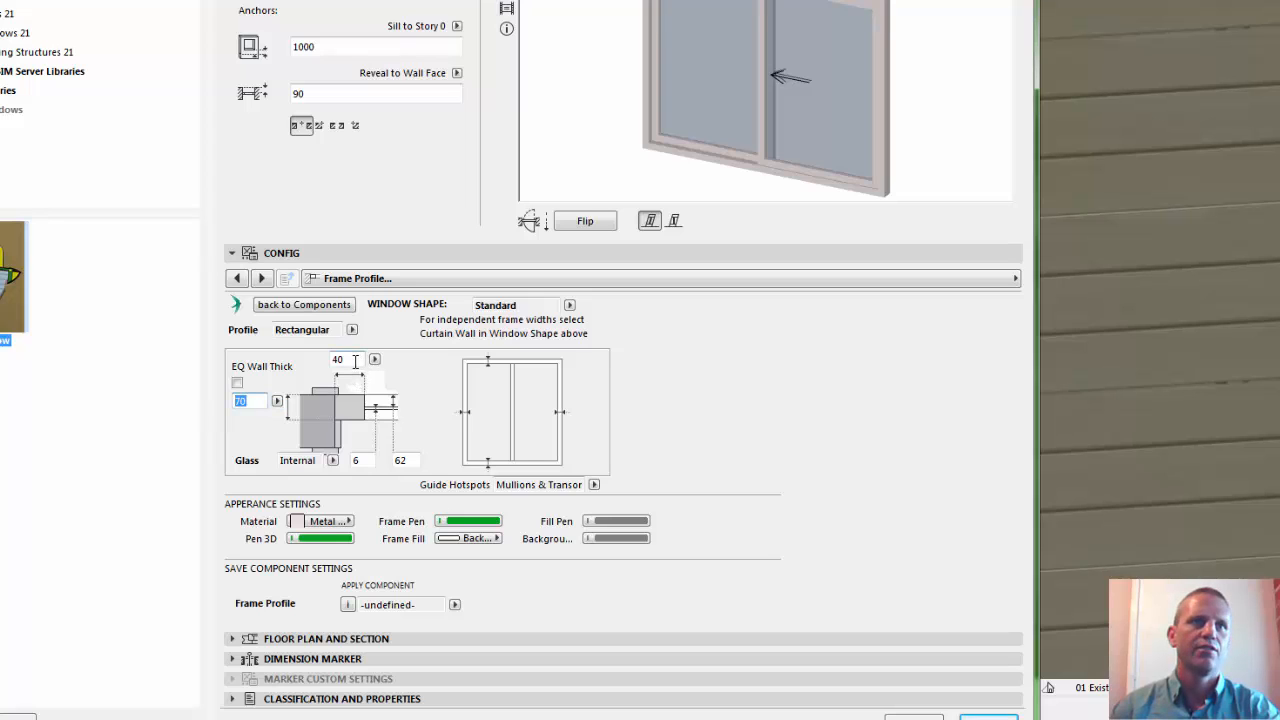
{"action": "type", "text": "50"}
{"action": "key", "text": "Tab"}
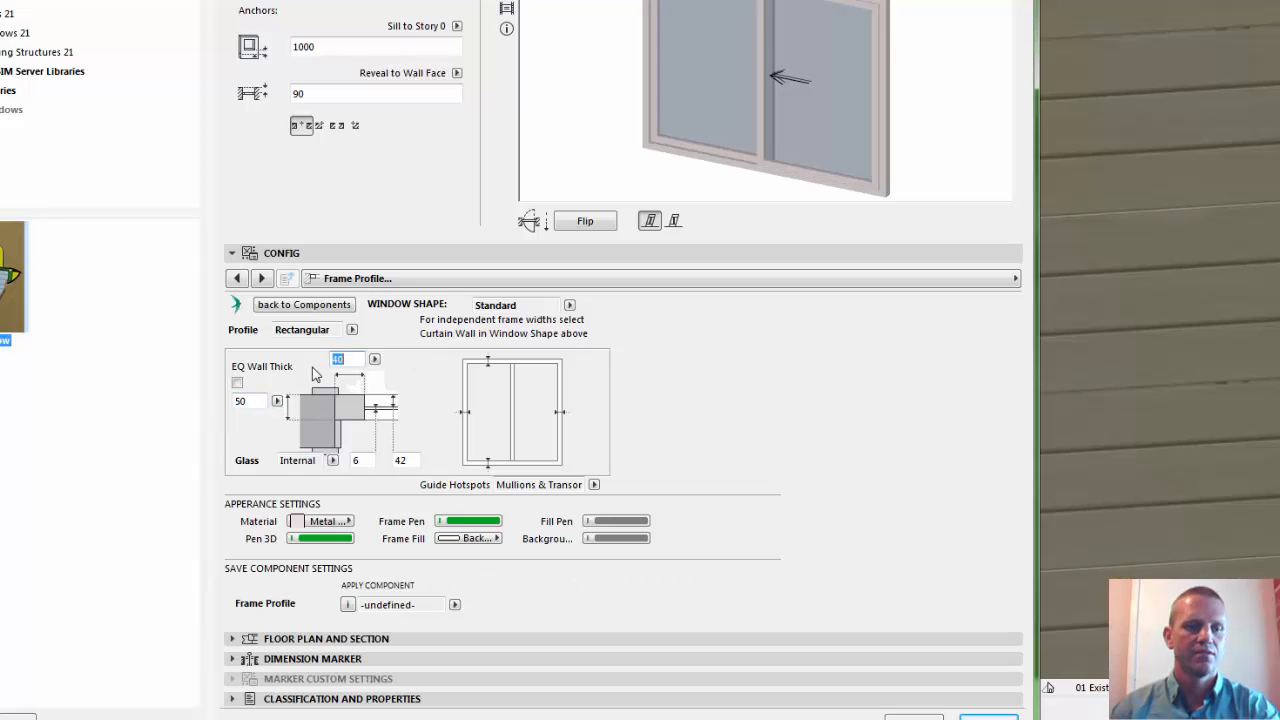
{"action": "type", "text": "35"}
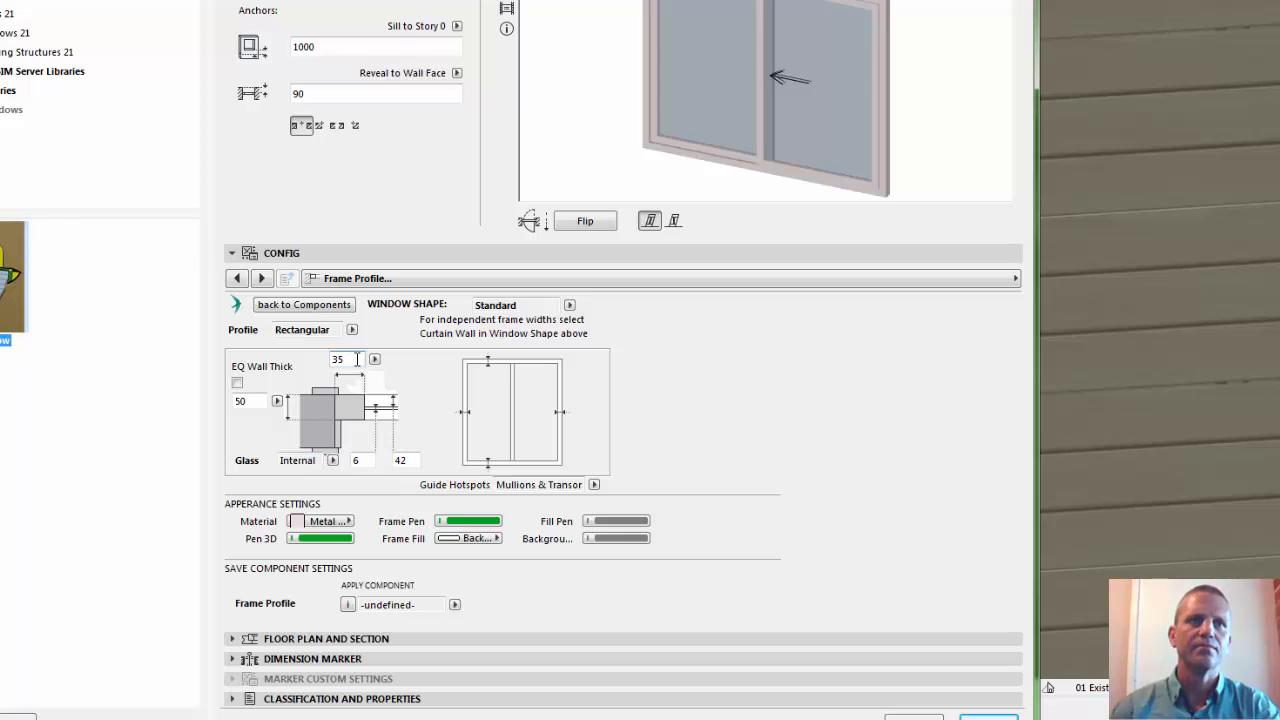
{"action": "key", "text": "Tab"}
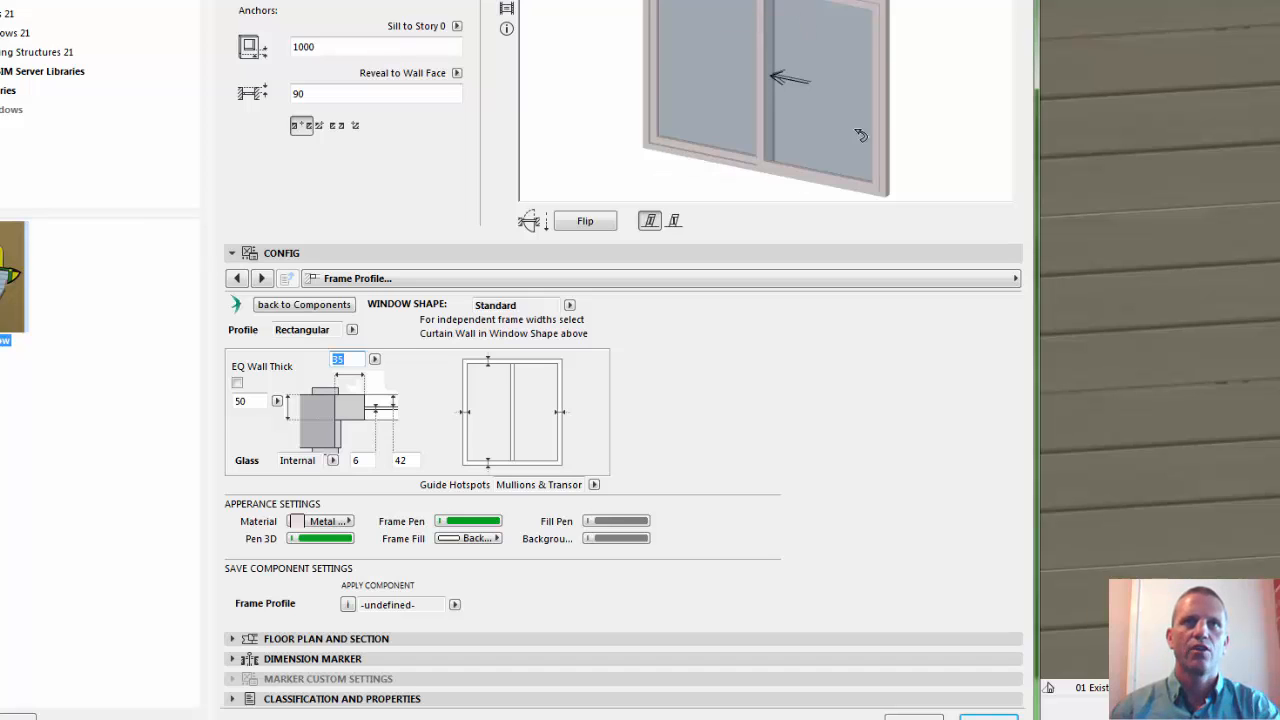
In the window sash settings for opening 1, set both the sash thickness and the sash width to 20
{"action": "left_click", "coordinate": [480, 286]}
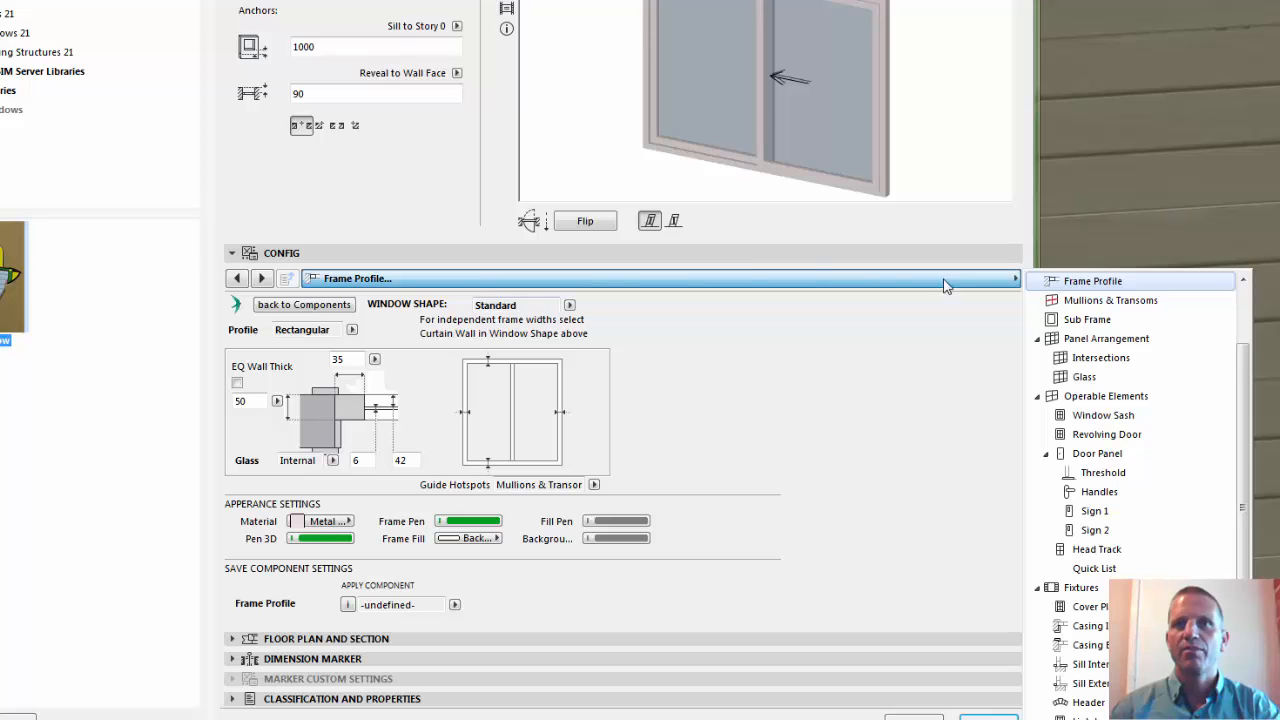
{"action": "left_click", "coordinate": [1097, 418]}
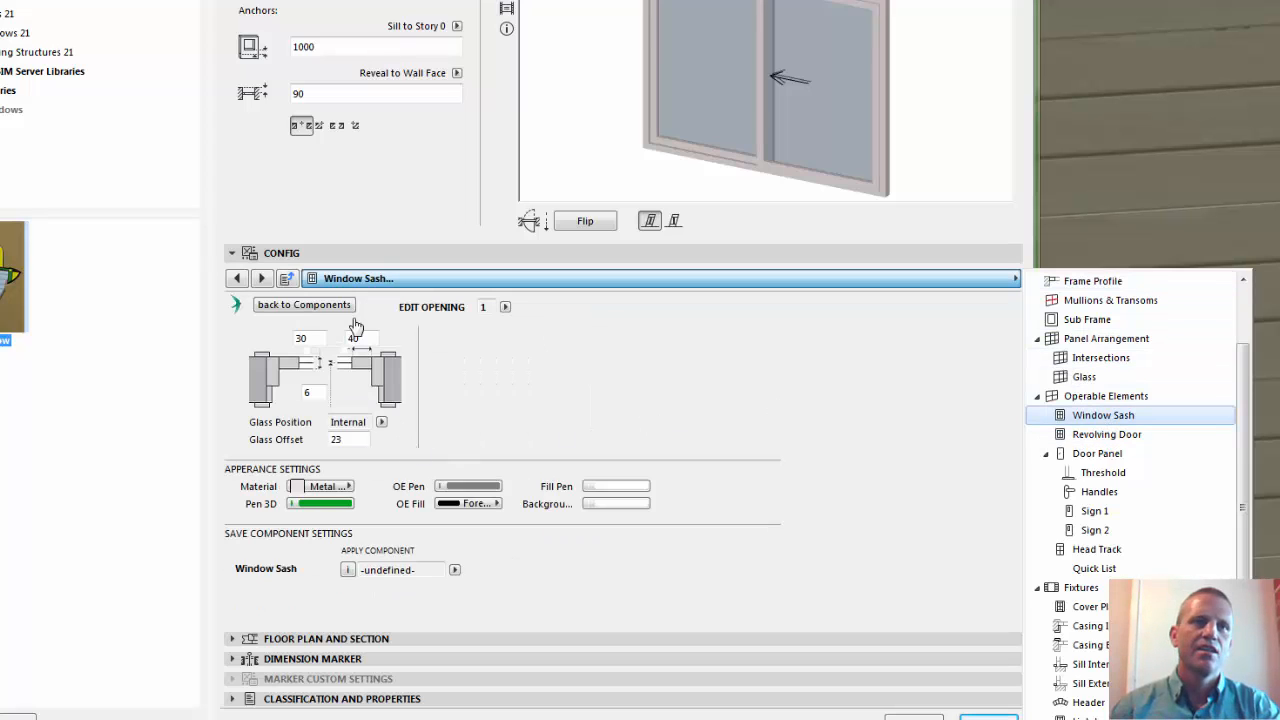
{"action": "left_click", "coordinate": [308, 343]}
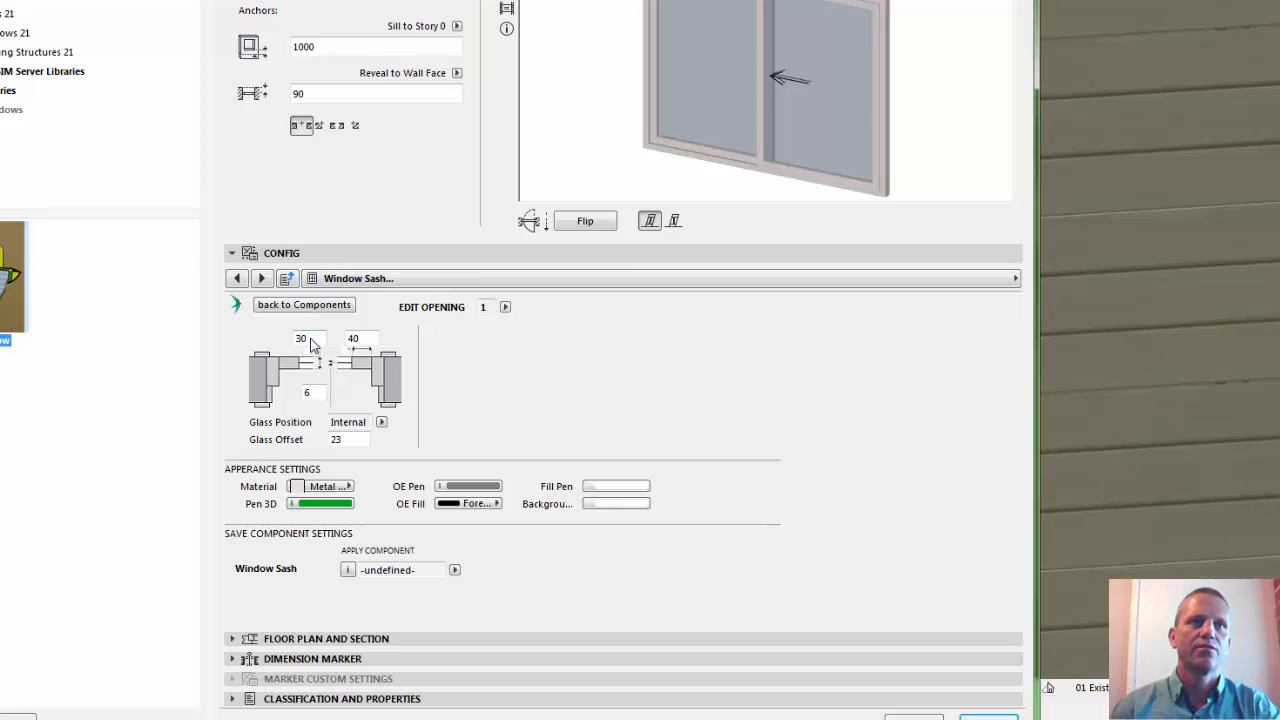
{"action": "left_click", "coordinate": [305, 340]}
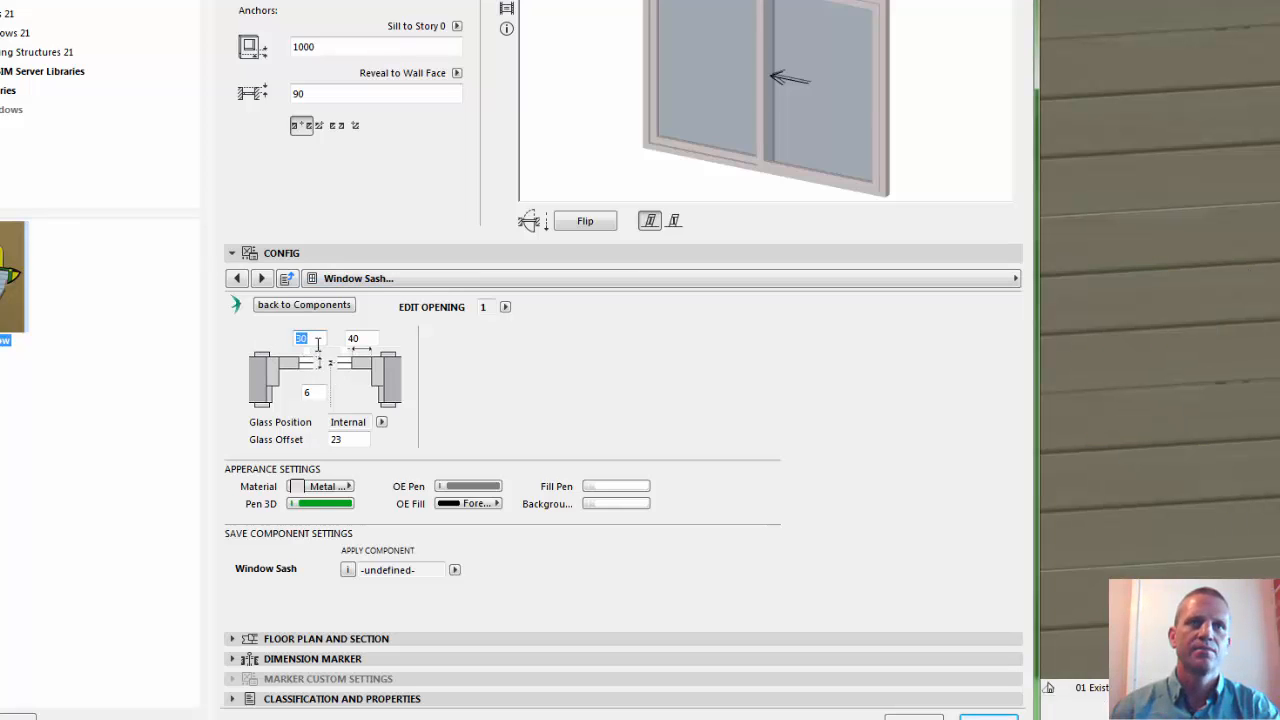
{"action": "left_click", "coordinate": [322, 280]}
{"action": "left_click", "coordinate": [314, 341]}
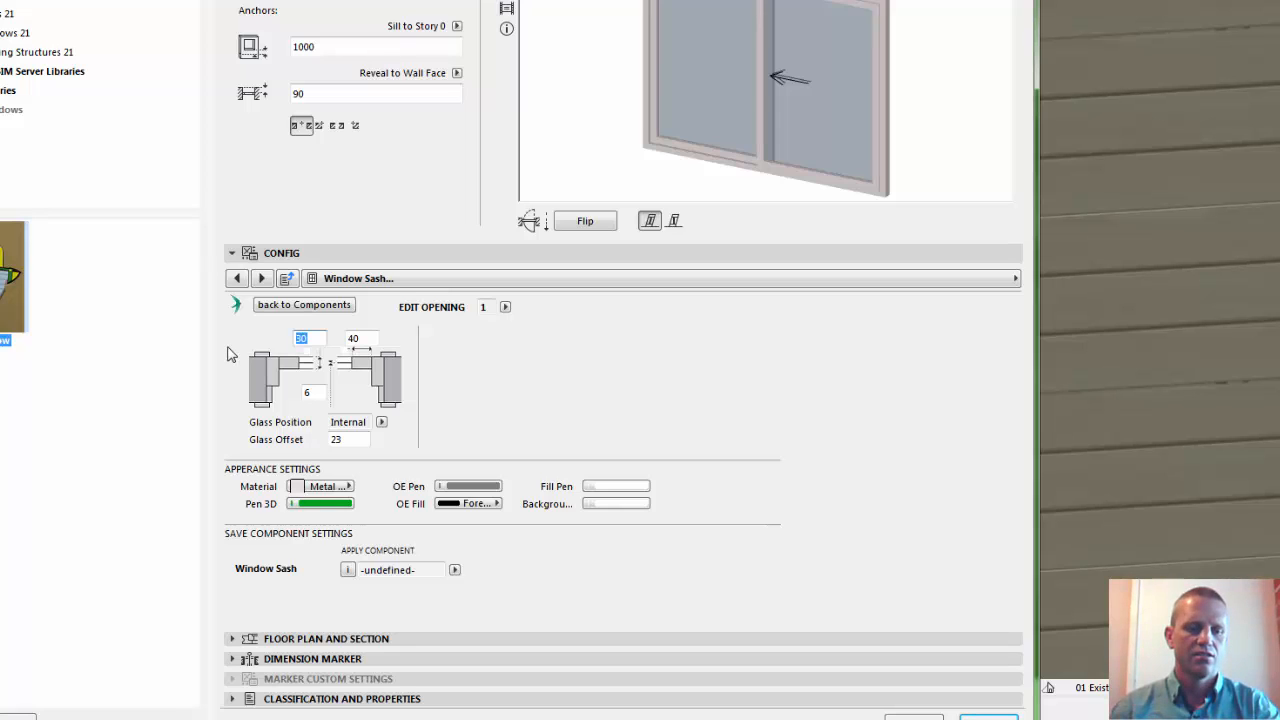
{"action": "type", "text": "20"}
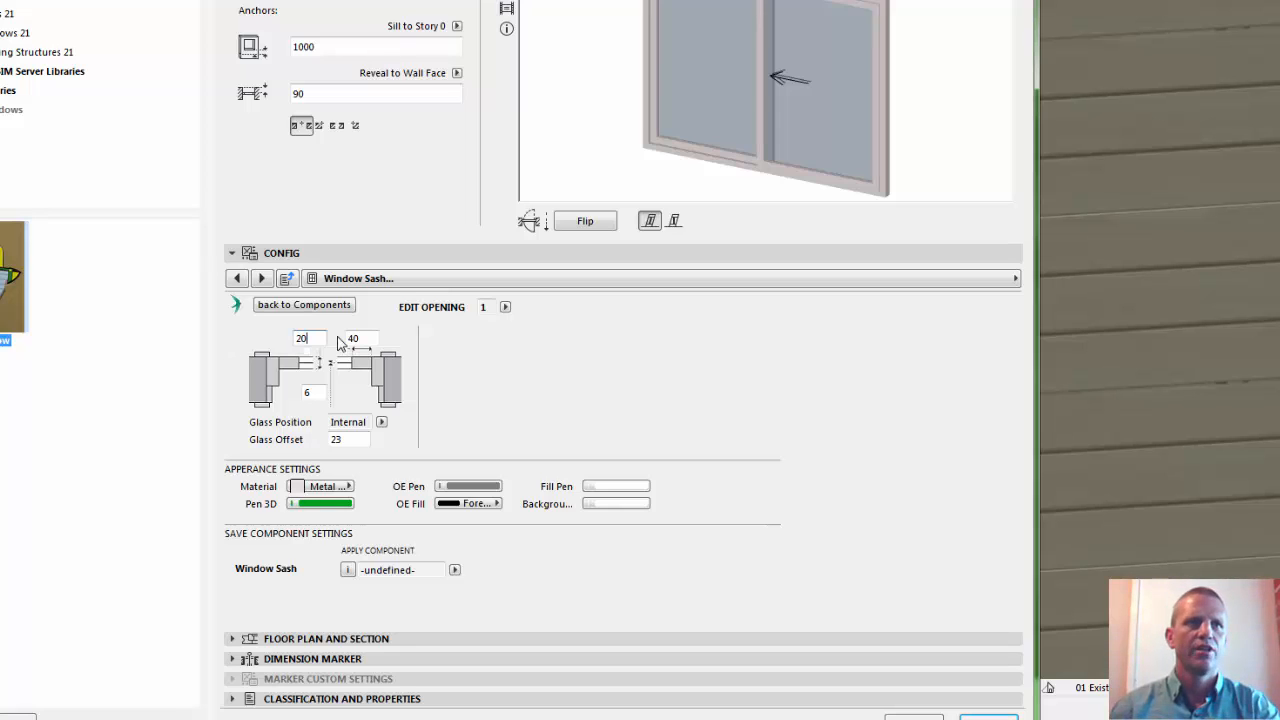
{"action": "left_click", "coordinate": [365, 338]}
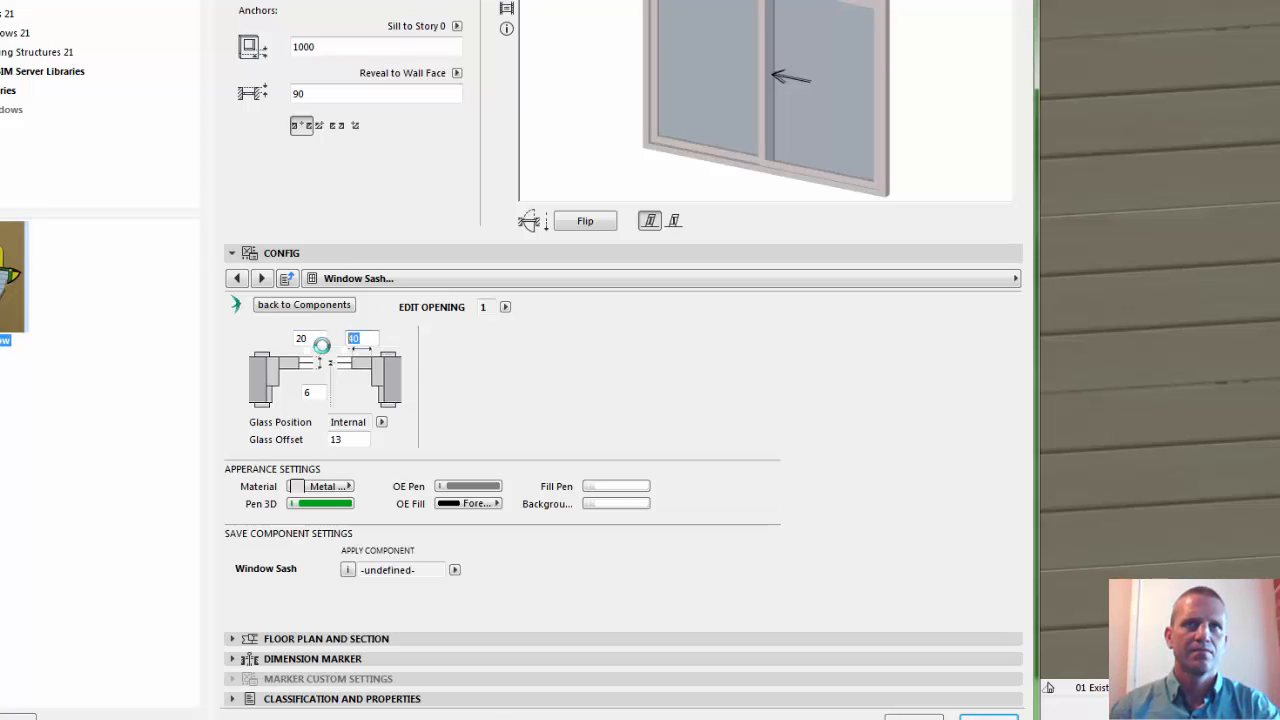
{"action": "type", "text": "2"}
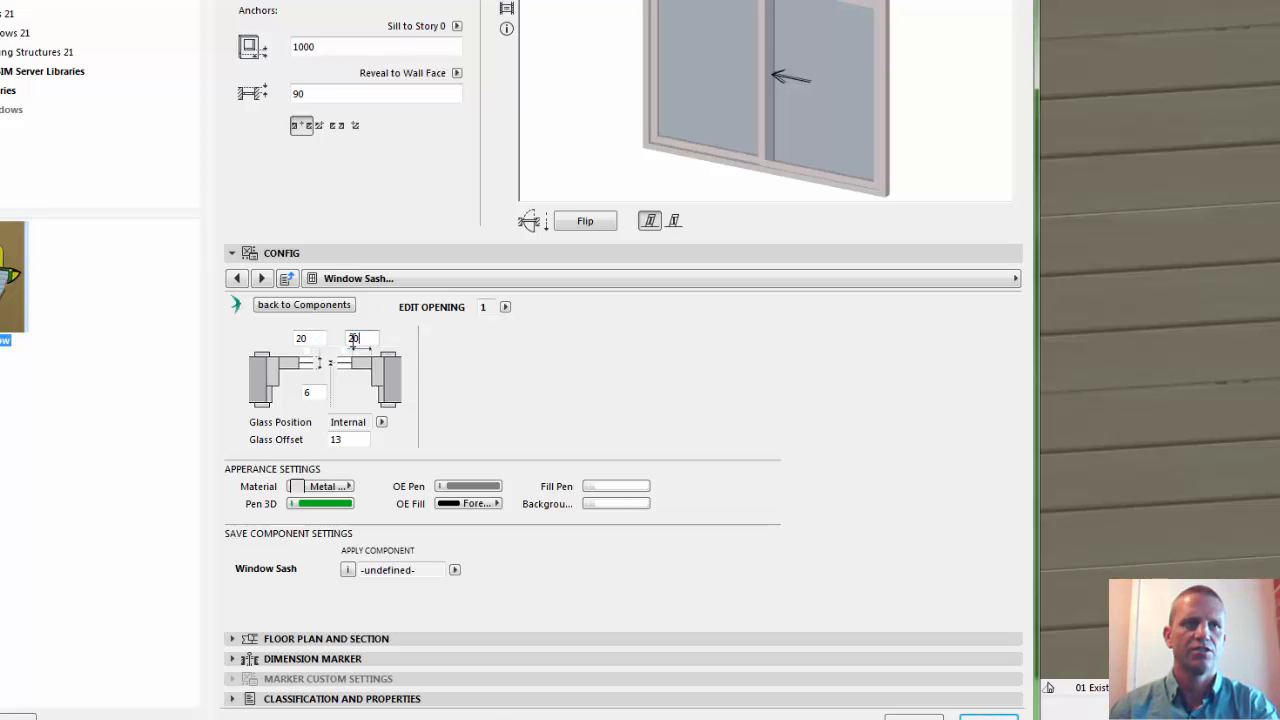
{"action": "type", "text": "0"}
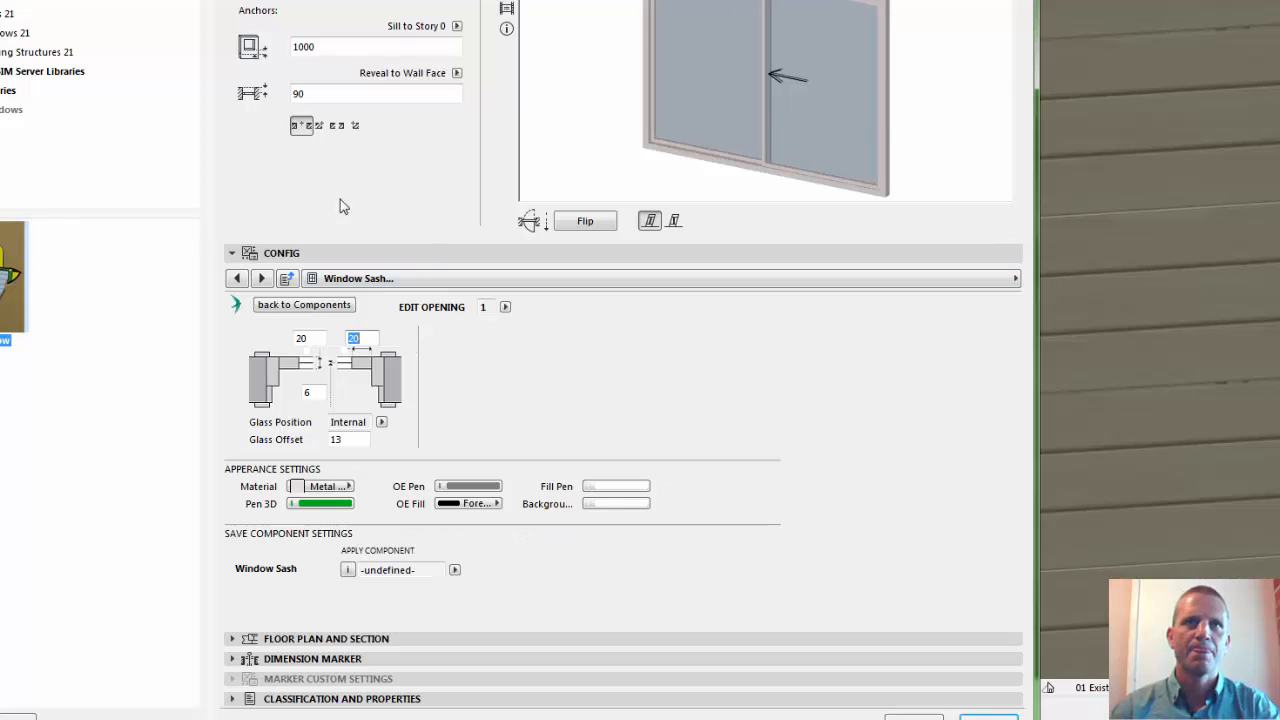
{"action": "left_click", "coordinate": [358, 338]}
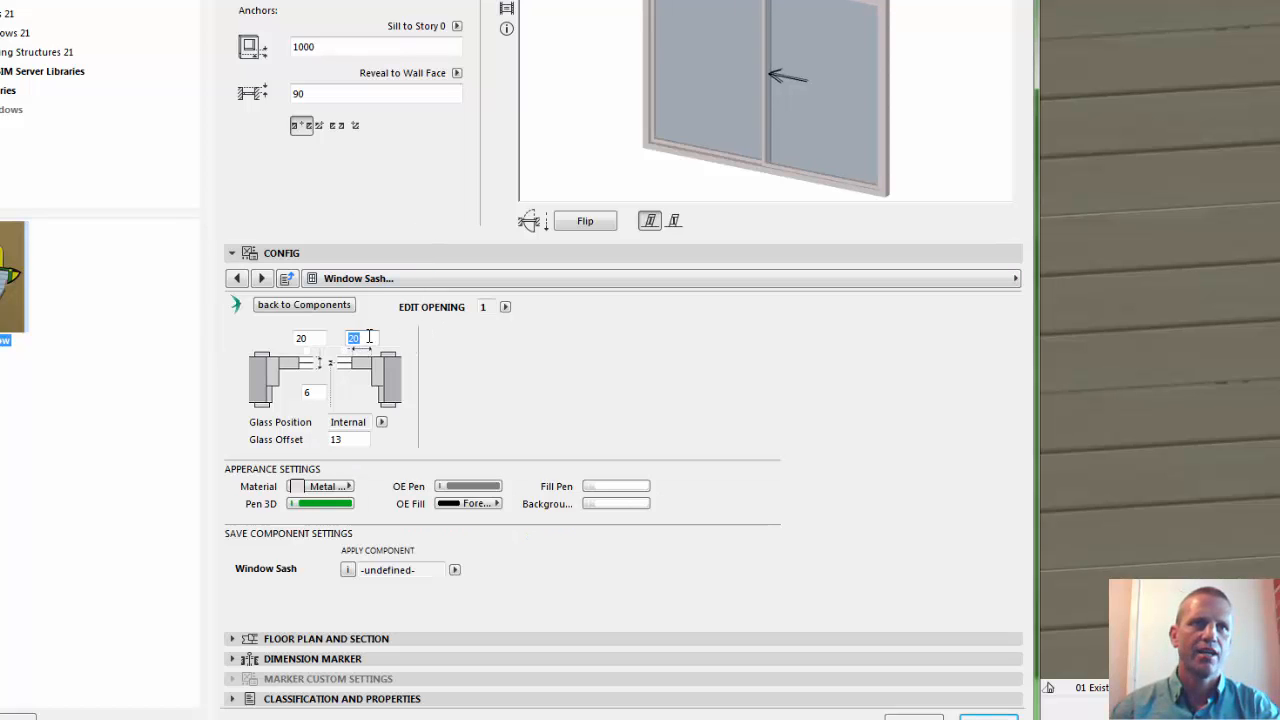
Set the sash glass thickness to 8 and the glass position to Centered
{"action": "left_click", "coordinate": [318, 392]}
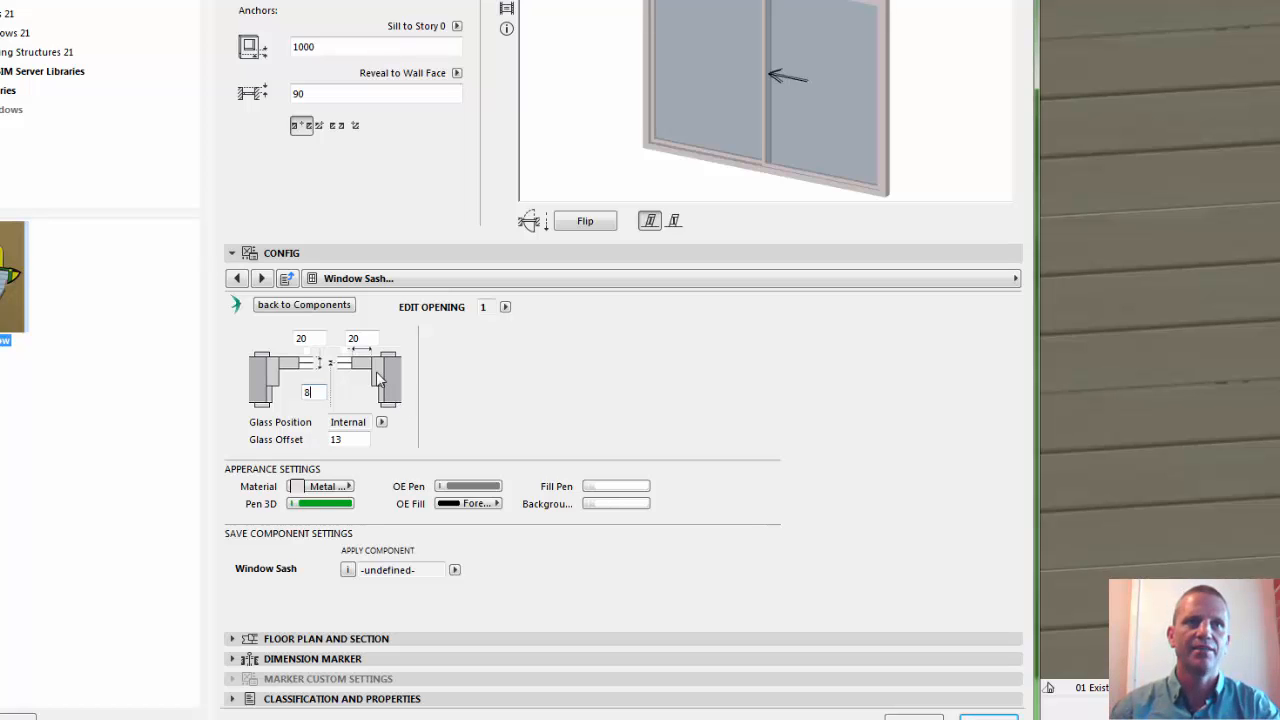
{"action": "type", "text": "8"}
{"action": "key", "text": "Tab"}
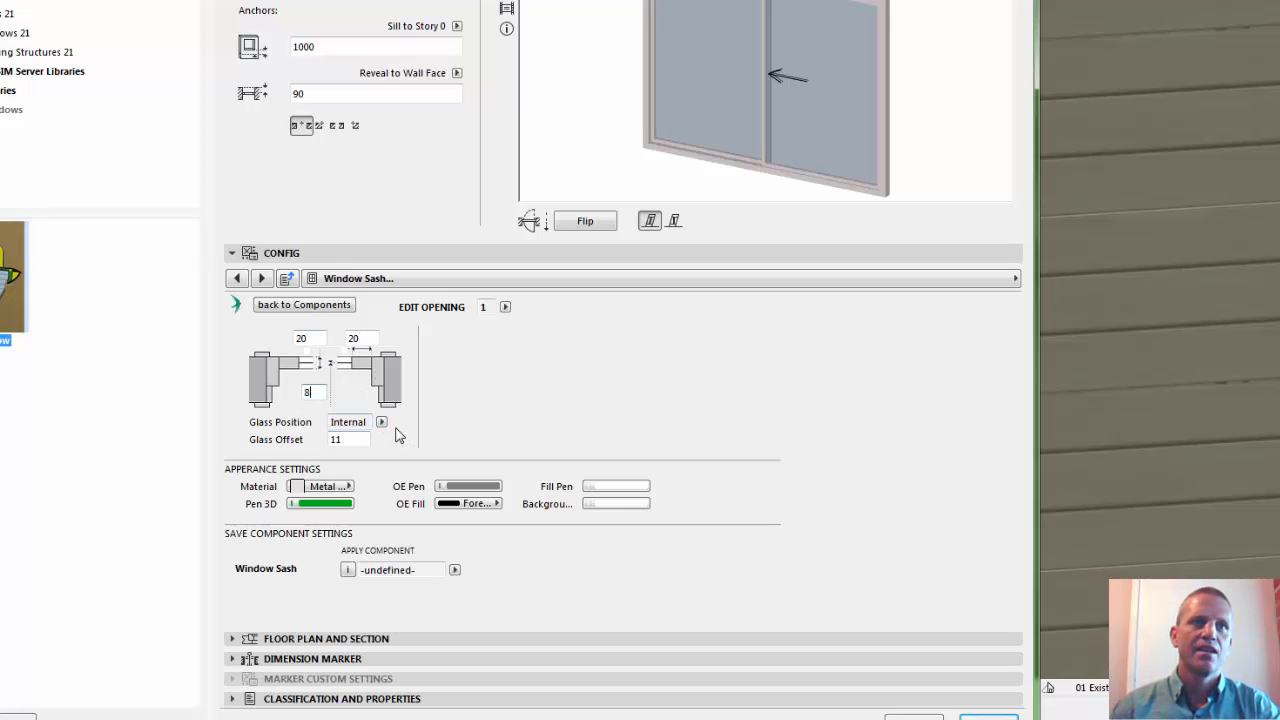
{"action": "left_click", "coordinate": [381, 422]}
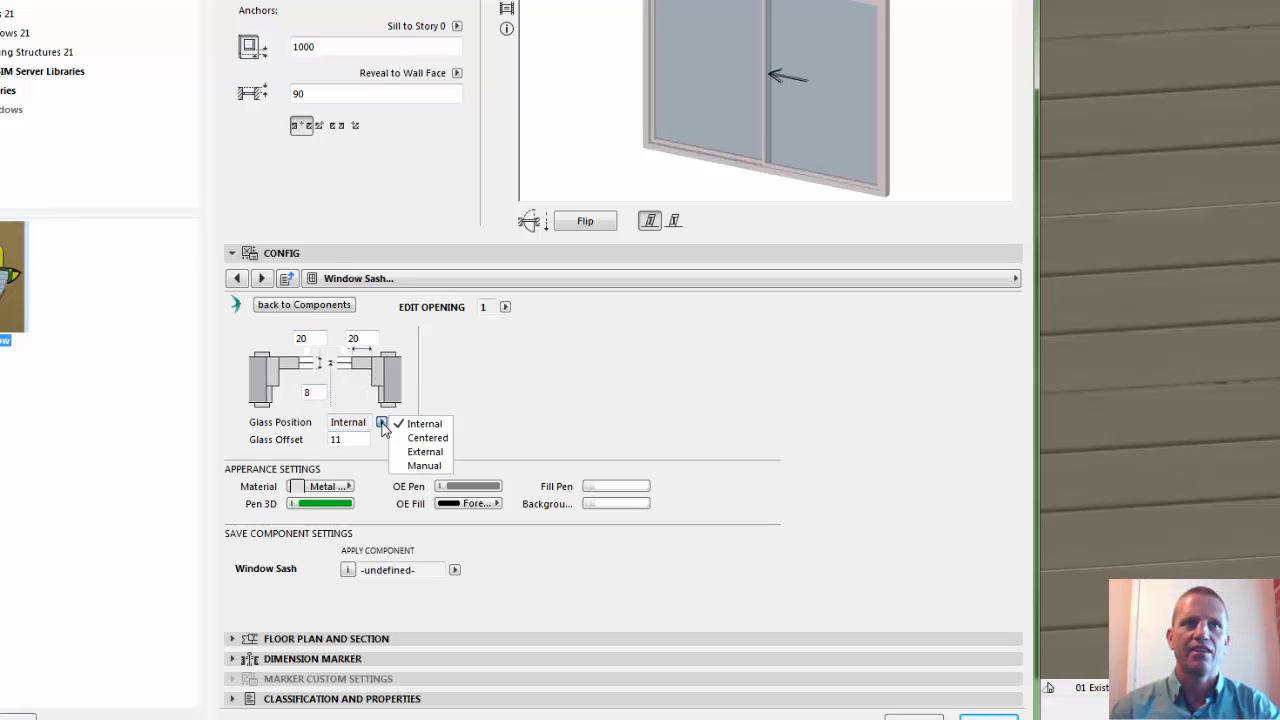
{"action": "left_click", "coordinate": [429, 443]}
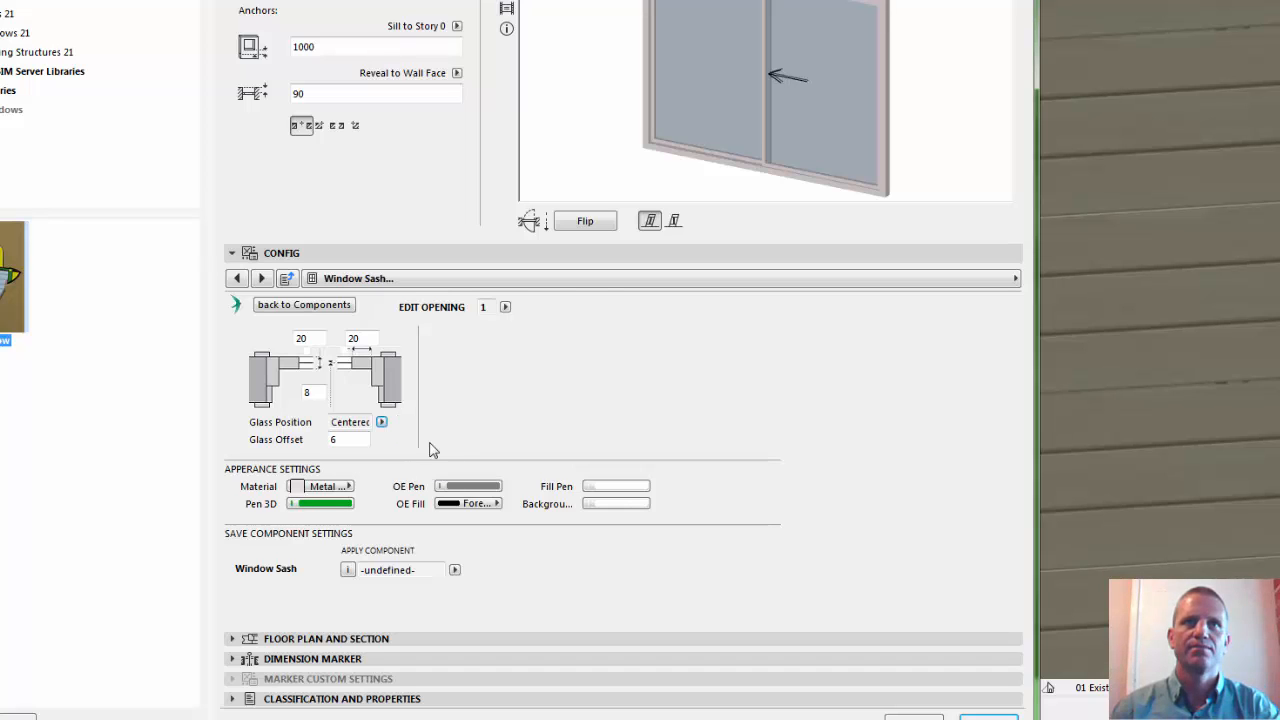
Try a Manual glass position for the sash with a glass offset of 15
{"action": "left_click", "coordinate": [382, 422]}
{"action": "left_click", "coordinate": [424, 465]}
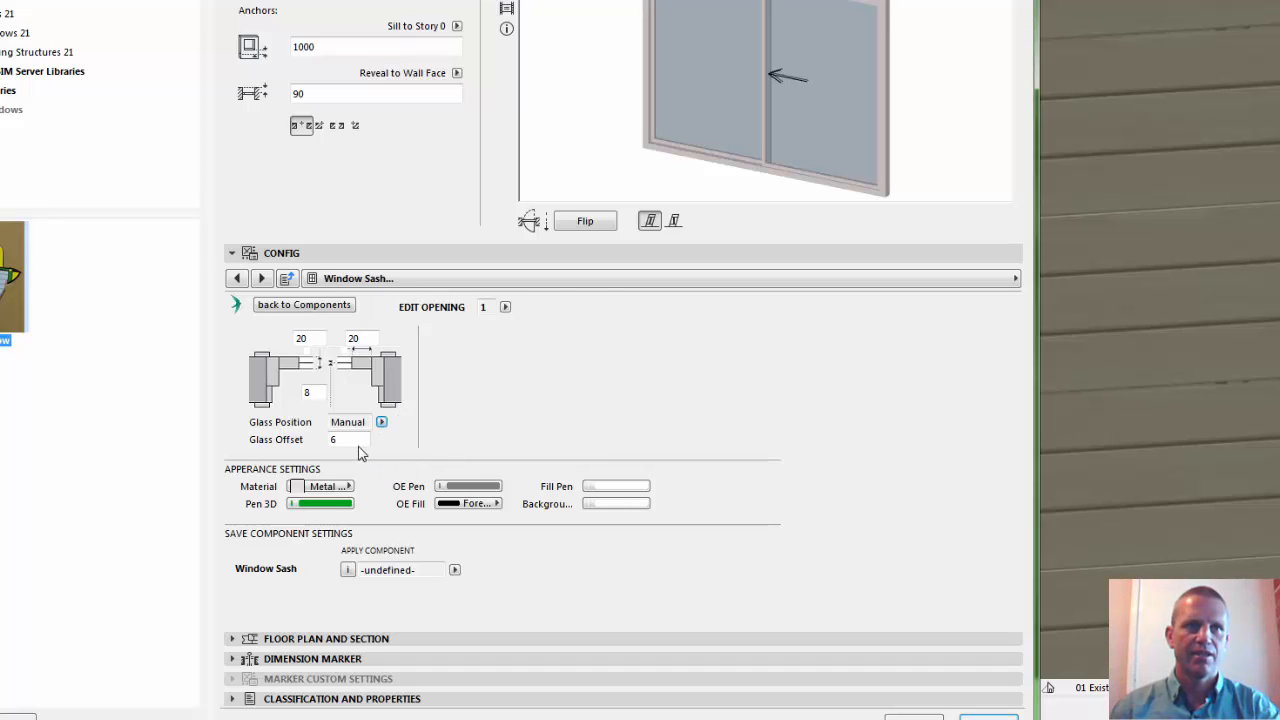
{"action": "double_click", "coordinate": [351, 442]}
{"action": "type", "text": "15"}
{"action": "key", "text": "Return"}
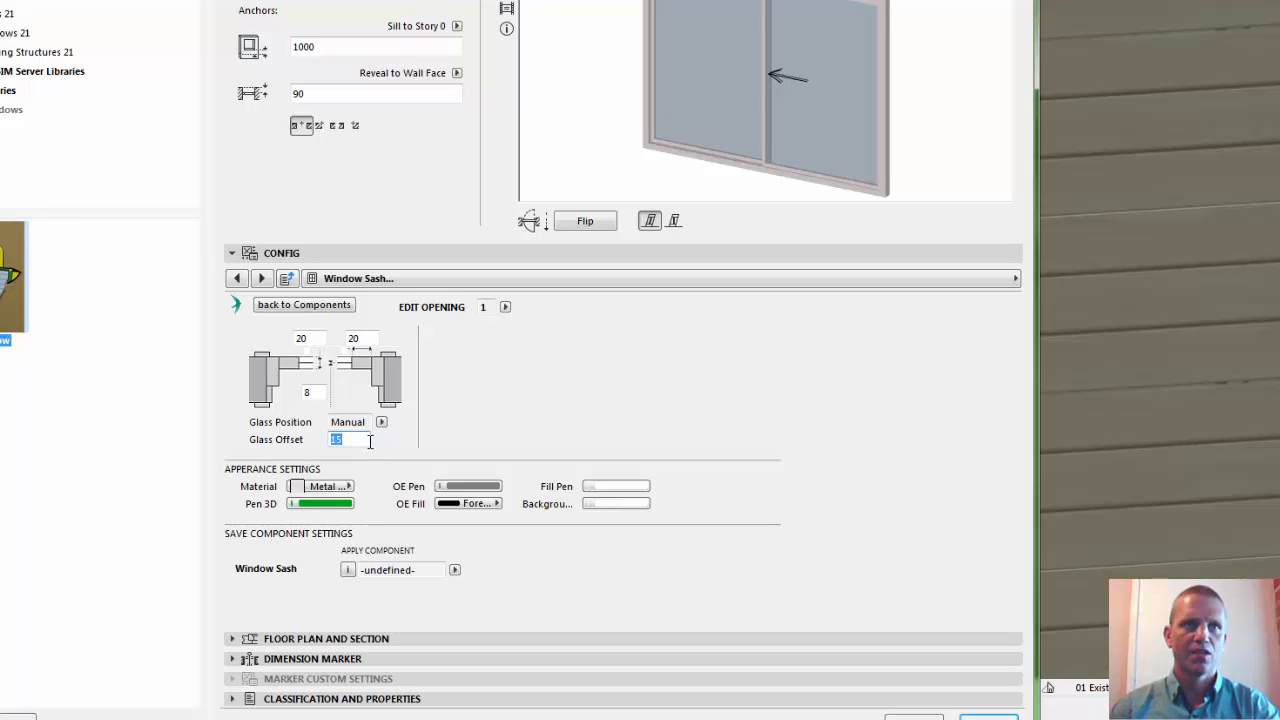
Return the sash glass position to Centered and apply the frame and sash settings to the window in the model
{"action": "left_click", "coordinate": [381, 422]}
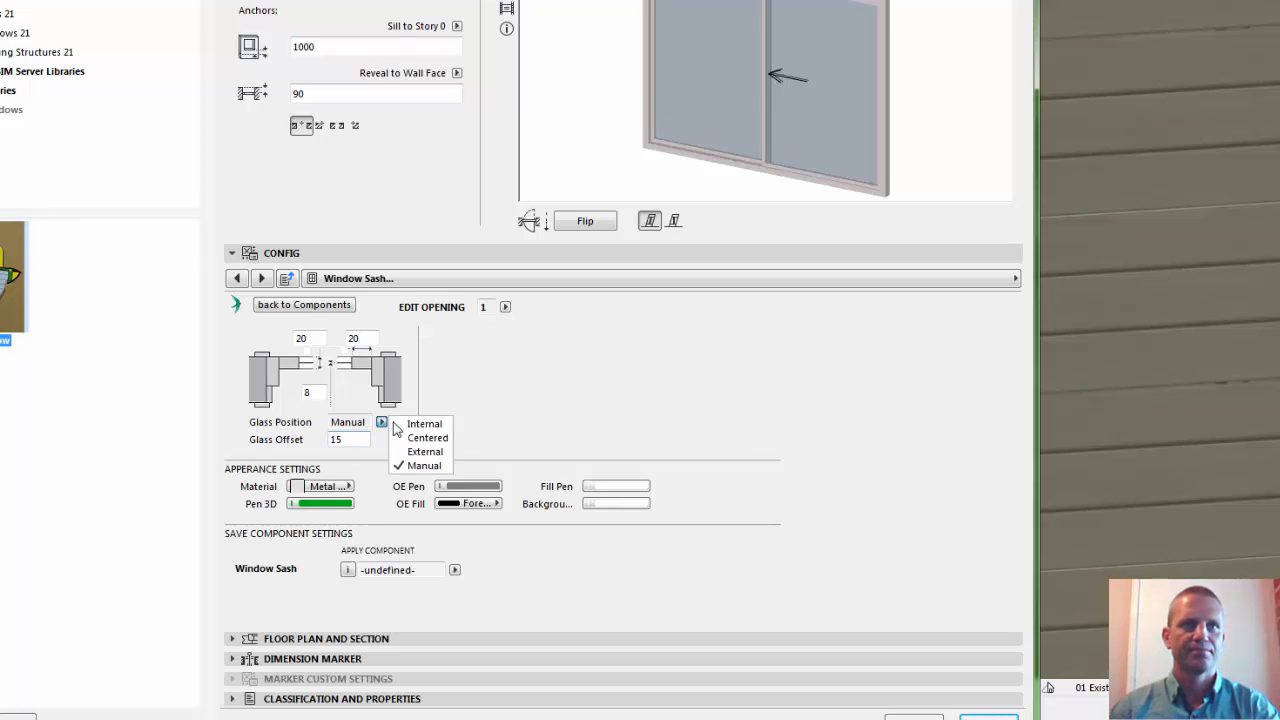
{"action": "left_click", "coordinate": [424, 440]}
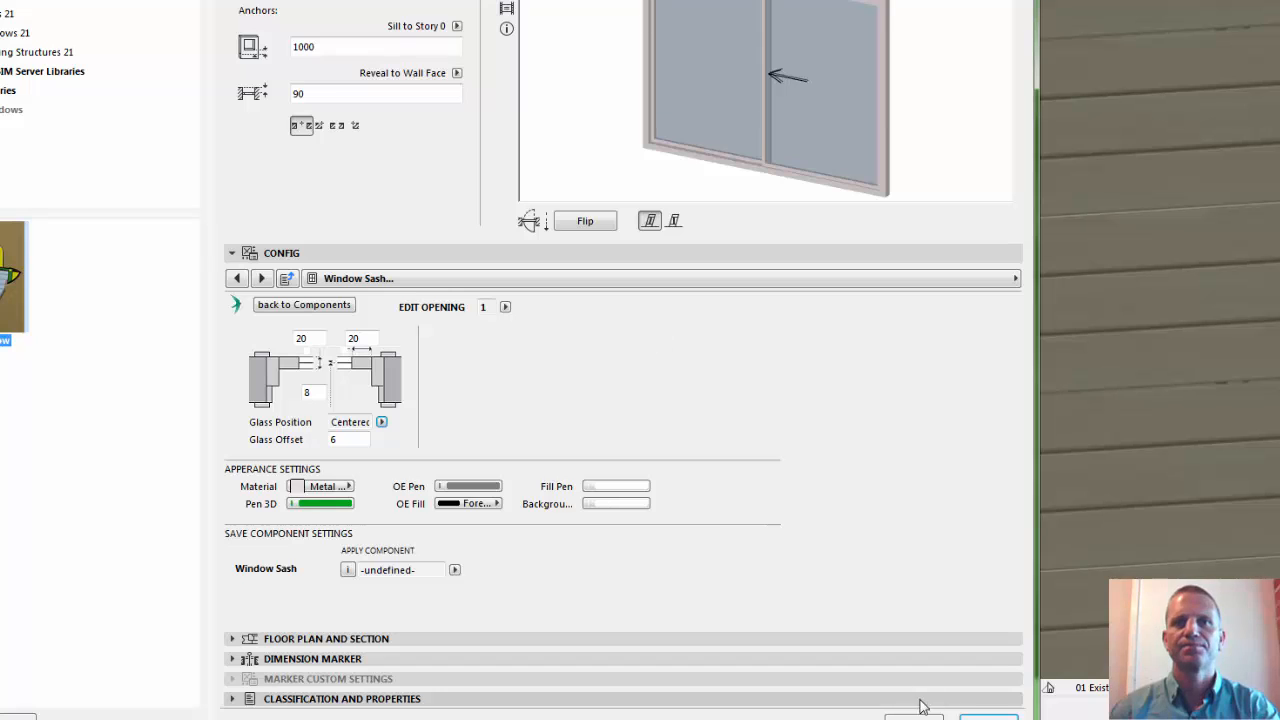
{"action": "left_click", "coordinate": [987, 716]}
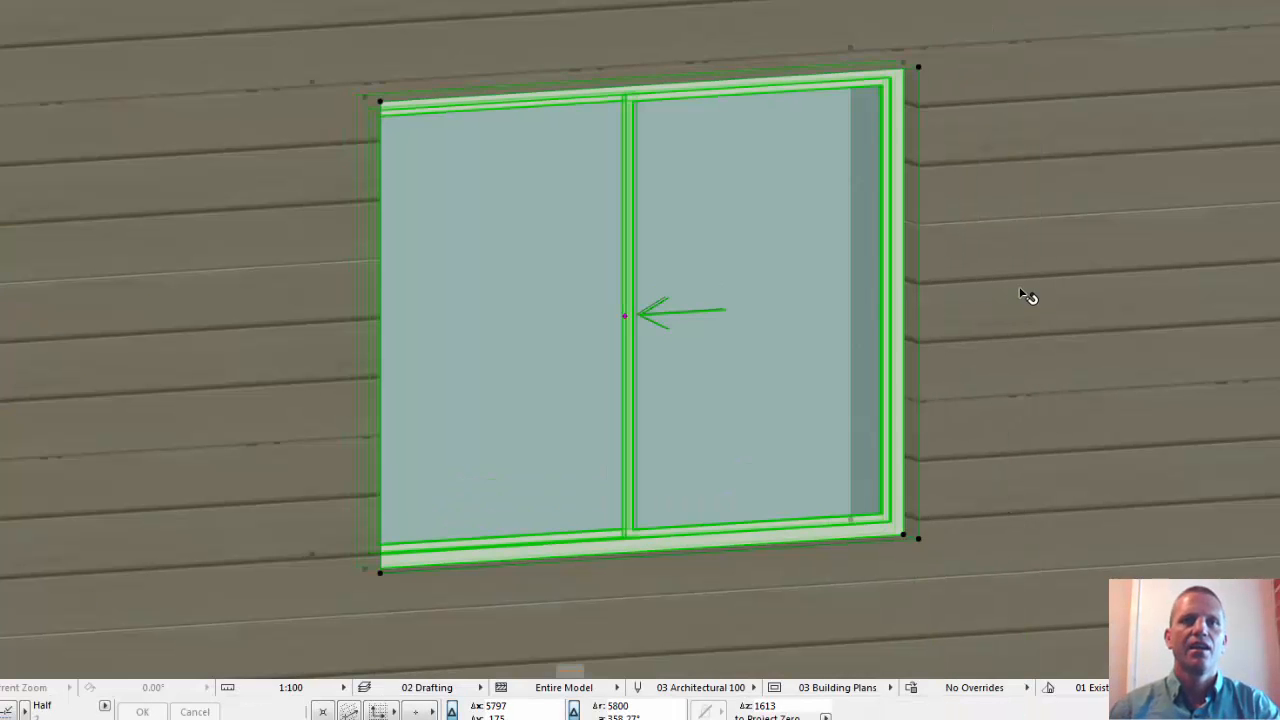
{"action": "mouse_move", "coordinate": [1042, 203]}
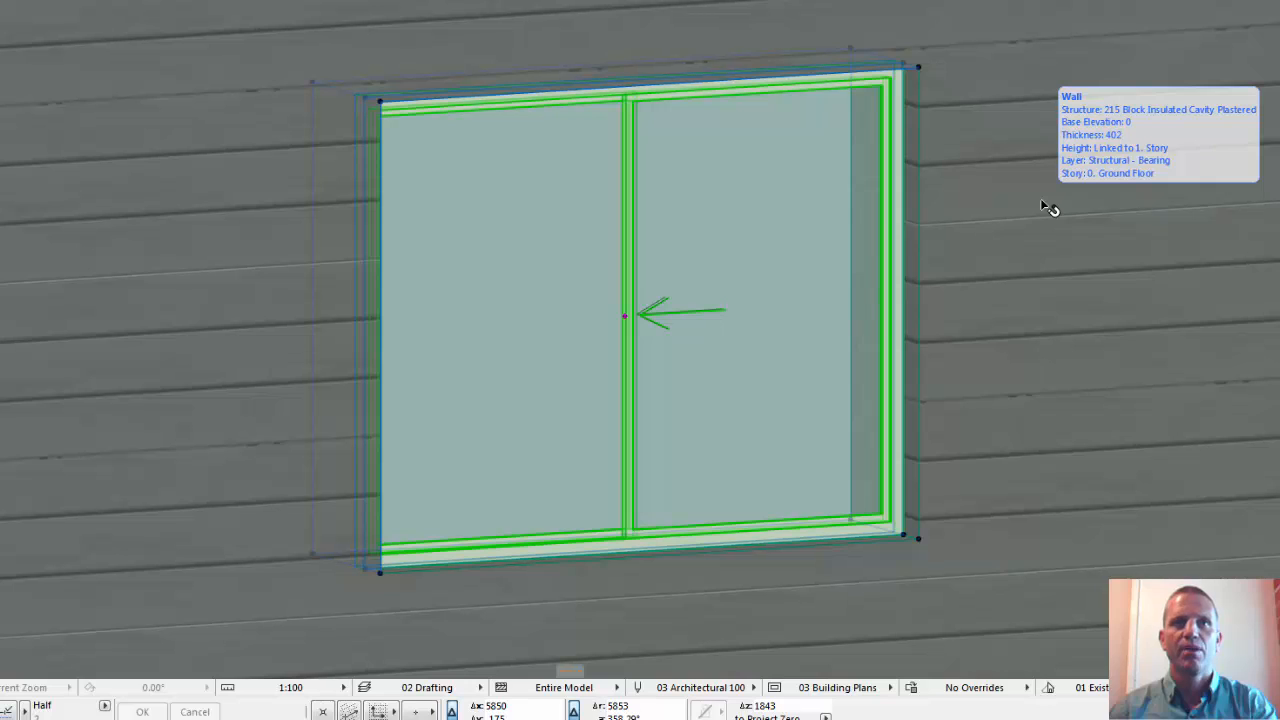
Change opening 1 in the window's operable elements to Double Hung and apply it to the window in the model
{"action": "key", "text": "ctrl+t"}
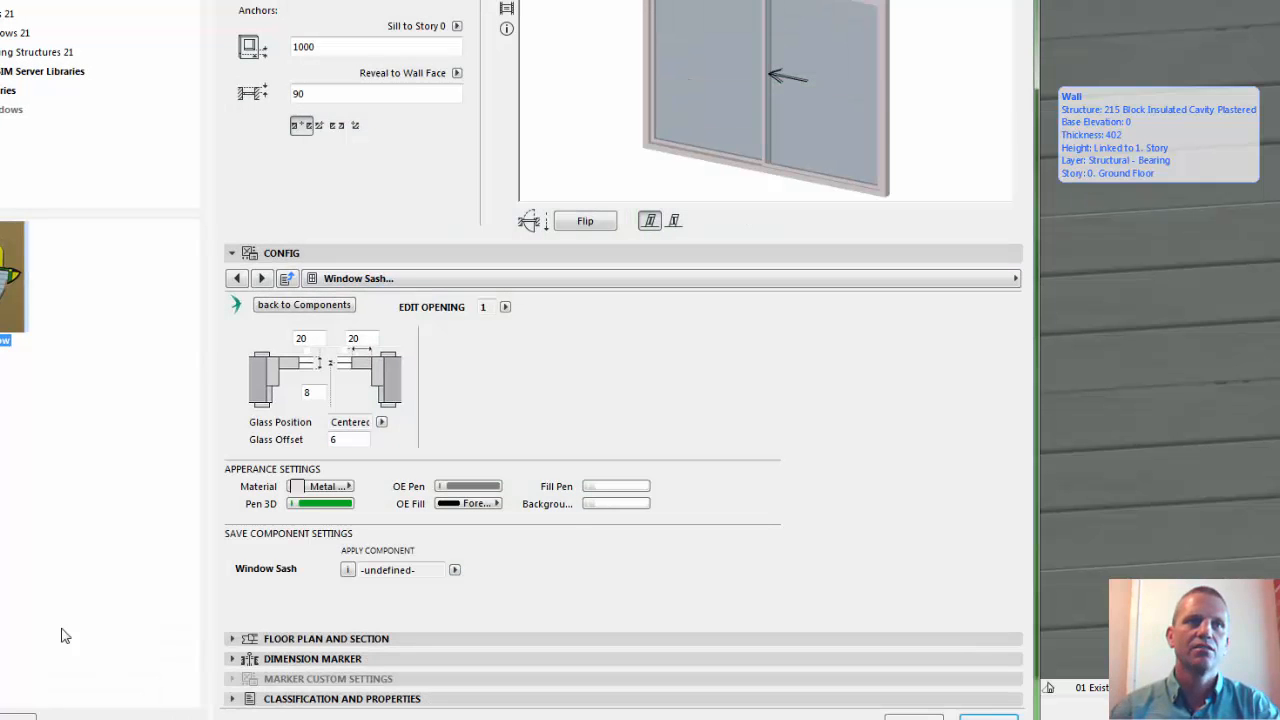
{"action": "left_click", "coordinate": [595, 280]}
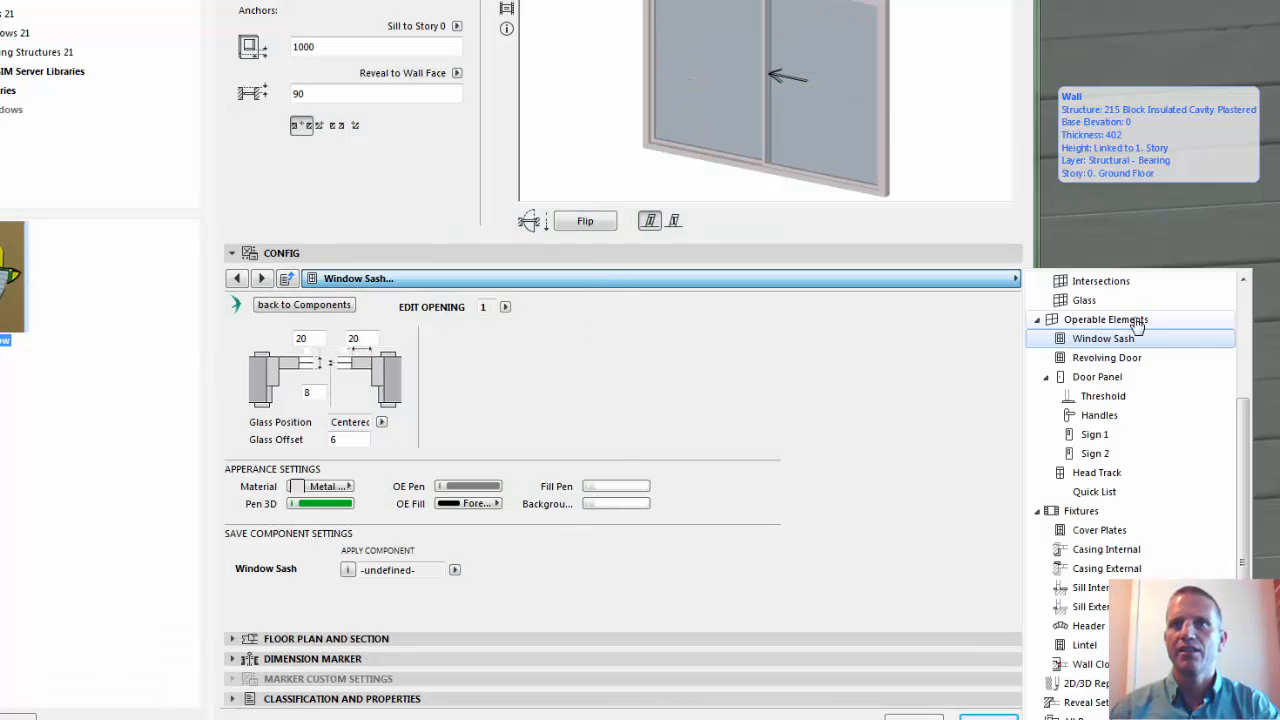
{"action": "left_click", "coordinate": [1110, 319]}
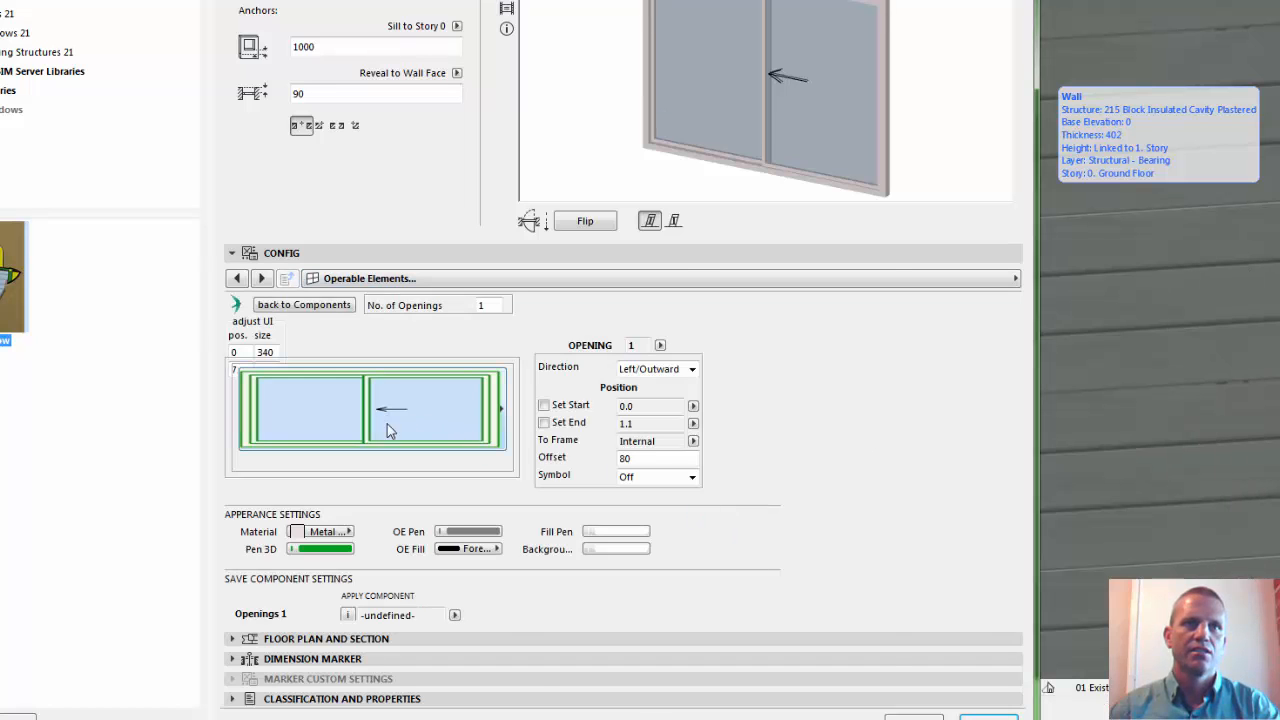
{"action": "left_click", "coordinate": [383, 425]}
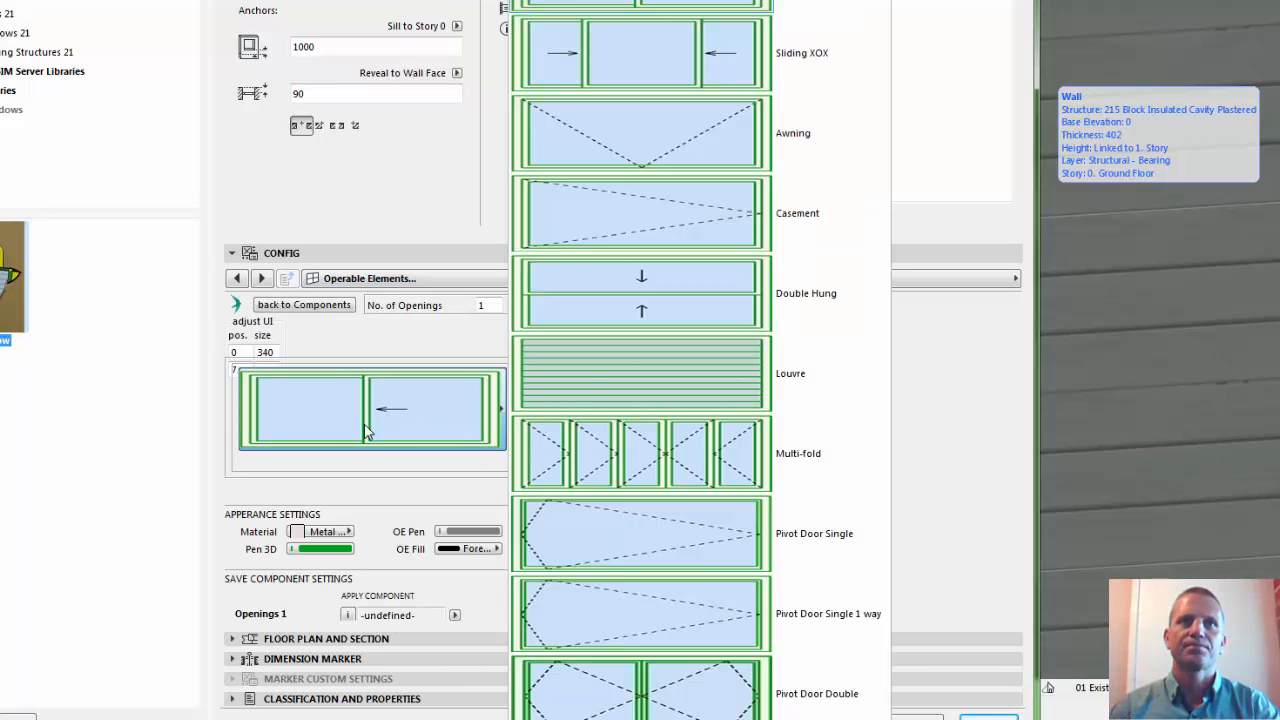
{"action": "left_click", "coordinate": [629, 290]}
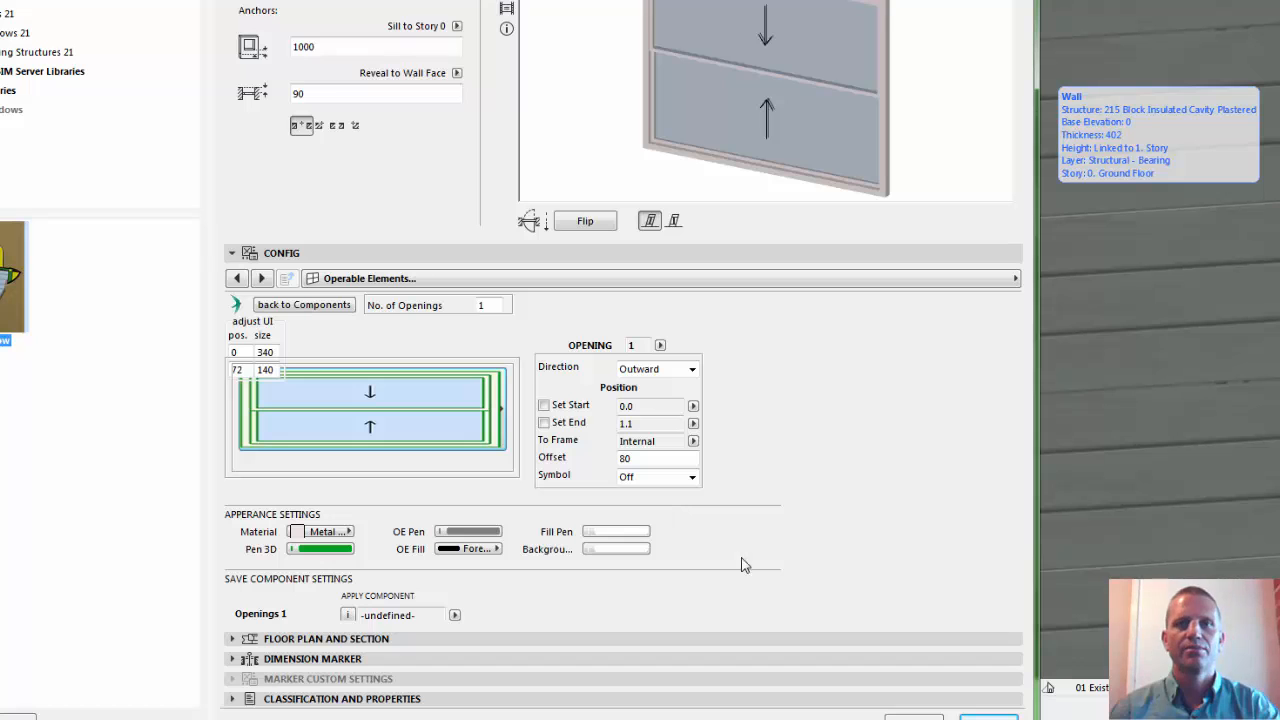
{"action": "left_click", "coordinate": [988, 716]}
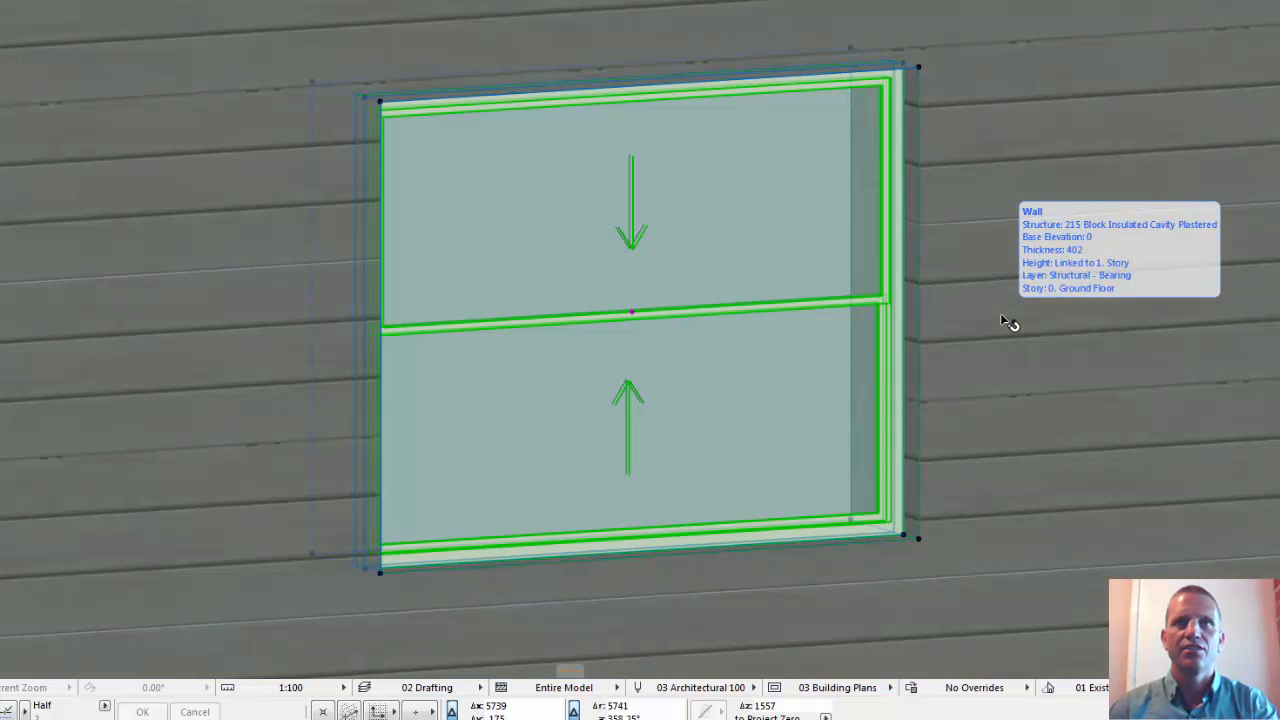
Reopen the window's settings and try the Lintel option in the lintel fixture settings
{"action": "double_click", "coordinate": [723, 197]}
{"action": "left_click", "coordinate": [658, 290]}
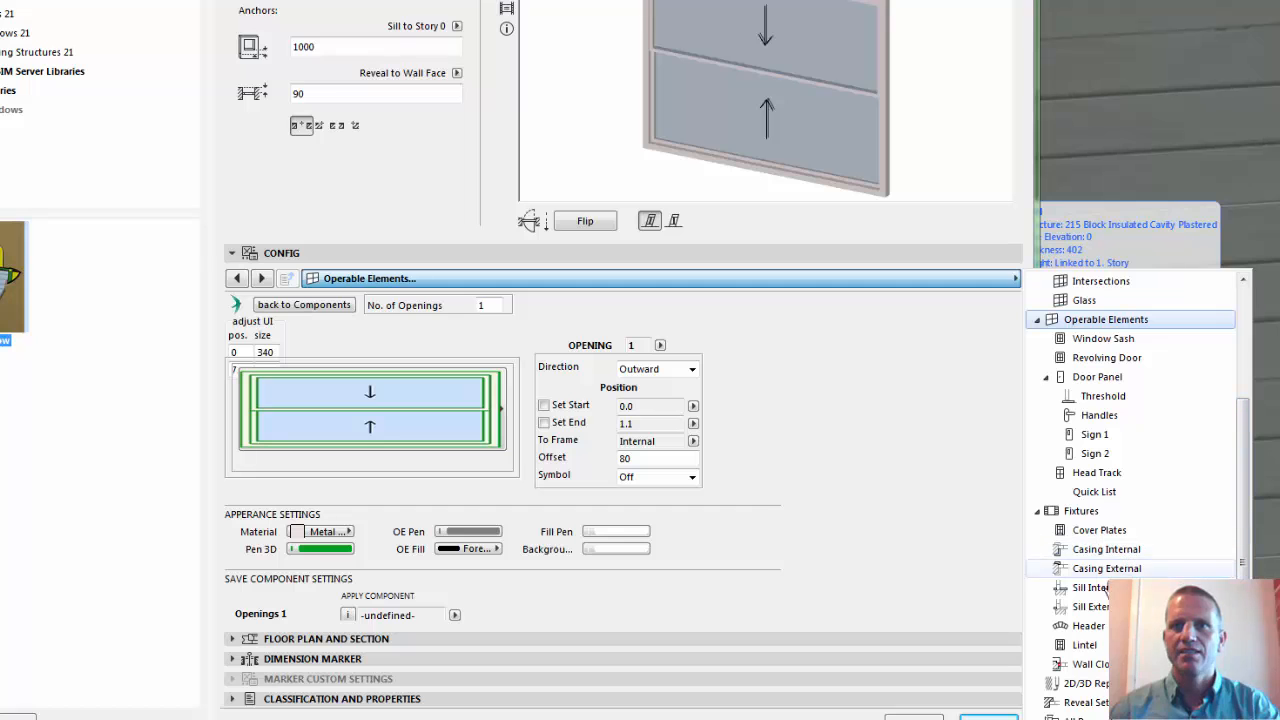
{"action": "left_click", "coordinate": [1085, 646]}
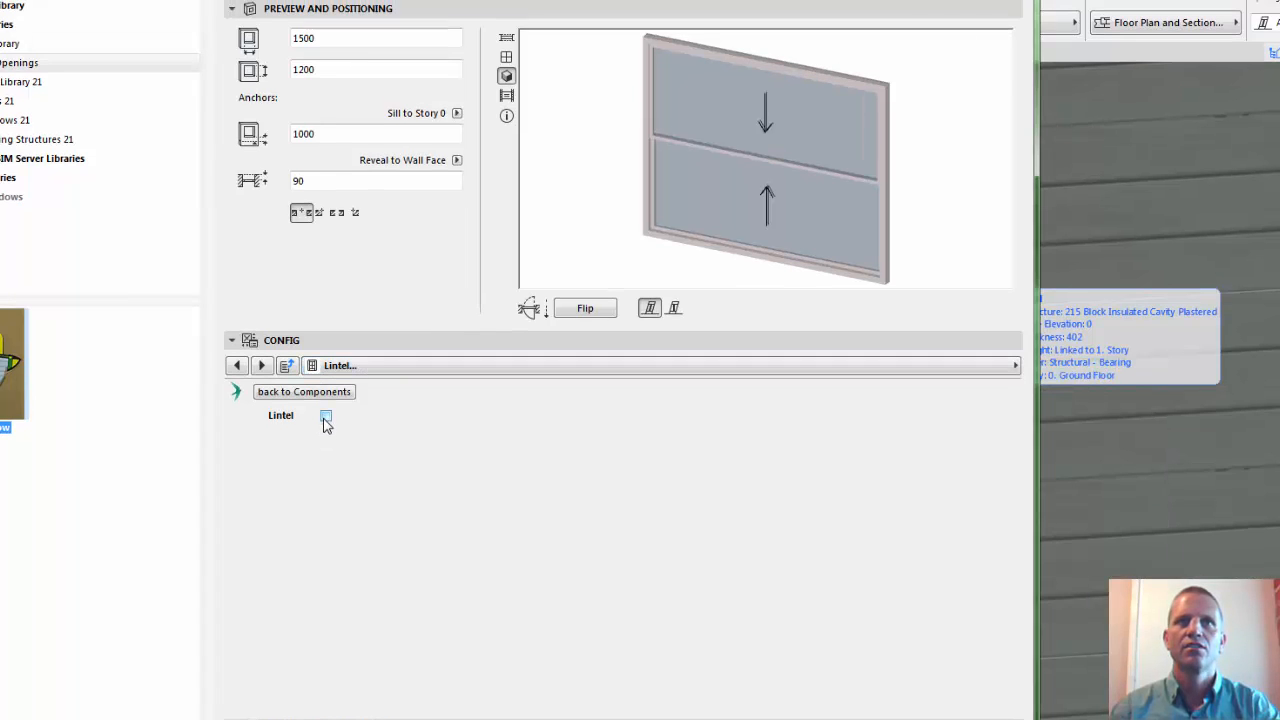
{"action": "left_click", "coordinate": [325, 416]}
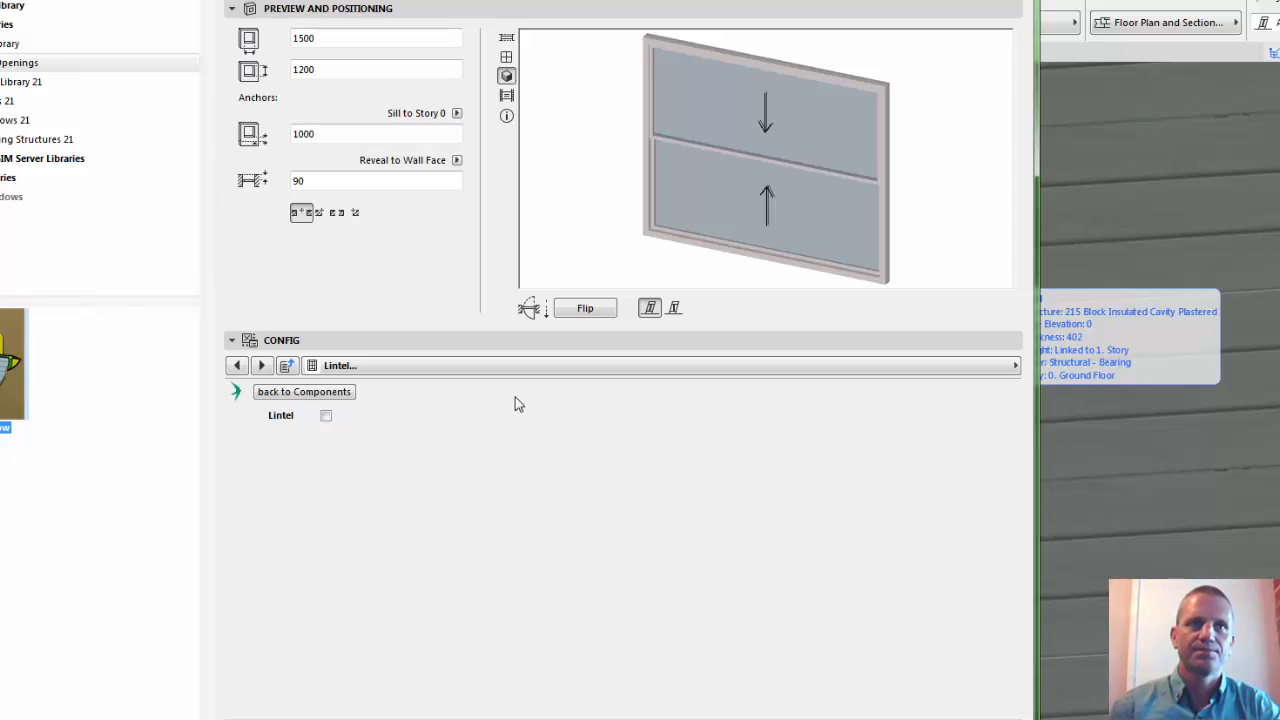
Set the window's unit height to 2100 in the nominal sizes and tolerance settings
{"action": "left_click", "coordinate": [489, 371]}
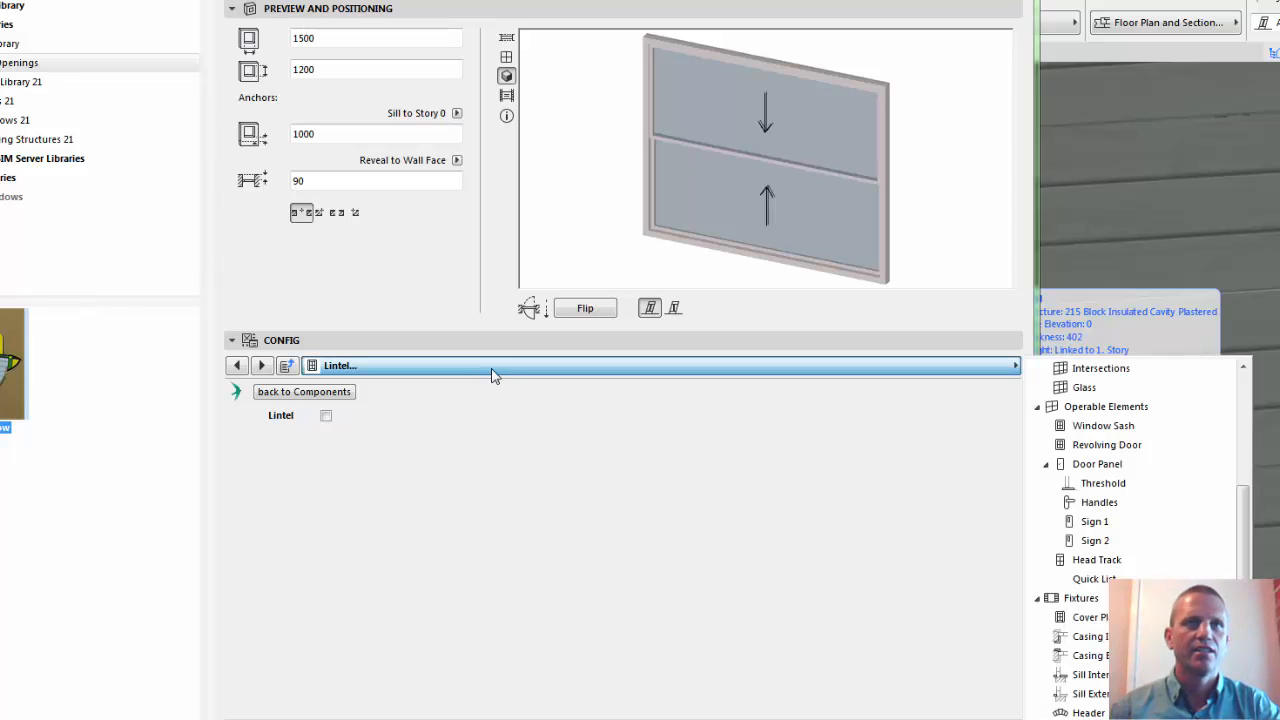
{"action": "scroll", "coordinate": [1236, 556], "scroll_direction": "up", "scroll_amount": 3}
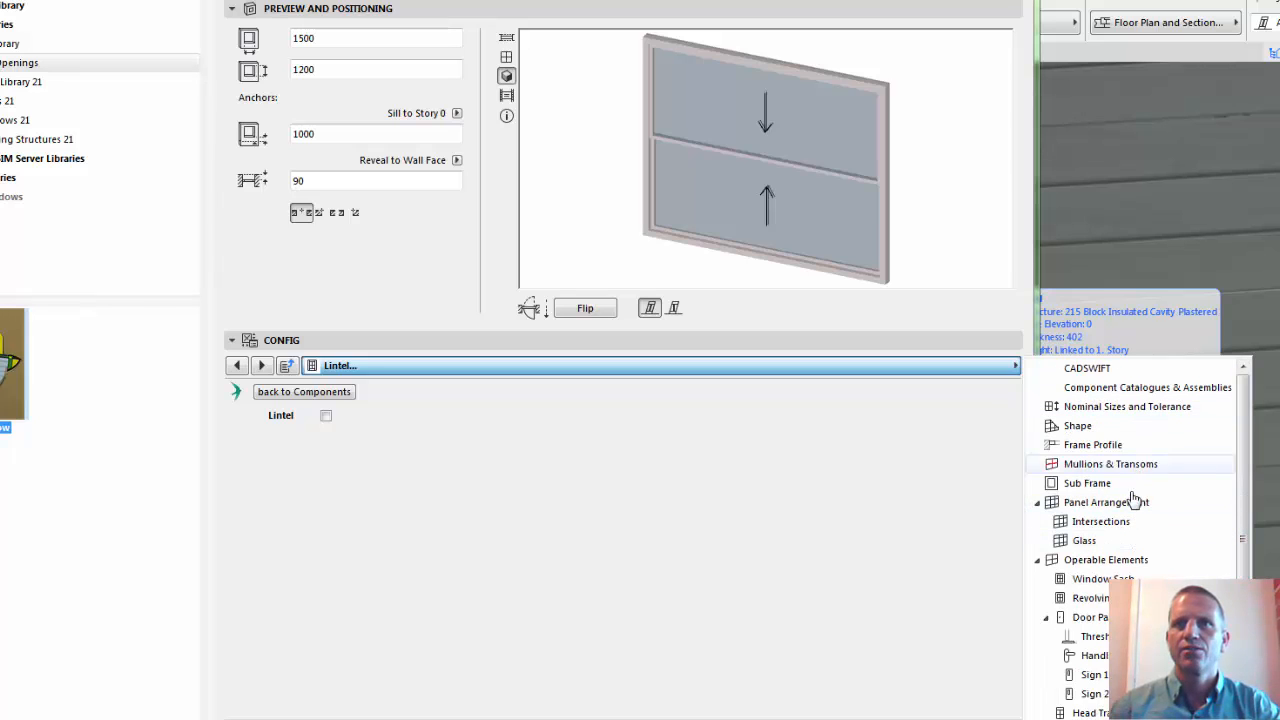
{"action": "left_click", "coordinate": [1090, 408]}
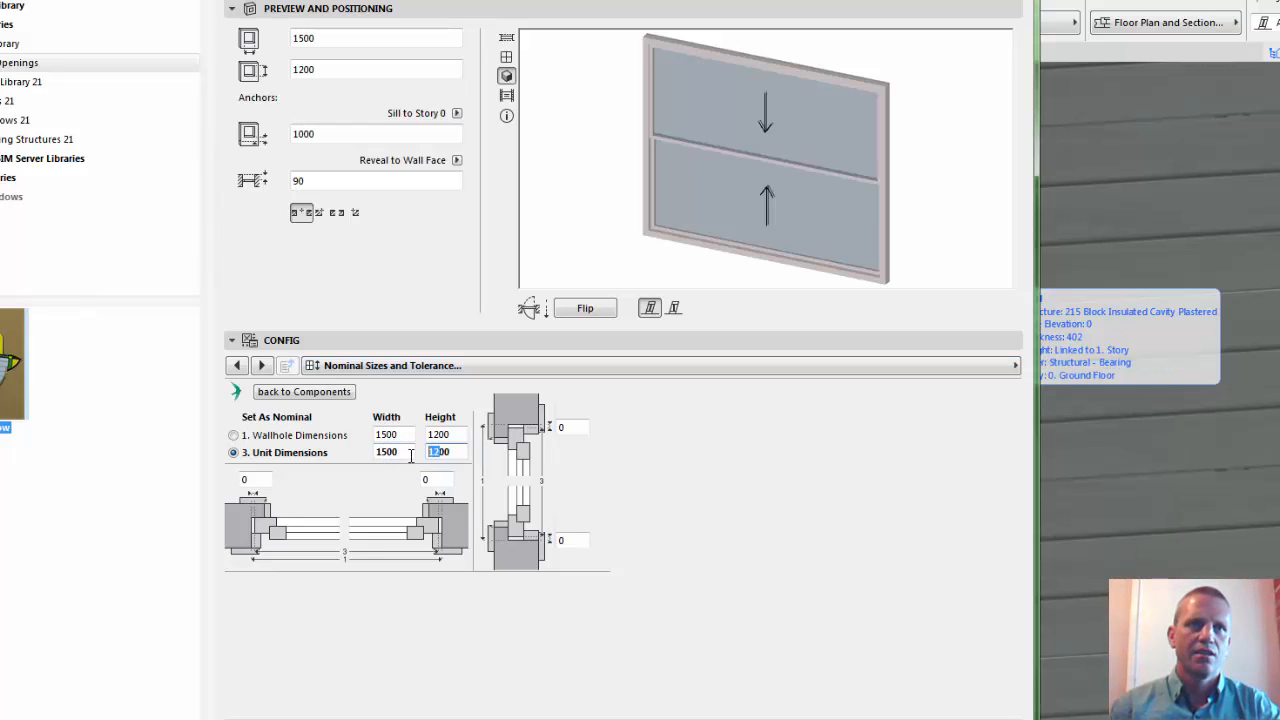
{"action": "type", "text": "2100"}
{"action": "key", "text": "Return"}
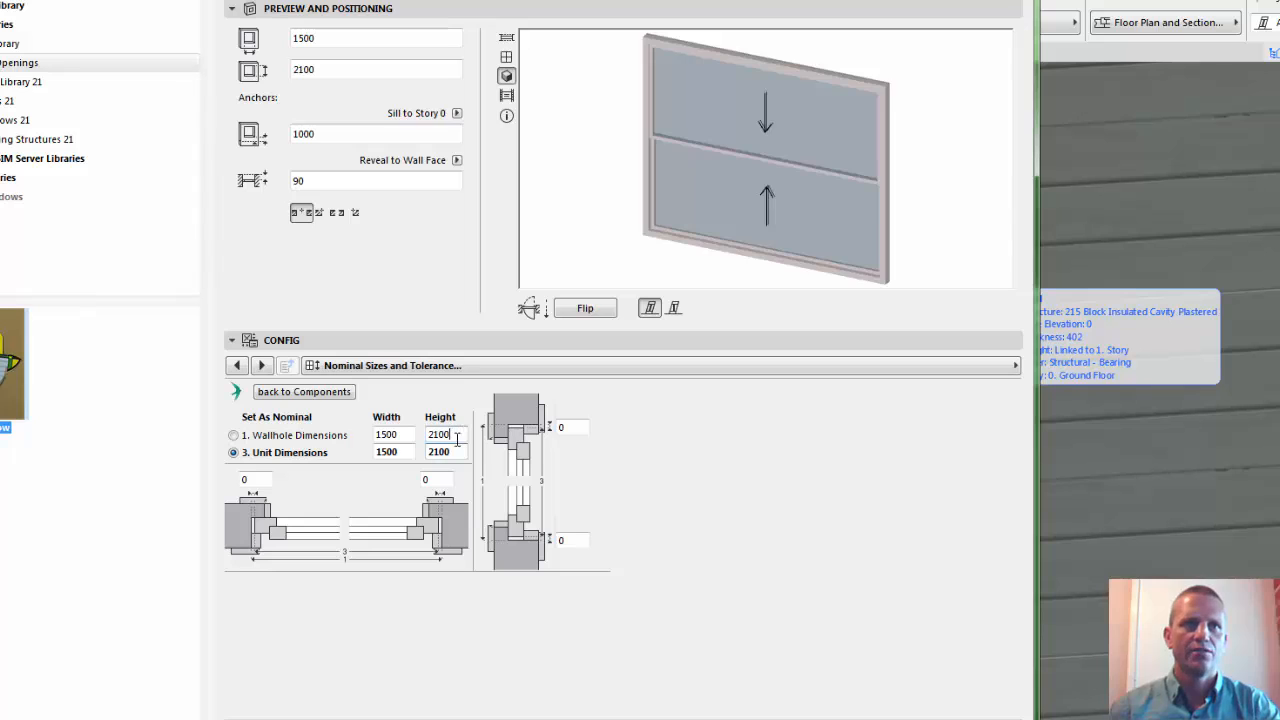
In the panel arrangement settings, set both position values of the layout diagram to 97
{"action": "left_click", "coordinate": [422, 368]}
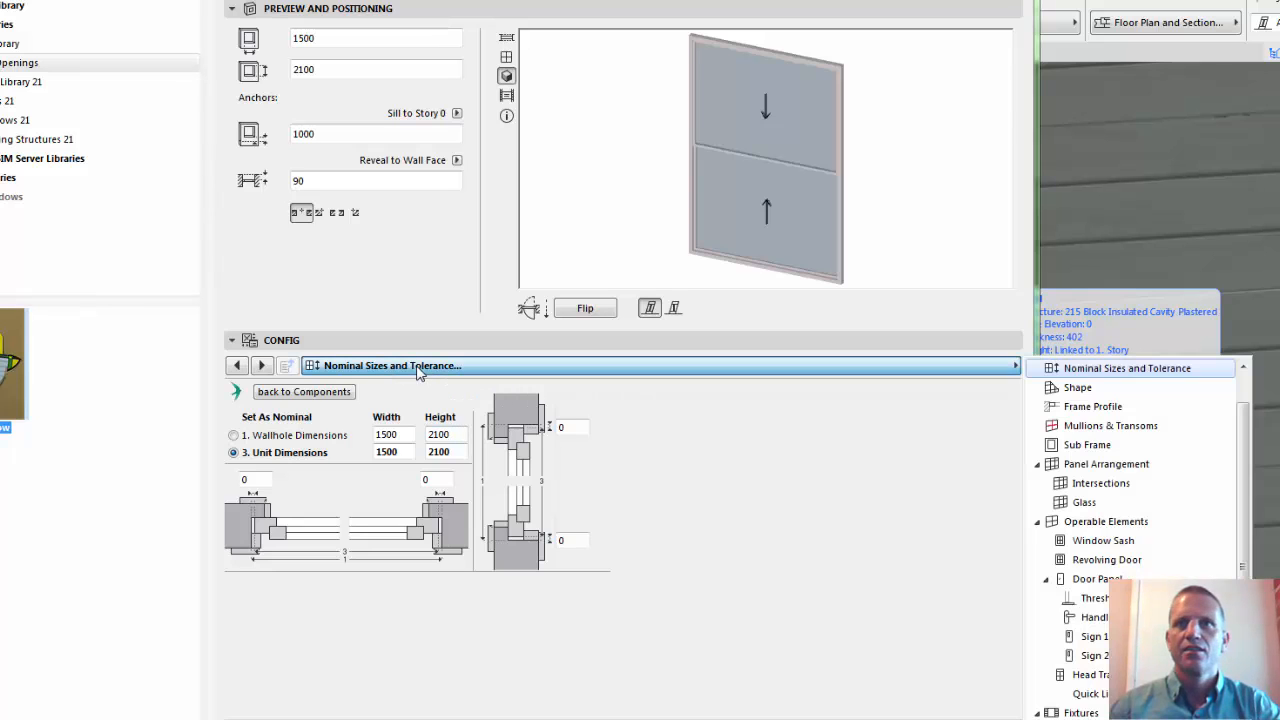
{"action": "left_click", "coordinate": [1096, 467]}
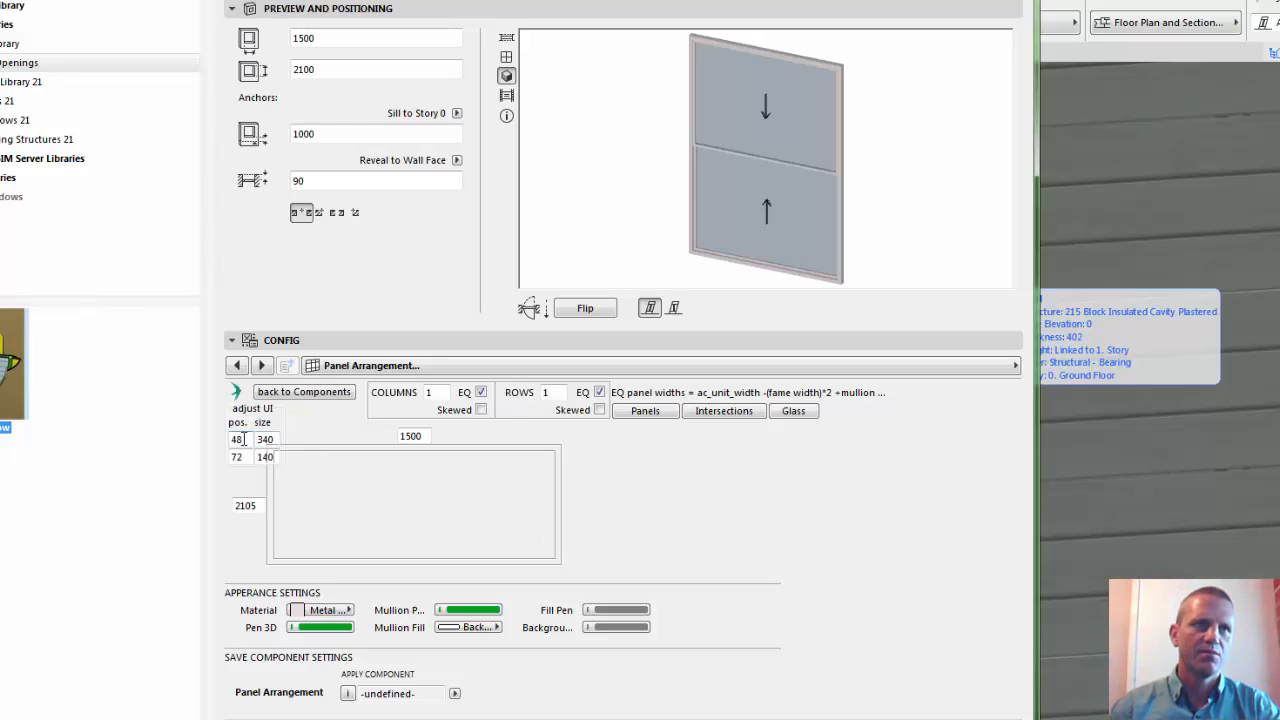
{"action": "left_click_drag", "start_coordinate": [243, 438], "coordinate": [209, 448]}
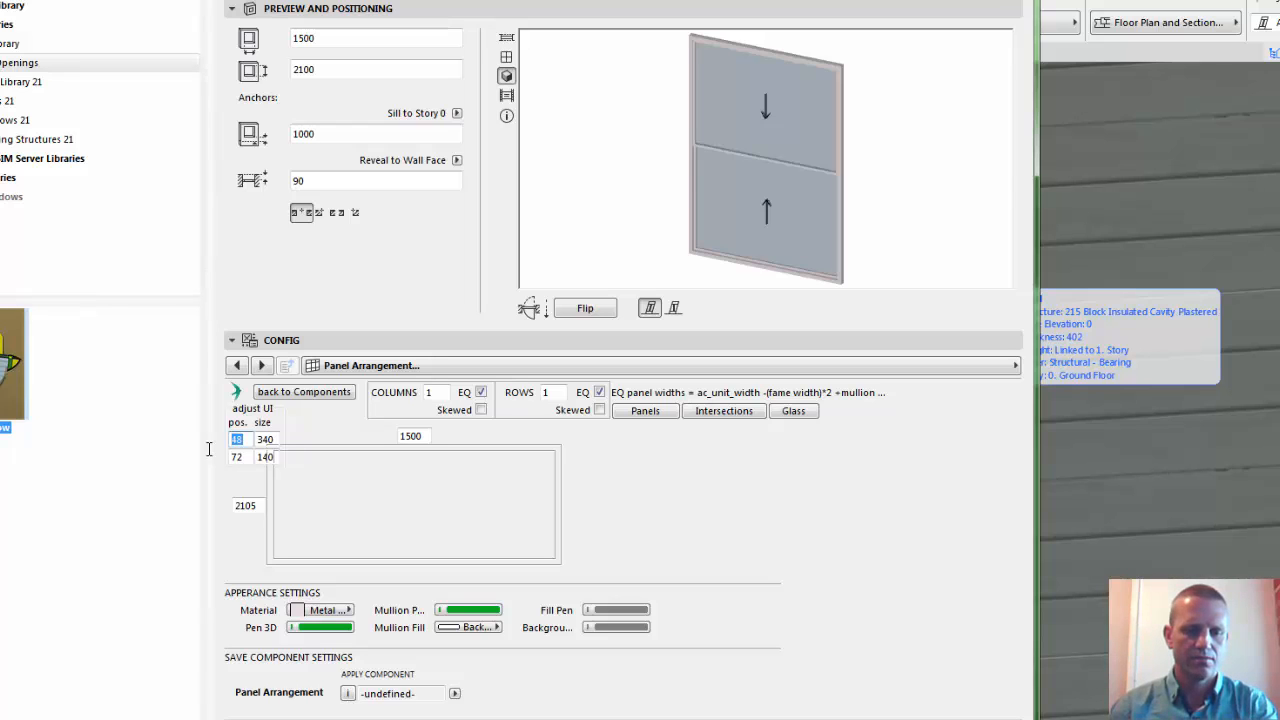
{"action": "type", "text": "97"}
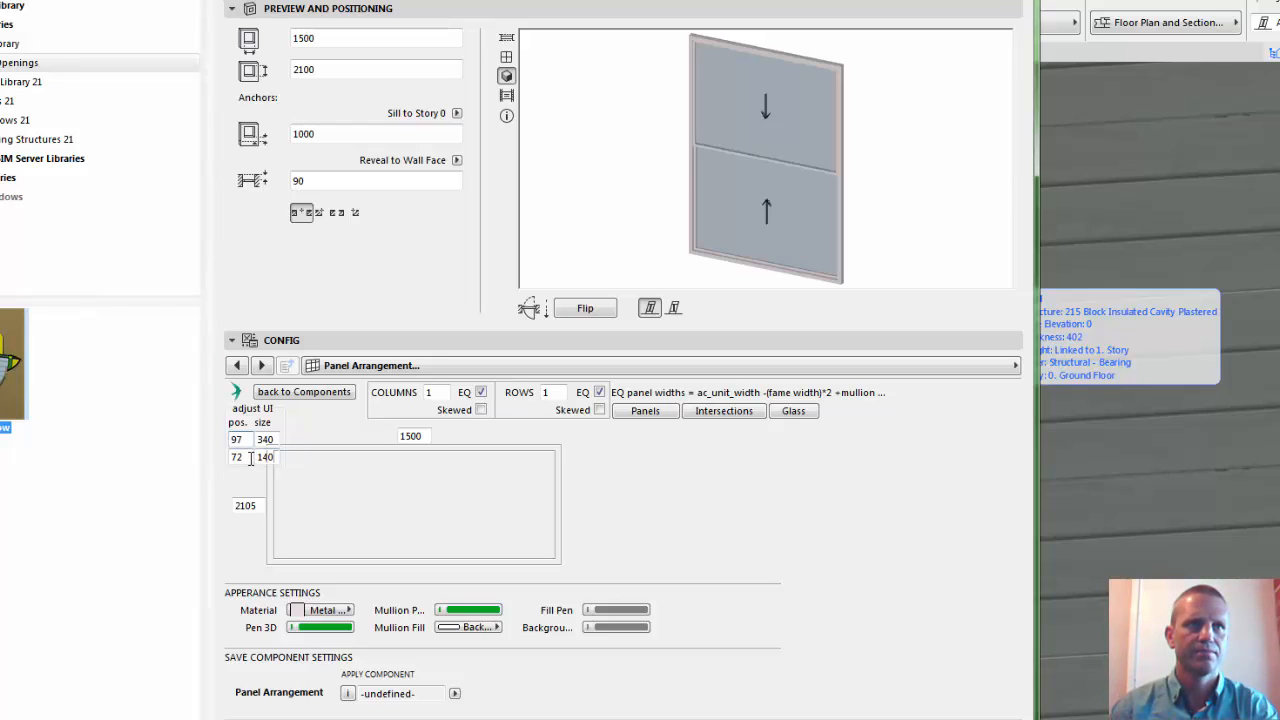
{"action": "left_click", "coordinate": [249, 458]}
{"action": "left_click_drag", "start_coordinate": [248, 458], "coordinate": [226, 459]}
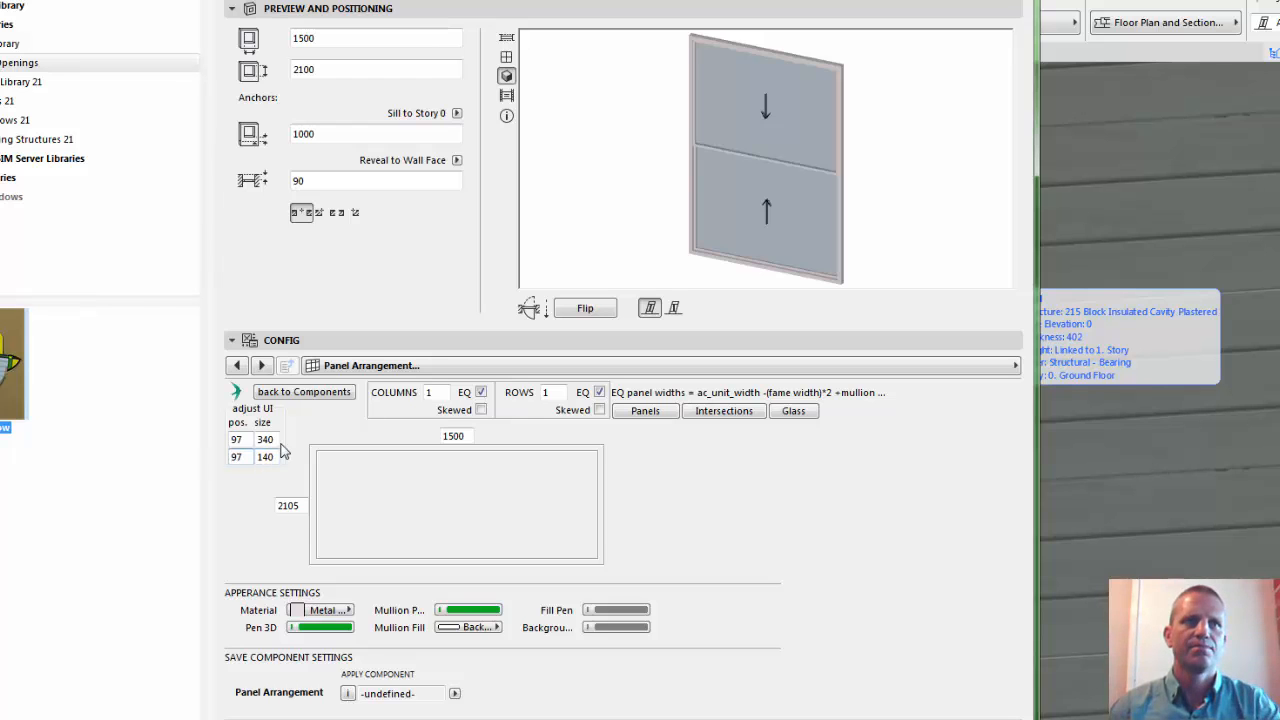
Try a panel layout diagram size of 140 wide by 240 high
{"action": "left_click", "coordinate": [277, 441]}
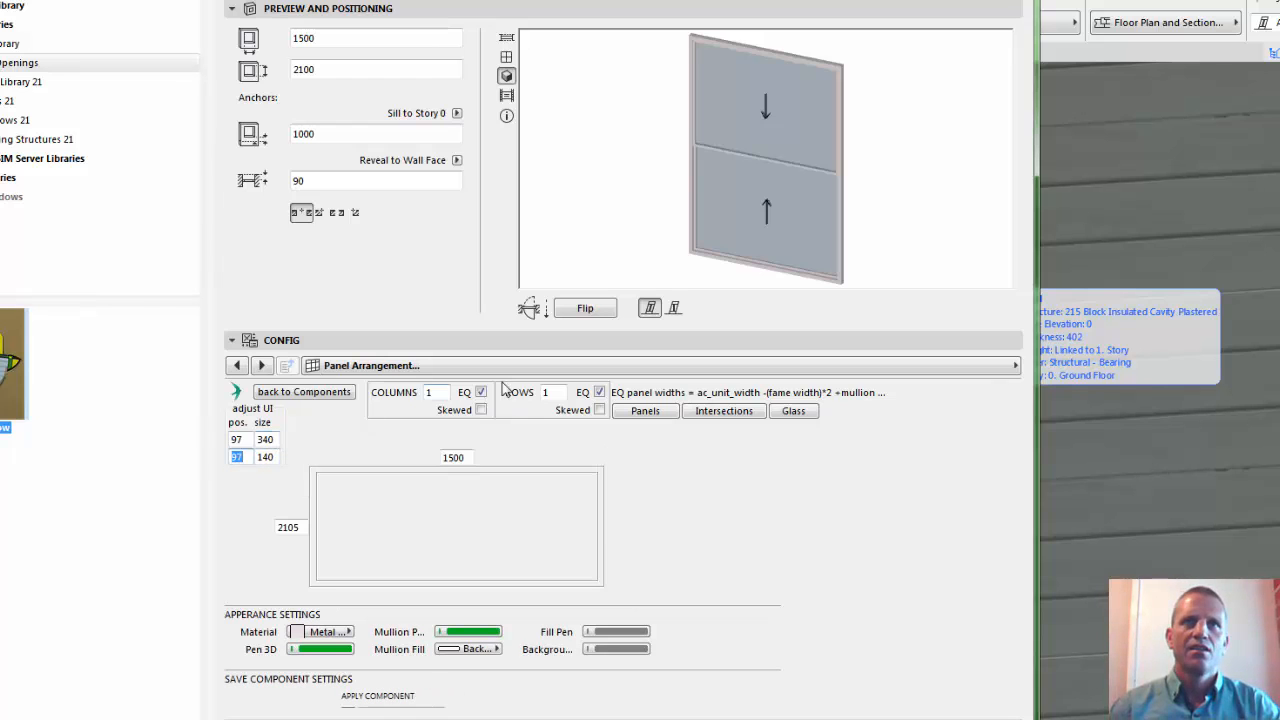
{"action": "left_click", "coordinate": [268, 457]}
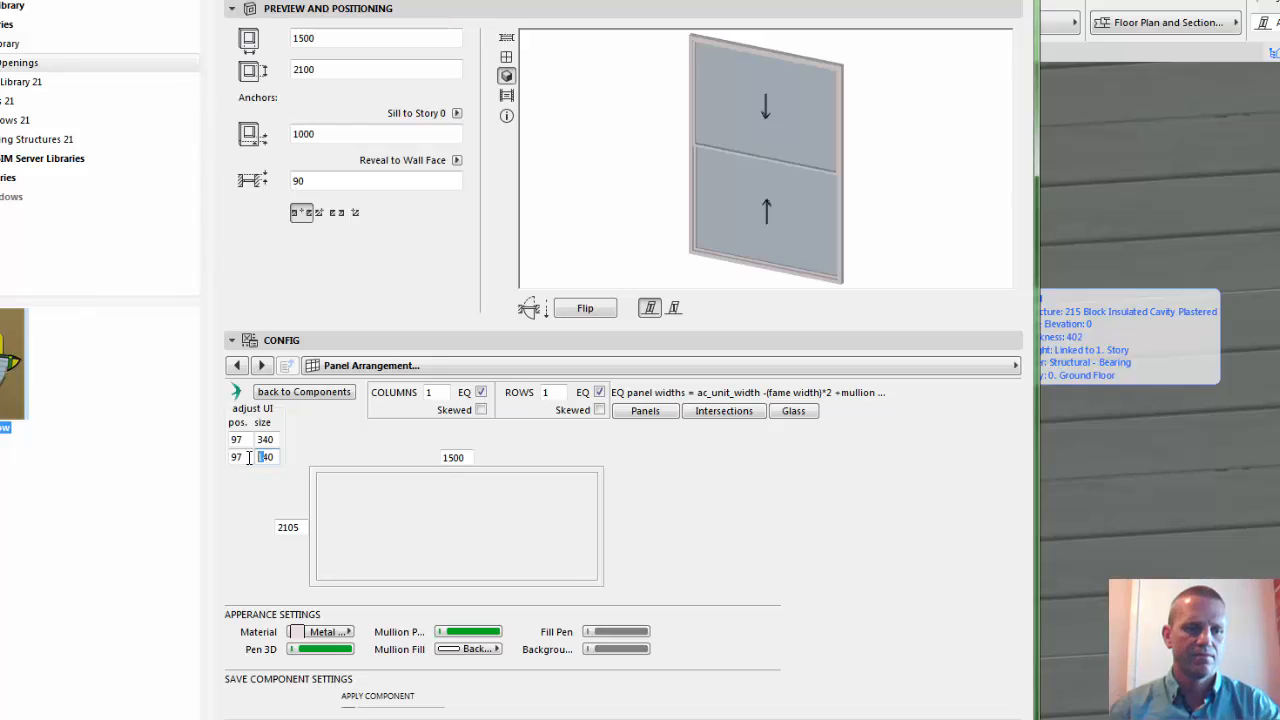
{"action": "type", "text": "2"}
{"action": "double_click", "coordinate": [266, 439]}
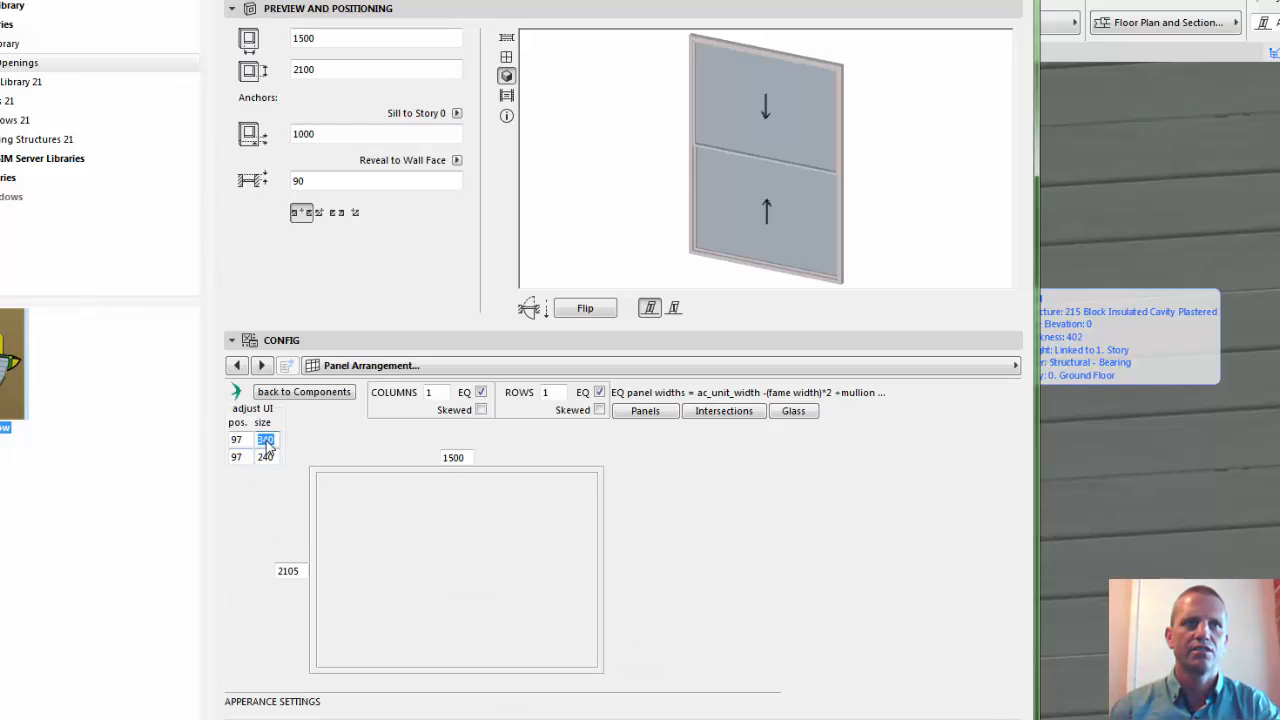
{"action": "left_click", "coordinate": [265, 439]}
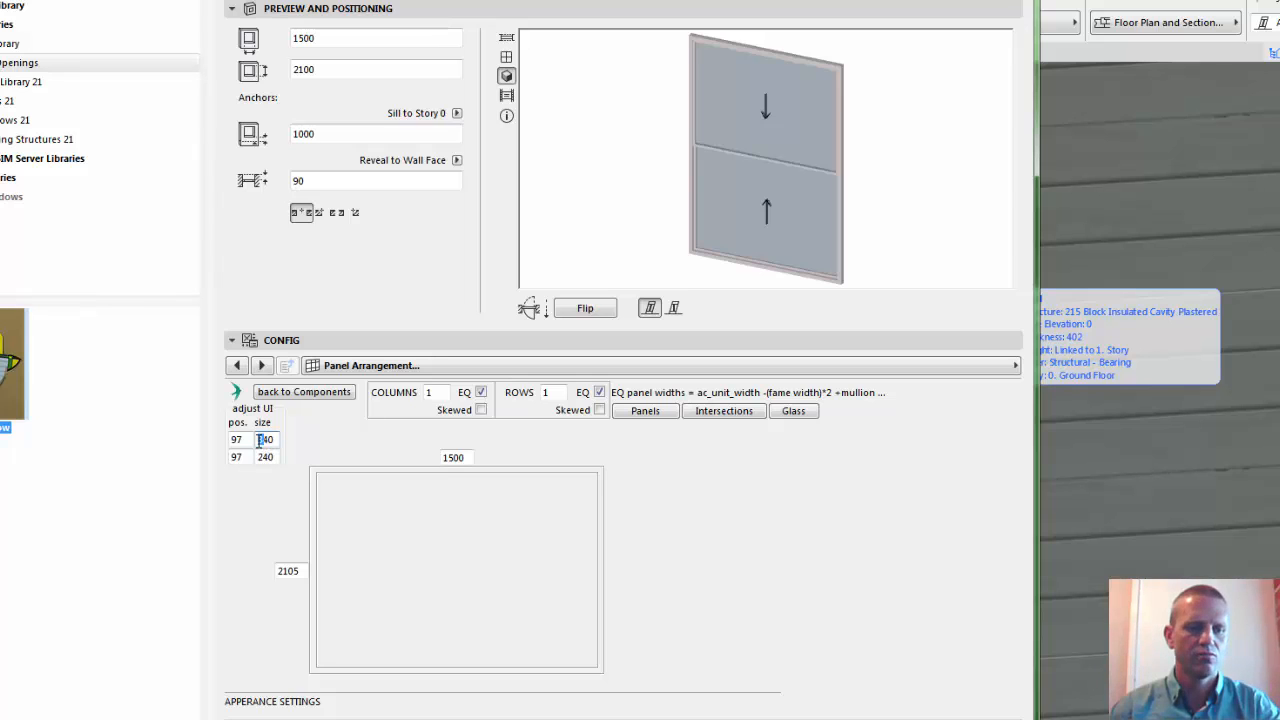
{"action": "type", "text": "1"}
{"action": "key", "text": "Return"}
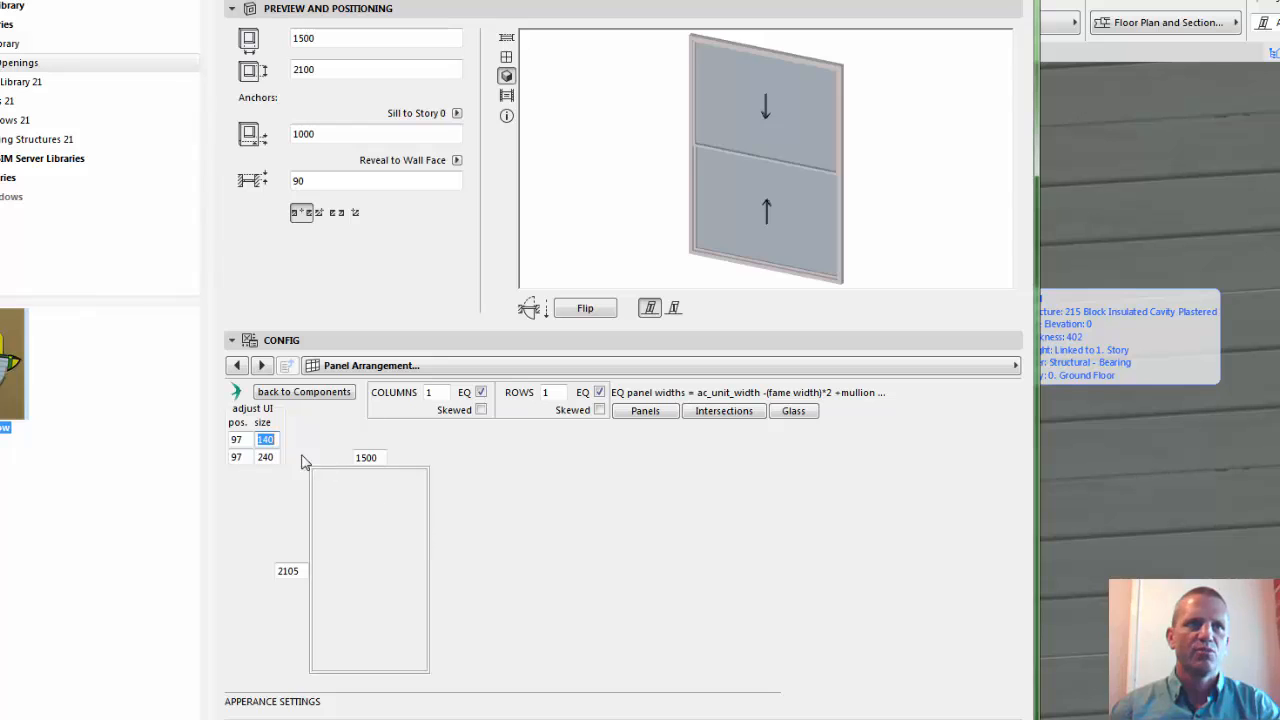
Set the panel layout diagram size to 150 wide by 210 high
{"action": "left_click", "coordinate": [268, 456]}
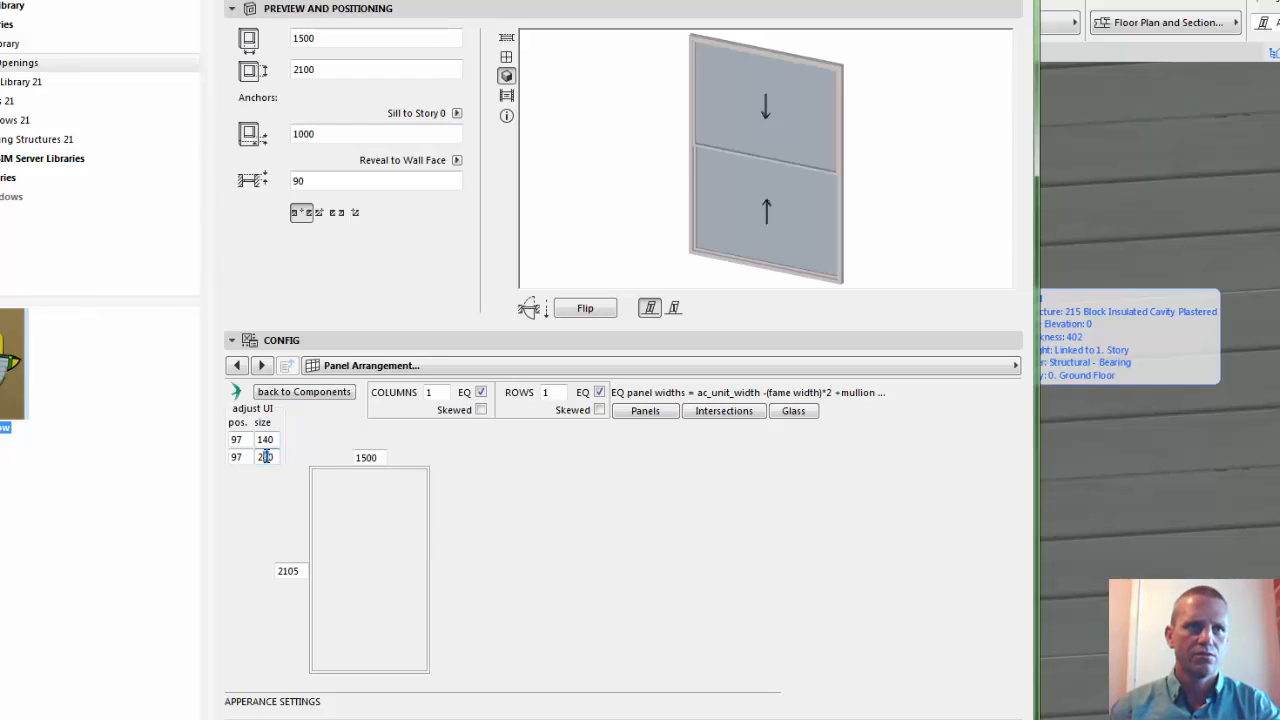
{"action": "left_click", "coordinate": [271, 446]}
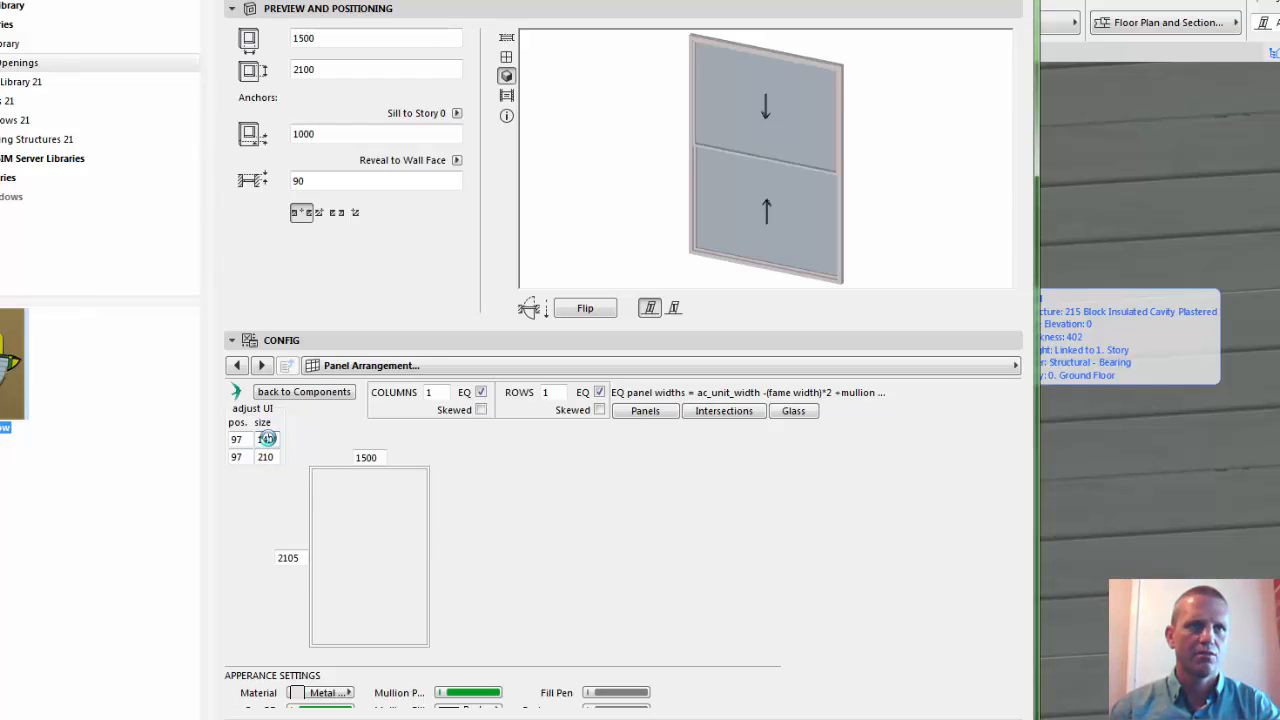
{"action": "left_click", "coordinate": [267, 439]}
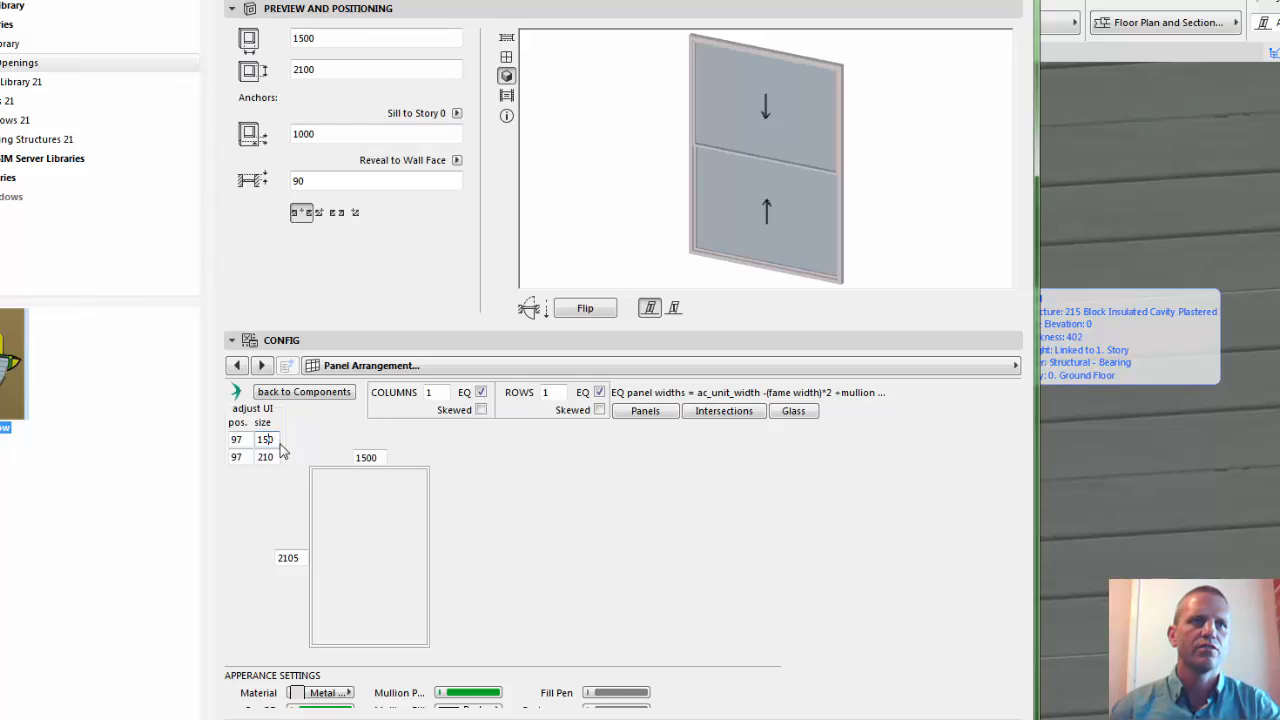
{"action": "left_click", "coordinate": [277, 456]}
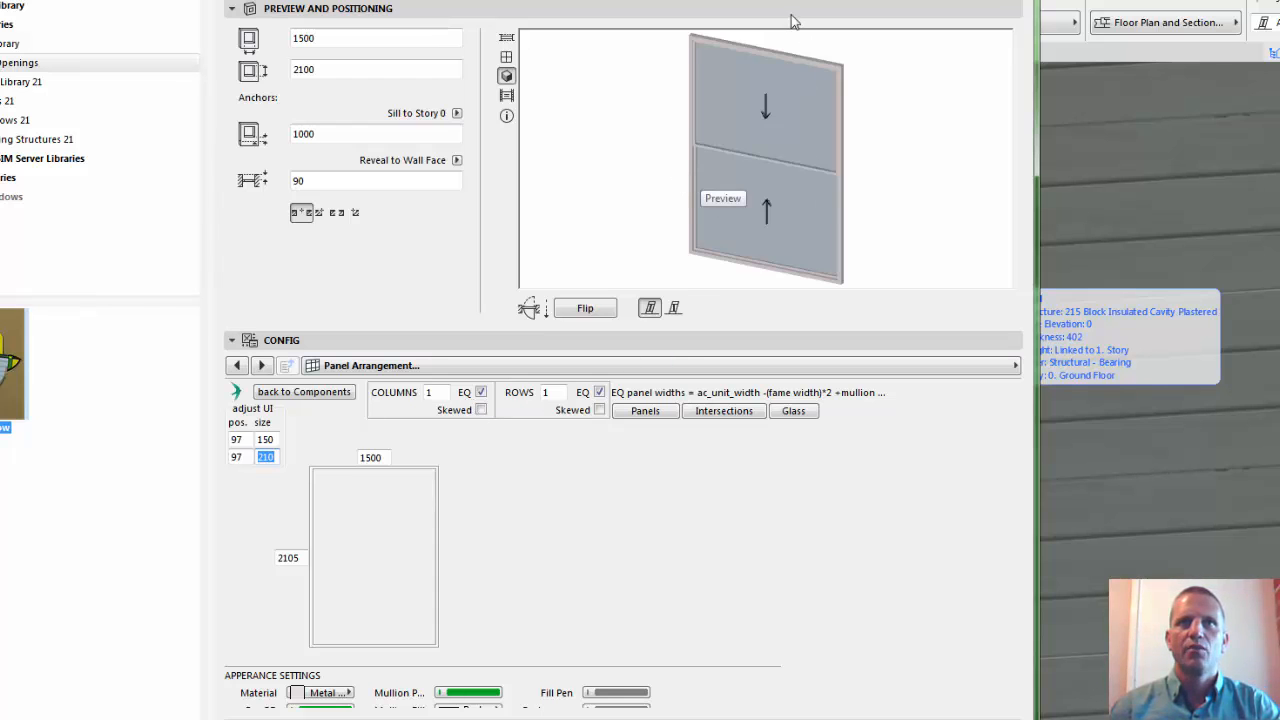
Divide the window into 2 columns and 2 rows of panels and enable all mullion and transom segments between them
{"action": "left_click", "coordinate": [437, 393]}
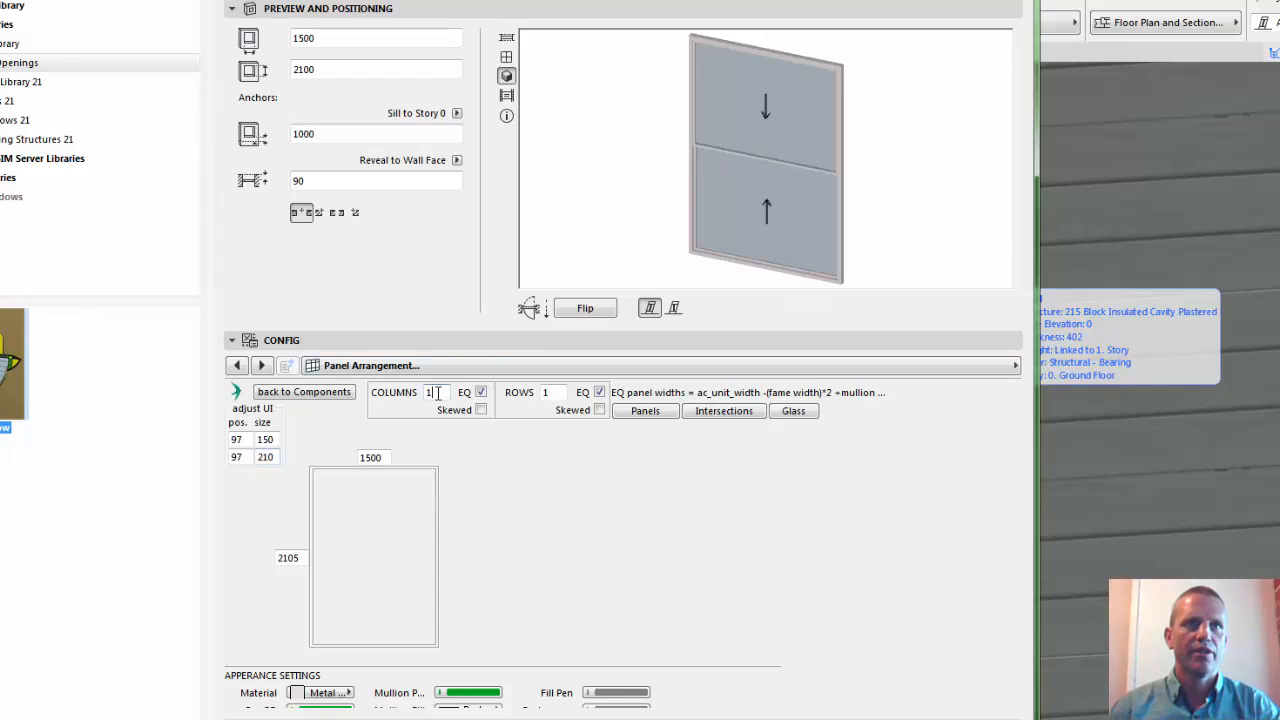
{"action": "type", "text": "2"}
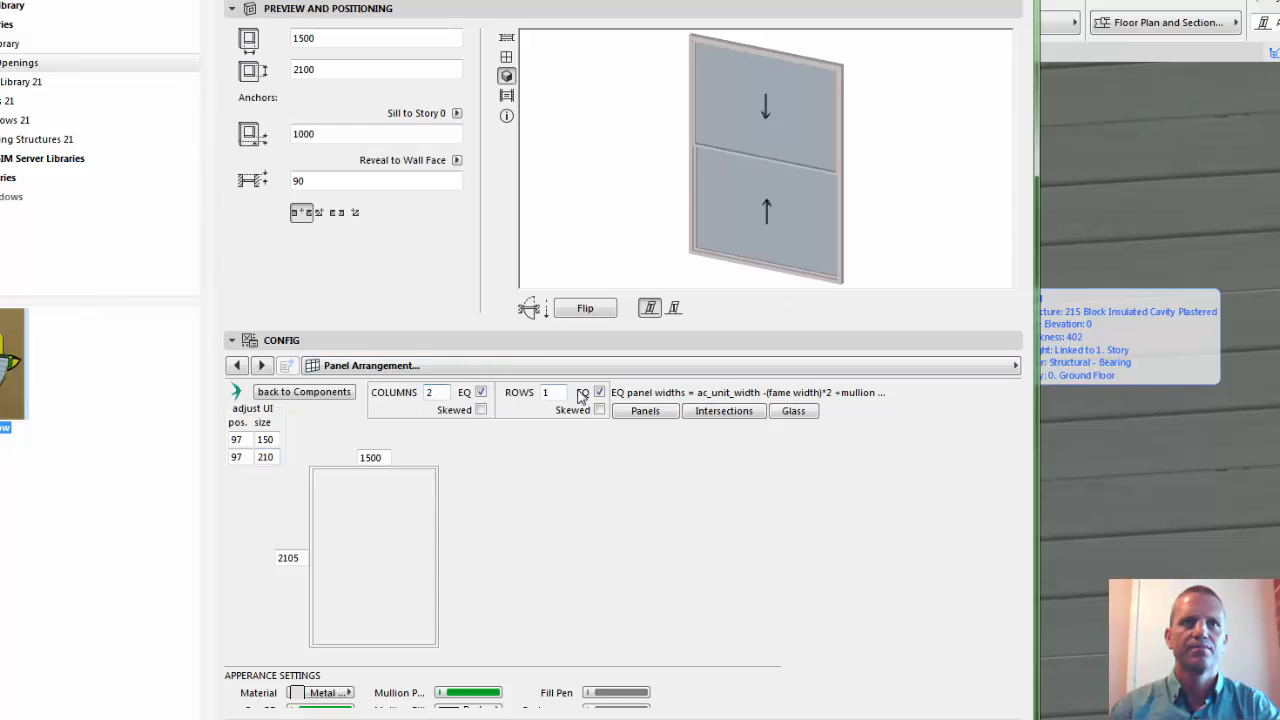
{"action": "left_click", "coordinate": [563, 391]}
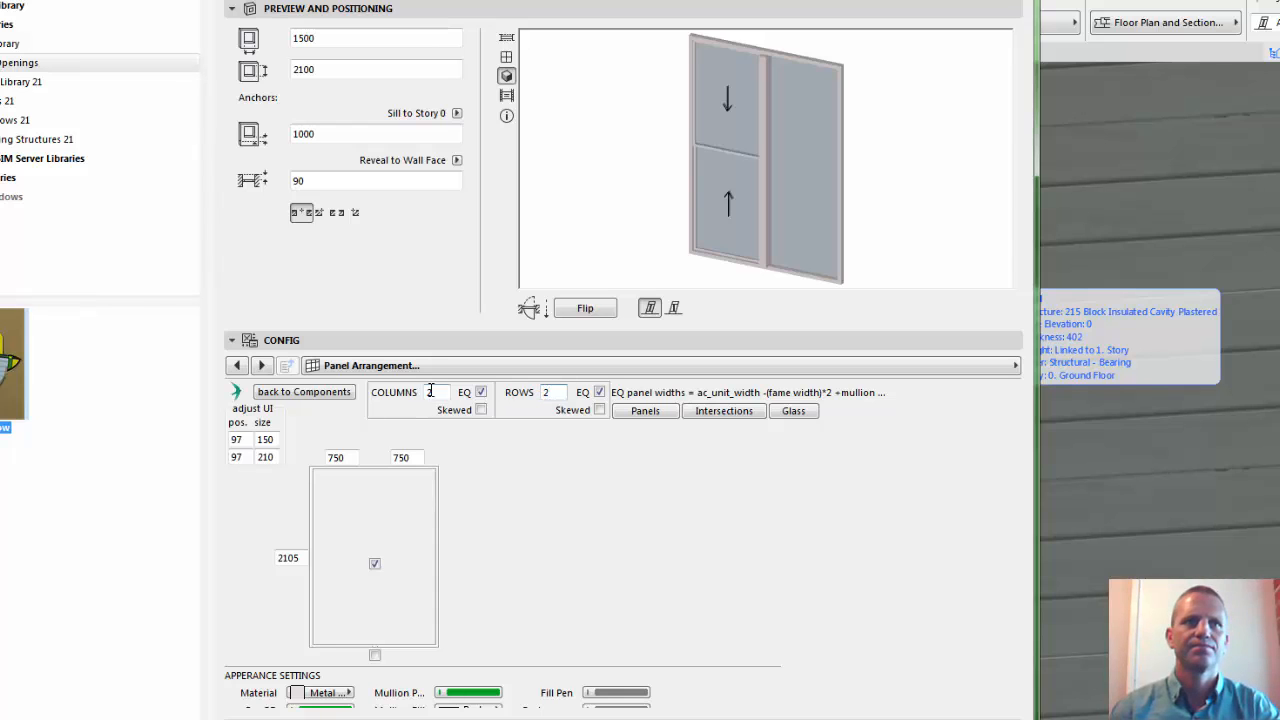
{"action": "left_click", "coordinate": [375, 656]}
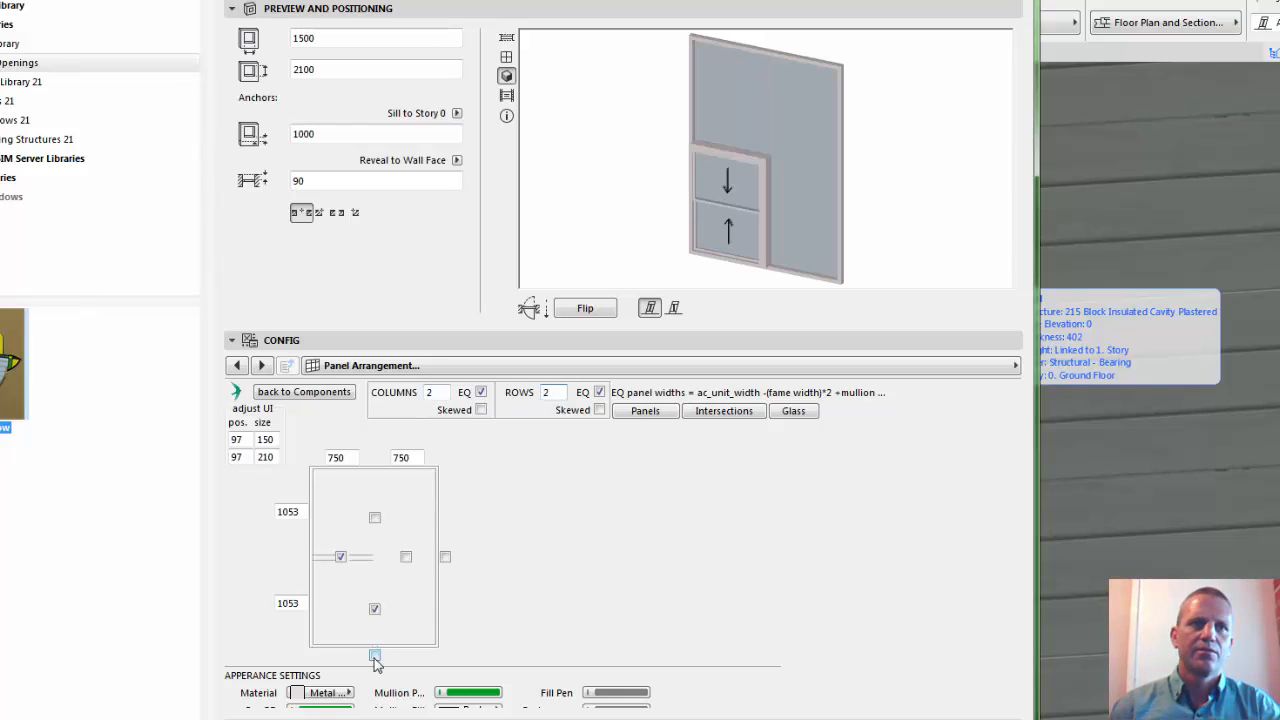
{"action": "left_click", "coordinate": [446, 558]}
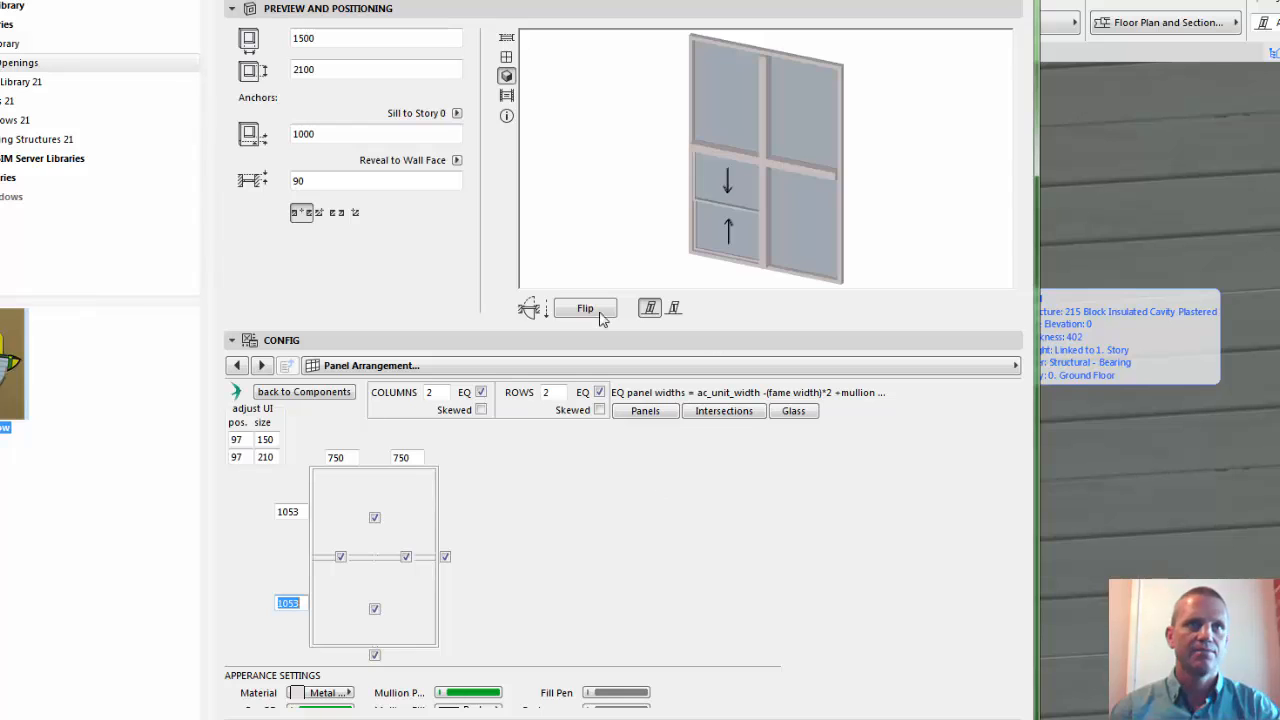
Make both the mullion and transom sizes match the frame in the Mullions & Transoms settings
{"action": "left_click", "coordinate": [384, 369]}
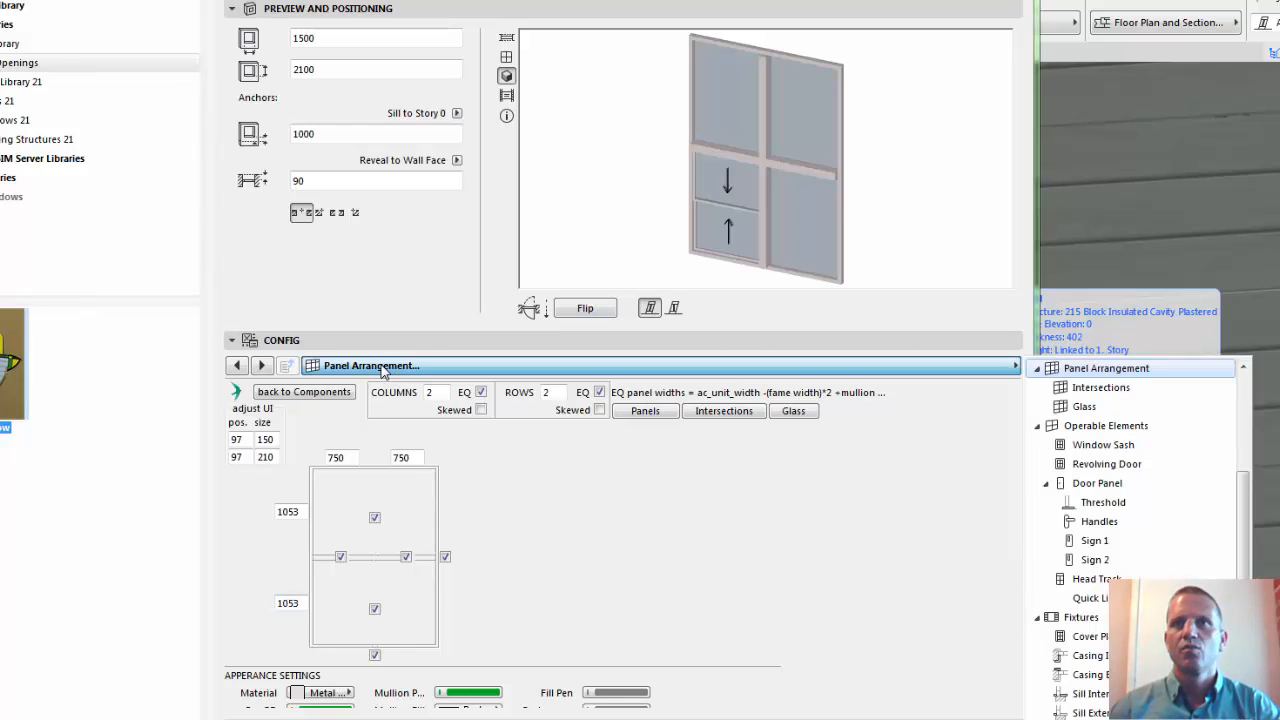
{"action": "scroll", "coordinate": [1143, 420], "scroll_direction": "up", "scroll_amount": 1}
{"action": "left_click", "coordinate": [1127, 389]}
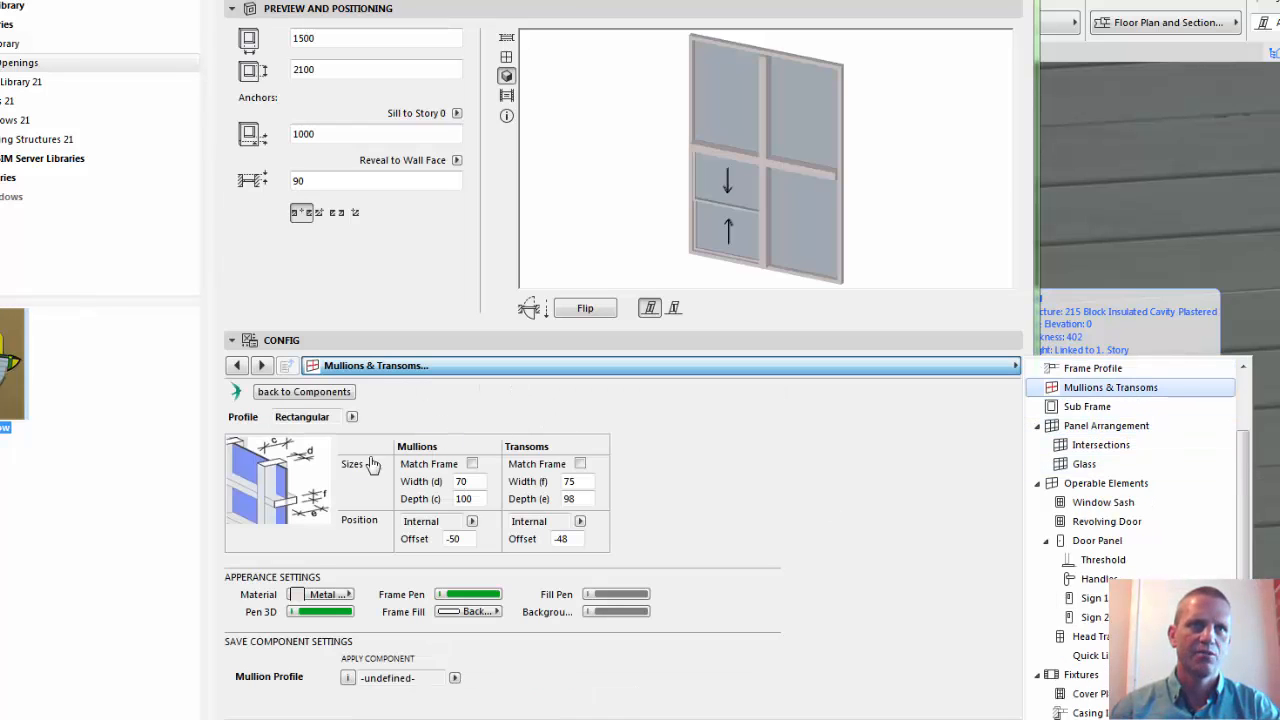
{"action": "left_click", "coordinate": [473, 464]}
{"action": "left_click", "coordinate": [473, 465]}
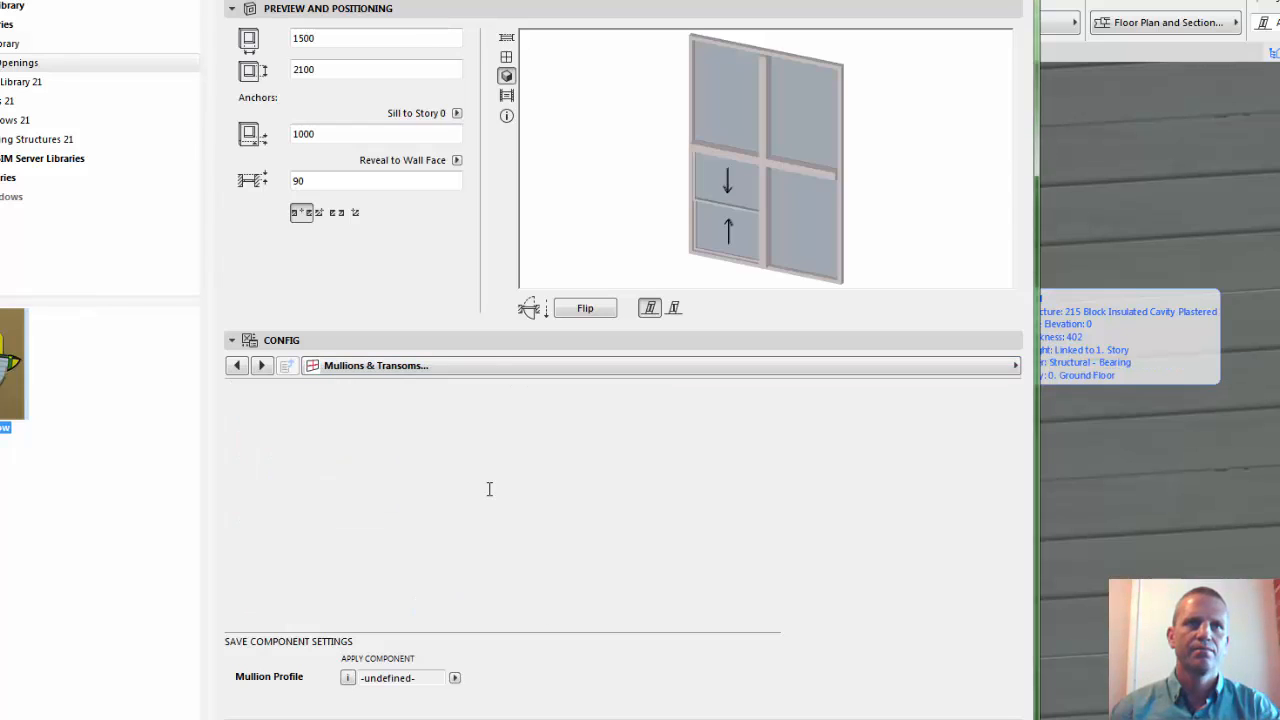
{"action": "left_click", "coordinate": [580, 465]}
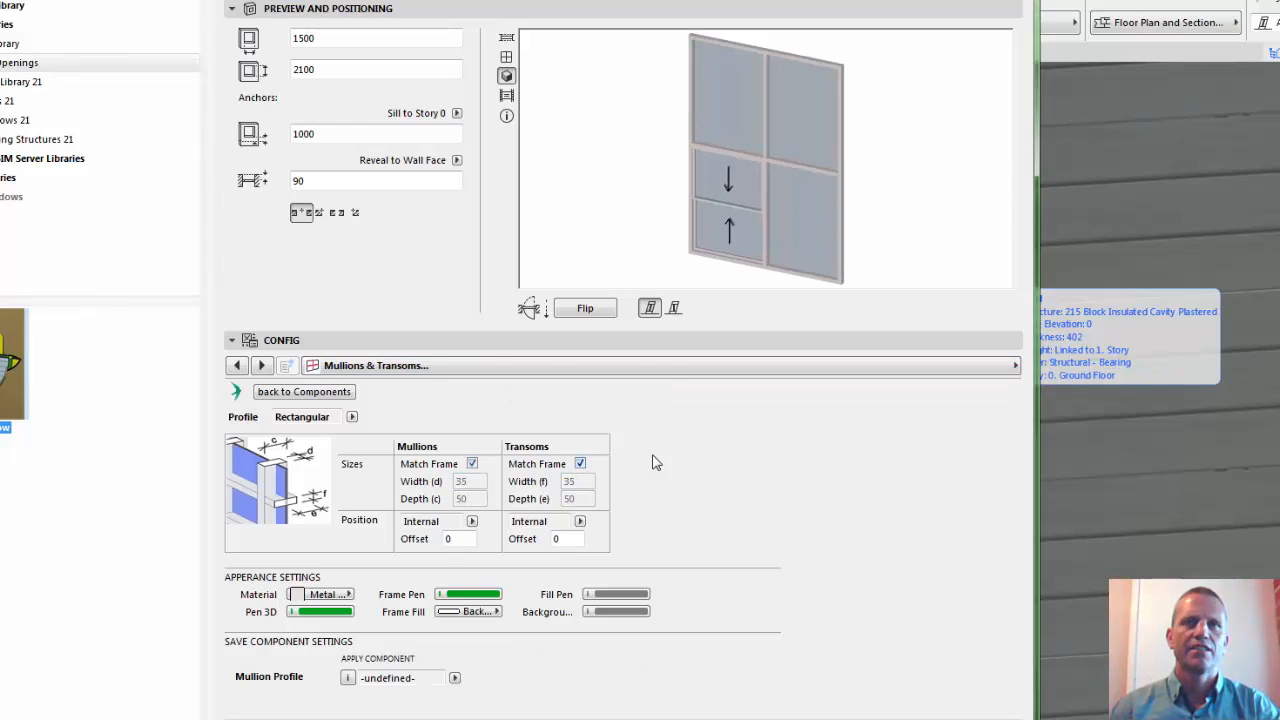
In the Panel Arrangement settings, turn off equal spacing for both the columns and the rows
{"action": "left_click", "coordinate": [532, 367]}
{"action": "left_click", "coordinate": [530, 370]}
{"action": "left_click", "coordinate": [706, 367]}
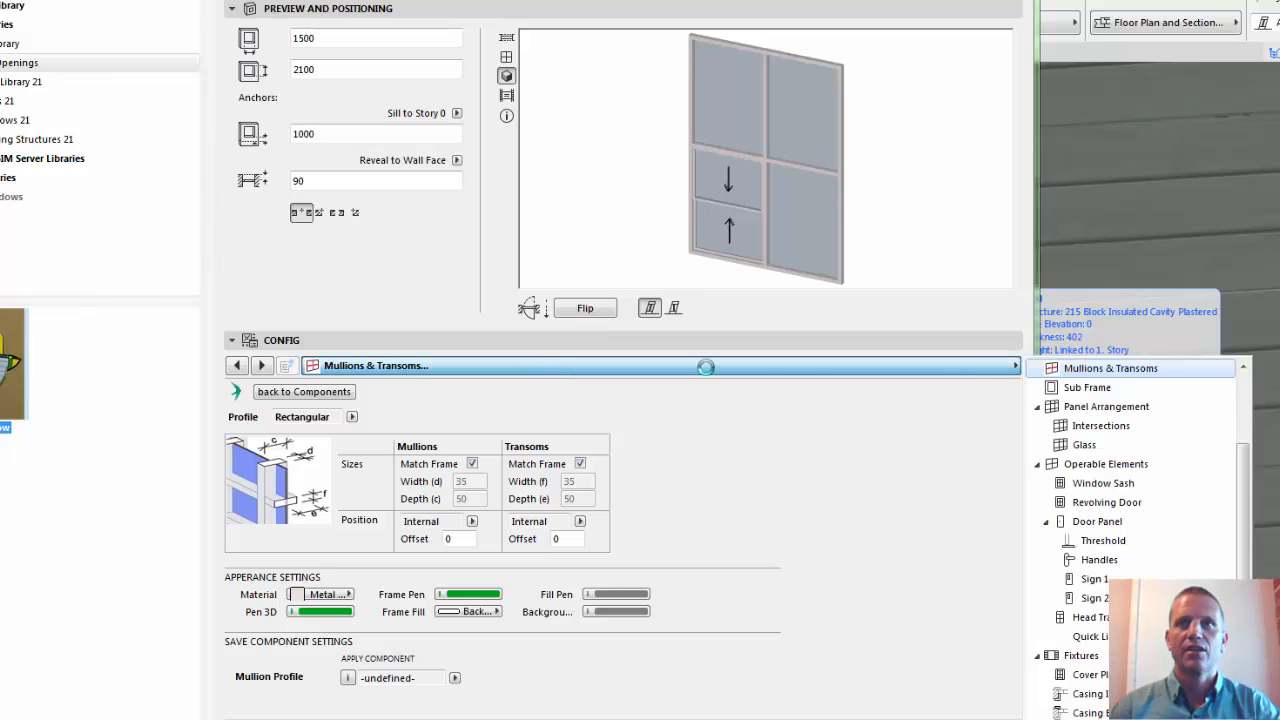
{"action": "left_click", "coordinate": [1100, 407]}
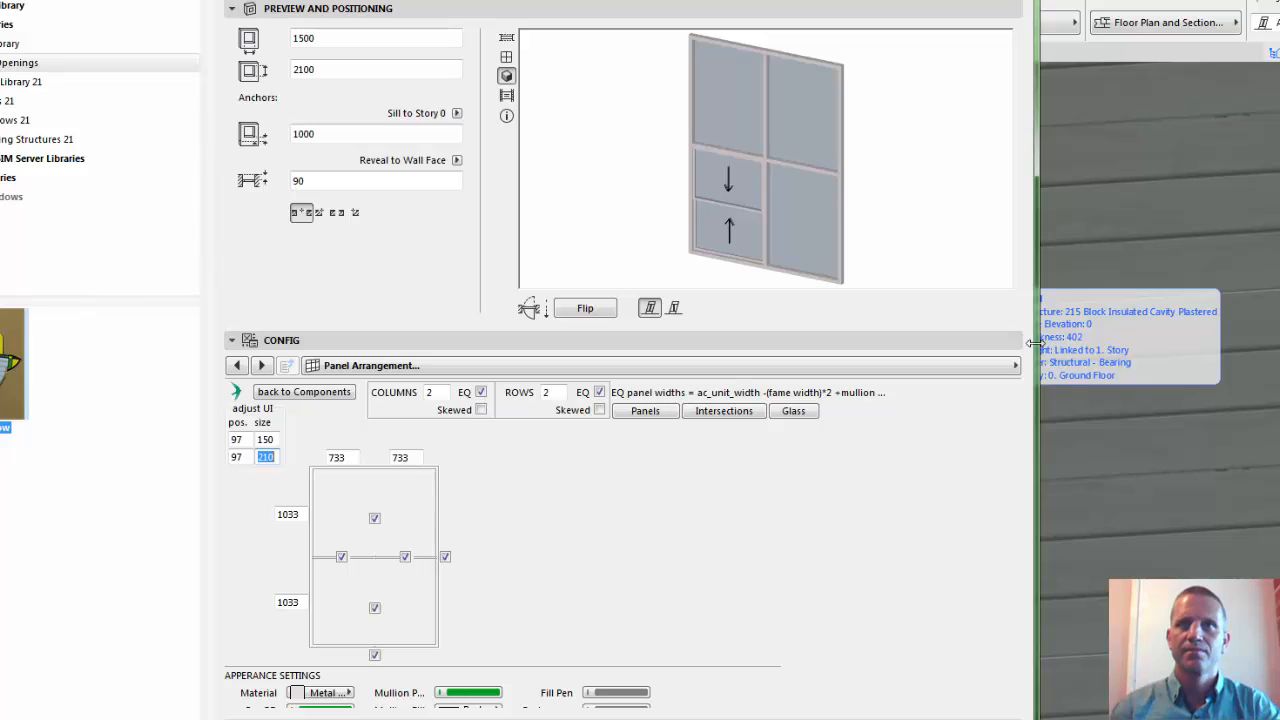
{"action": "left_click_drag", "start_coordinate": [1034, 343], "coordinate": [856, 330]}
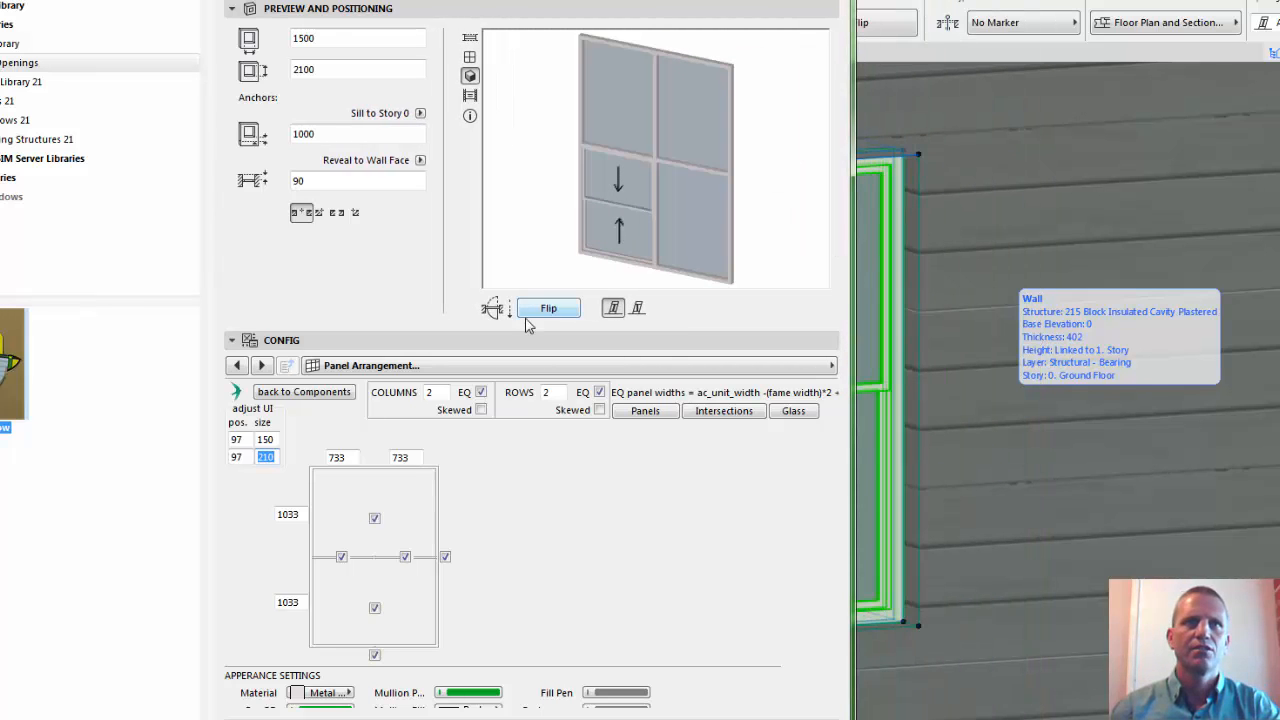
{"action": "left_click", "coordinate": [481, 392]}
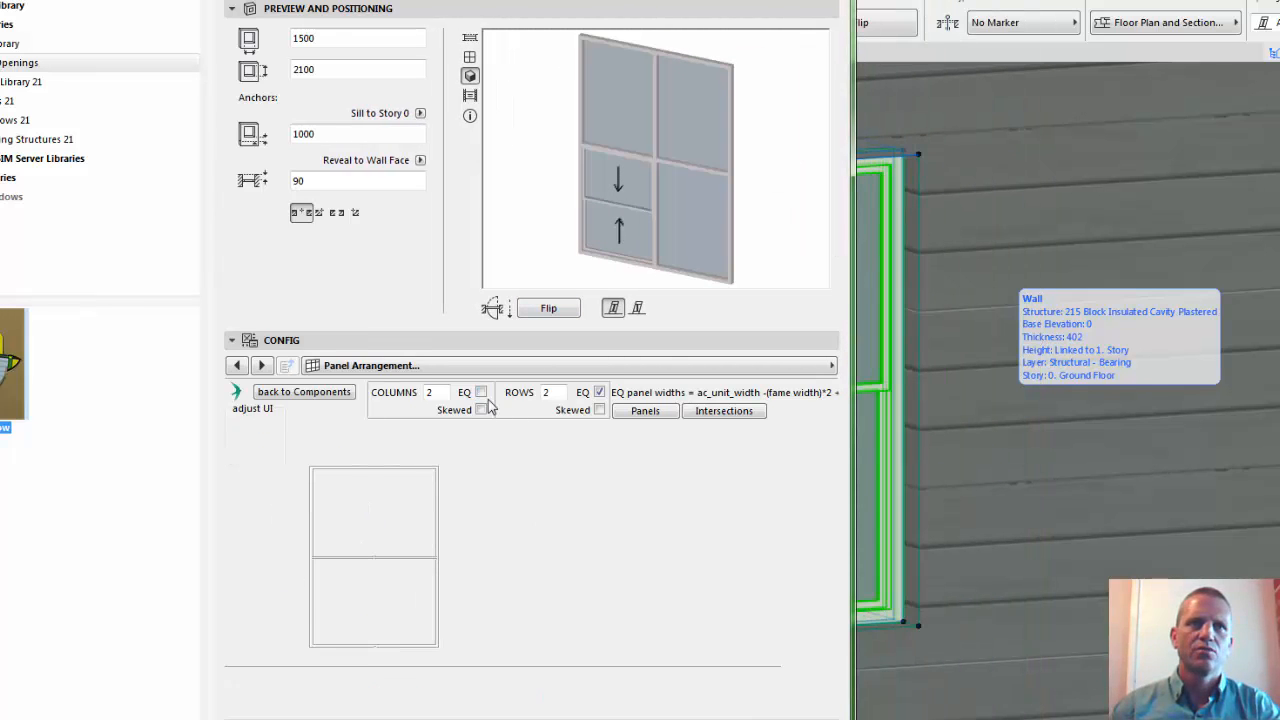
{"action": "left_click", "coordinate": [599, 392]}
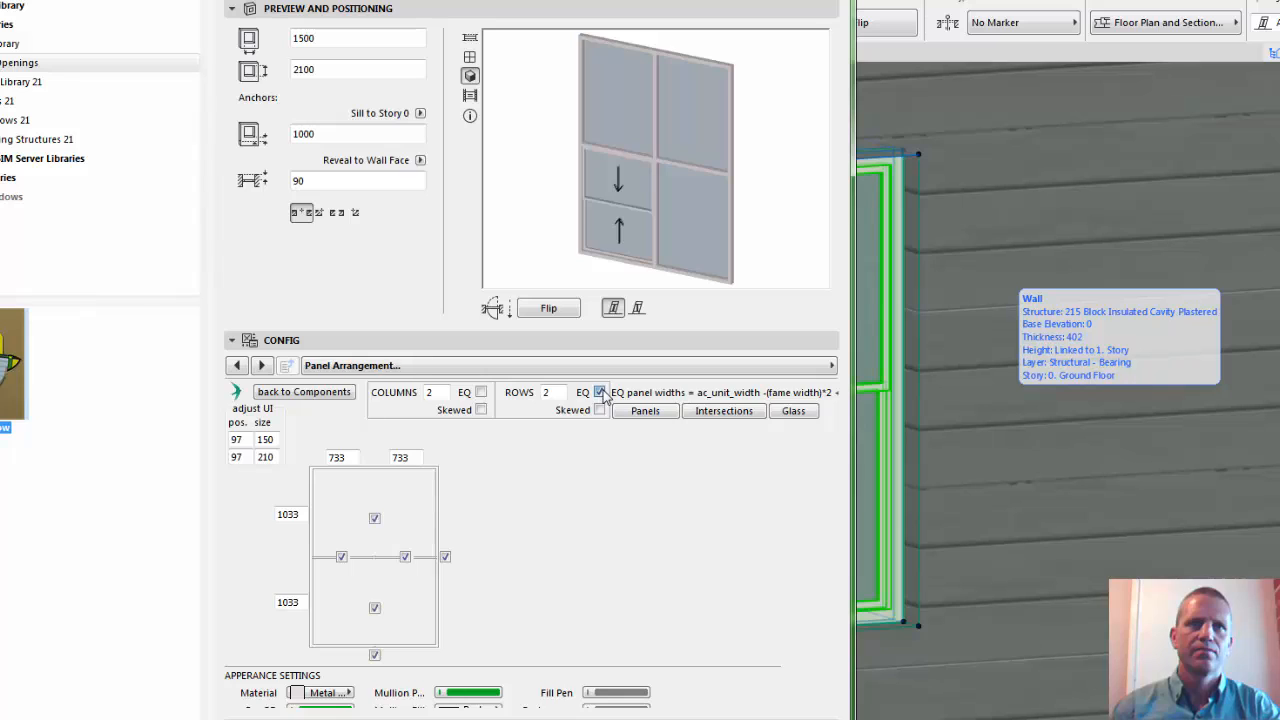
Set the height of the lower panel row to 750
{"action": "left_click", "coordinate": [295, 602]}
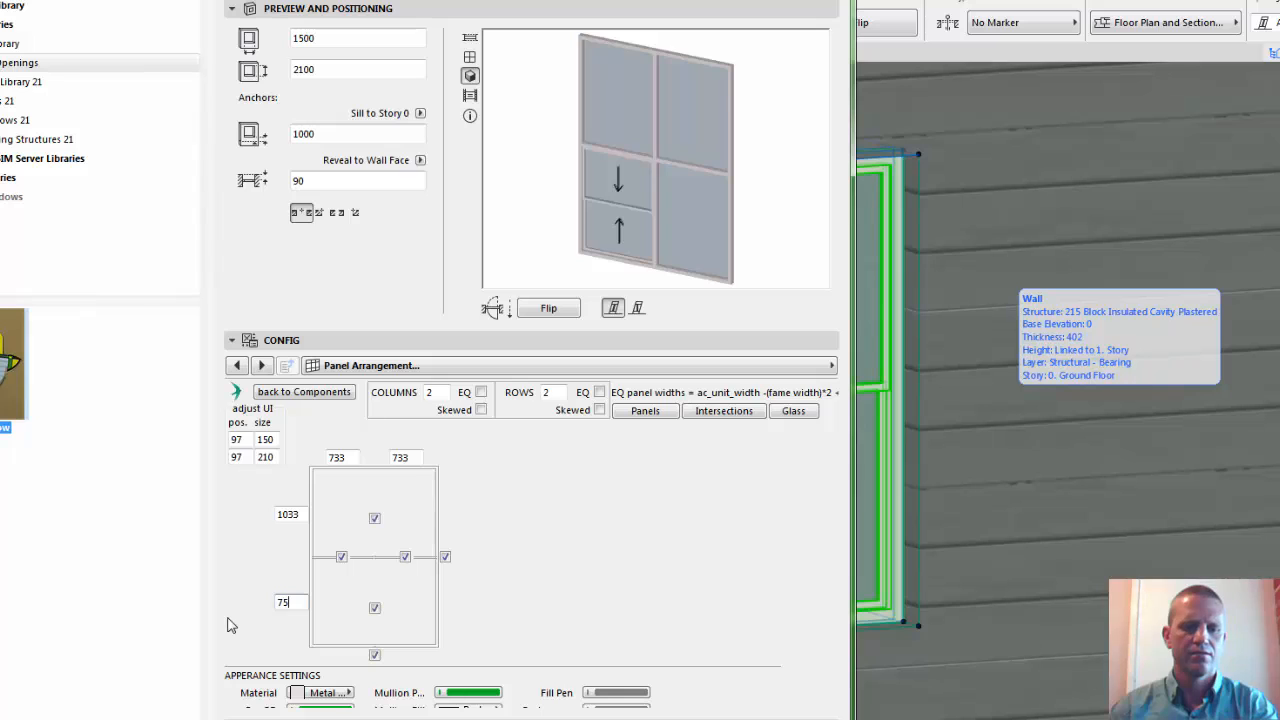
{"action": "type", "text": "750"}
{"action": "left_click", "coordinate": [299, 514]}
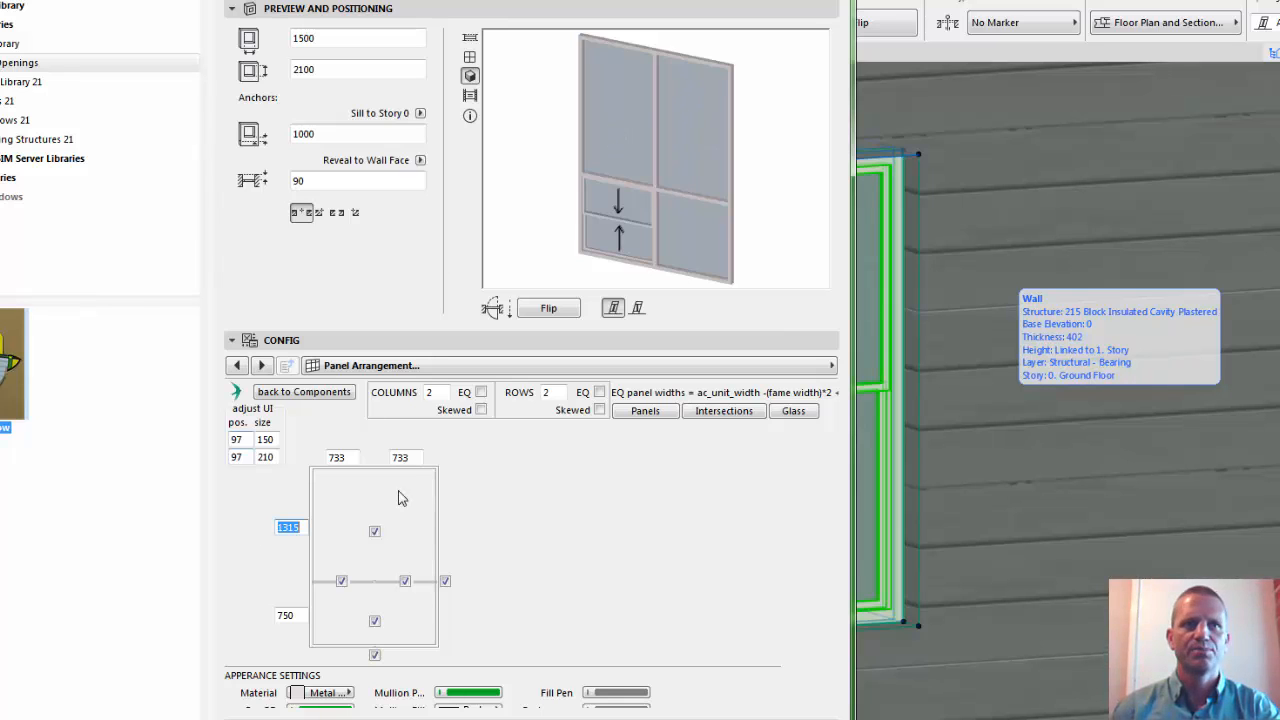
In the Operable Elements settings, enable end-point selection for the opening and set both layout diagram position values to 96
{"action": "left_click", "coordinate": [461, 366]}
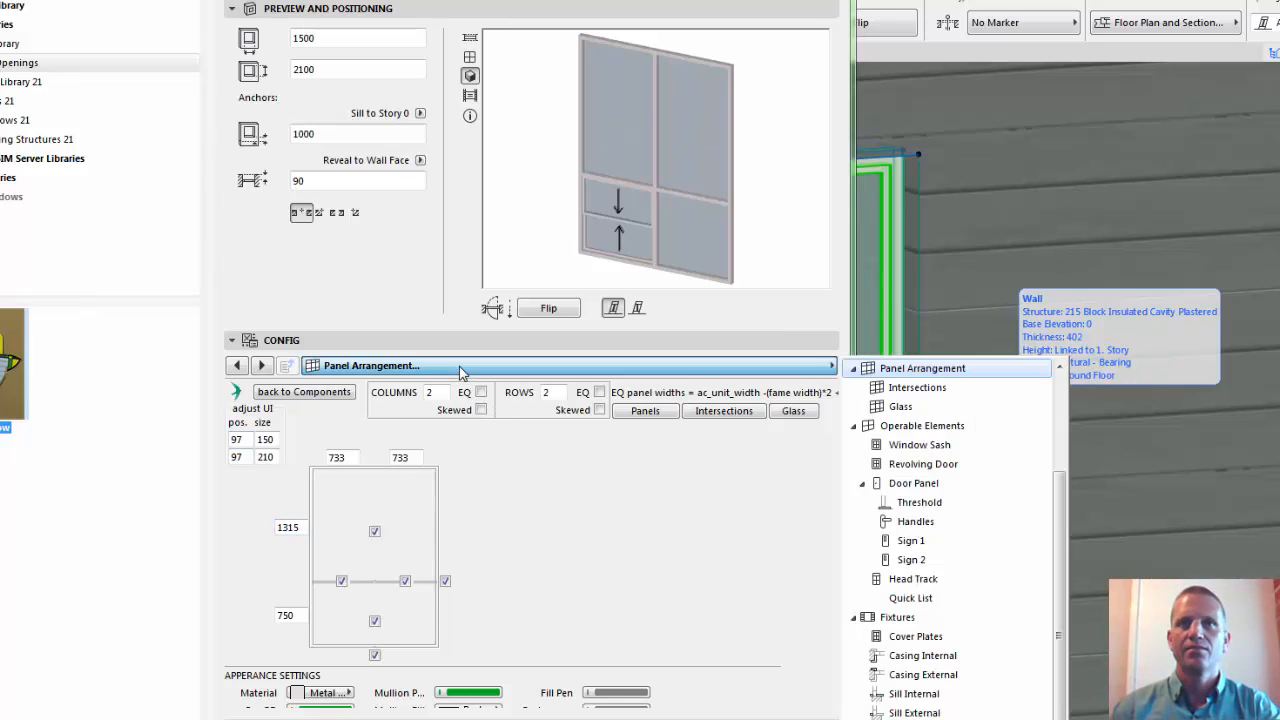
{"action": "left_click", "coordinate": [940, 426]}
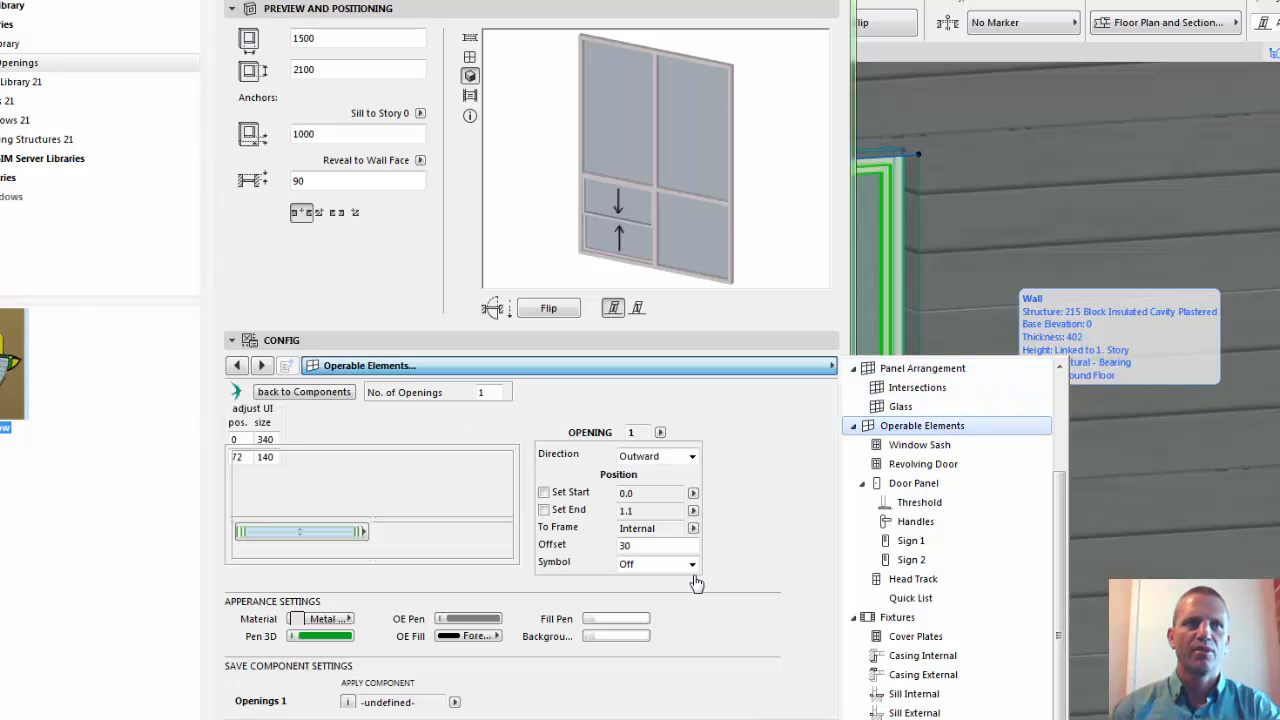
{"action": "left_click", "coordinate": [545, 511]}
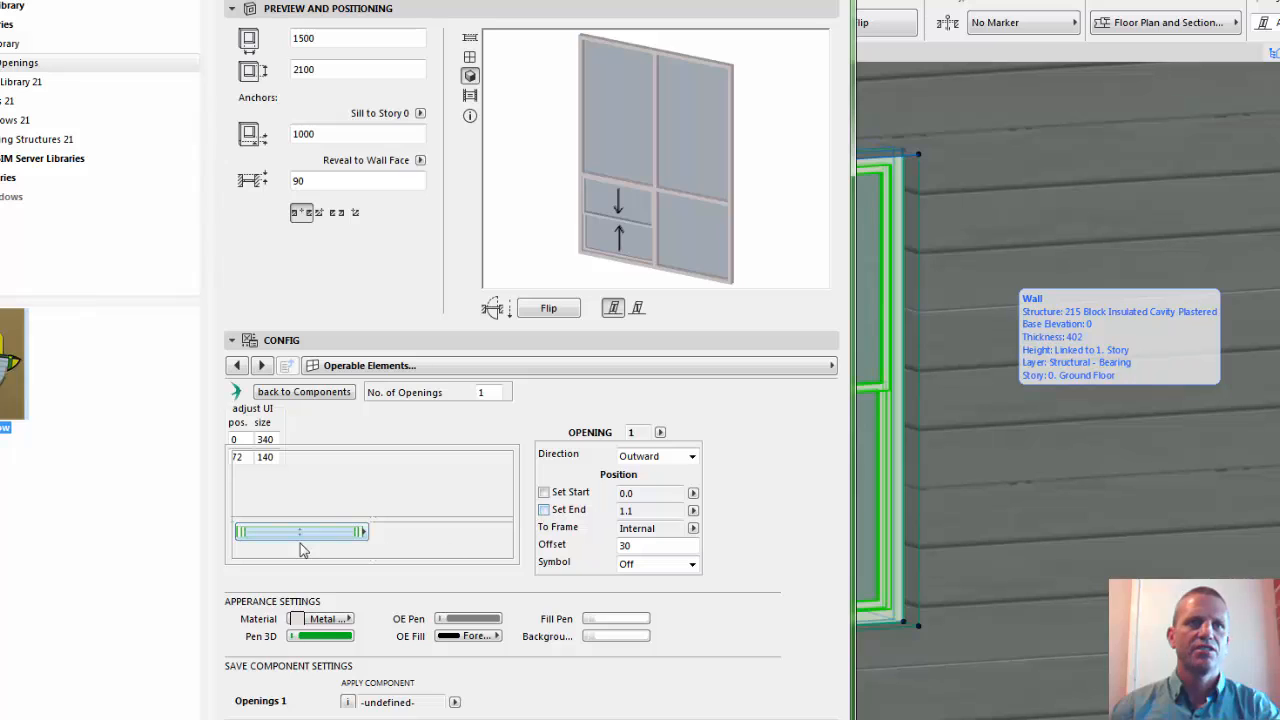
{"action": "left_click", "coordinate": [545, 511]}
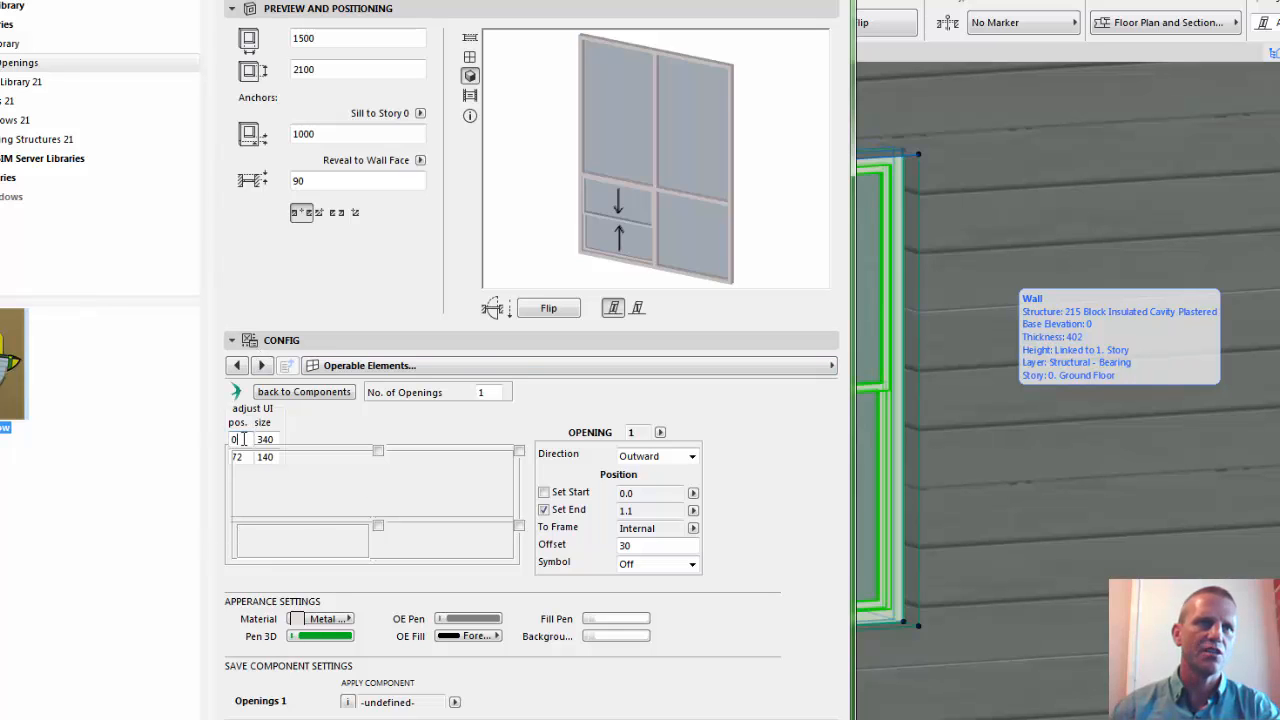
{"action": "type", "text": "96"}
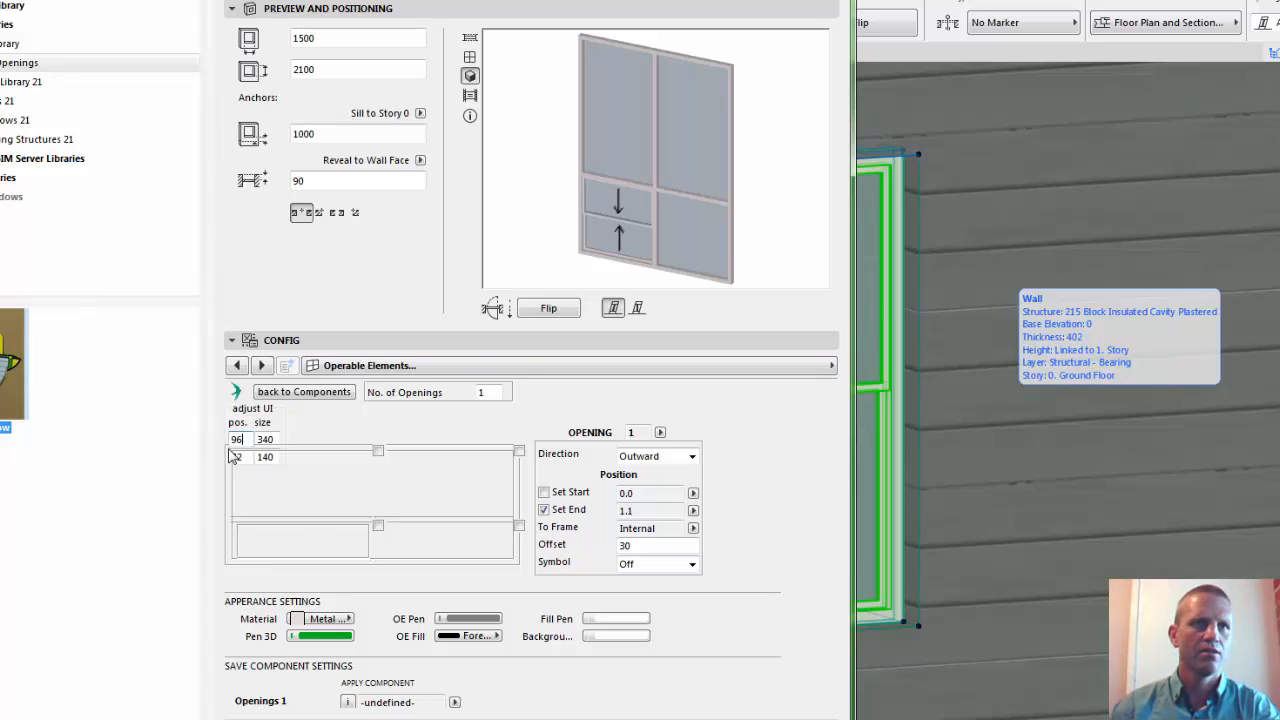
{"action": "double_click", "coordinate": [250, 459]}
{"action": "type", "text": "96"}
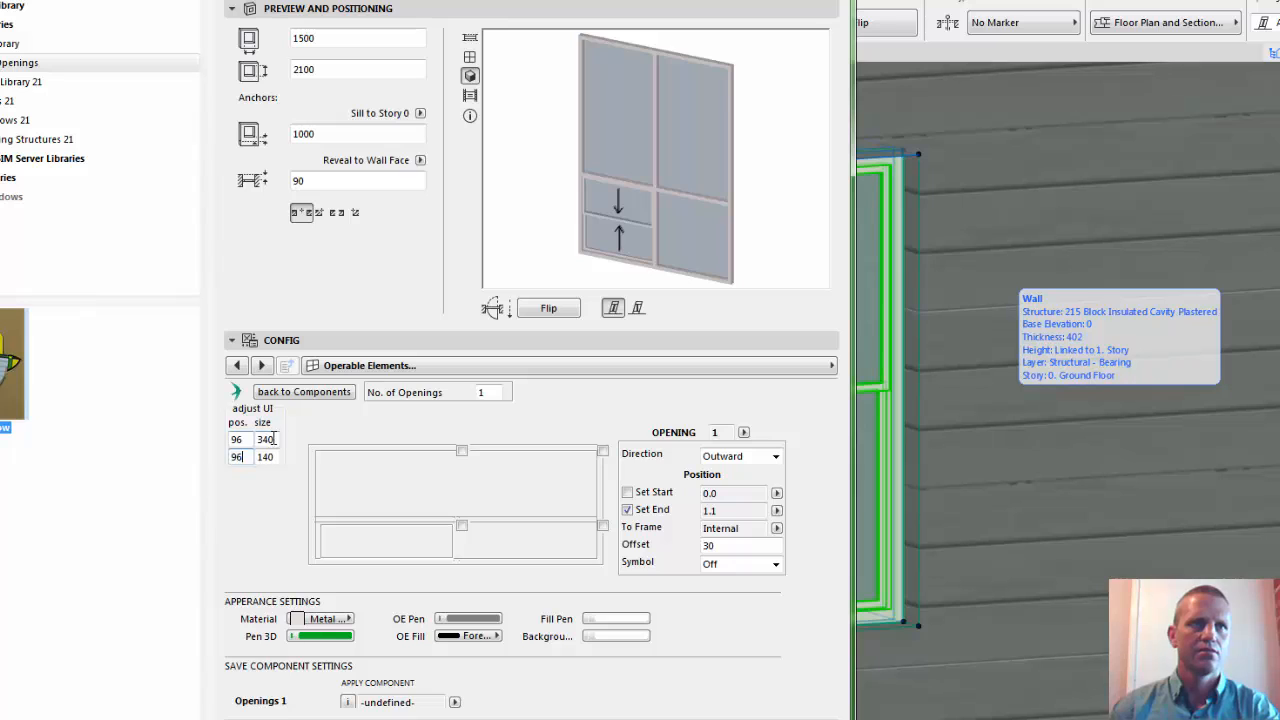
Set the operable elements layout diagram size to 150 wide by 210 high
{"action": "double_click", "coordinate": [266, 439]}
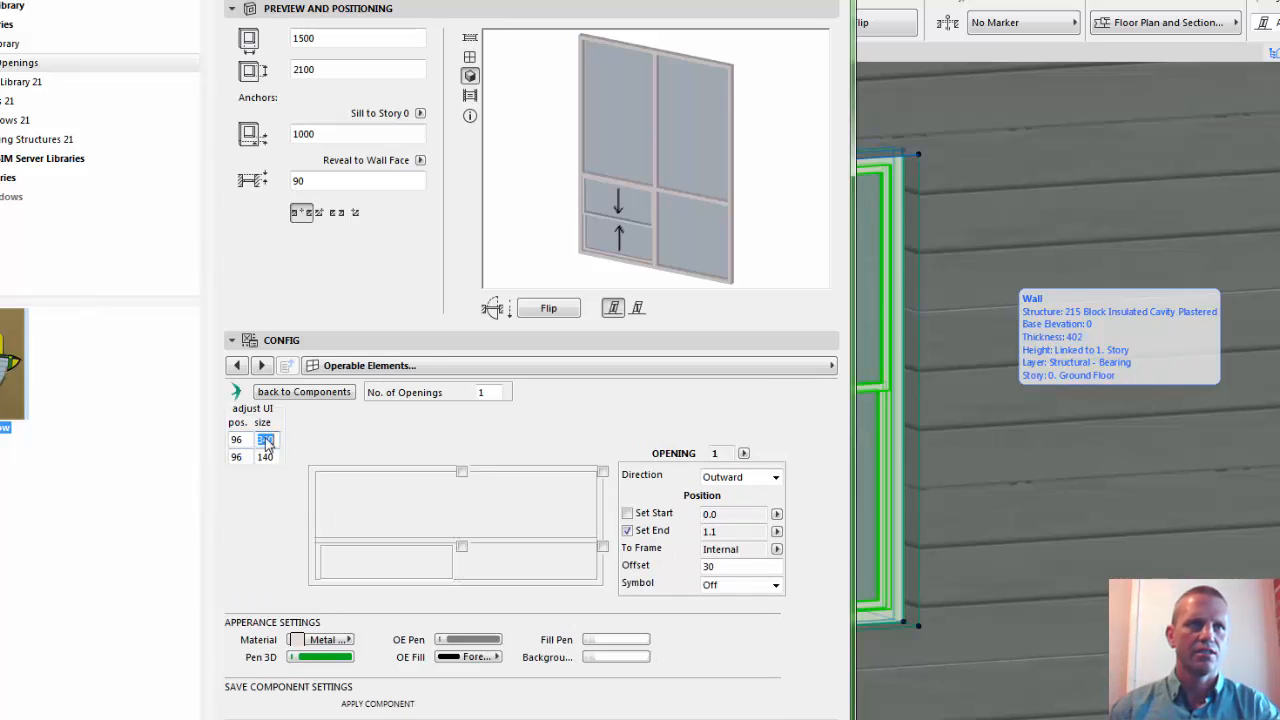
{"action": "left_click", "coordinate": [268, 440]}
{"action": "type", "text": "150"}
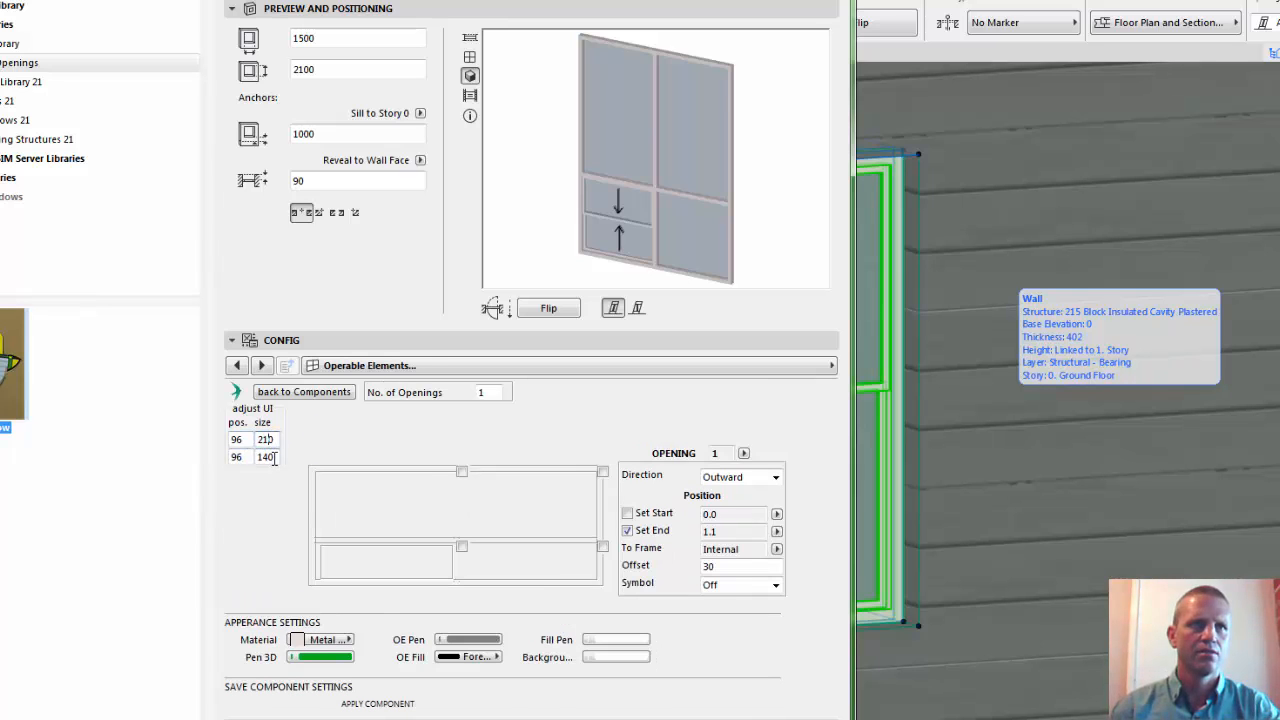
{"action": "key", "text": "Return"}
Place the opening in the upper panel of the second column by setting its end to 2.2 and start to 1.1
{"action": "left_click", "coordinate": [441, 476]}
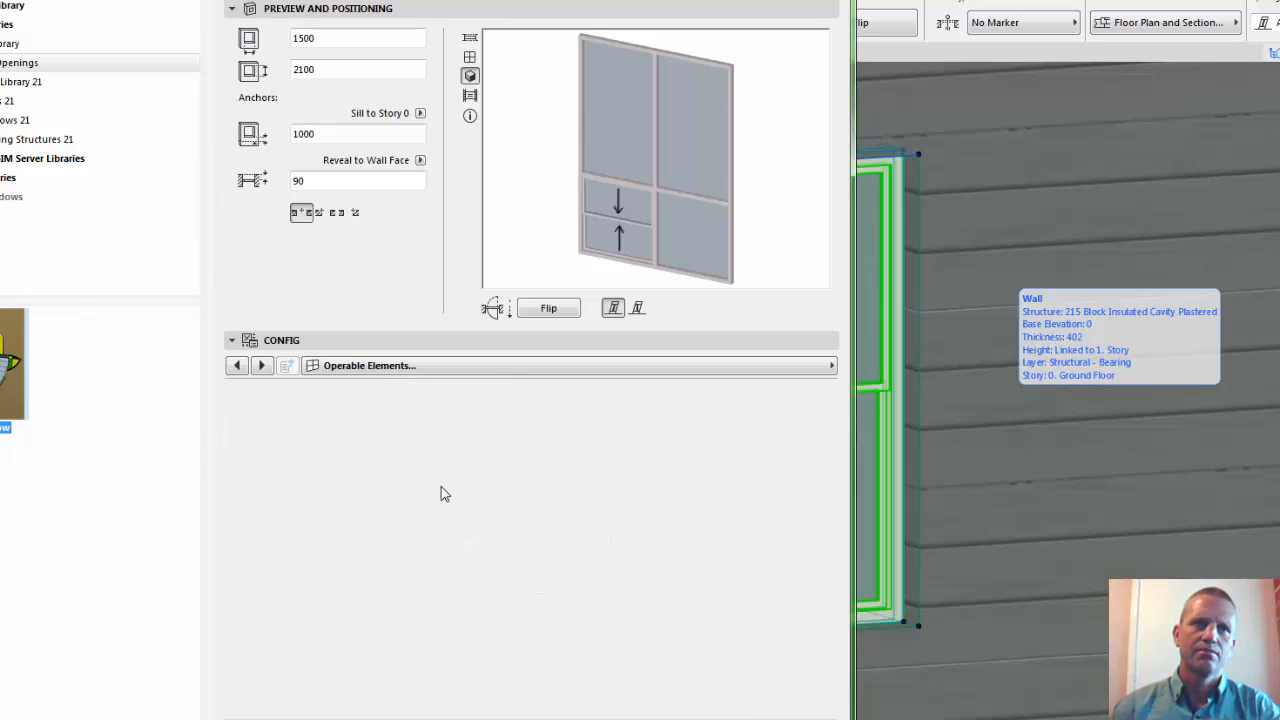
{"action": "left_click", "coordinate": [462, 513]}
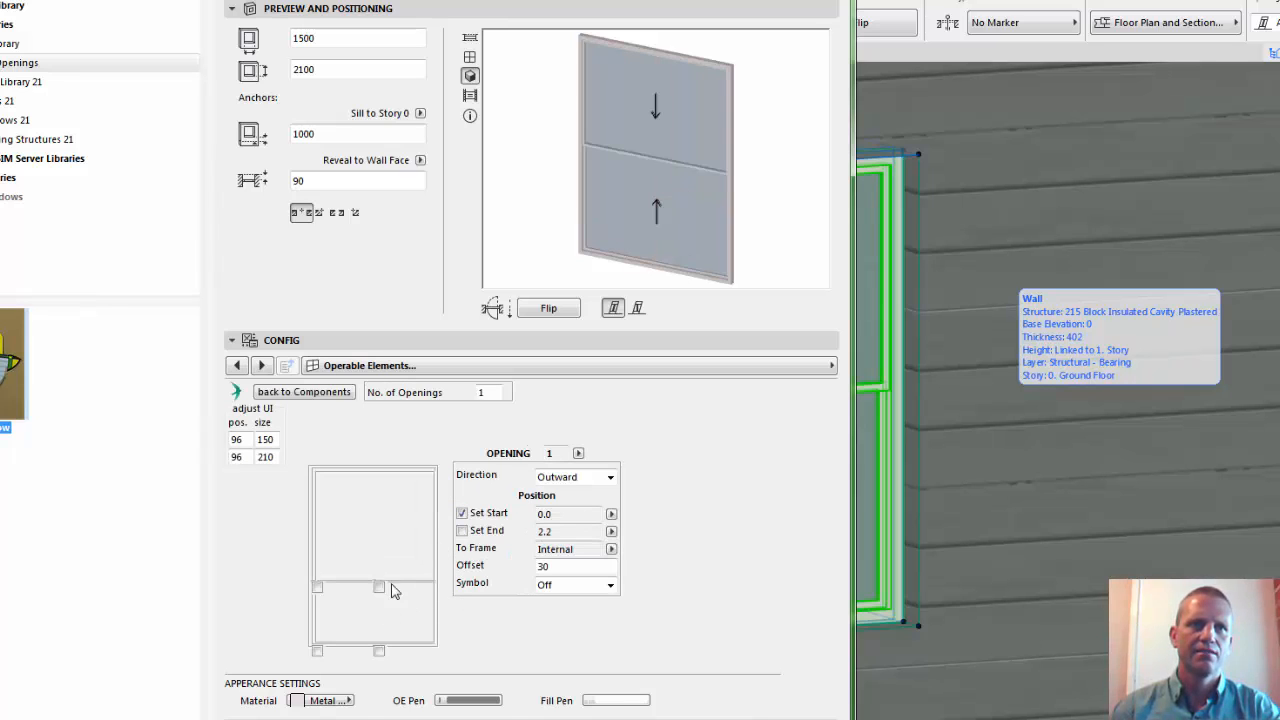
{"action": "left_click", "coordinate": [379, 588]}
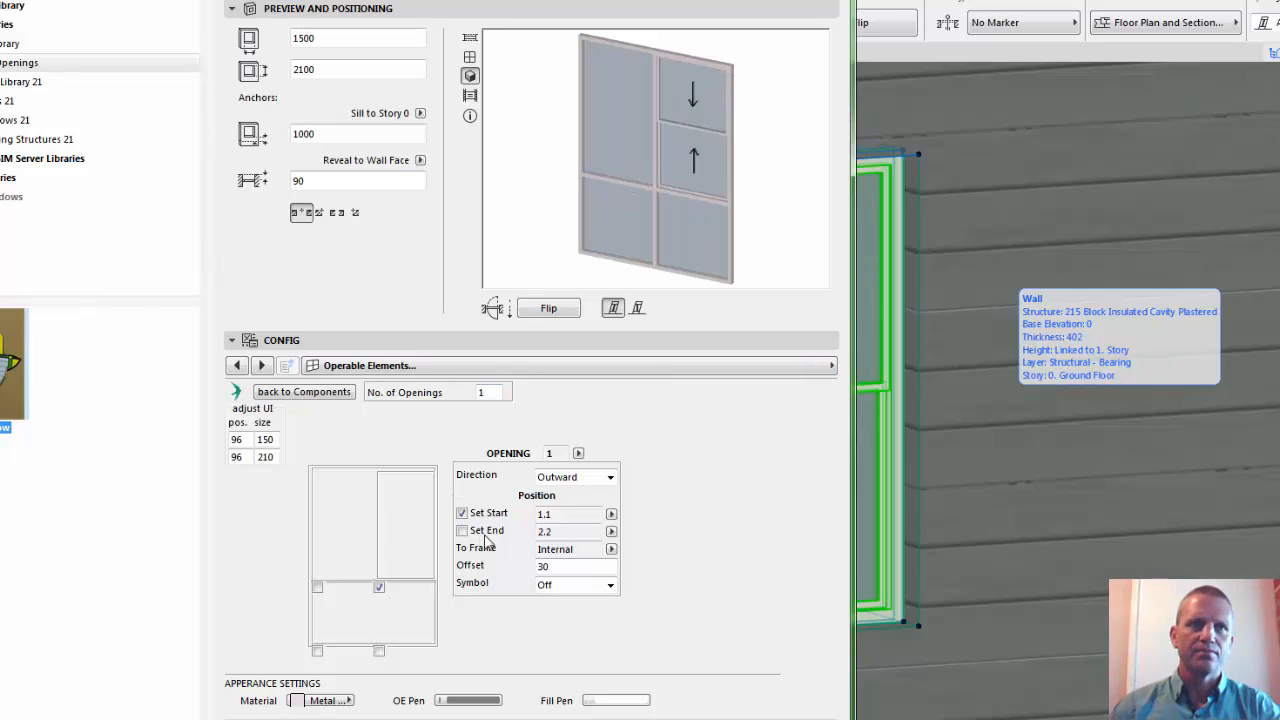
{"action": "left_click", "coordinate": [462, 513]}
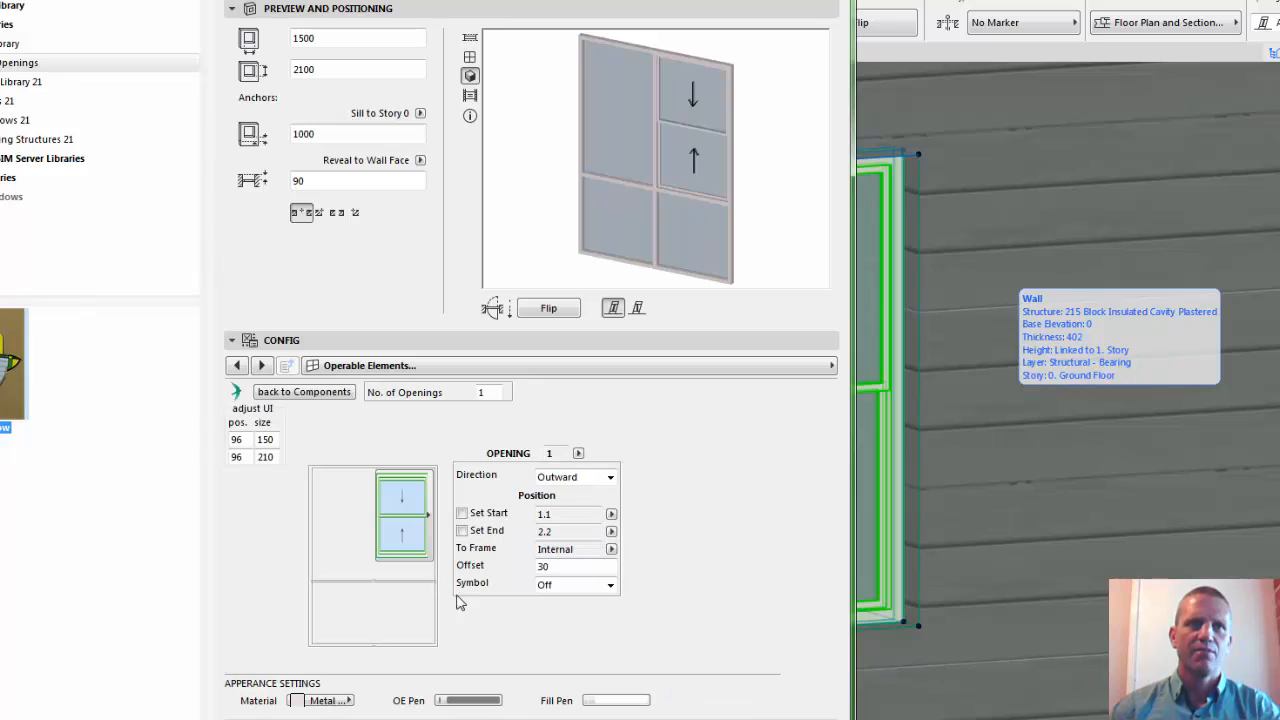
Change the opening type to Awning and apply the window settings
{"action": "left_click", "coordinate": [410, 518]}
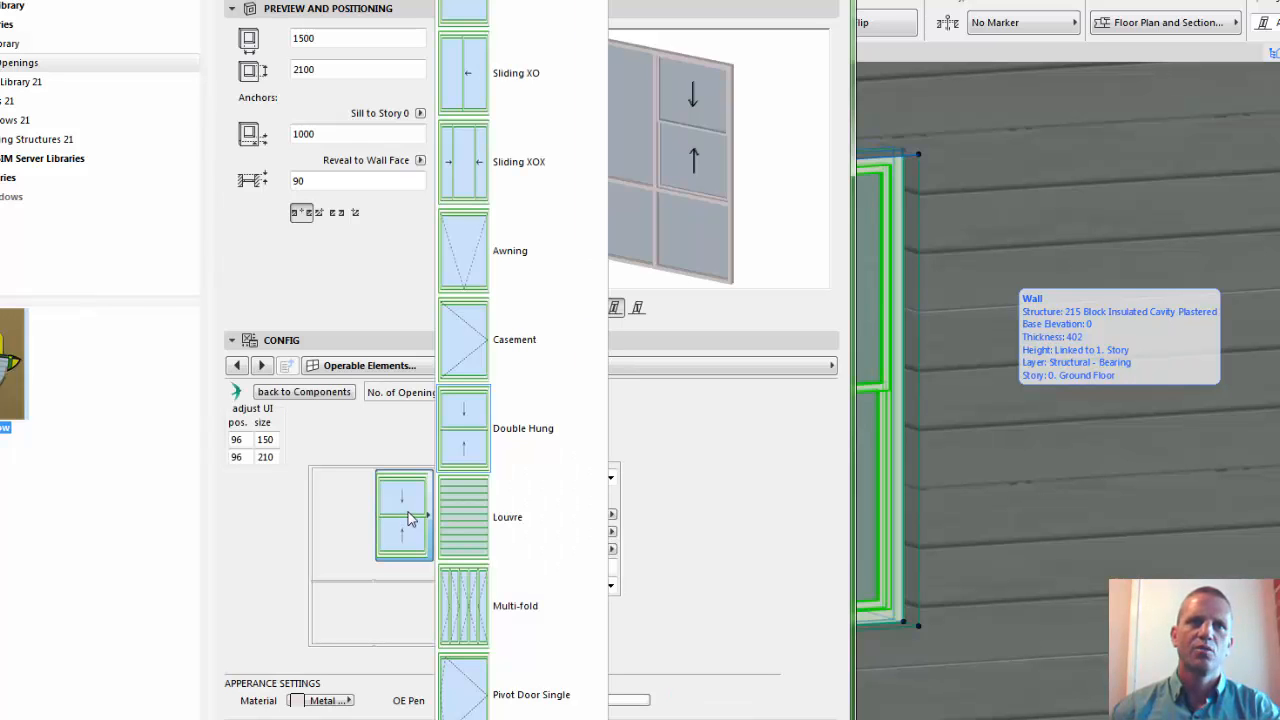
{"action": "left_click", "coordinate": [503, 248]}
{"action": "key", "text": "Return"}
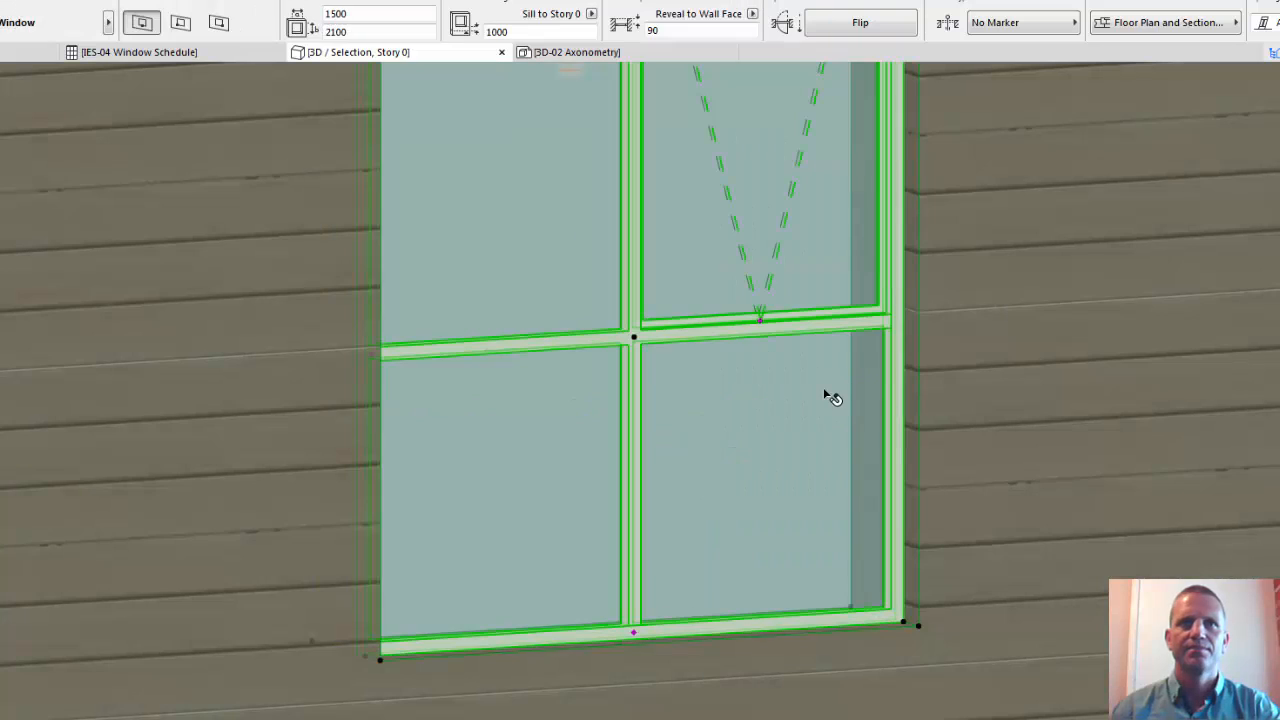
Reopen the window's settings, anchor its sill to the wall base at height 0, apply the change and deselect the window
{"action": "scroll", "coordinate": [757, 602], "scroll_direction": "down", "scroll_amount": 3}
{"action": "left_click", "coordinate": [786, 414]}
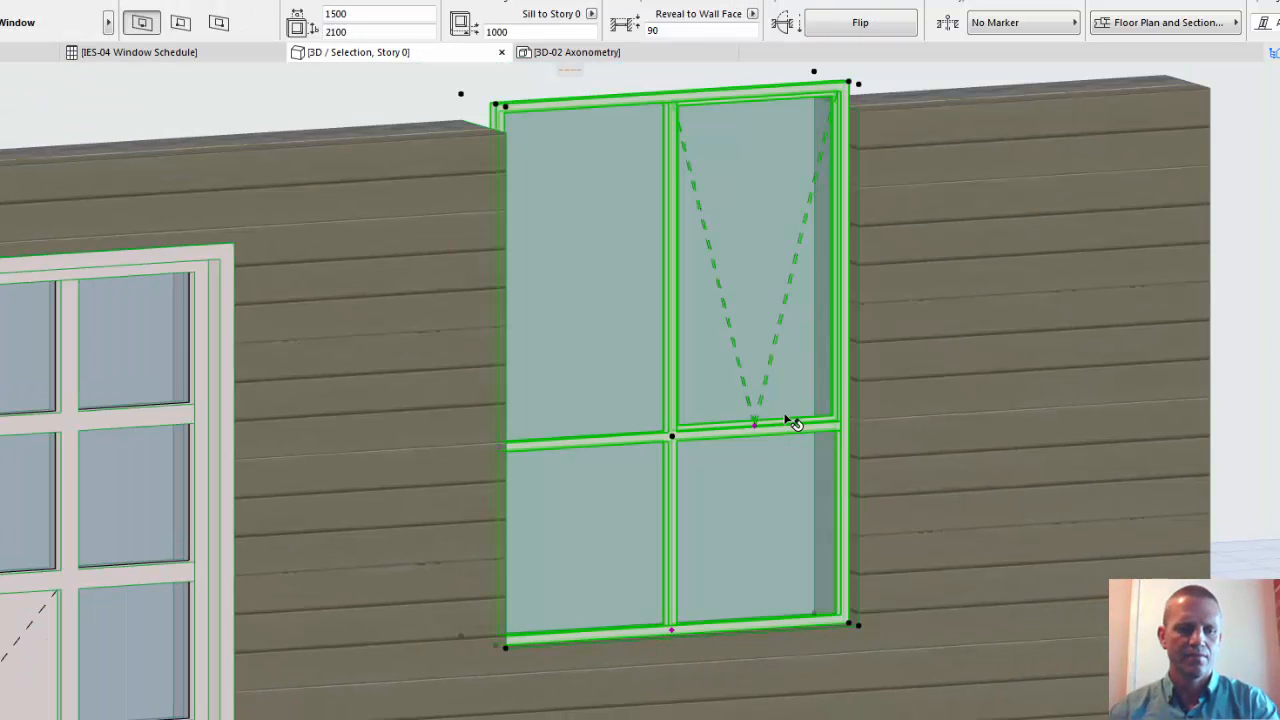
{"action": "double_click", "coordinate": [790, 422]}
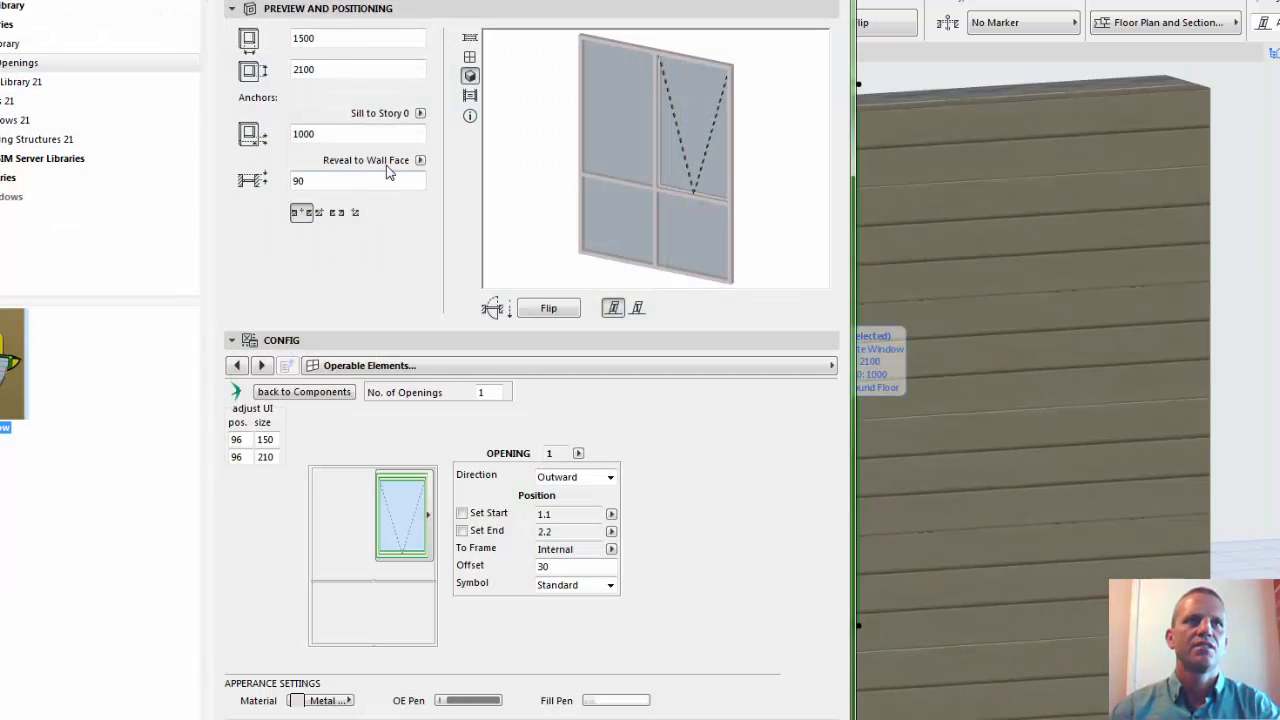
{"action": "key", "text": "Return"}
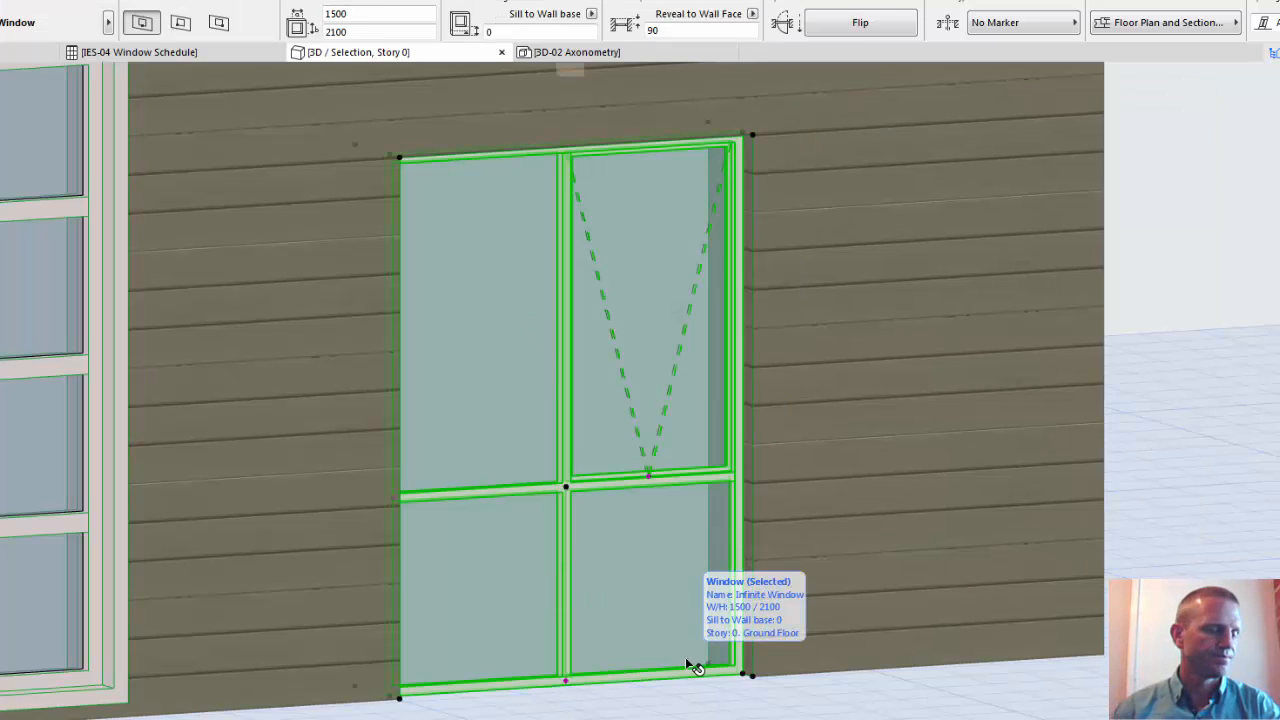
{"action": "key", "text": "Escape"}
Open the settings of the neighbouring door with the four-by-four panel grid
{"action": "scroll", "coordinate": [247, 597], "scroll_direction": "down", "scroll_amount": 2}
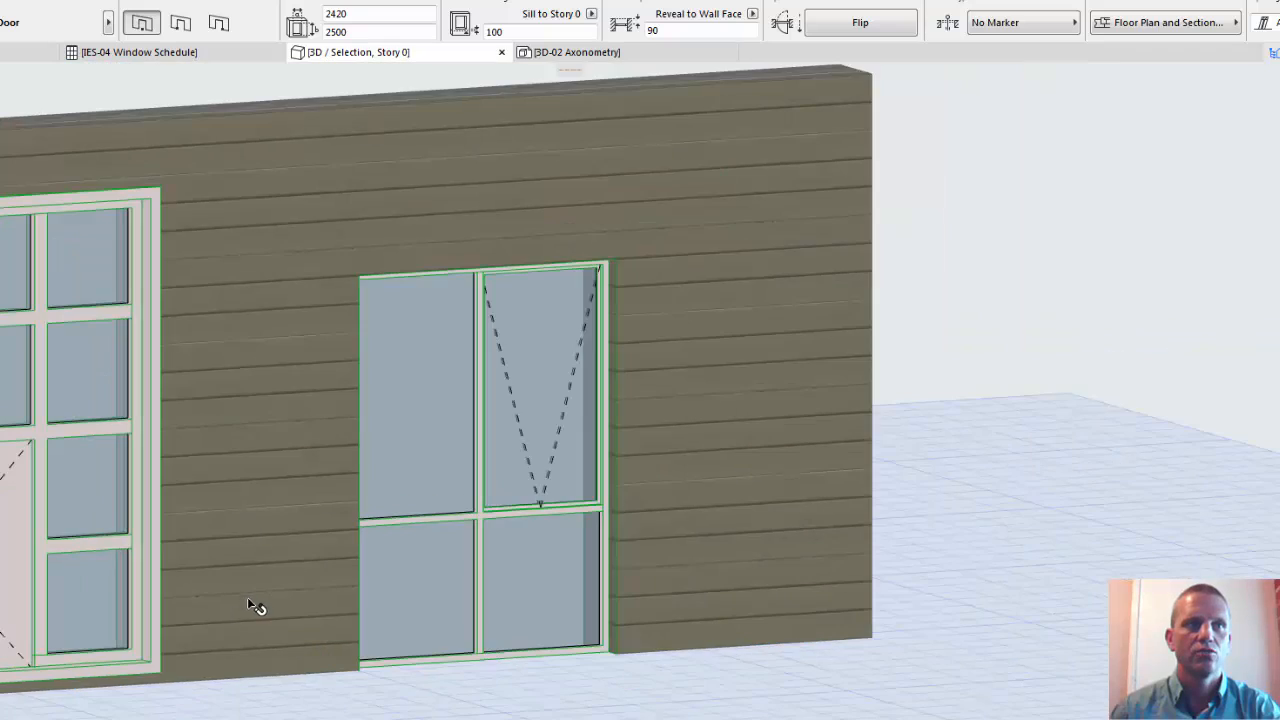
{"action": "middle_click_drag", "start_coordinate": [355, 610], "coordinate": [778, 565]}
{"action": "scroll", "coordinate": [360, 492], "scroll_direction": "up", "scroll_amount": 2}
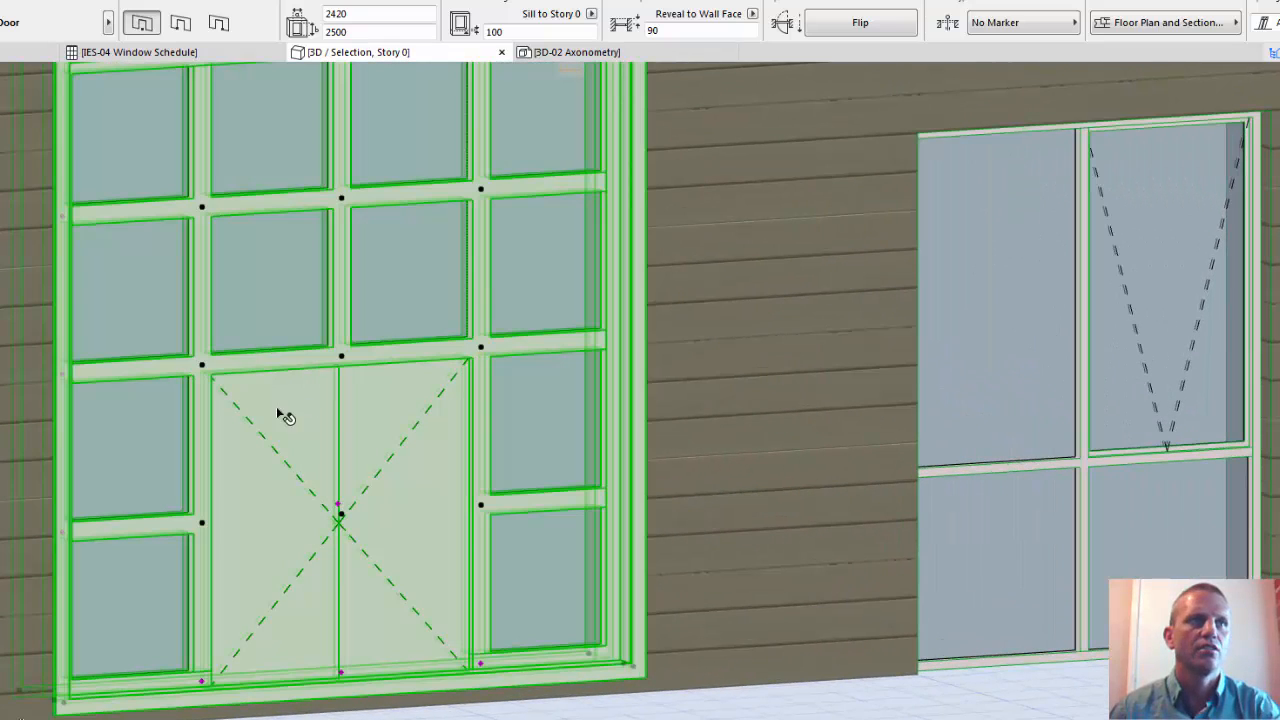
{"action": "double_click", "coordinate": [352, 468]}
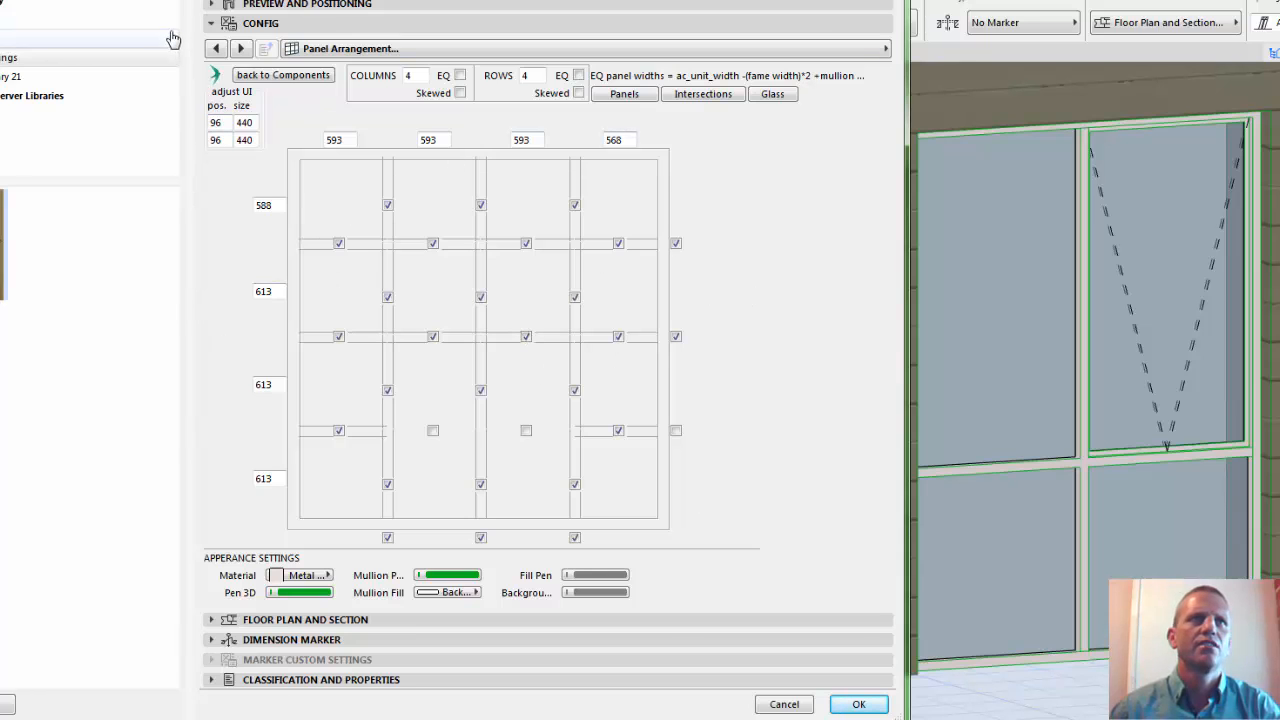
Set the height of the door's panel layout diagram to 140 and enlarge the settings dialog with the preview section collapsed
{"action": "left_click", "coordinate": [212, 5]}
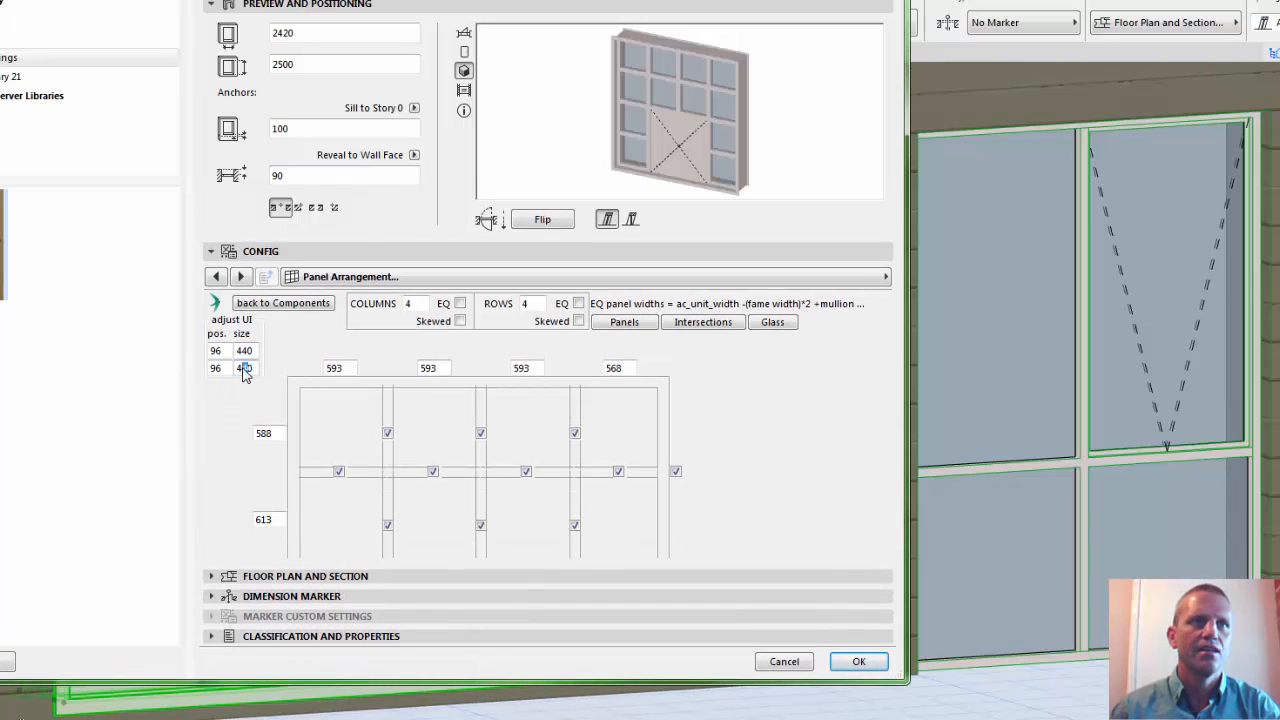
{"action": "type", "text": "1"}
{"action": "left_click", "coordinate": [246, 350]}
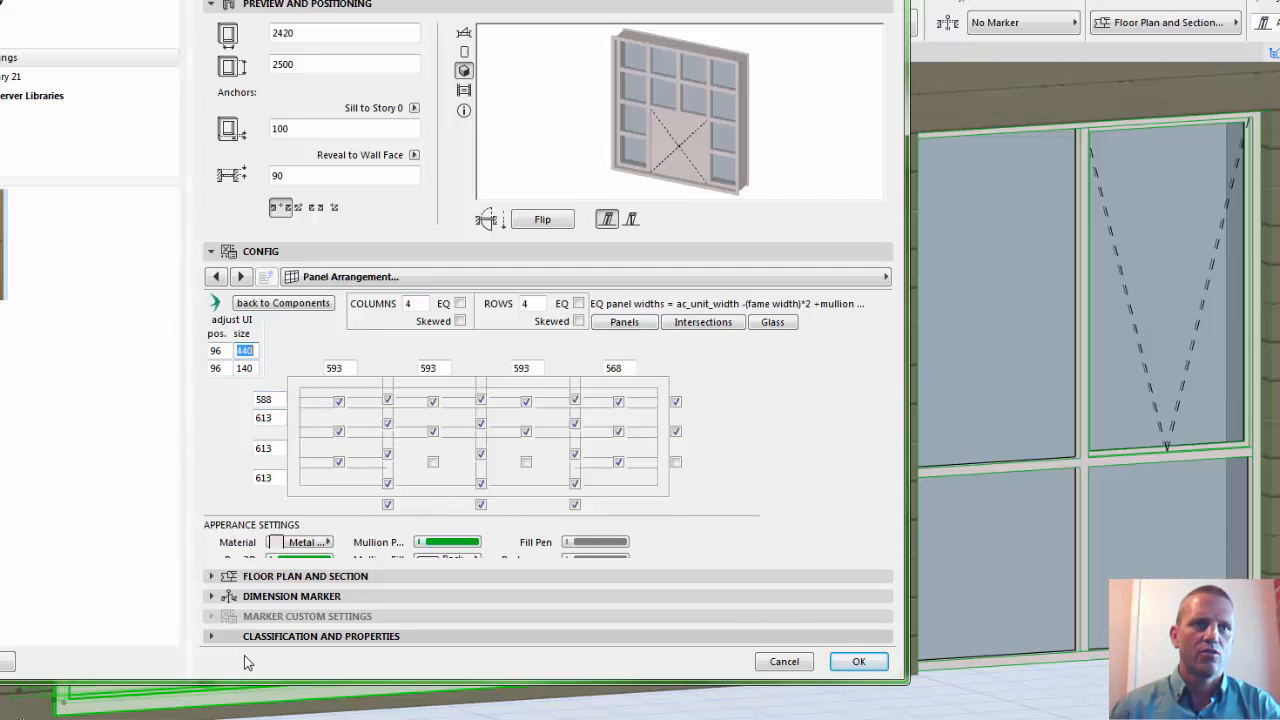
{"action": "left_click", "coordinate": [220, 5]}
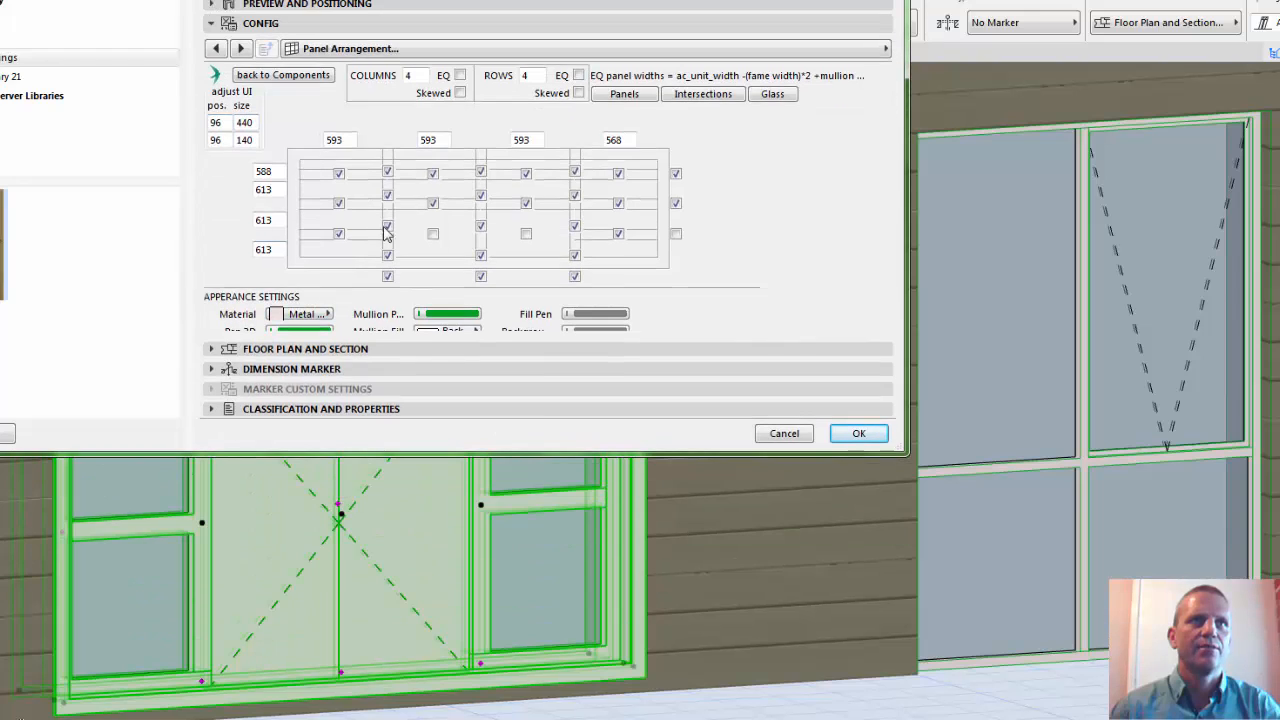
{"action": "left_click_drag", "start_coordinate": [811, 454], "coordinate": [806, 687]}
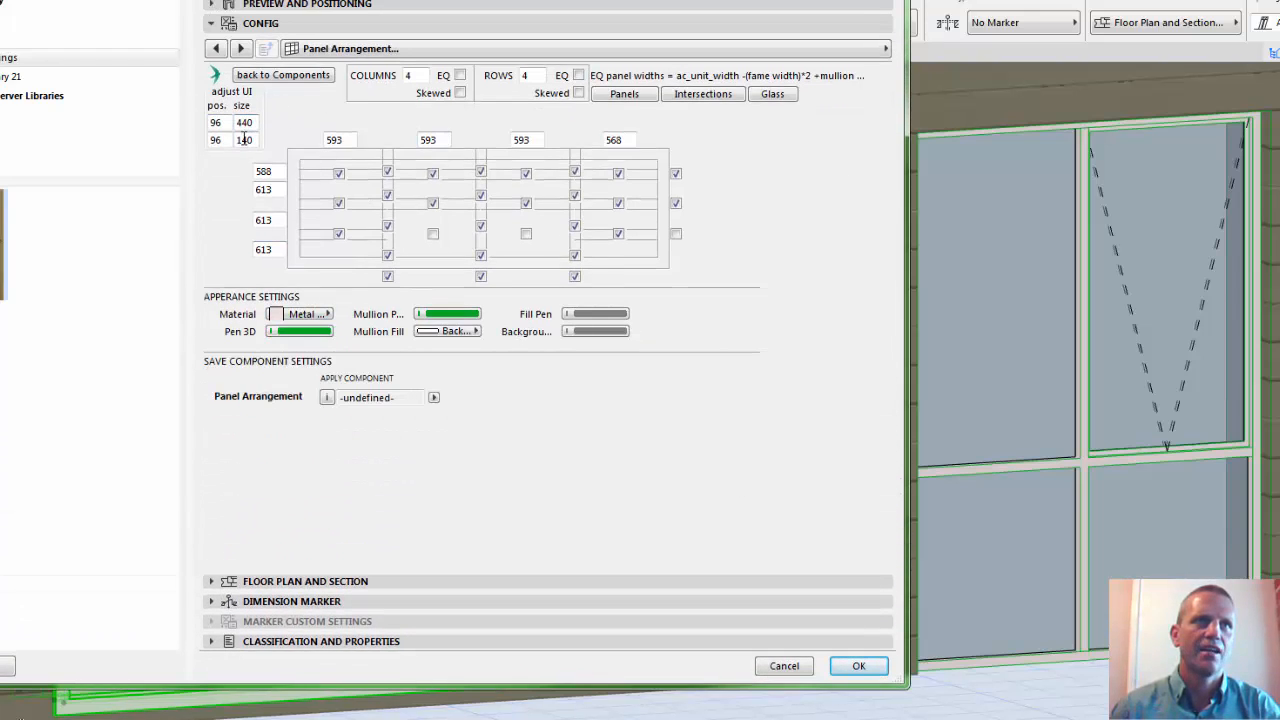
Enlarge the settings dialog with the preview section expanded and set the panel layout diagram's height to 340
{"action": "type", "text": "4"}
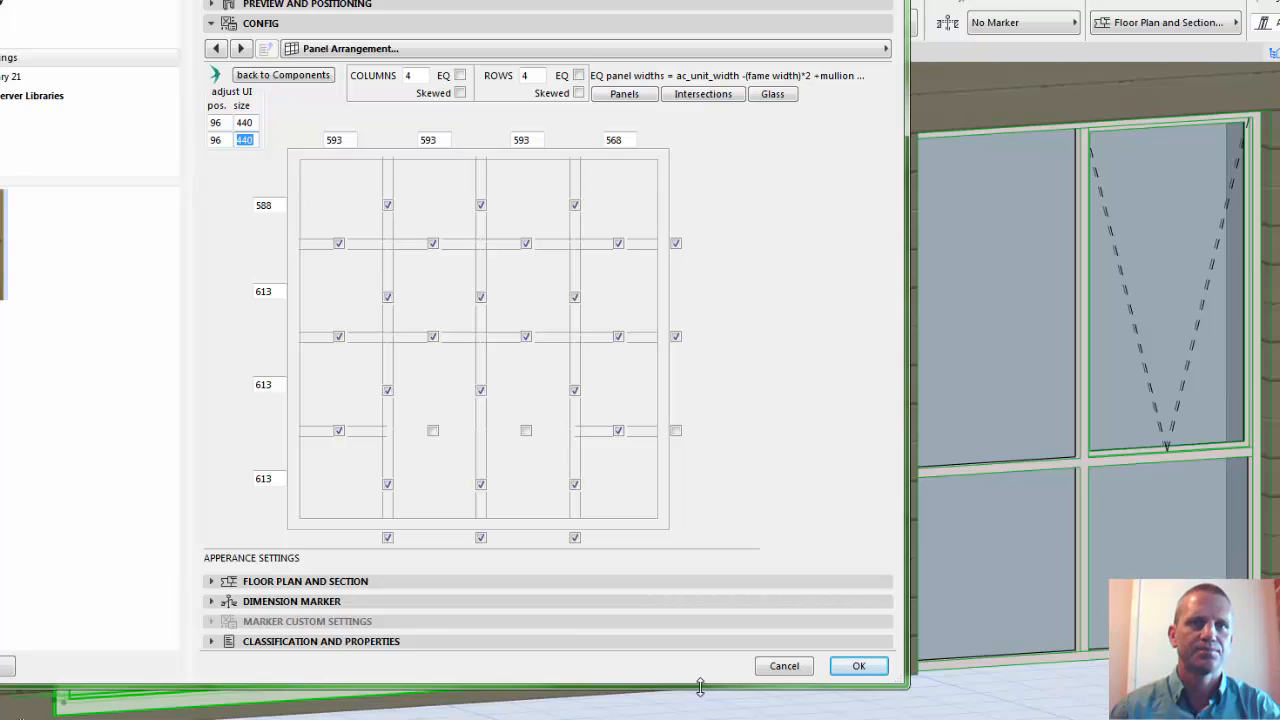
{"action": "left_click_drag", "start_coordinate": [690, 684], "coordinate": [690, 719]}
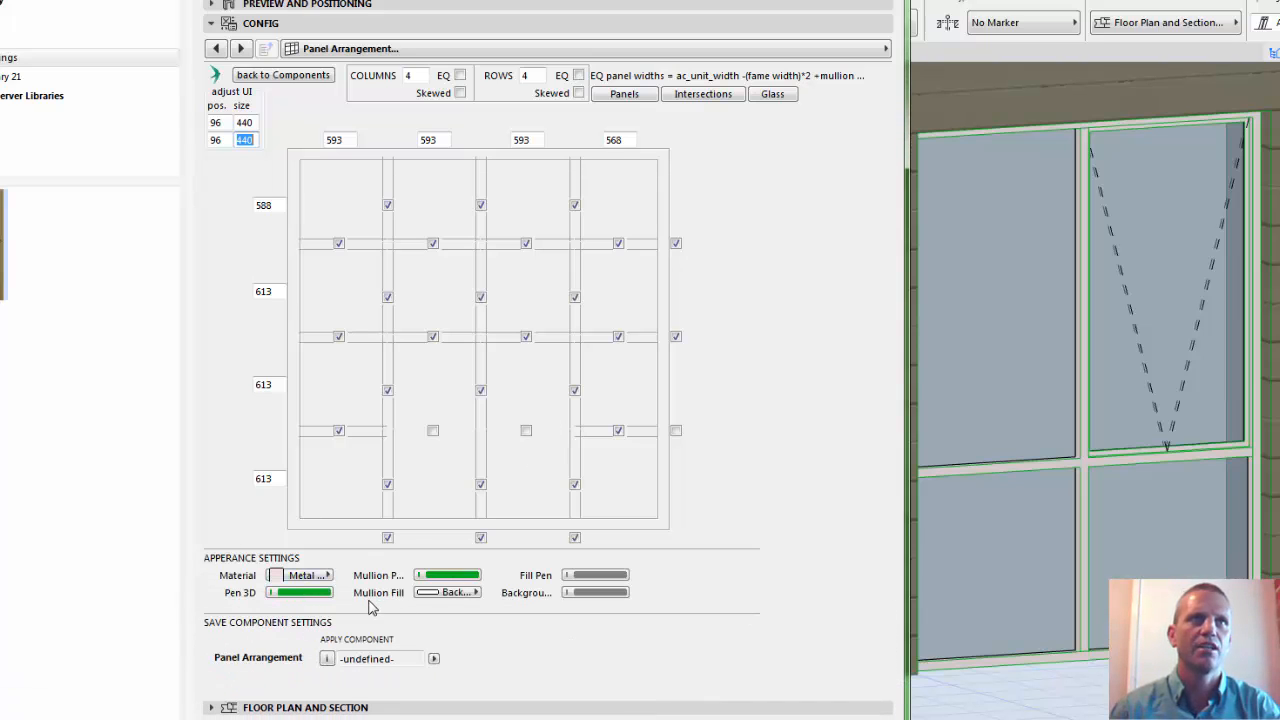
{"action": "left_click", "coordinate": [226, 5]}
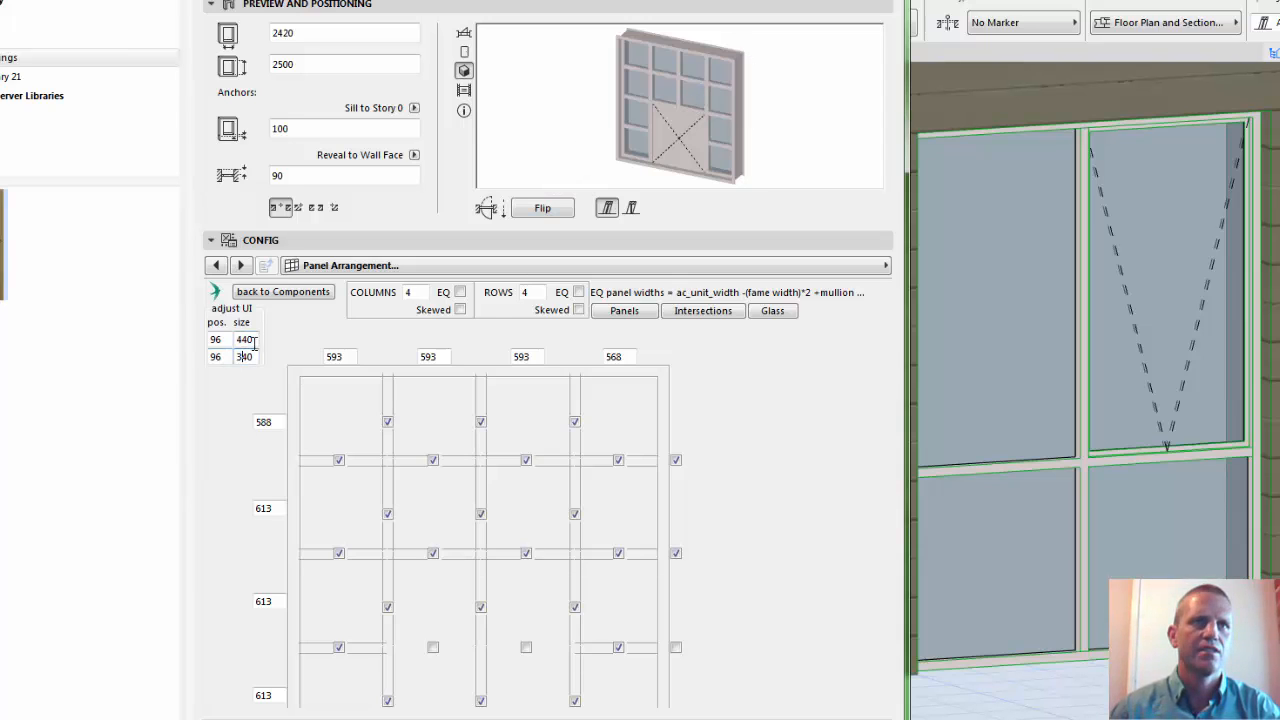
{"action": "key", "text": "Return"}
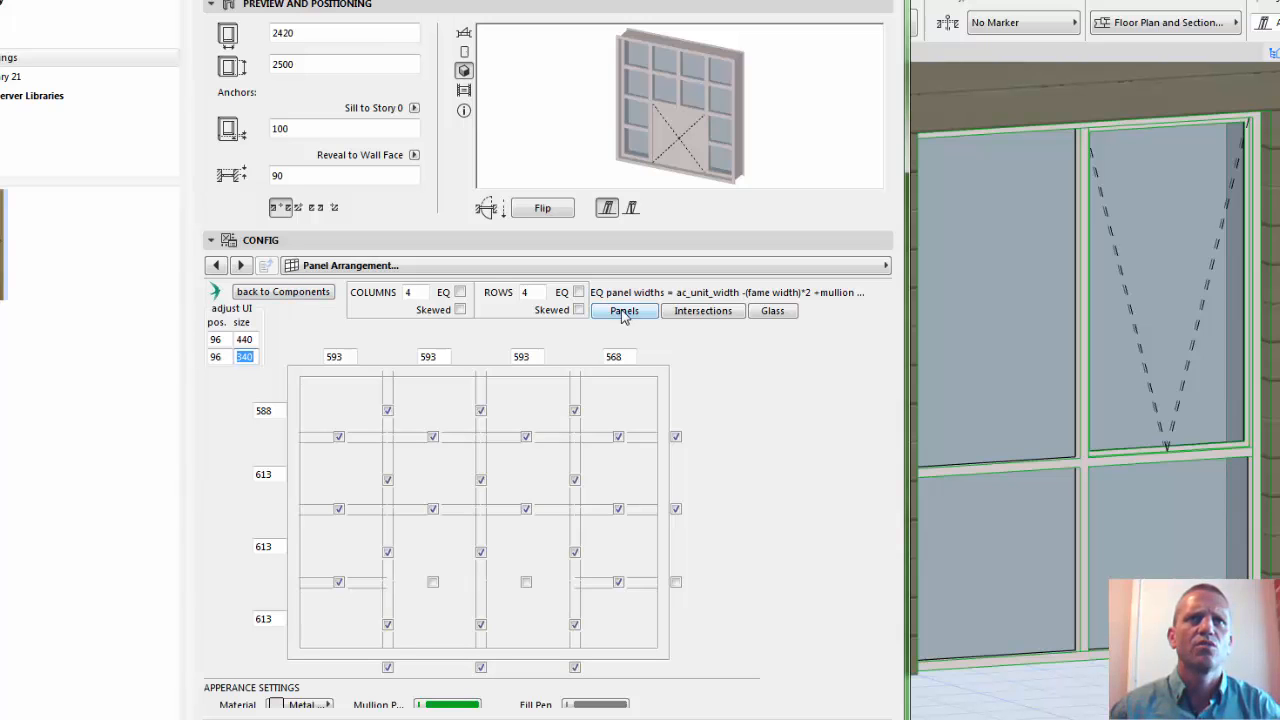
Show the door's Operable Elements settings and set the height of their layout diagram to 240
{"action": "left_click", "coordinate": [846, 268]}
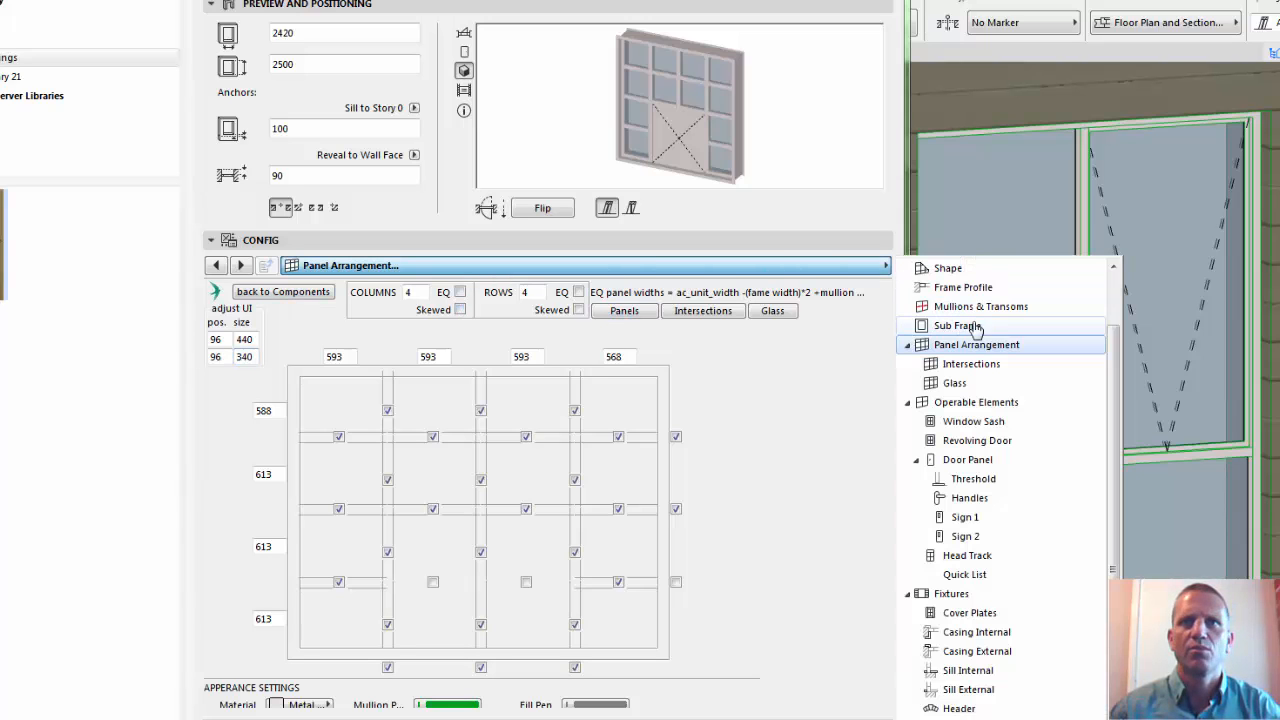
{"action": "left_click", "coordinate": [980, 402]}
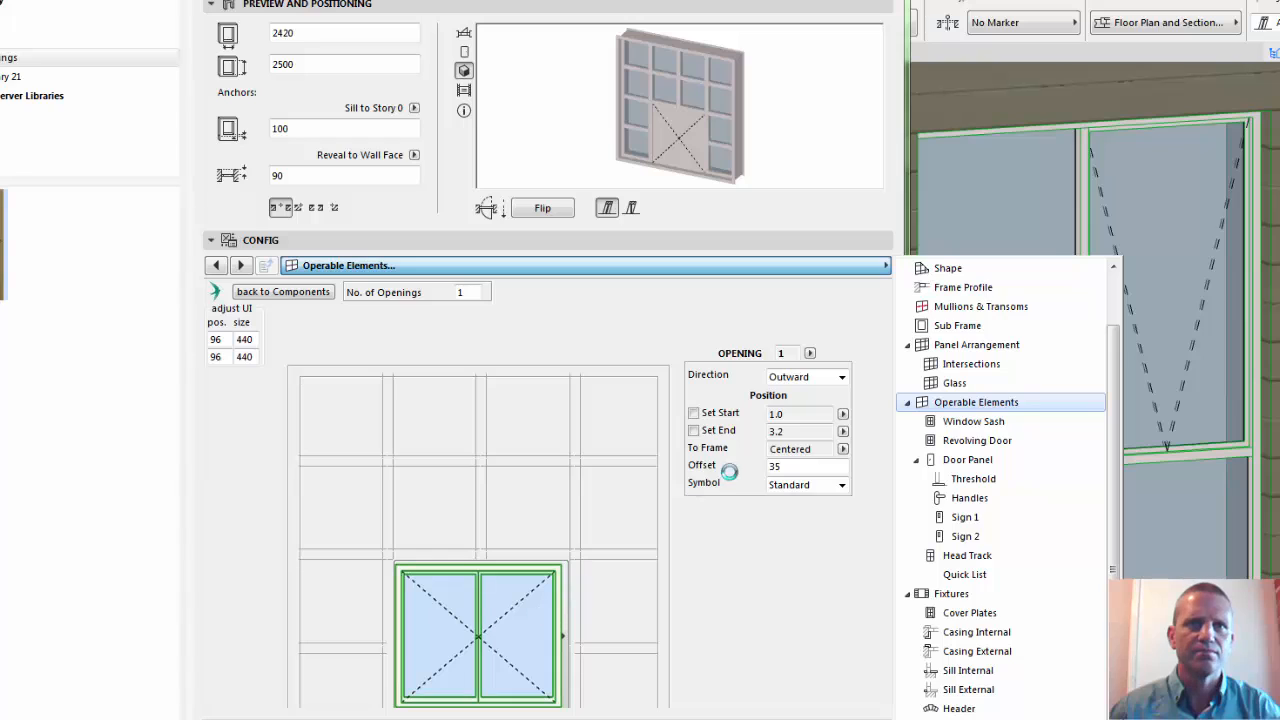
{"action": "left_click", "coordinate": [240, 357]}
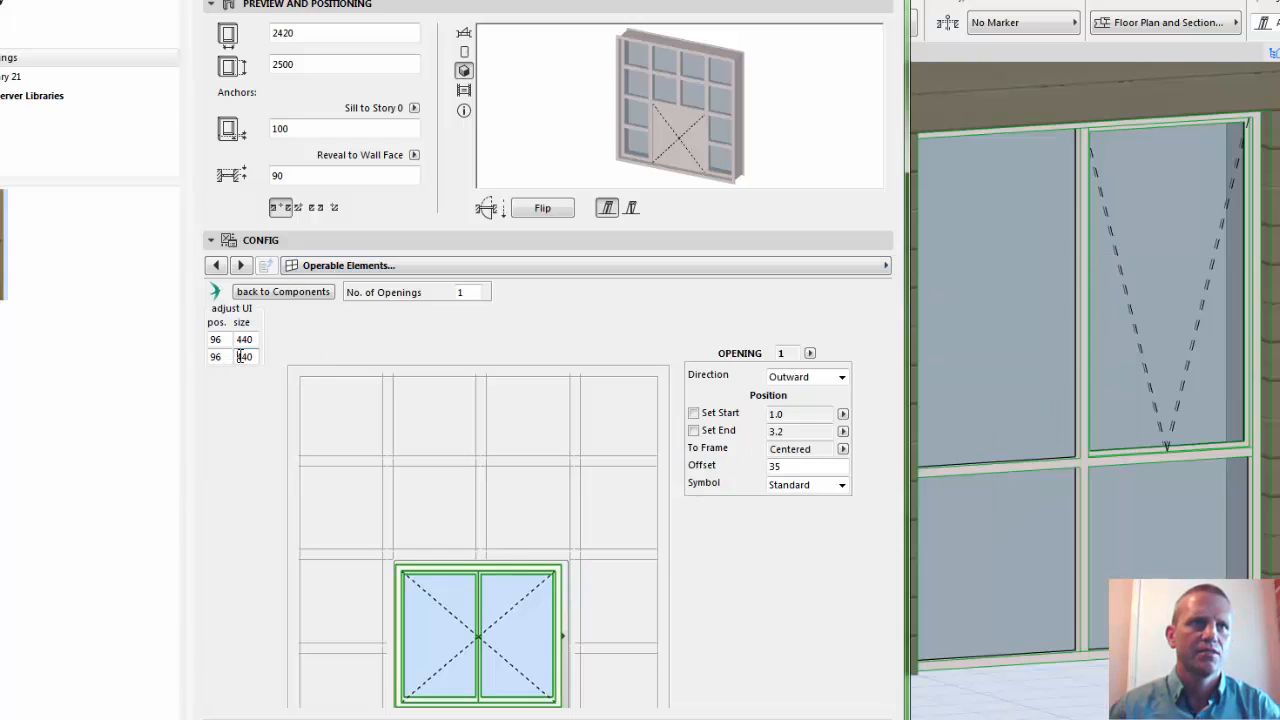
{"action": "type", "text": "2"}
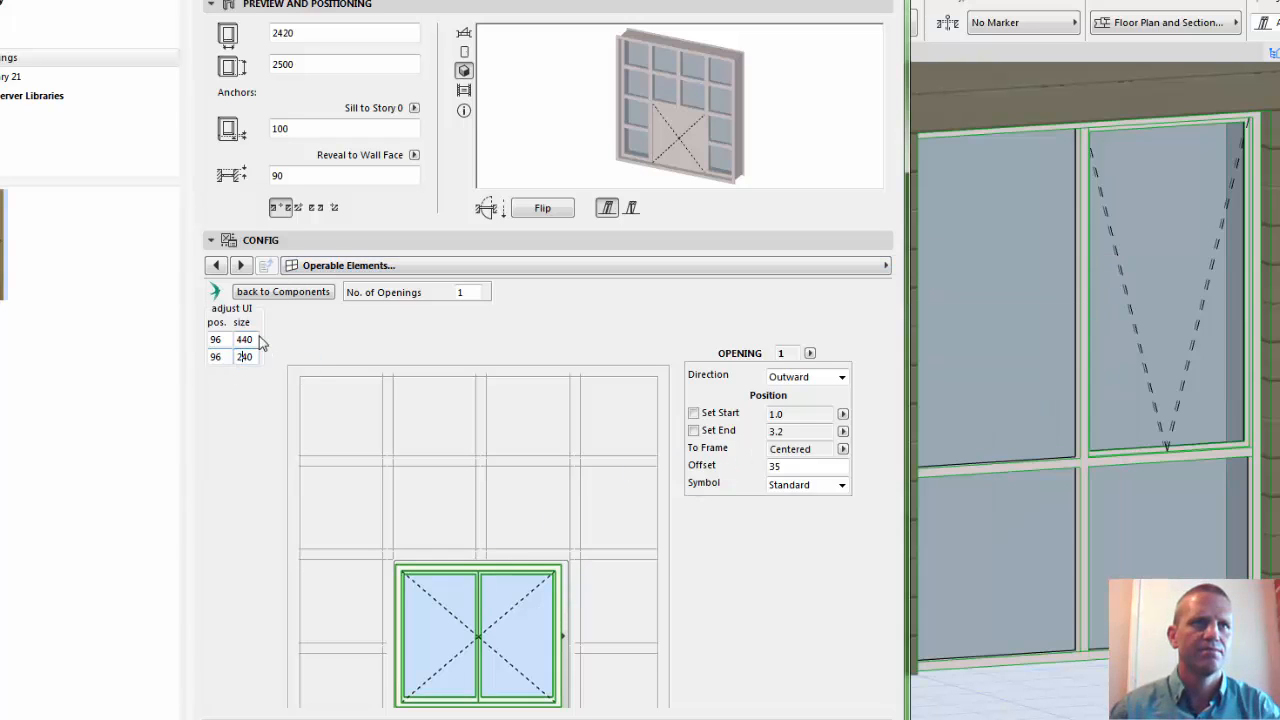
{"action": "key", "text": "Return"}
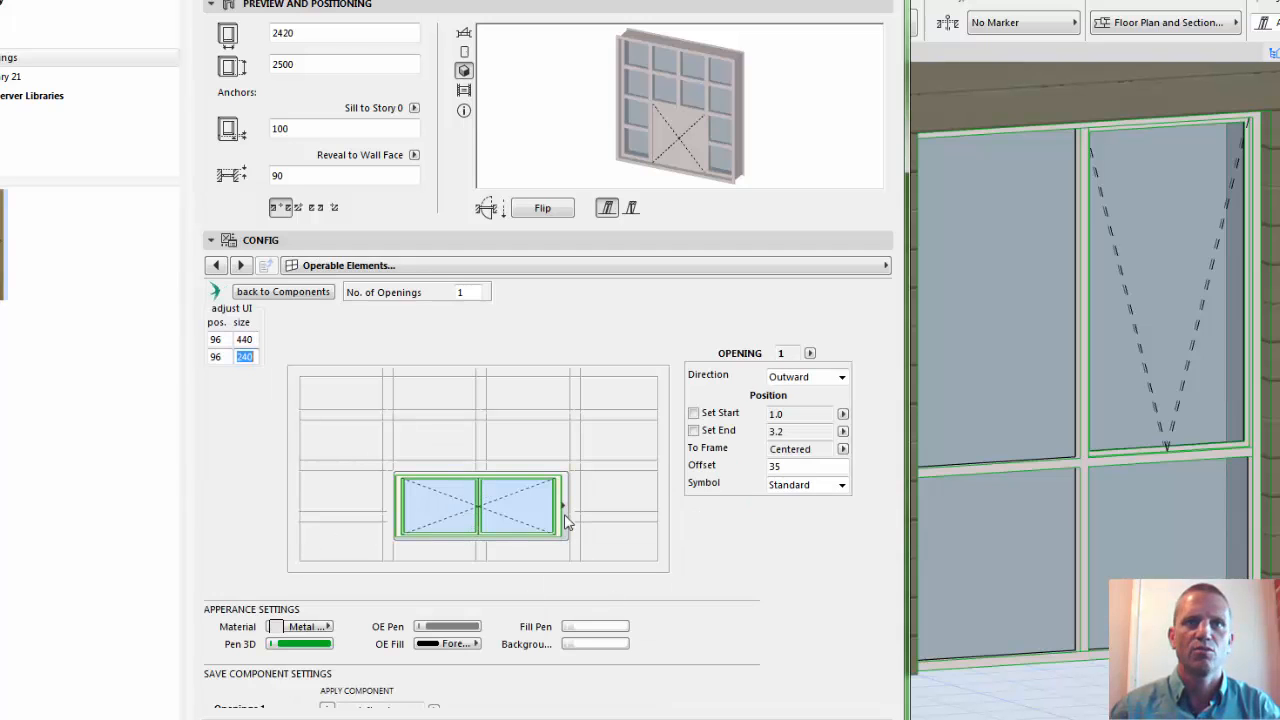
Reposition opening 1 into the lower-left panel with start 0.0 and end 1.1, and look through its opening types
{"action": "left_click", "coordinate": [694, 414]}
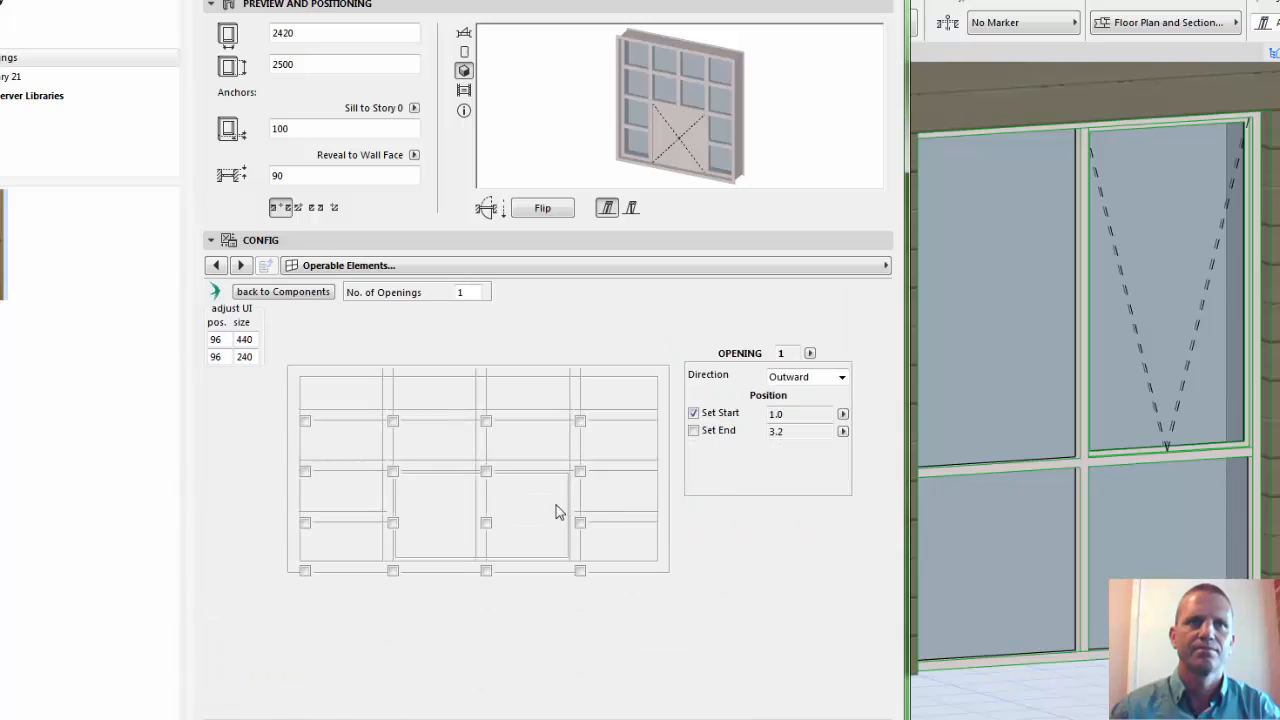
{"action": "left_click", "coordinate": [305, 571]}
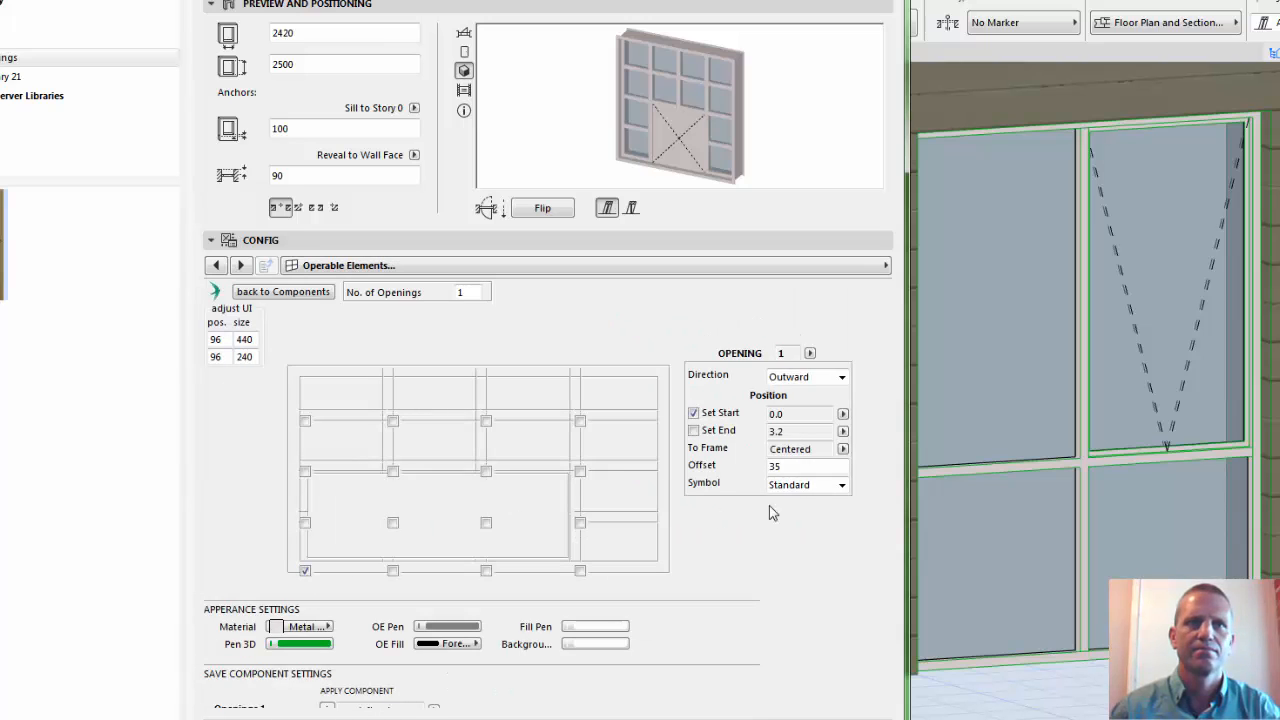
{"action": "left_click", "coordinate": [694, 431]}
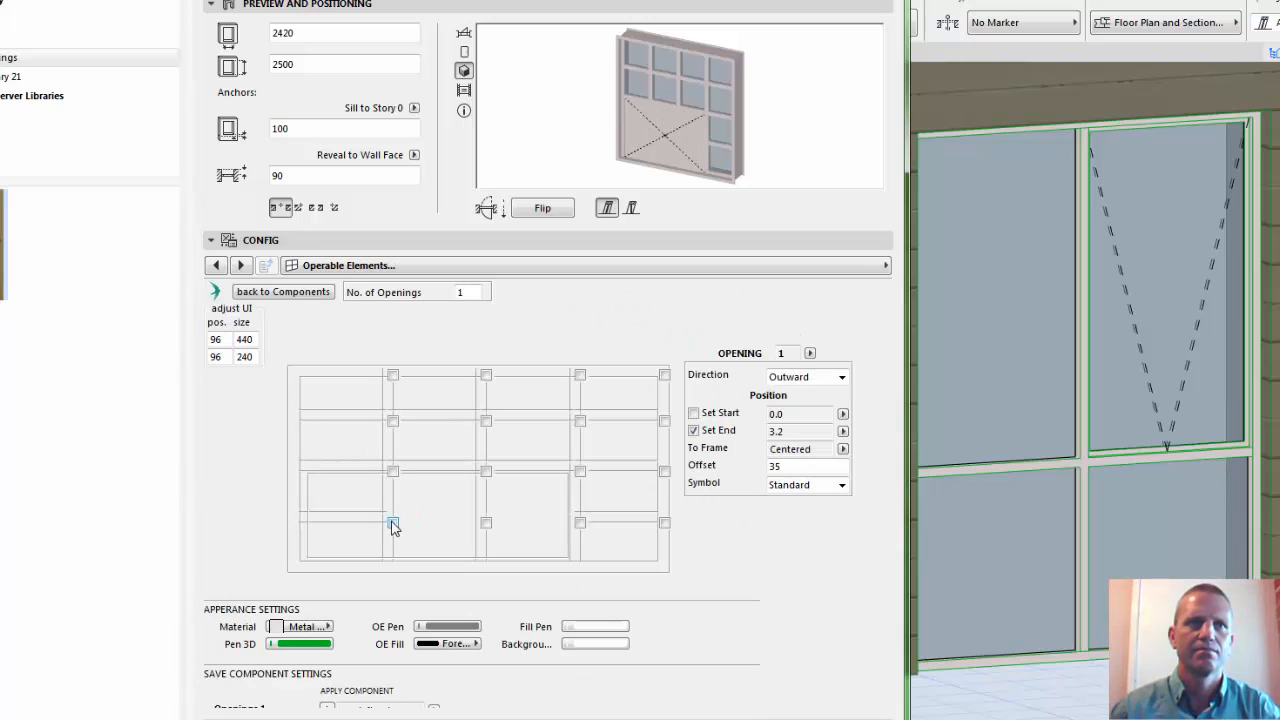
{"action": "left_click", "coordinate": [393, 524]}
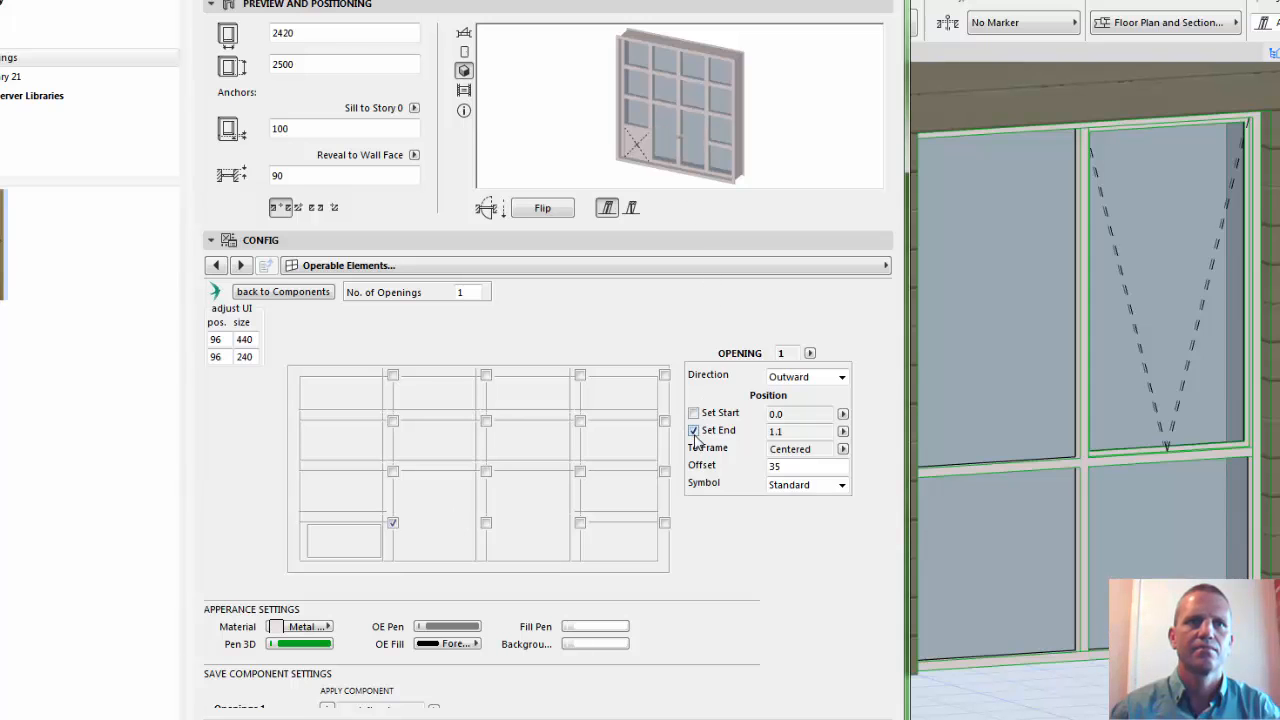
{"action": "left_click", "coordinate": [694, 431]}
{"action": "left_click", "coordinate": [362, 545]}
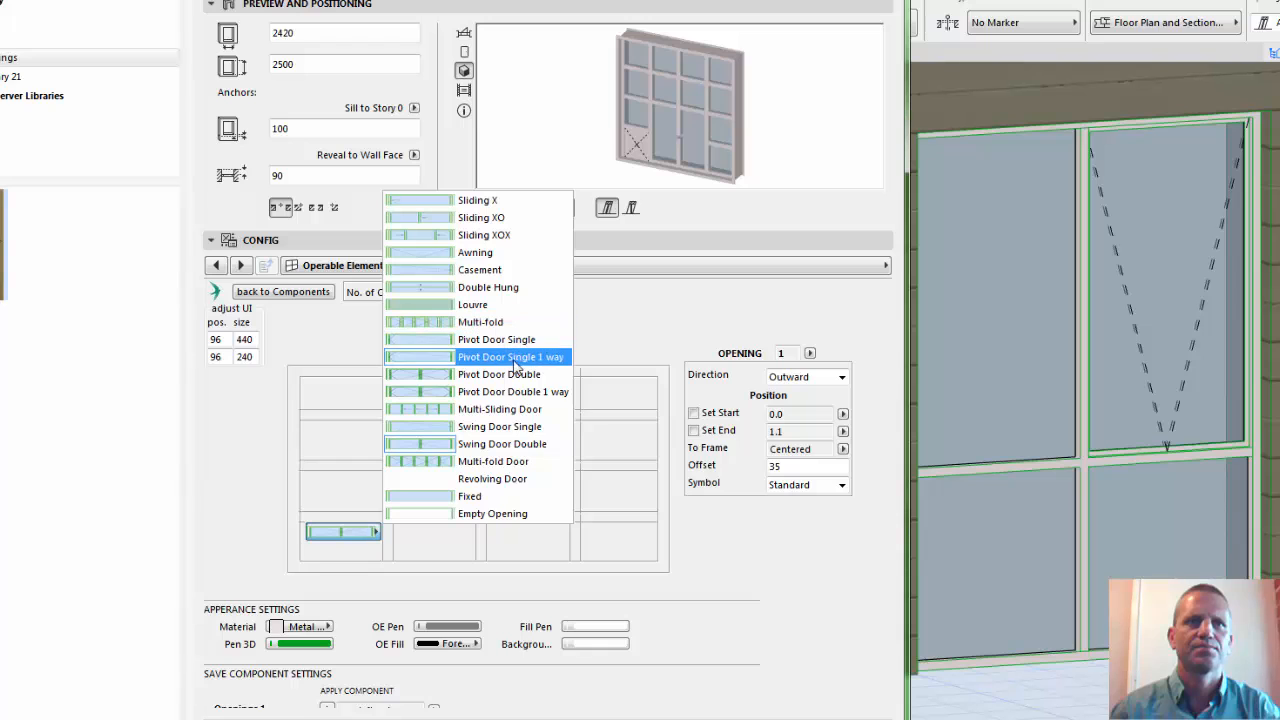
{"action": "left_click", "coordinate": [446, 324]}
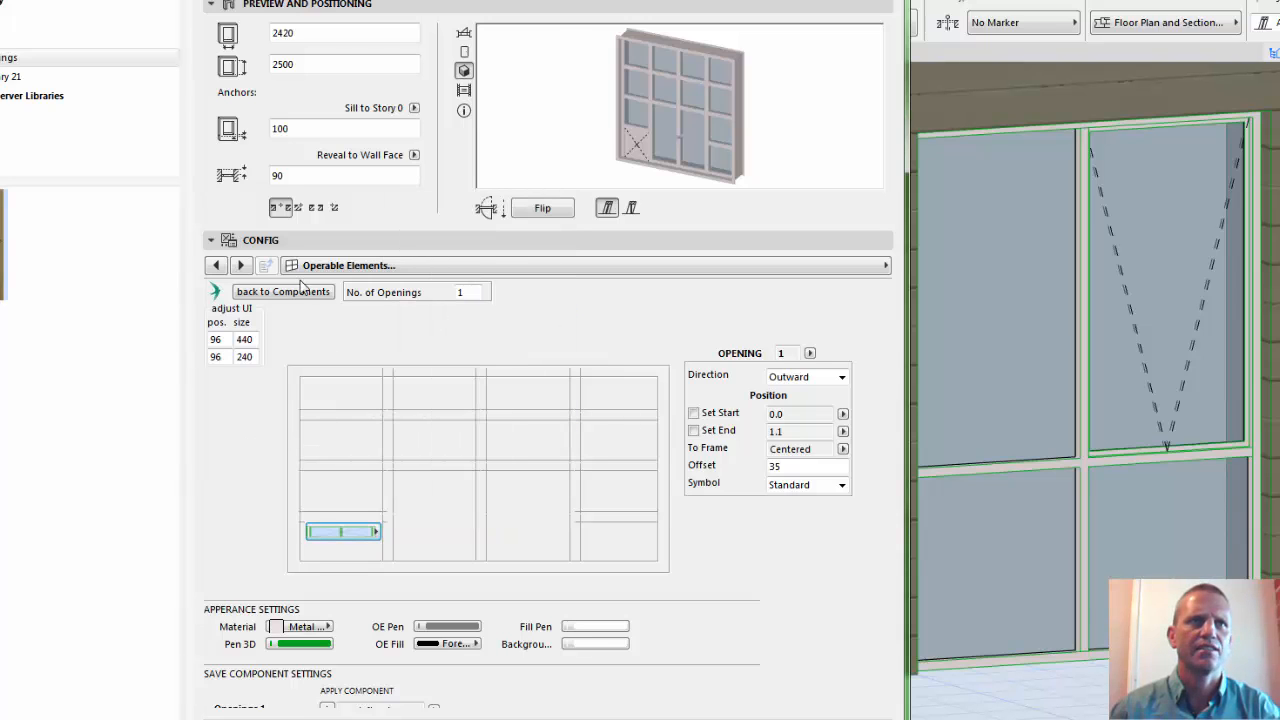
Reduce the door's panel arrangement to 1 column and 1 row
{"action": "left_click", "coordinate": [345, 266]}
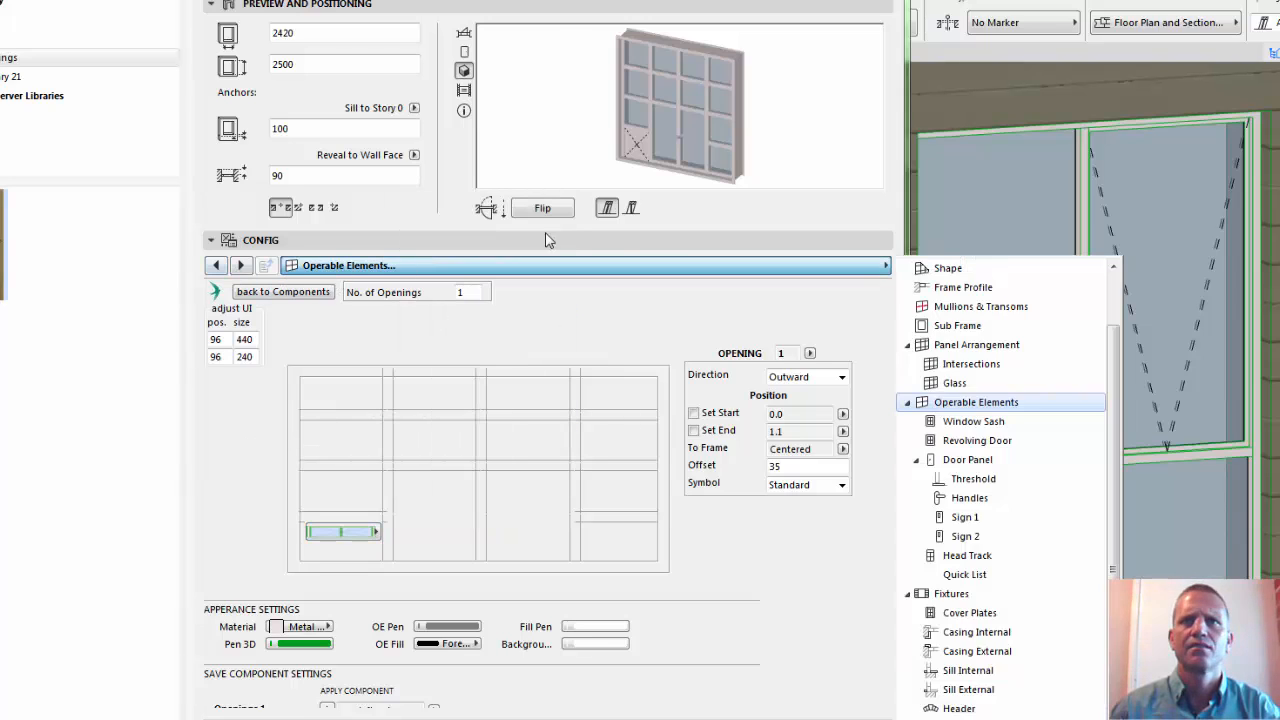
{"action": "left_click", "coordinate": [965, 344]}
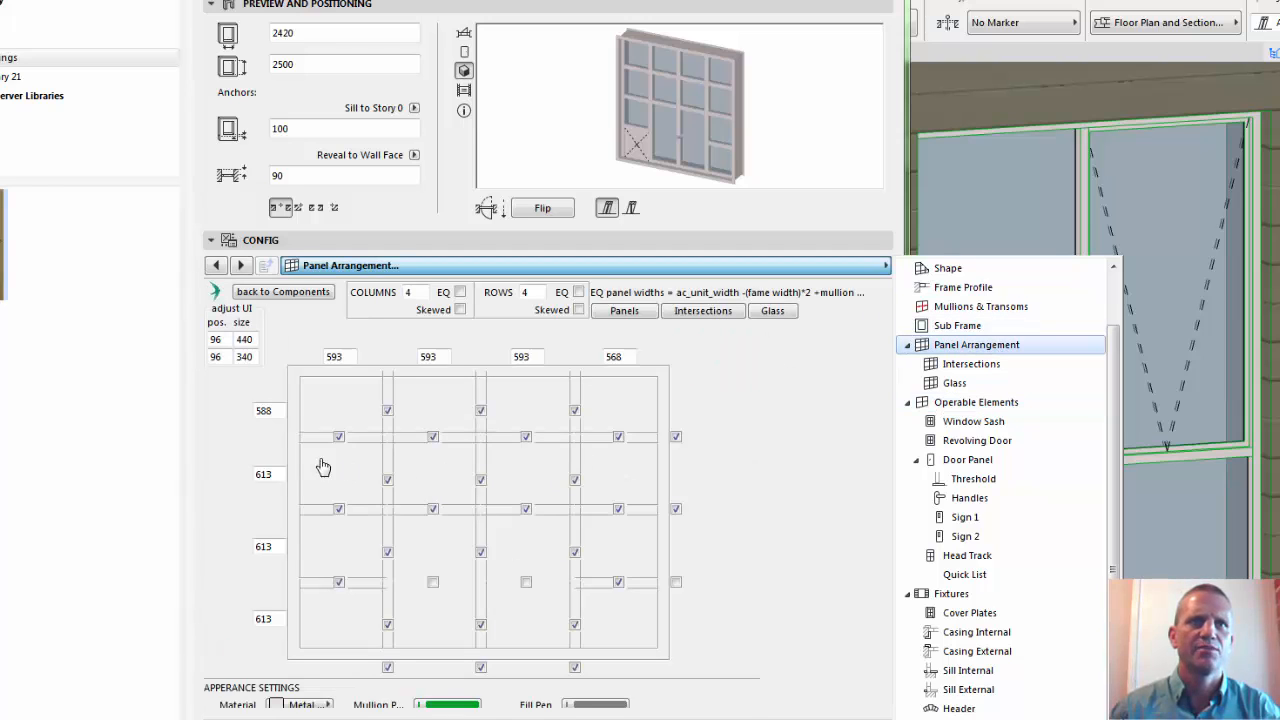
{"action": "left_click", "coordinate": [414, 294]}
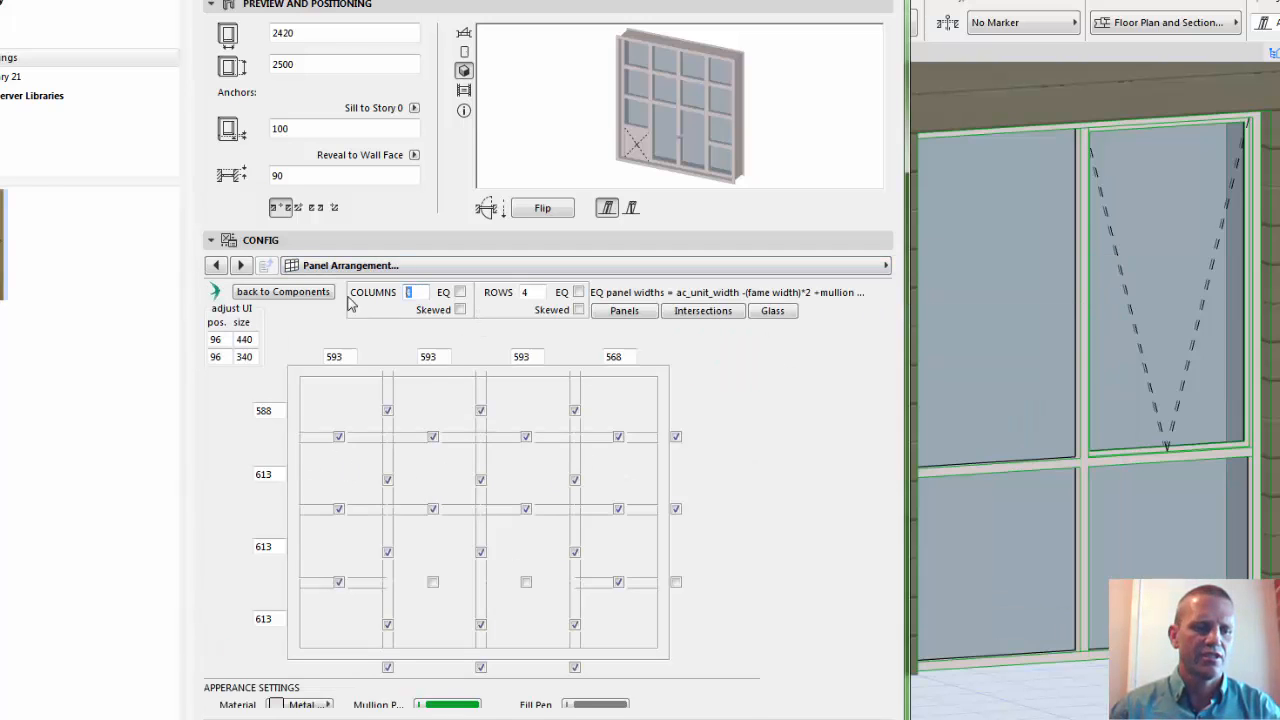
{"action": "left_click", "coordinate": [533, 292]}
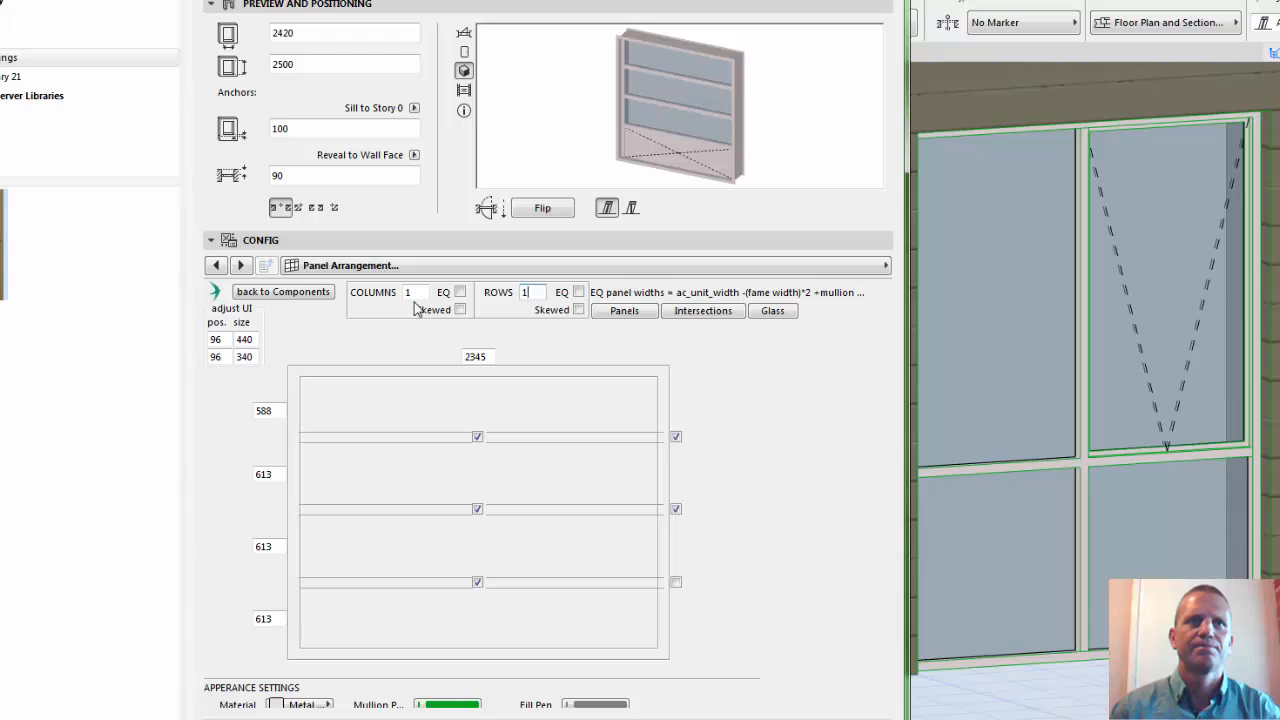
{"action": "type", "text": "1"}
{"action": "key", "text": "Return"}
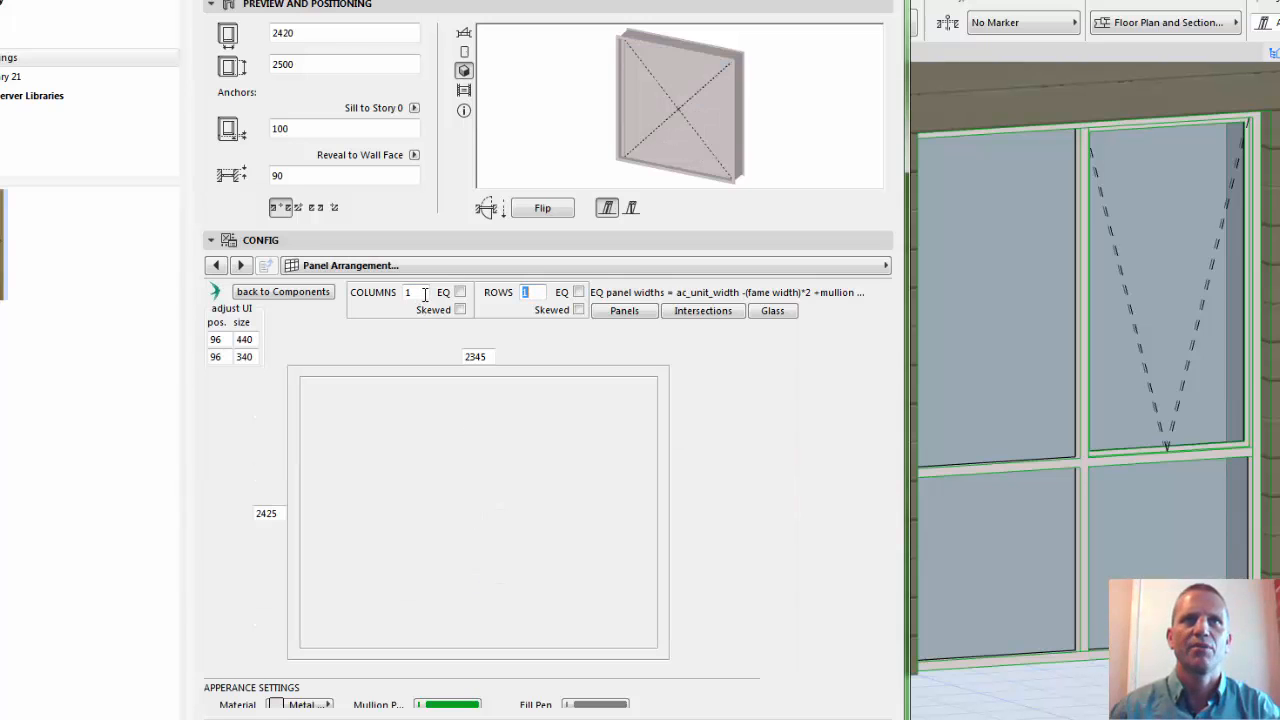
Change the type of opening 1 in the Operable Elements to Swing Door Single
{"action": "left_click", "coordinate": [350, 265]}
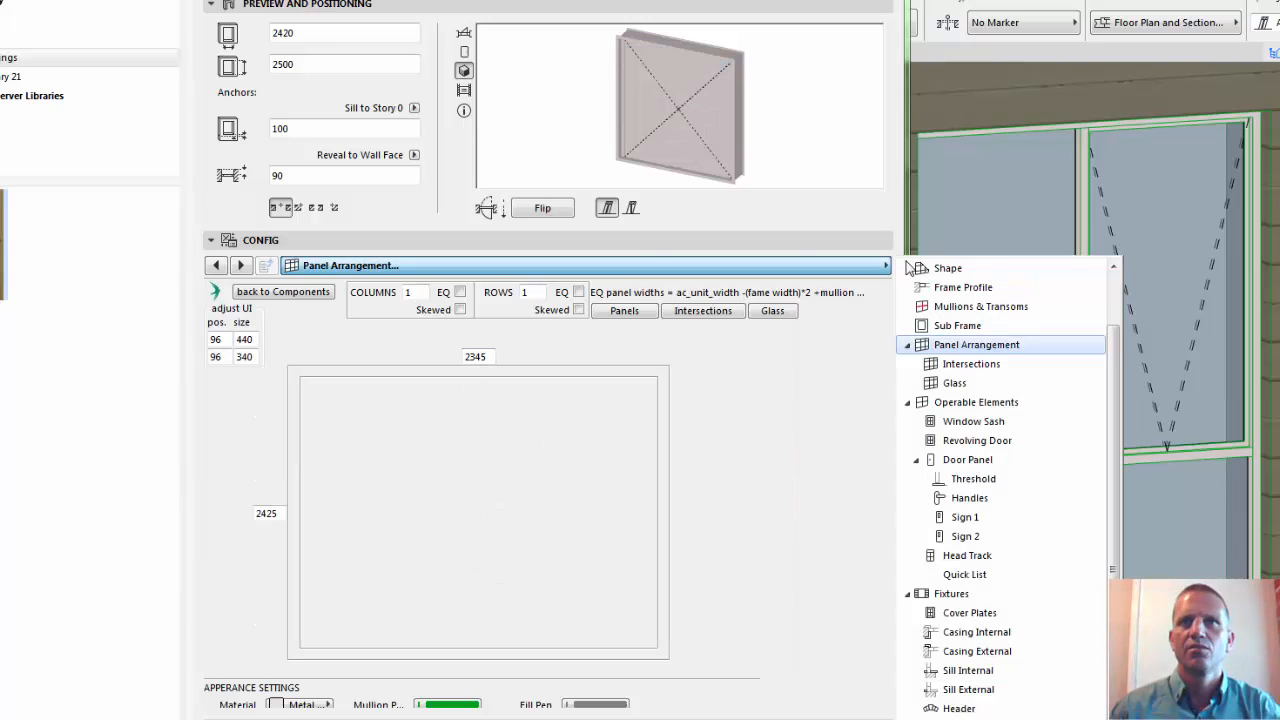
{"action": "left_click", "coordinate": [976, 402]}
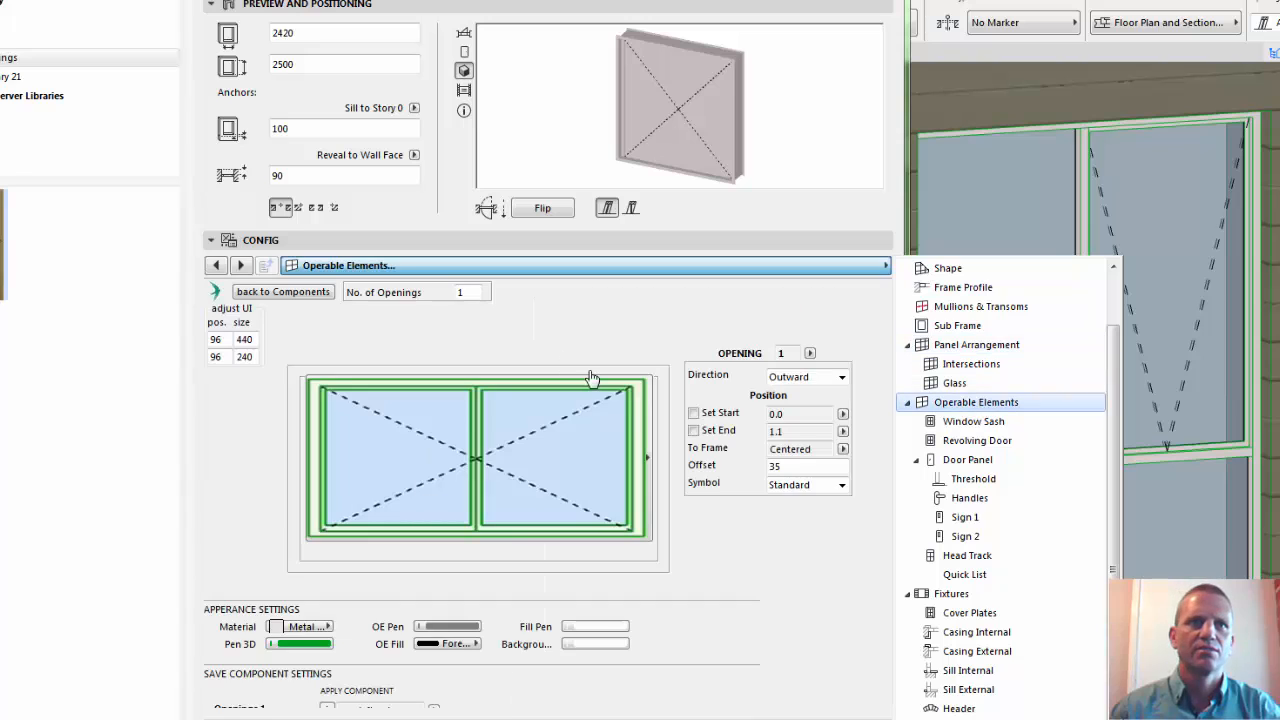
{"action": "left_click", "coordinate": [512, 460]}
{"action": "left_click", "coordinate": [488, 475]}
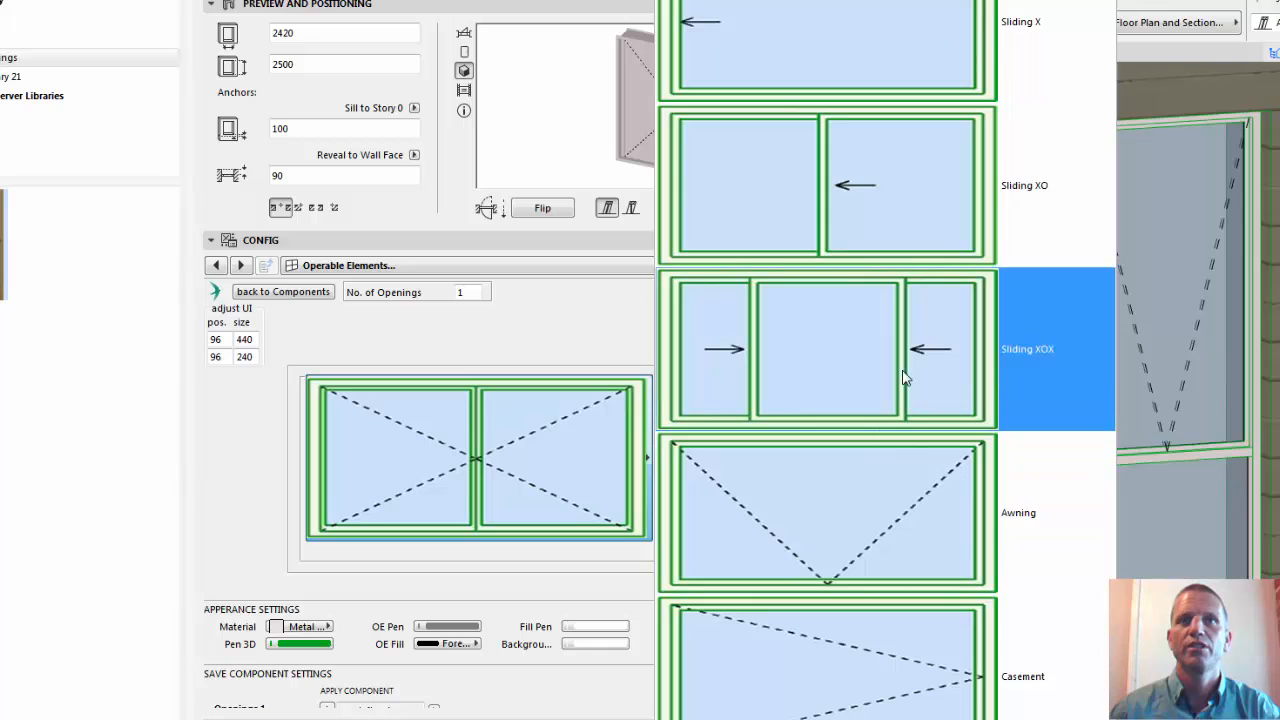
{"action": "scroll", "coordinate": [890, 452], "scroll_direction": "down", "scroll_amount": 3}
{"action": "scroll", "coordinate": [896, 455], "scroll_direction": "up", "scroll_amount": 3}
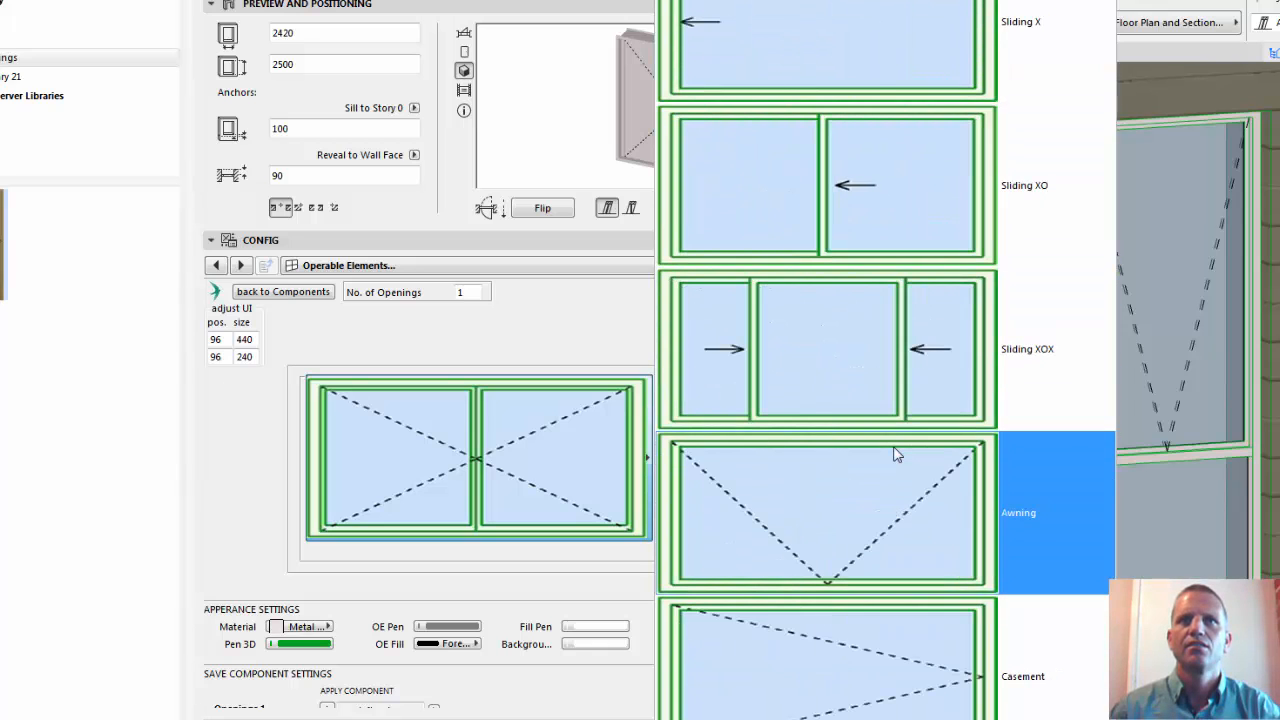
{"action": "scroll", "coordinate": [896, 455], "scroll_direction": "down", "scroll_amount": 8}
{"action": "scroll", "coordinate": [896, 455], "scroll_direction": "up", "scroll_amount": 1}
{"action": "scroll", "coordinate": [896, 455], "scroll_direction": "down", "scroll_amount": 2}
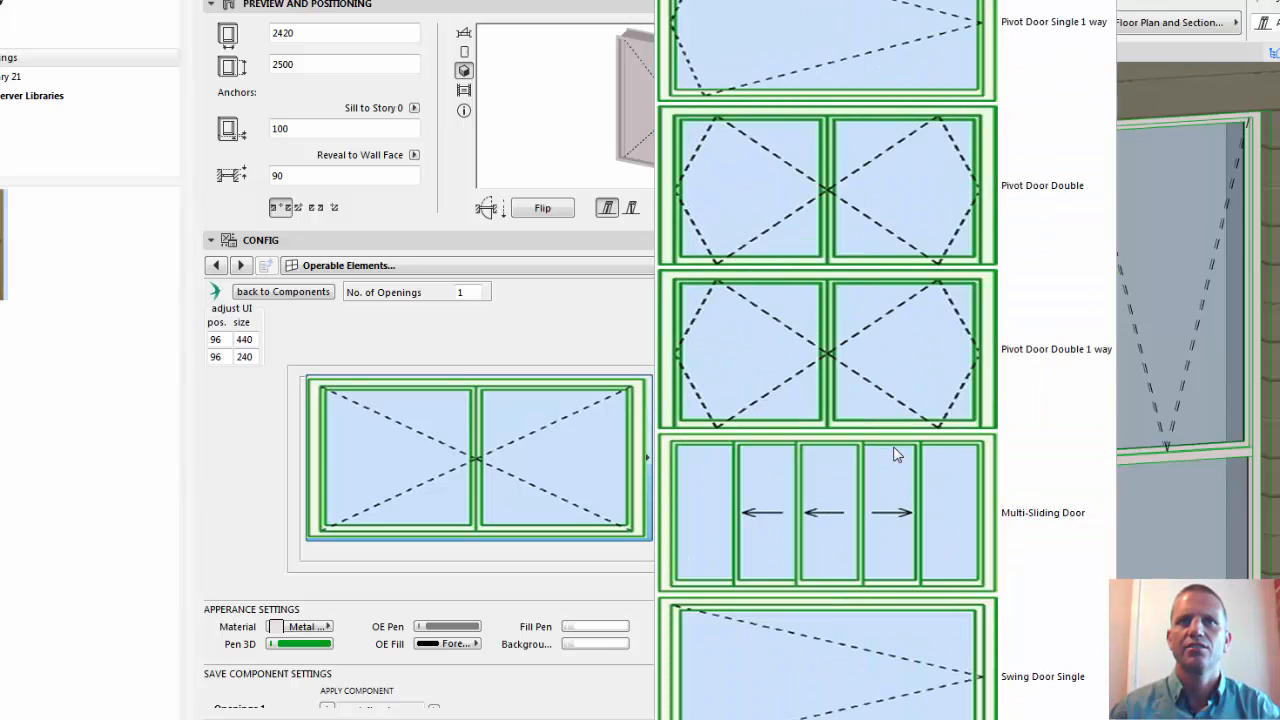
{"action": "scroll", "coordinate": [896, 455], "scroll_direction": "up", "scroll_amount": 1}
{"action": "scroll", "coordinate": [896, 450], "scroll_direction": "down", "scroll_amount": 1}
{"action": "scroll", "coordinate": [880, 575], "scroll_direction": "down", "scroll_amount": 1}
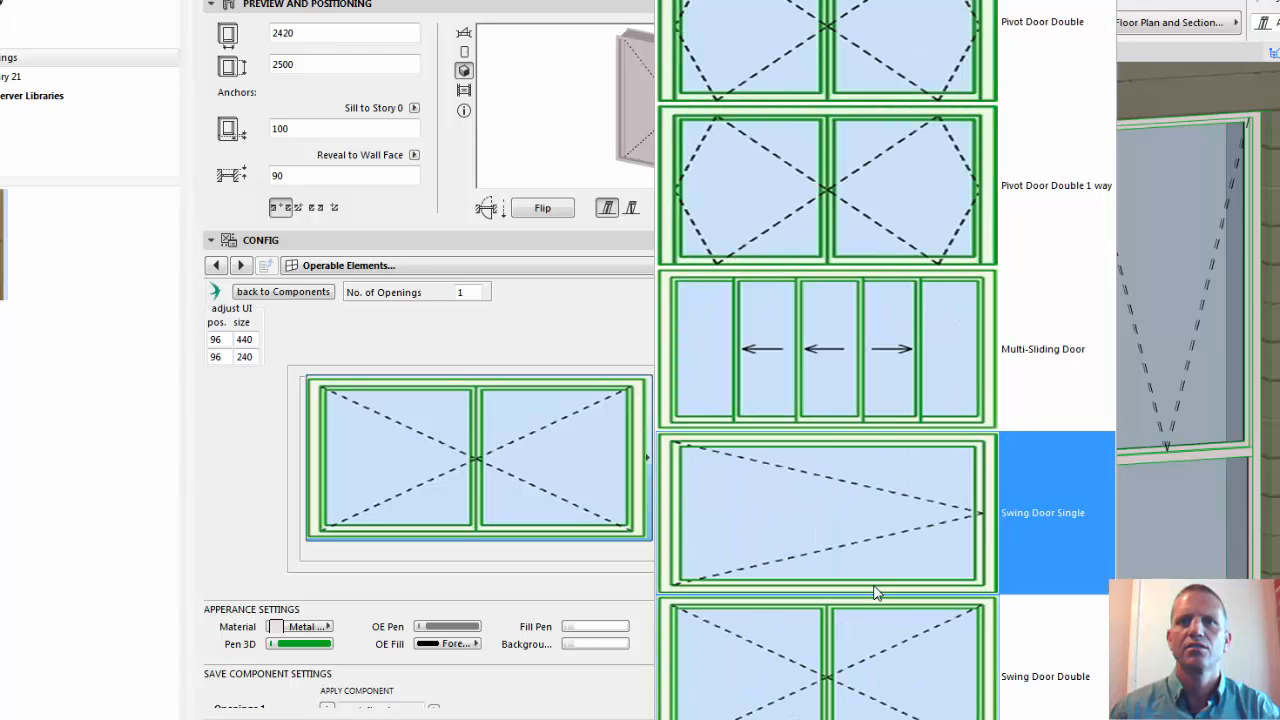
{"action": "left_click", "coordinate": [808, 515]}
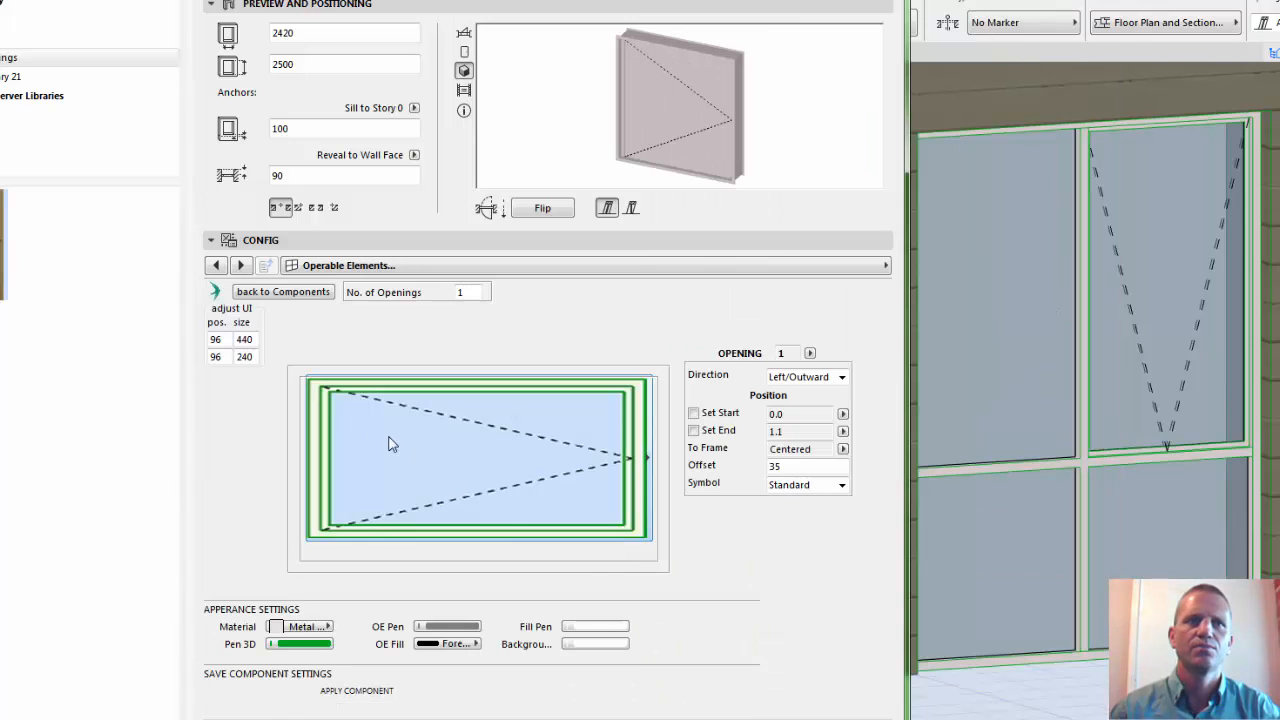
Resize the swing door's opening diagram to a width of 90 and a height of 210
{"action": "left_click", "coordinate": [247, 357]}
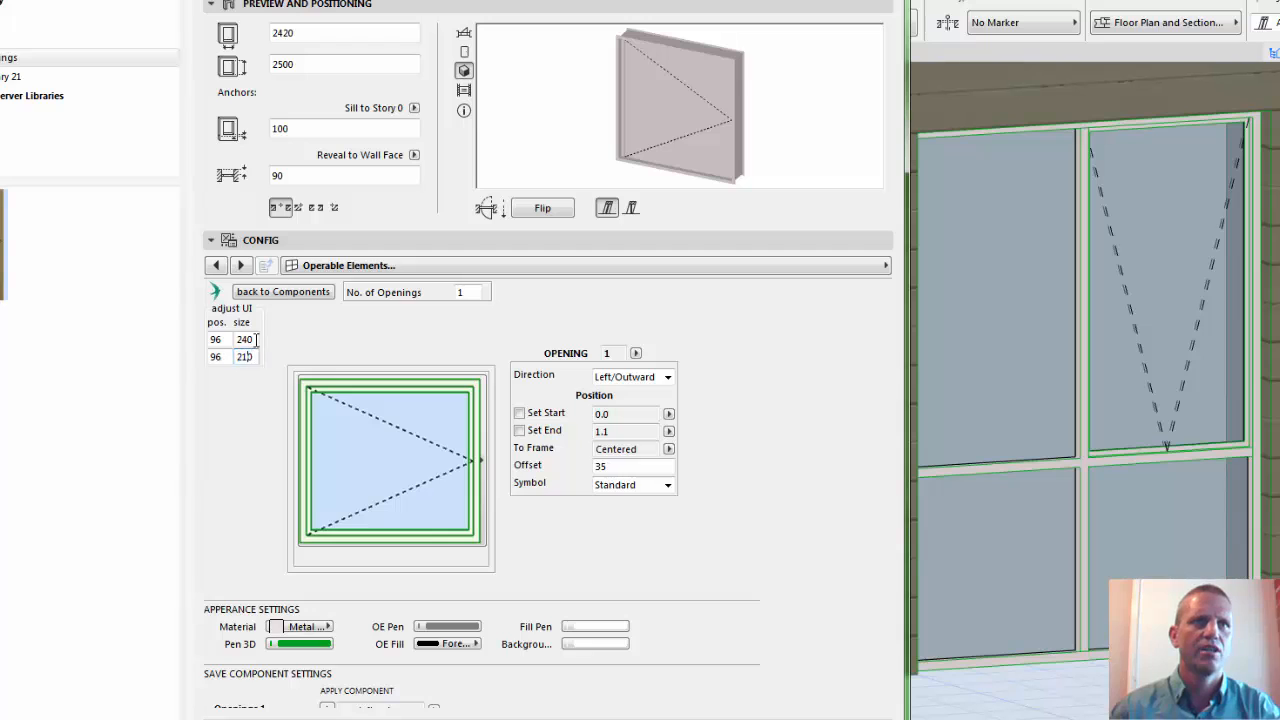
{"action": "left_click", "coordinate": [246, 339]}
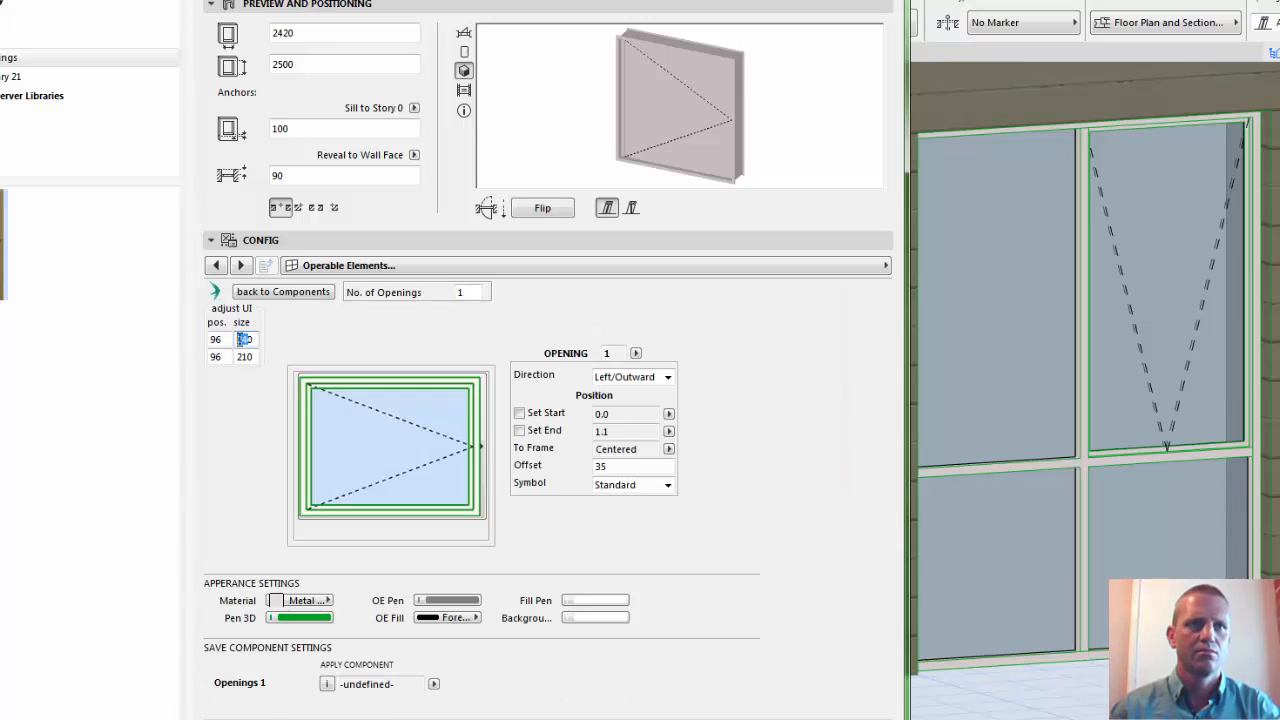
{"action": "type", "text": "90"}
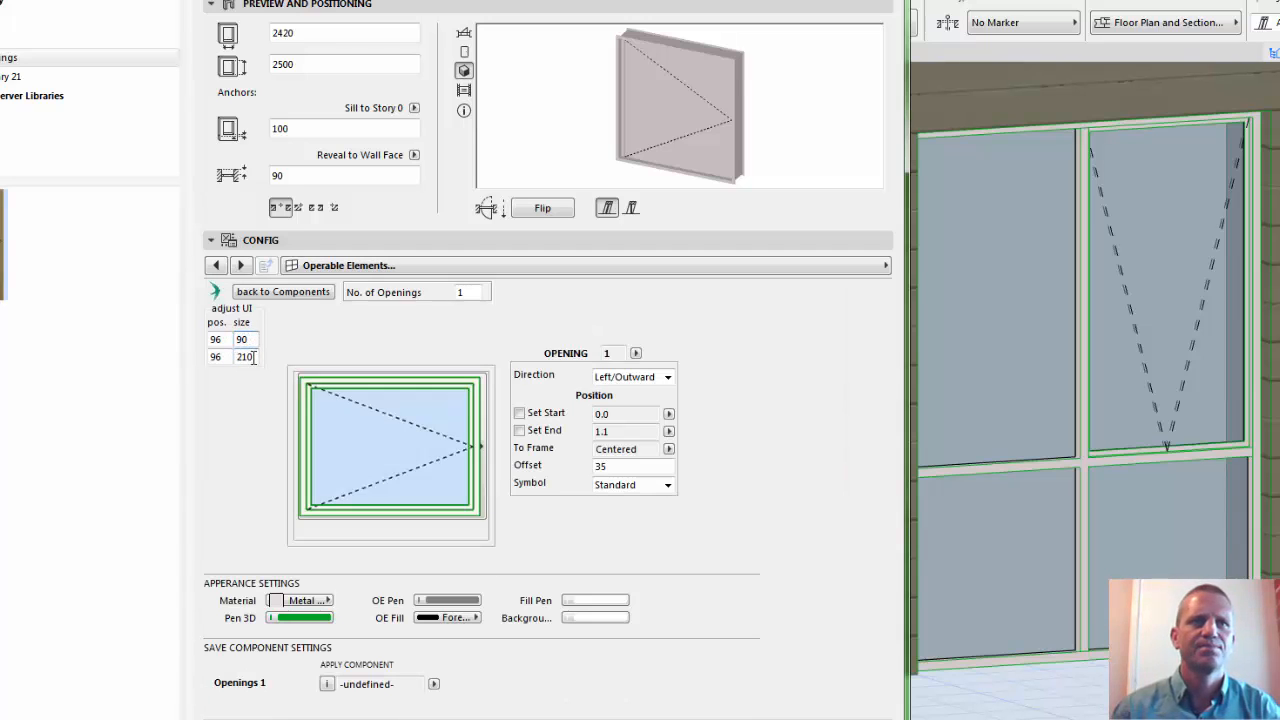
{"action": "key", "text": "Return"}
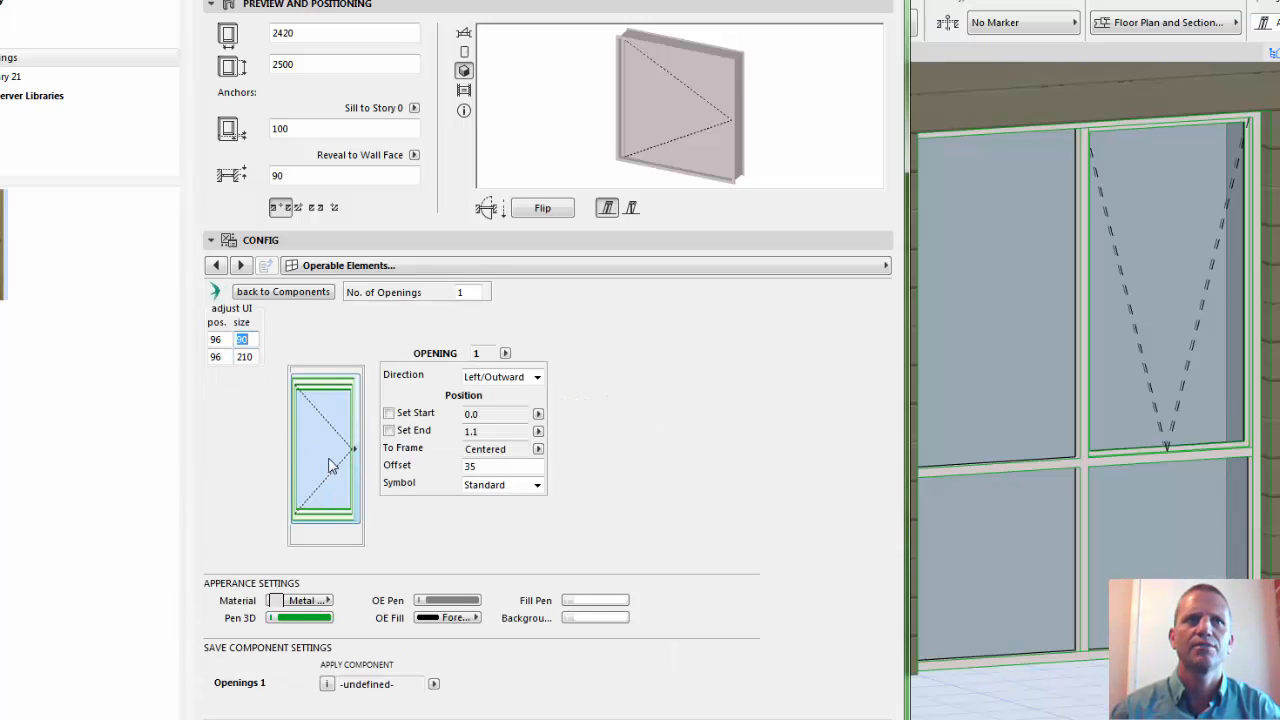
Return to the component overview and examine the Panel Arrangement definition from there
{"action": "left_click", "coordinate": [305, 292]}
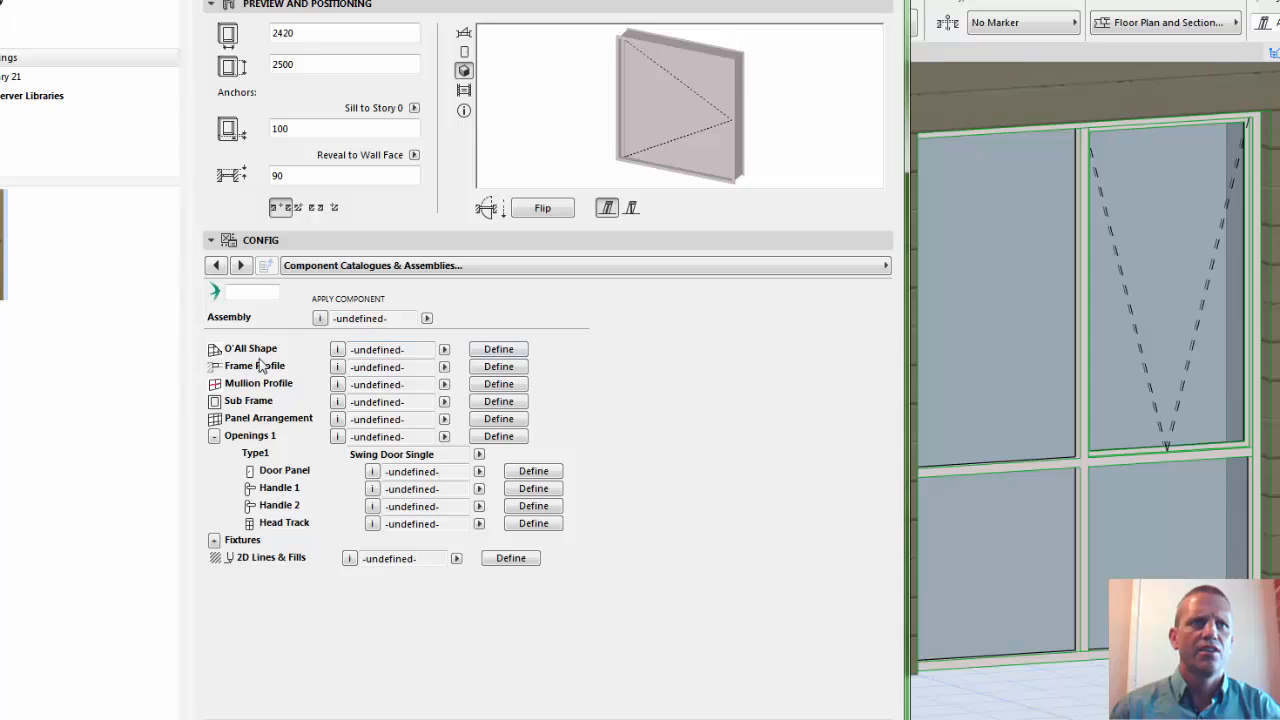
{"action": "left_click", "coordinate": [499, 421]}
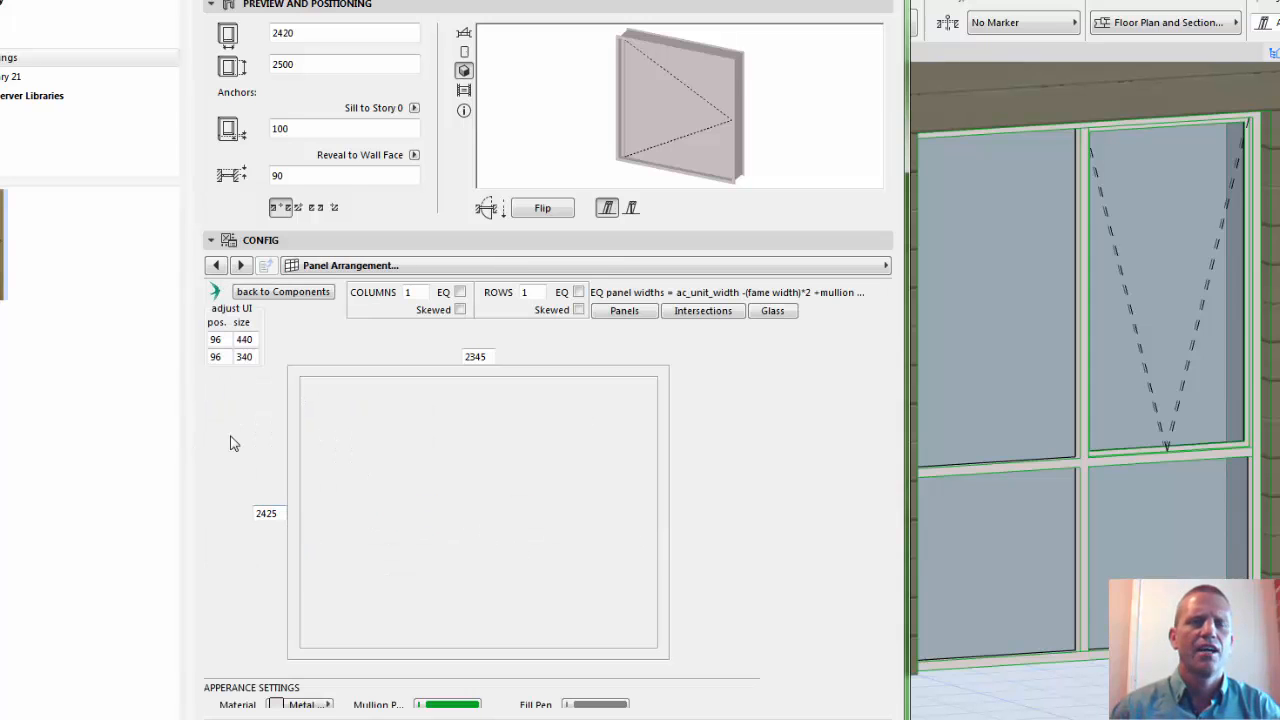
{"action": "left_click", "coordinate": [266, 292]}
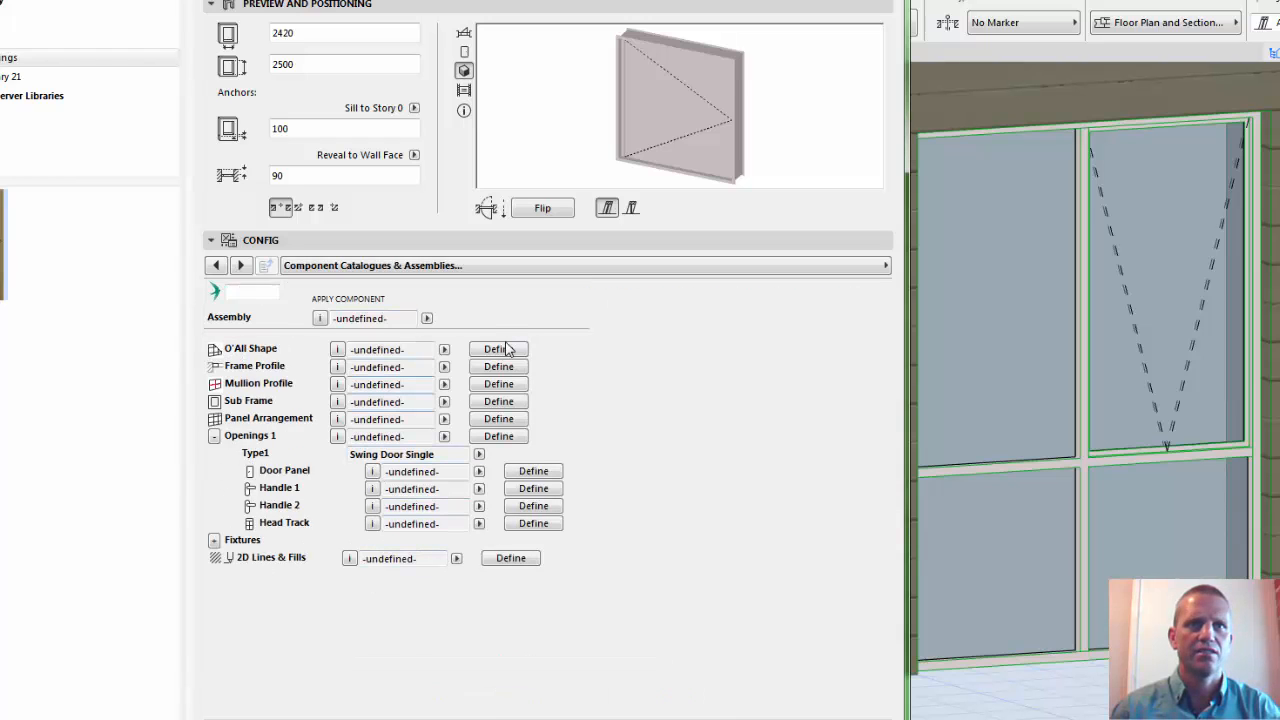
{"action": "left_click", "coordinate": [506, 424]}
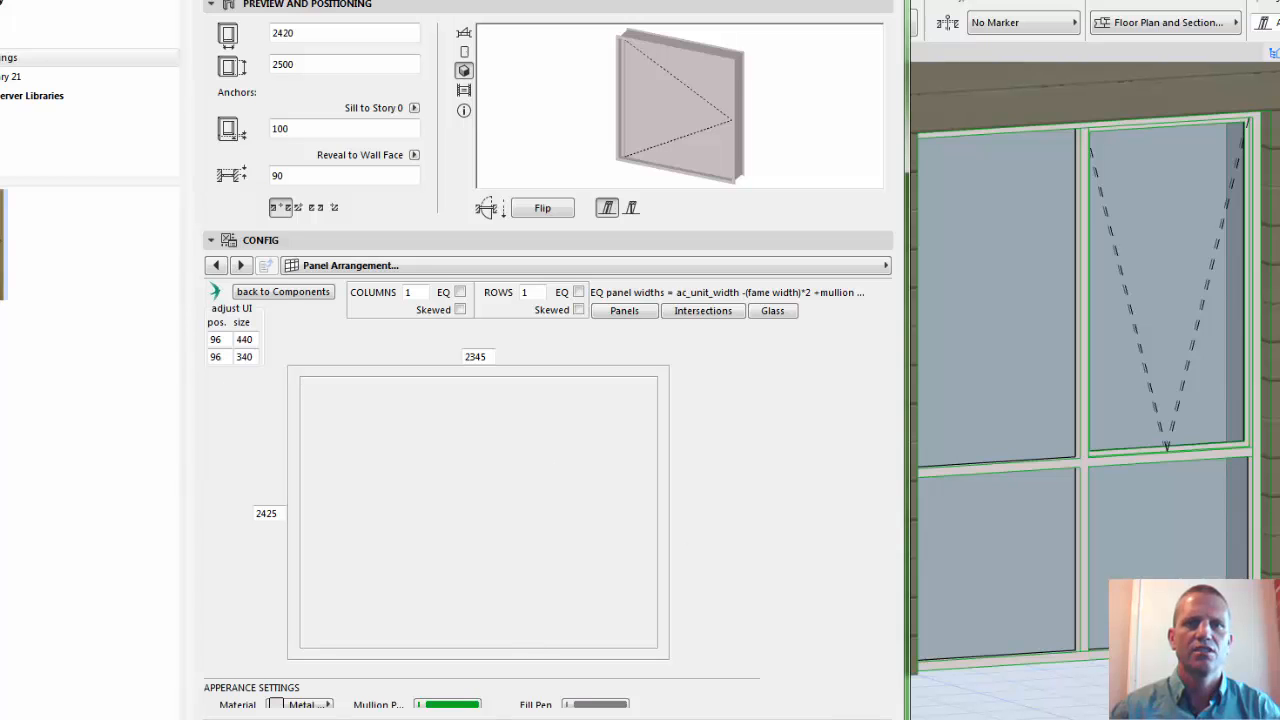
Remove both the inside casing and the outside casing from the door
{"action": "mouse_move", "coordinate": [902, 719]}
{"action": "left_mouse_down"}
{"action": "mouse_move", "coordinate": [755, 649]}
{"action": "mouse_move", "coordinate": [738, 622]}
{"action": "mouse_move", "coordinate": [755, 672]}
{"action": "mouse_move", "coordinate": [880, 719]}
{"action": "left_mouse_up"}
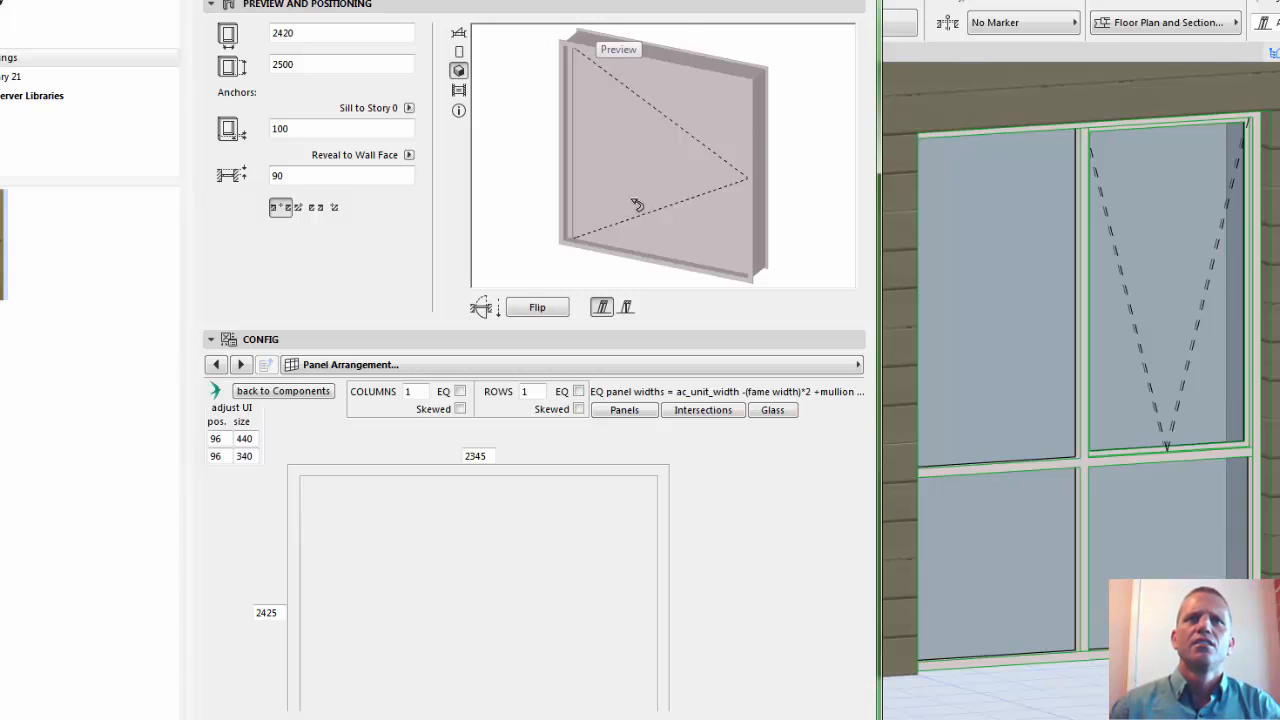
{"action": "left_click", "coordinate": [360, 368]}
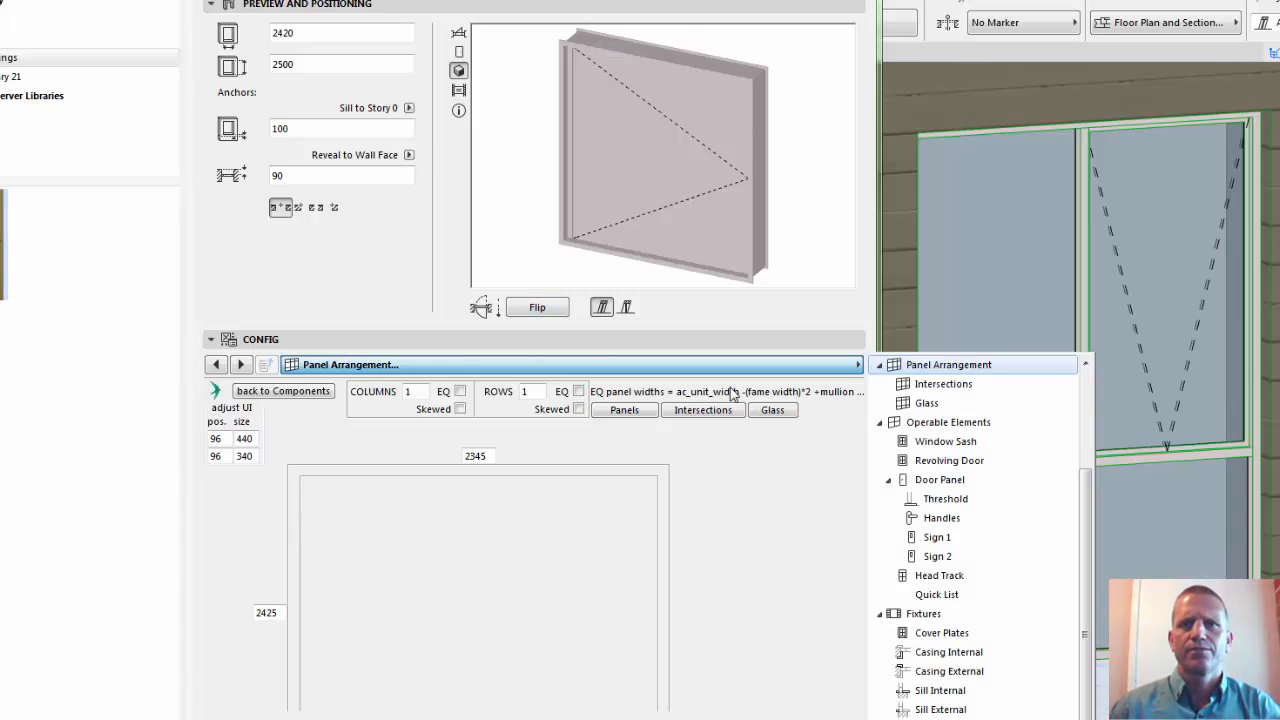
{"action": "left_click", "coordinate": [950, 653]}
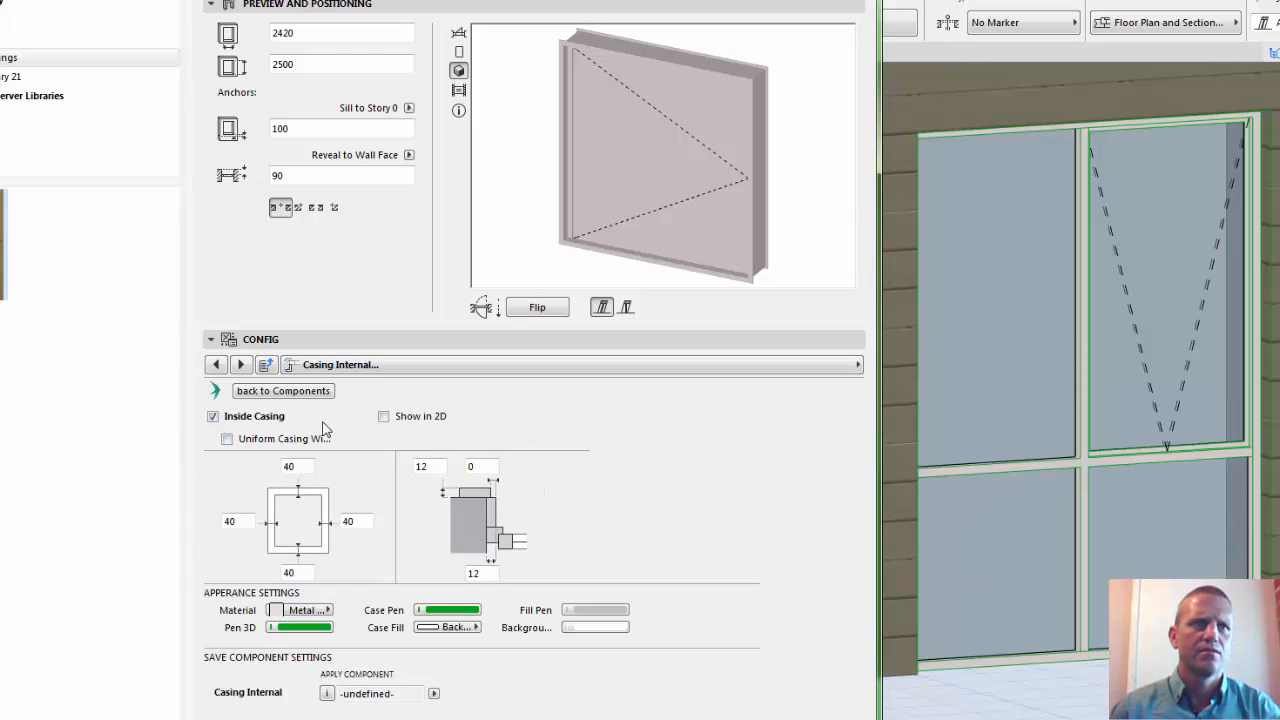
{"action": "left_click", "coordinate": [213, 416]}
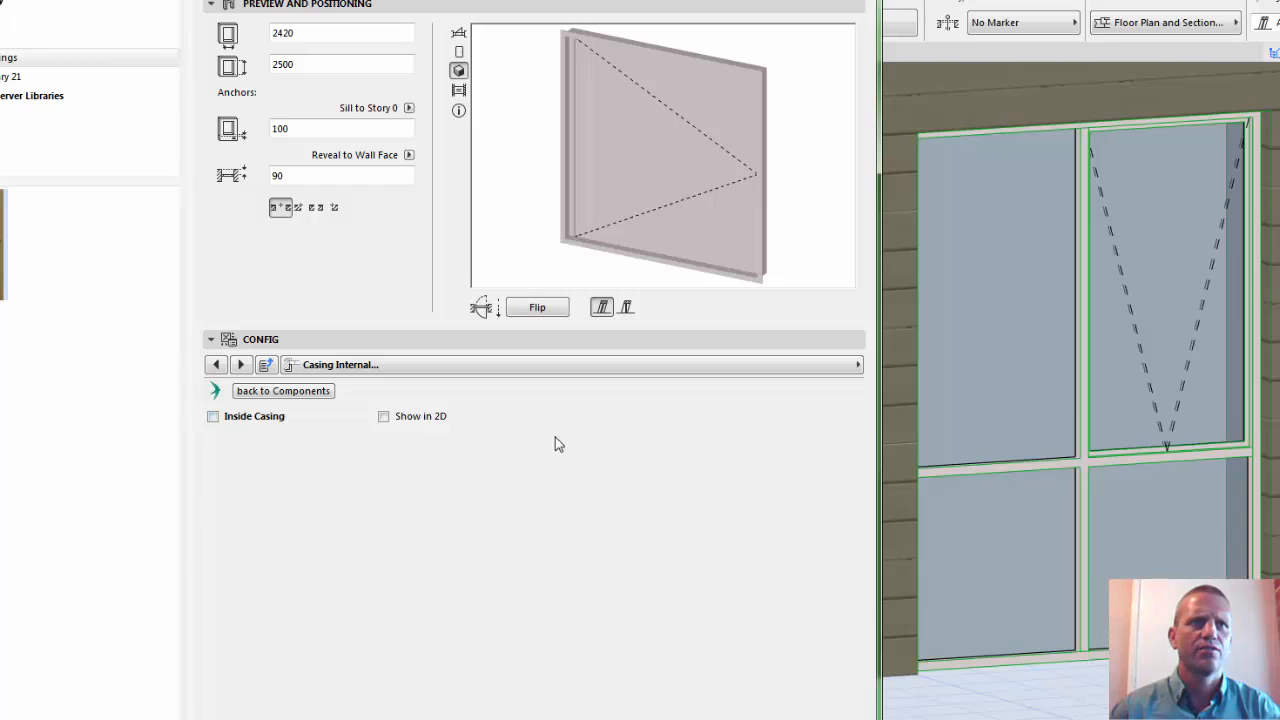
{"action": "left_click", "coordinate": [457, 368]}
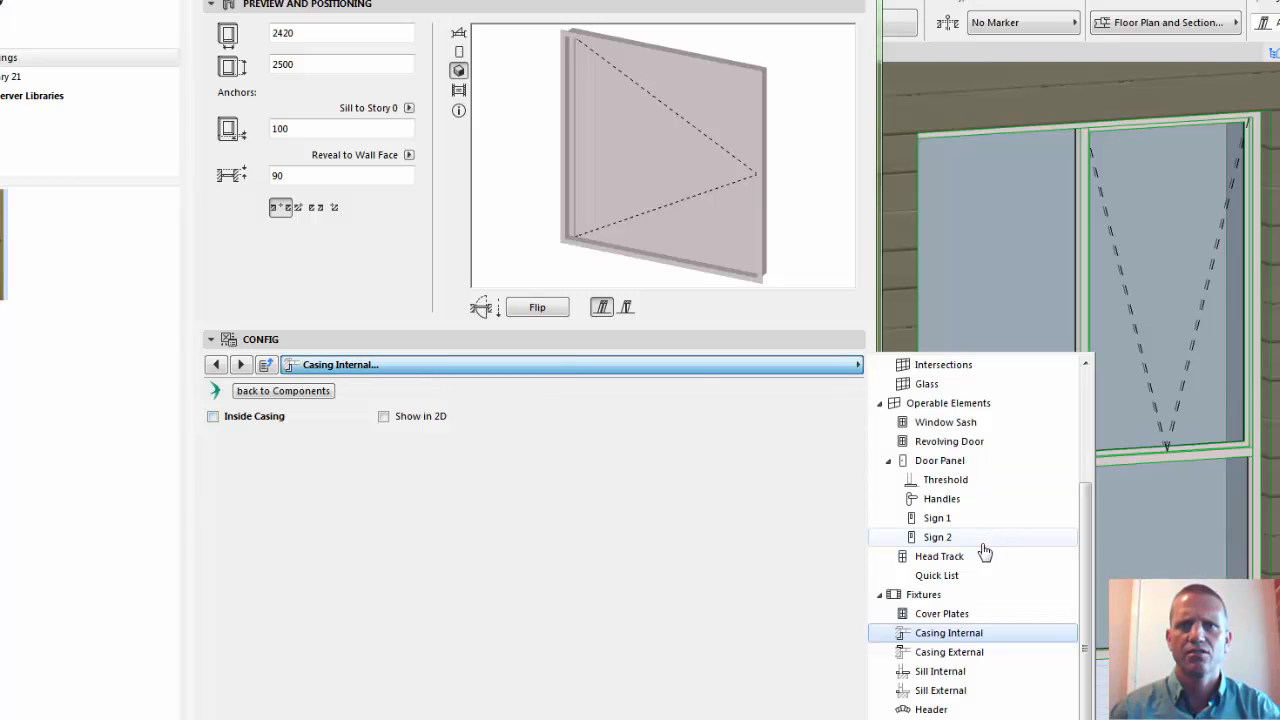
{"action": "left_click", "coordinate": [950, 652]}
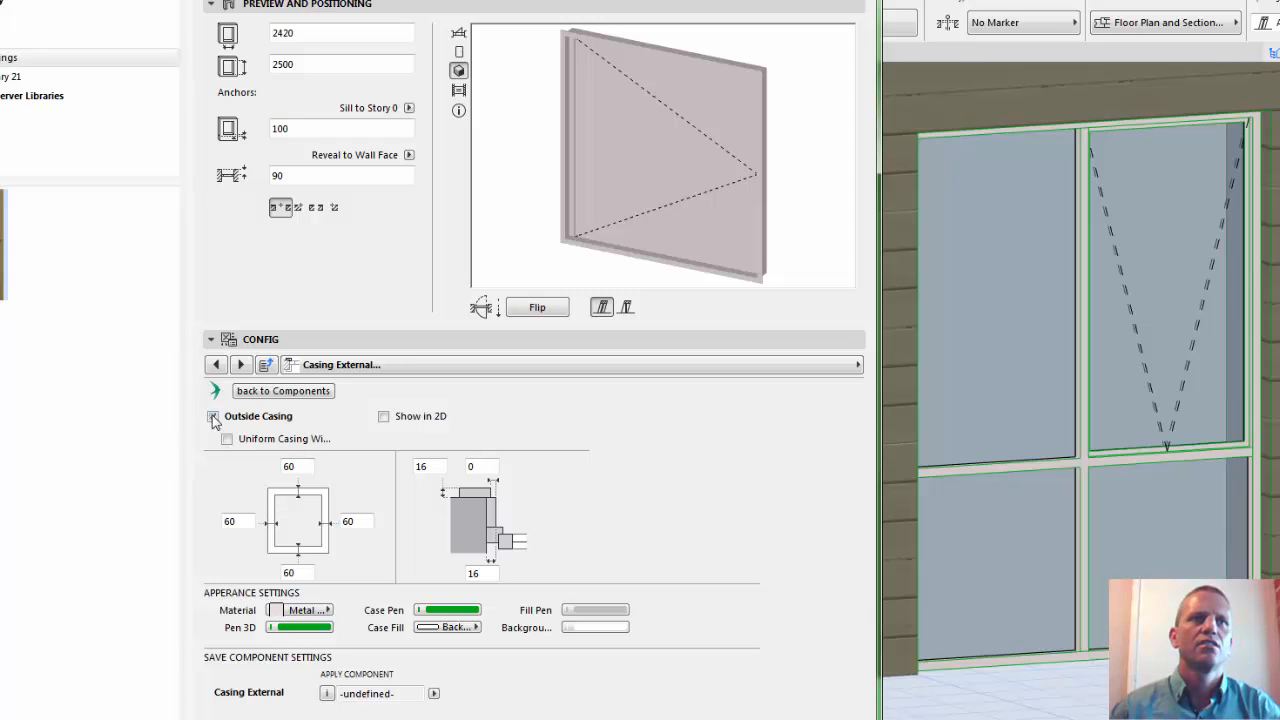
{"action": "left_click", "coordinate": [213, 417]}
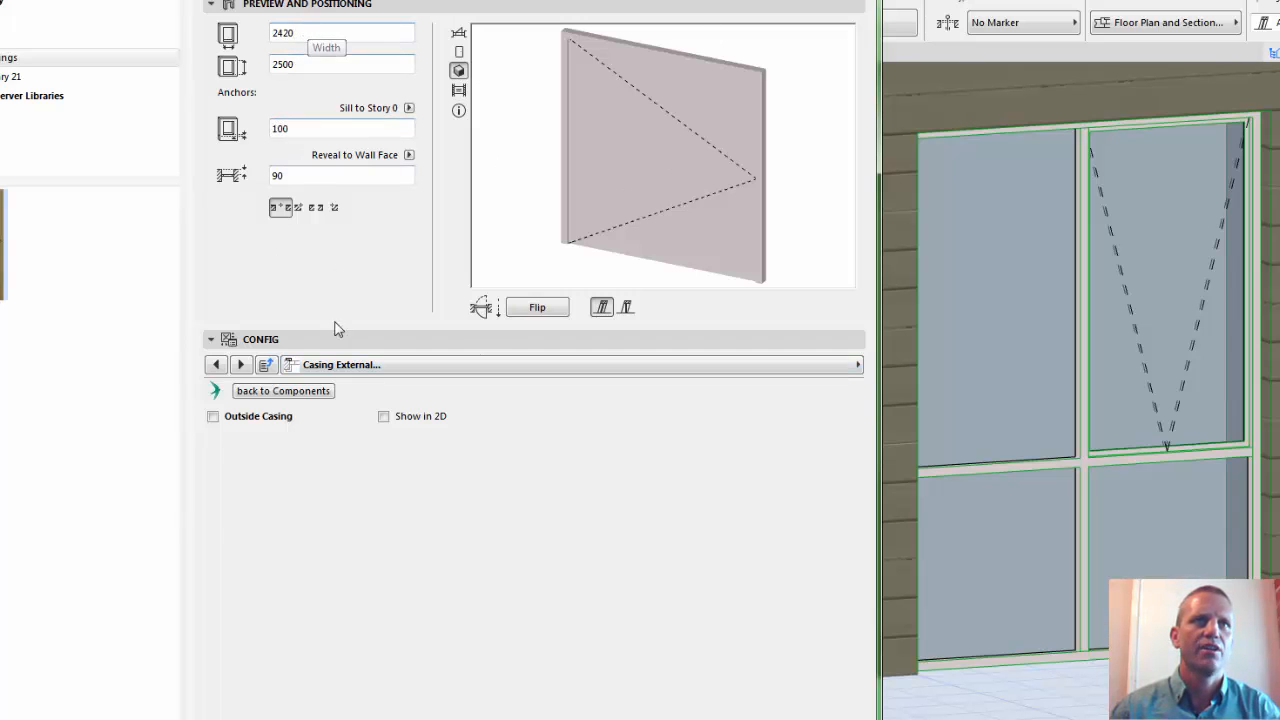
Set the door's overall width to 900 and its height to 2040
{"action": "double_click", "coordinate": [306, 34]}
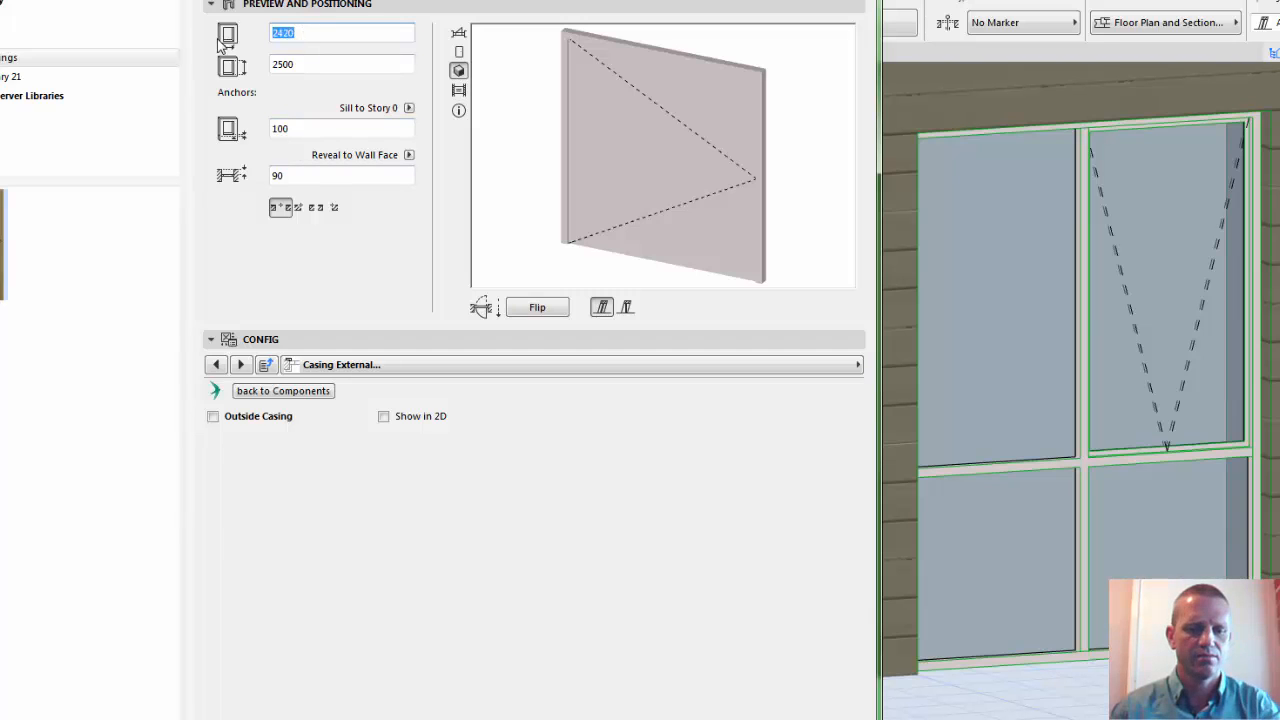
{"action": "type", "text": "900"}
{"action": "left_click", "coordinate": [322, 64]}
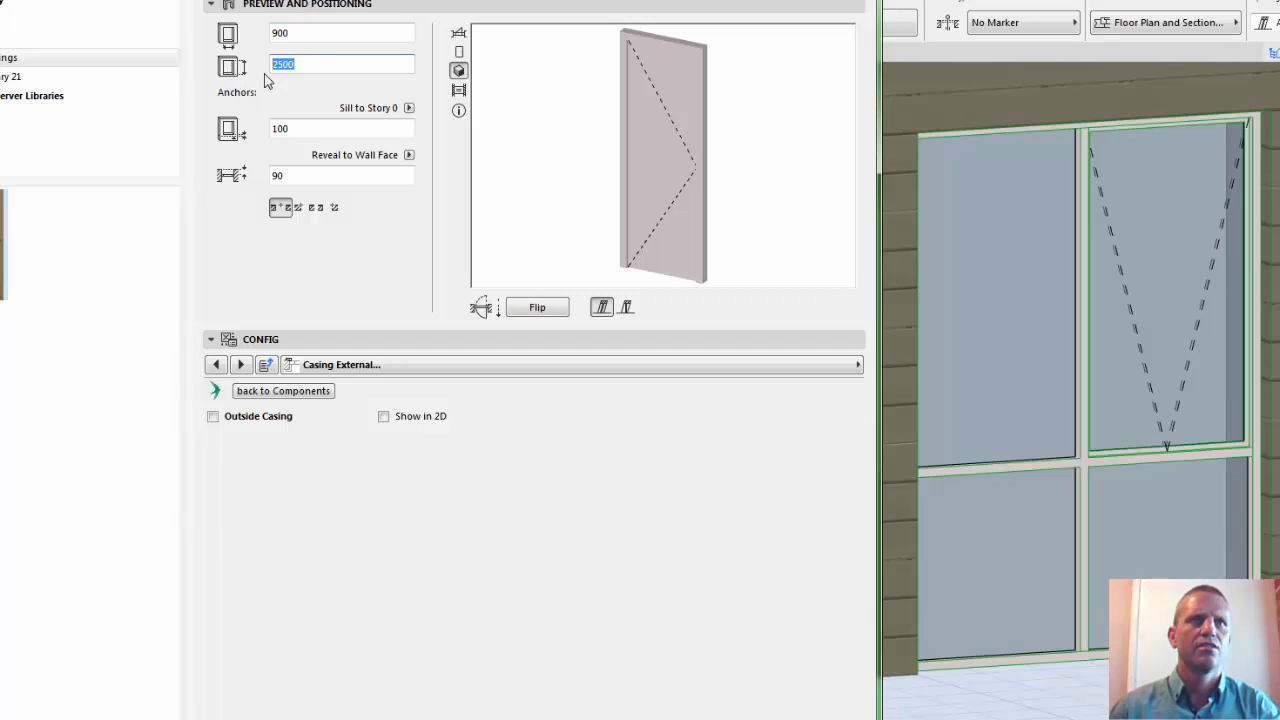
{"action": "type", "text": "21"}
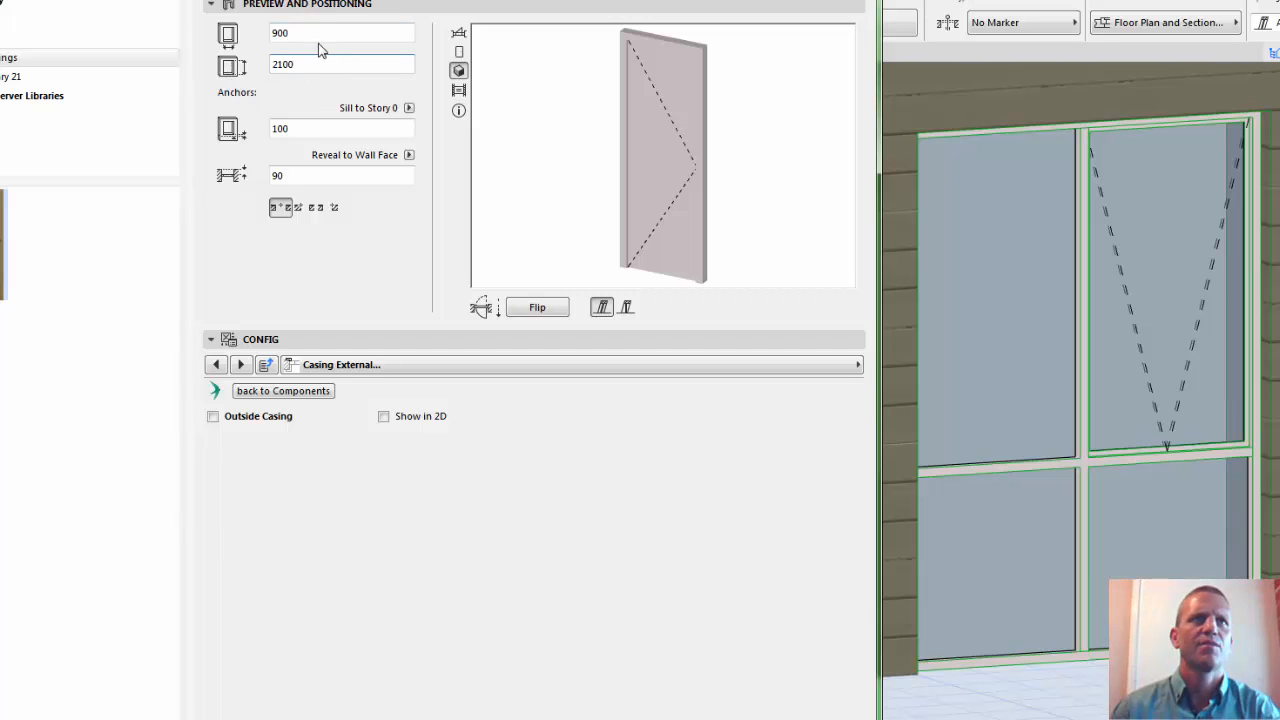
{"action": "left_click", "coordinate": [314, 37]}
{"action": "left_click_drag", "start_coordinate": [310, 64], "coordinate": [281, 65]}
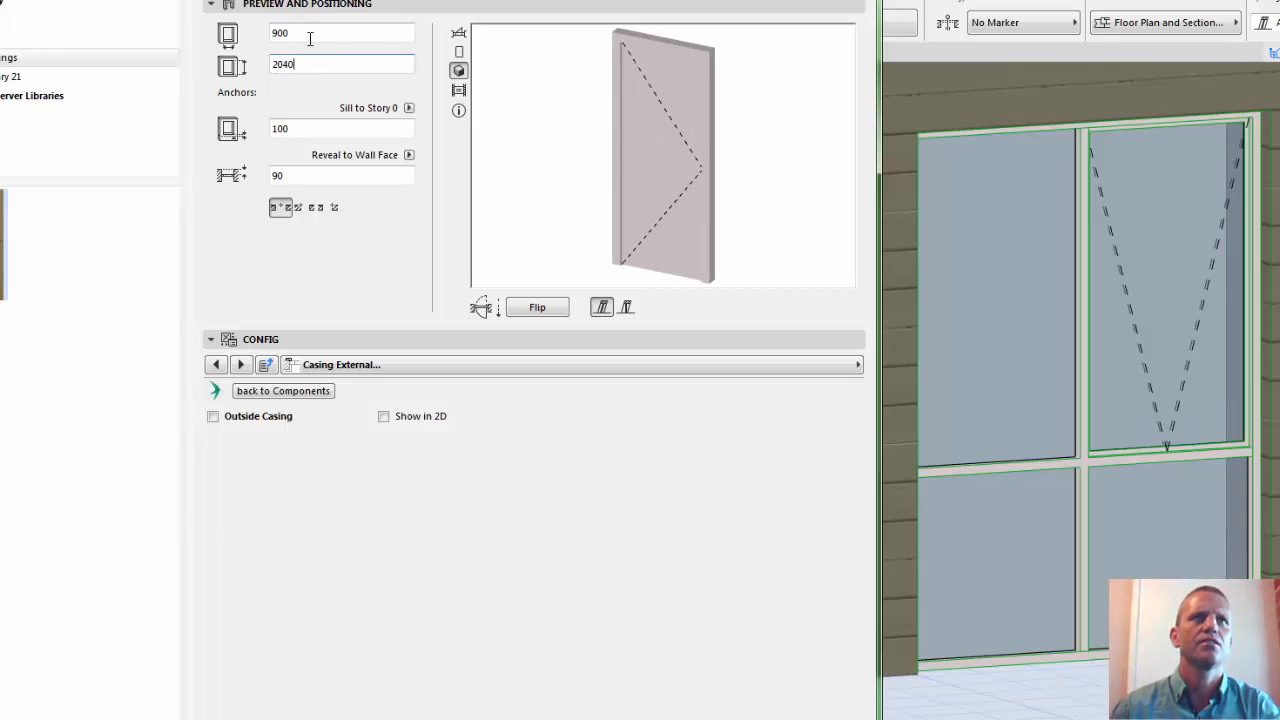
{"action": "left_click", "coordinate": [310, 38]}
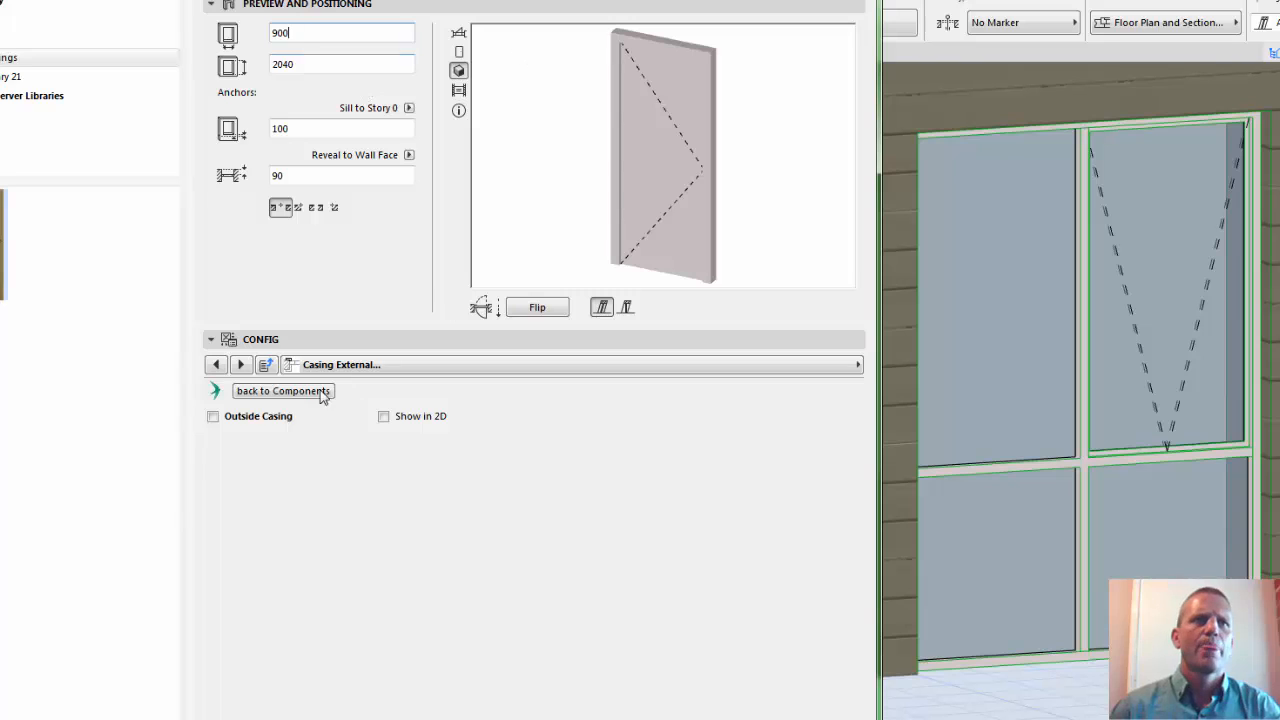
Set the door's rectangular frame profile to a width of 40 and a depth of 90
{"action": "left_click", "coordinate": [393, 366]}
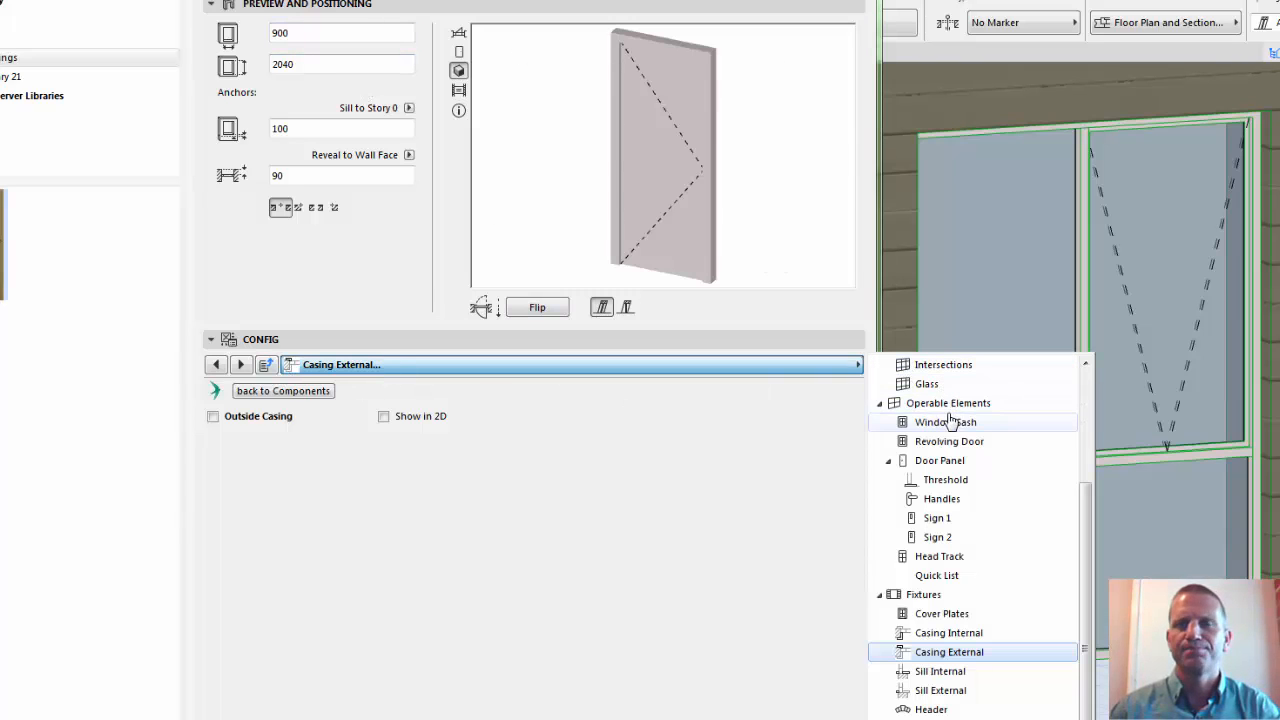
{"action": "scroll", "coordinate": [950, 410], "scroll_direction": "up", "scroll_amount": 2}
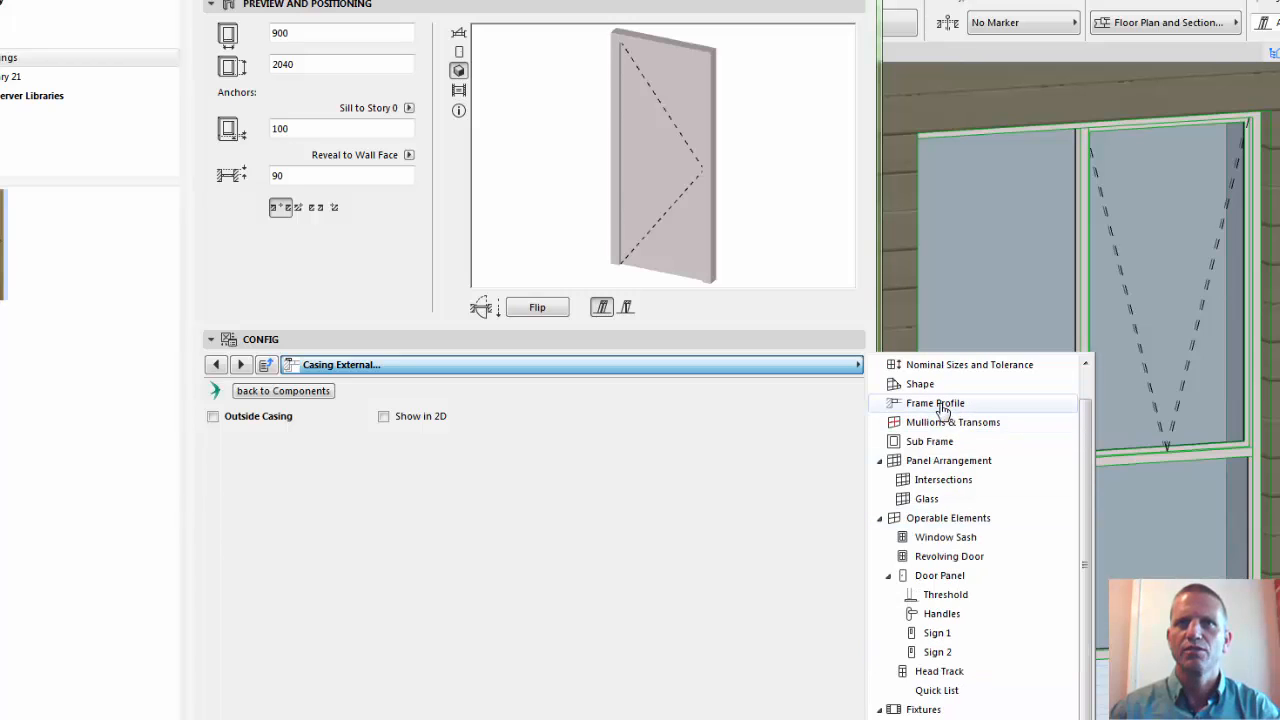
{"action": "left_click", "coordinate": [940, 405]}
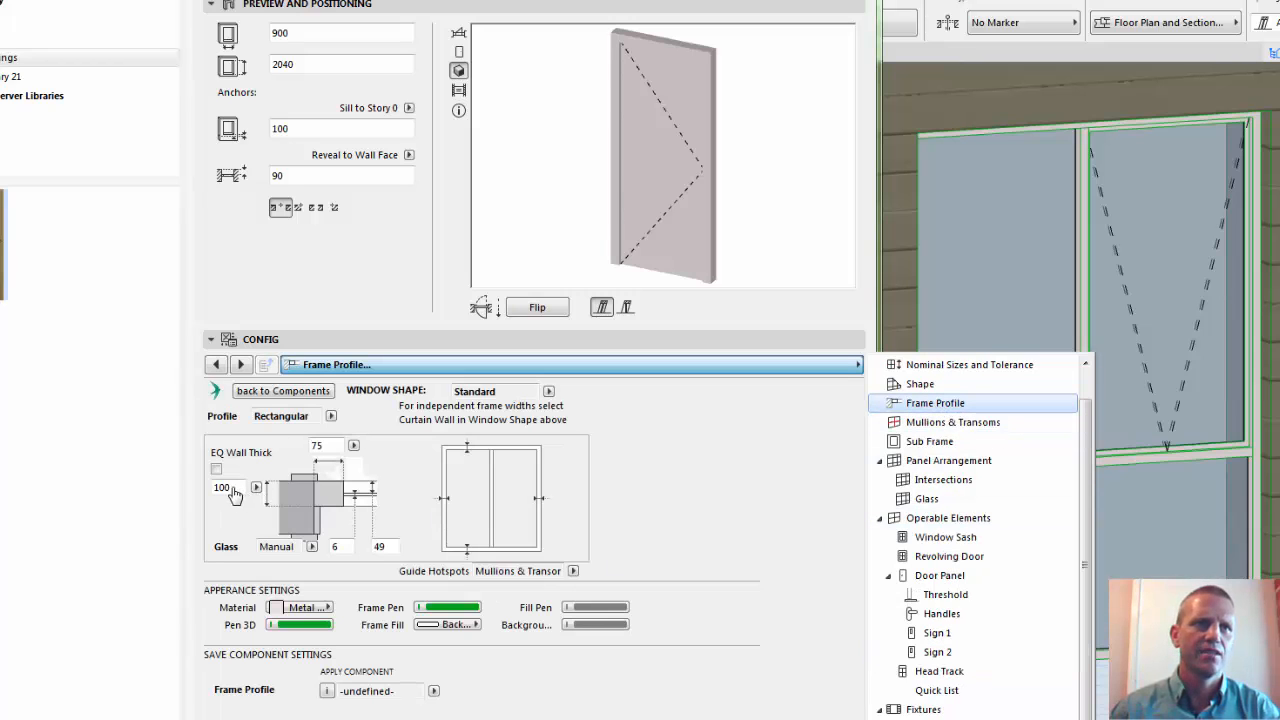
{"action": "left_click", "coordinate": [229, 489]}
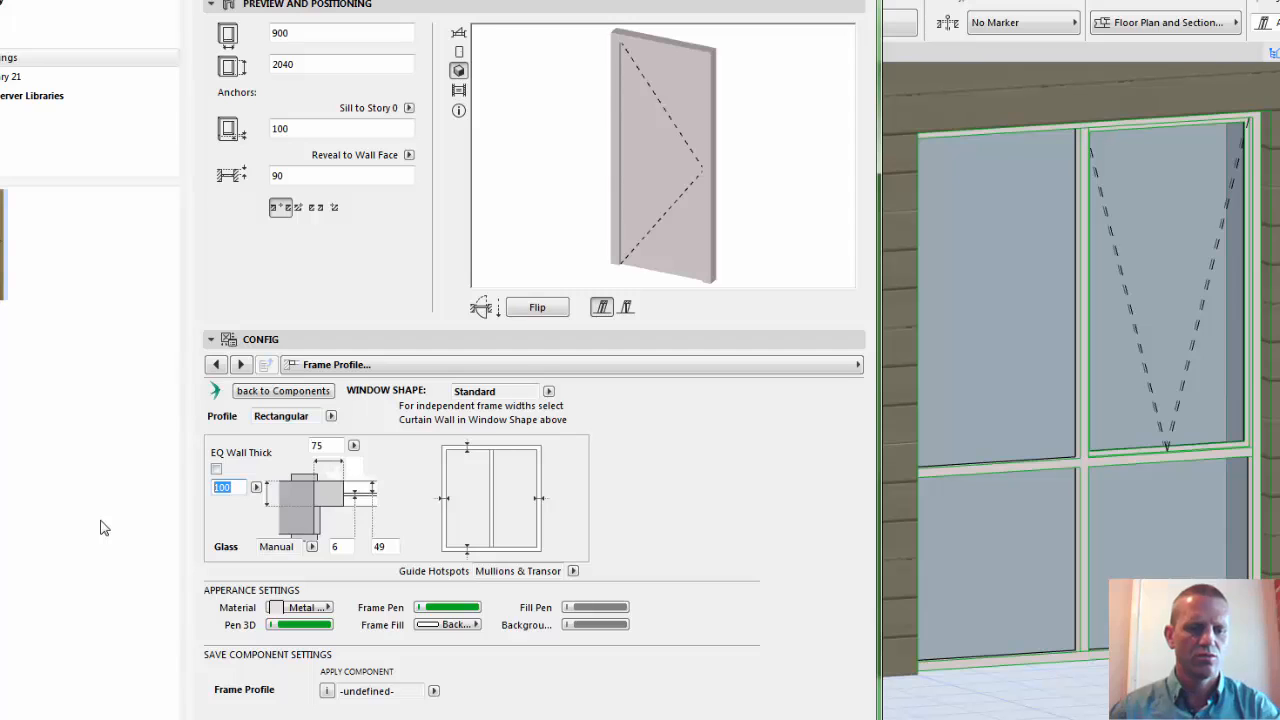
{"action": "type", "text": "70"}
{"action": "left_click", "coordinate": [330, 447]}
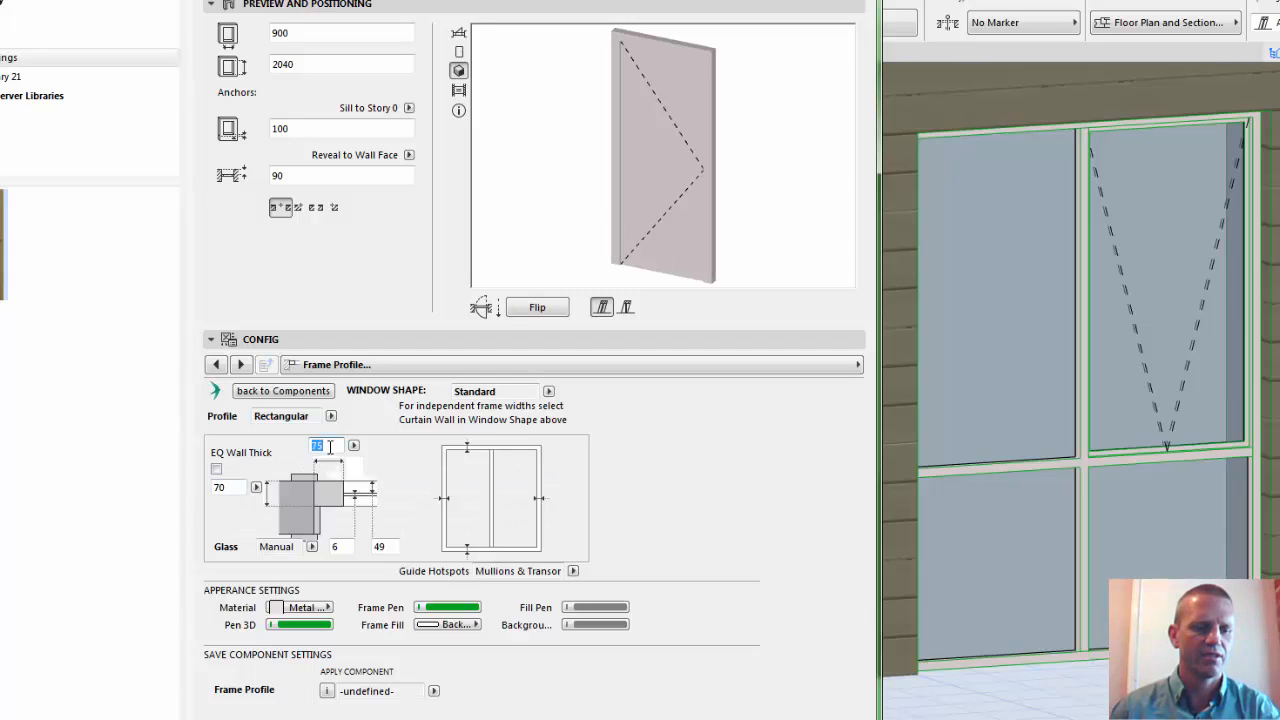
{"action": "type", "text": "40"}
{"action": "left_click", "coordinate": [229, 487]}
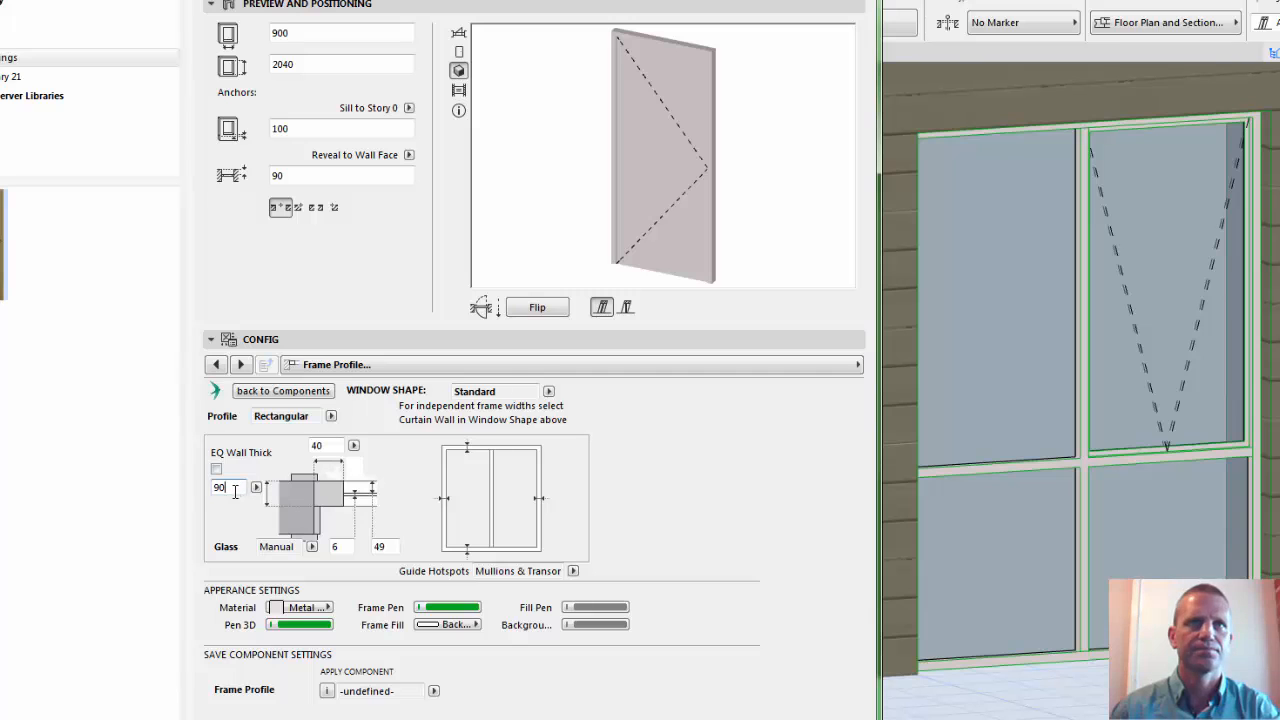
Review the door's component hierarchy, examining what is grouped under Panel Arrangement, Operable Elements, Door Panel and Fixtures
{"action": "left_click", "coordinate": [512, 366]}
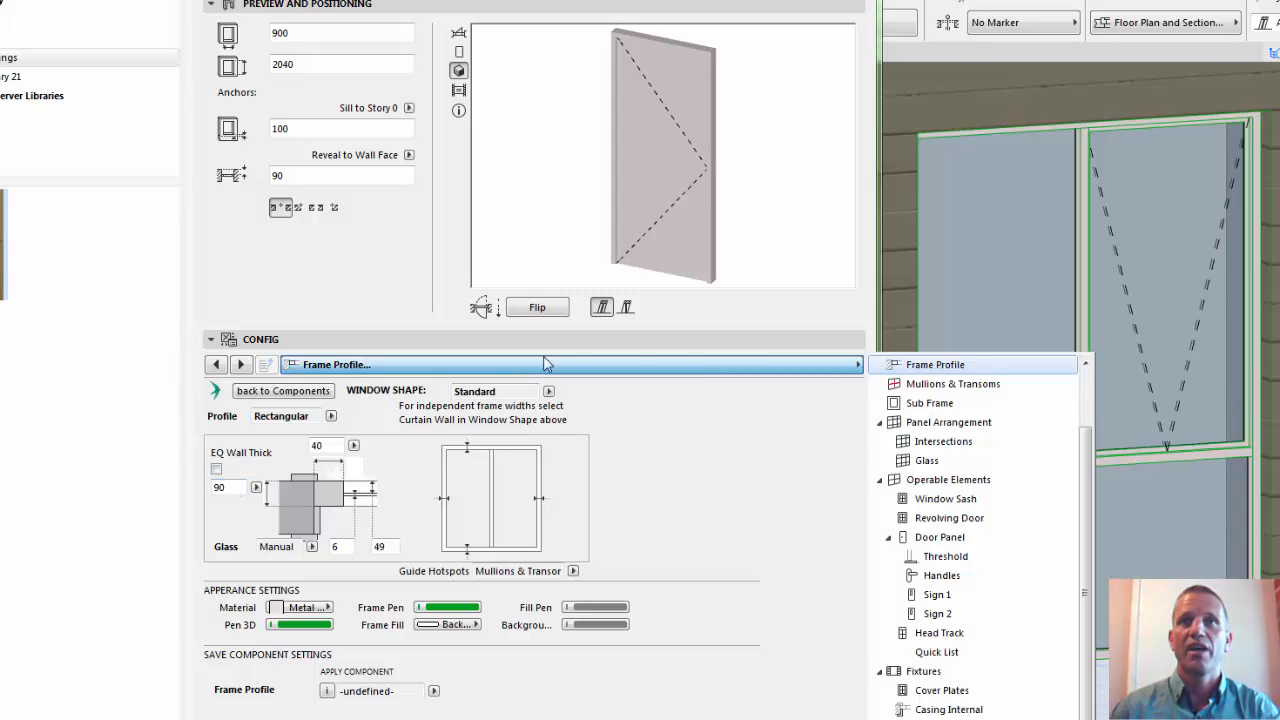
{"action": "left_click", "coordinate": [948, 422]}
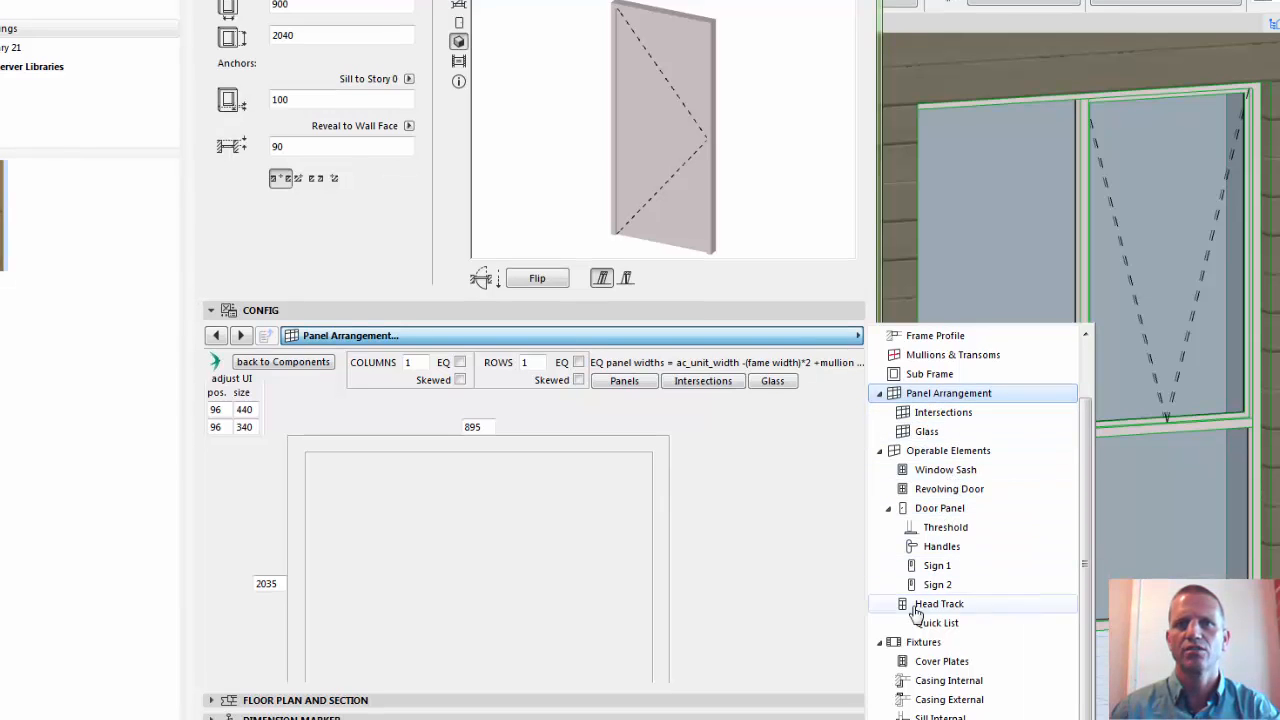
{"action": "scroll", "coordinate": [885, 648], "scroll_direction": "up", "scroll_amount": 2}
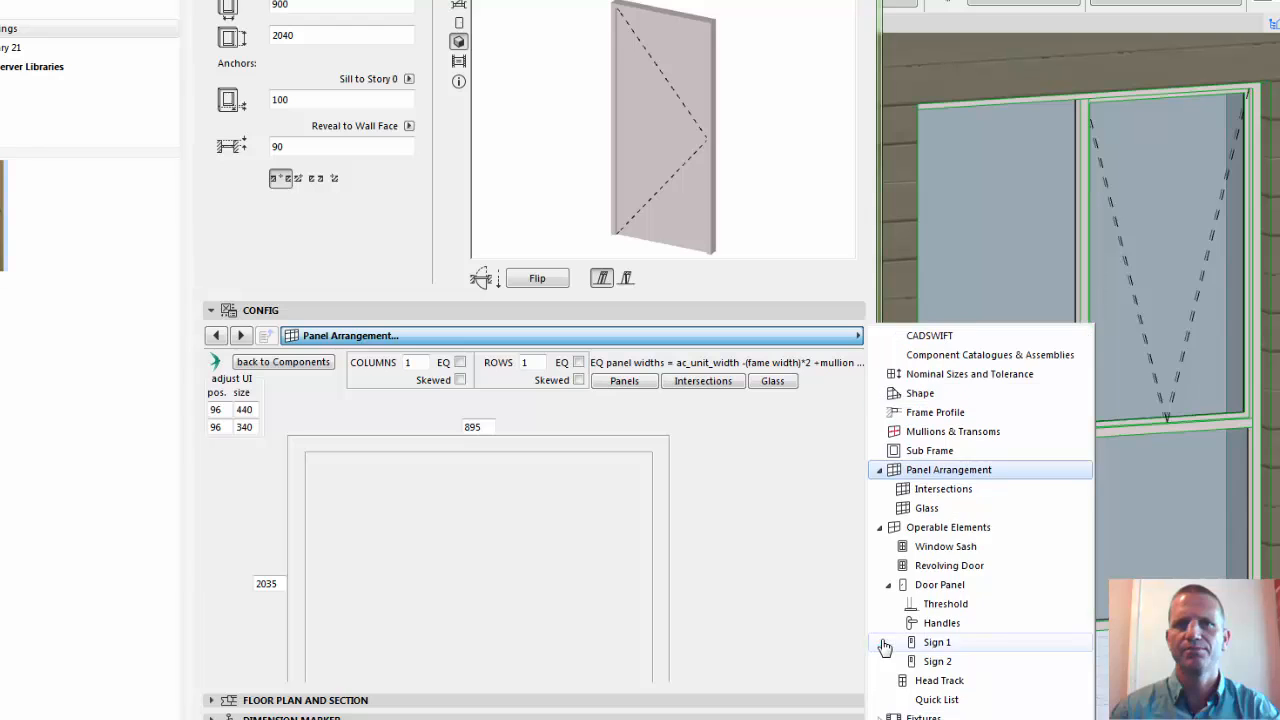
{"action": "left_click", "coordinate": [888, 584]}
{"action": "left_click", "coordinate": [880, 527]}
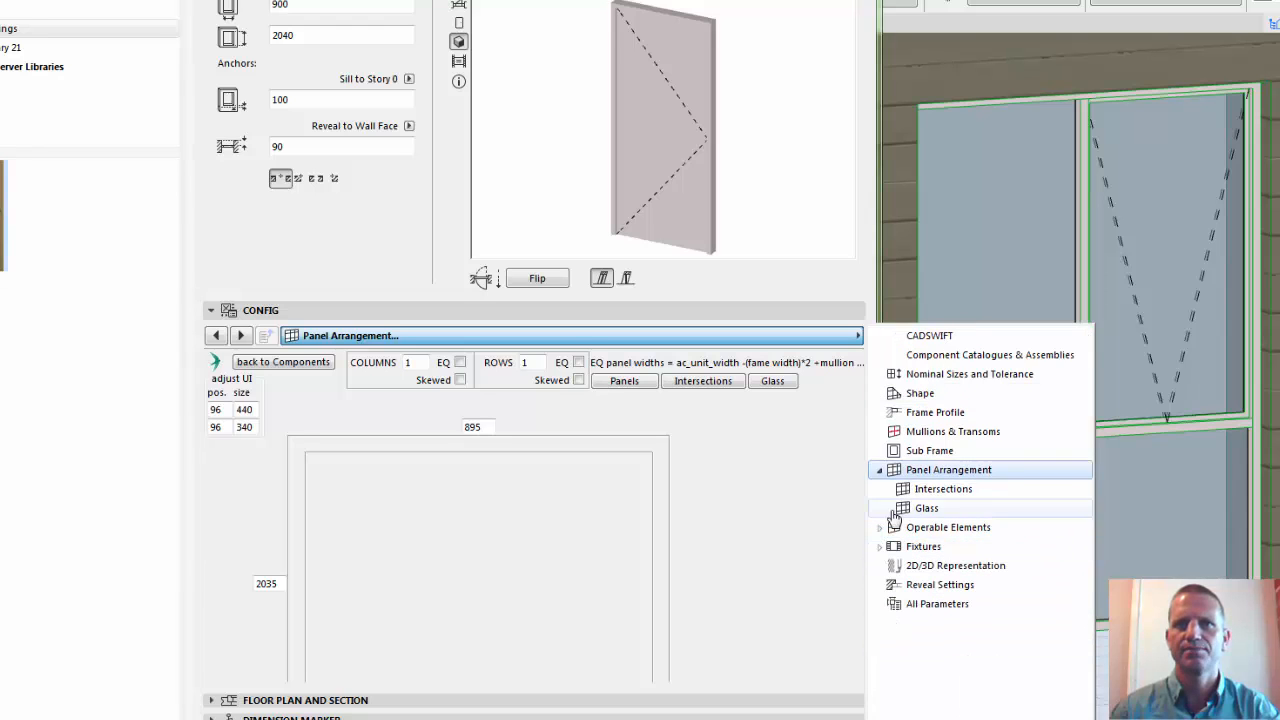
{"action": "left_click", "coordinate": [880, 470]}
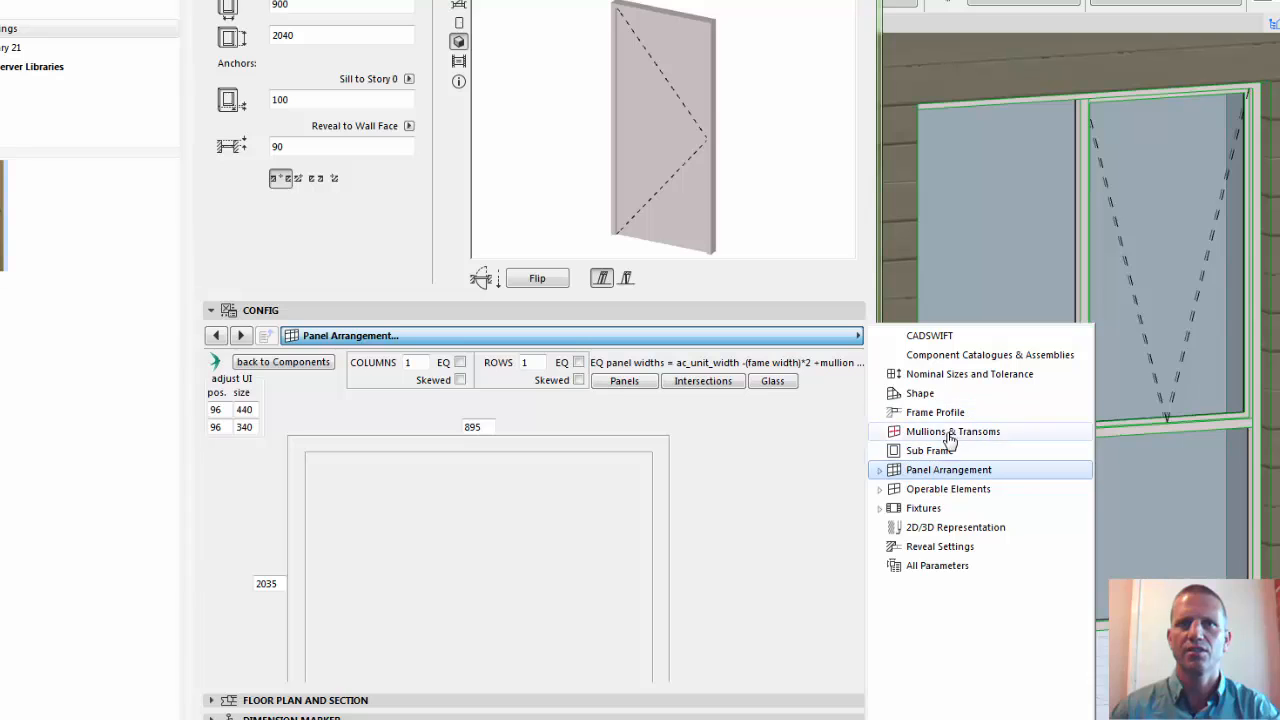
{"action": "left_click", "coordinate": [881, 471]}
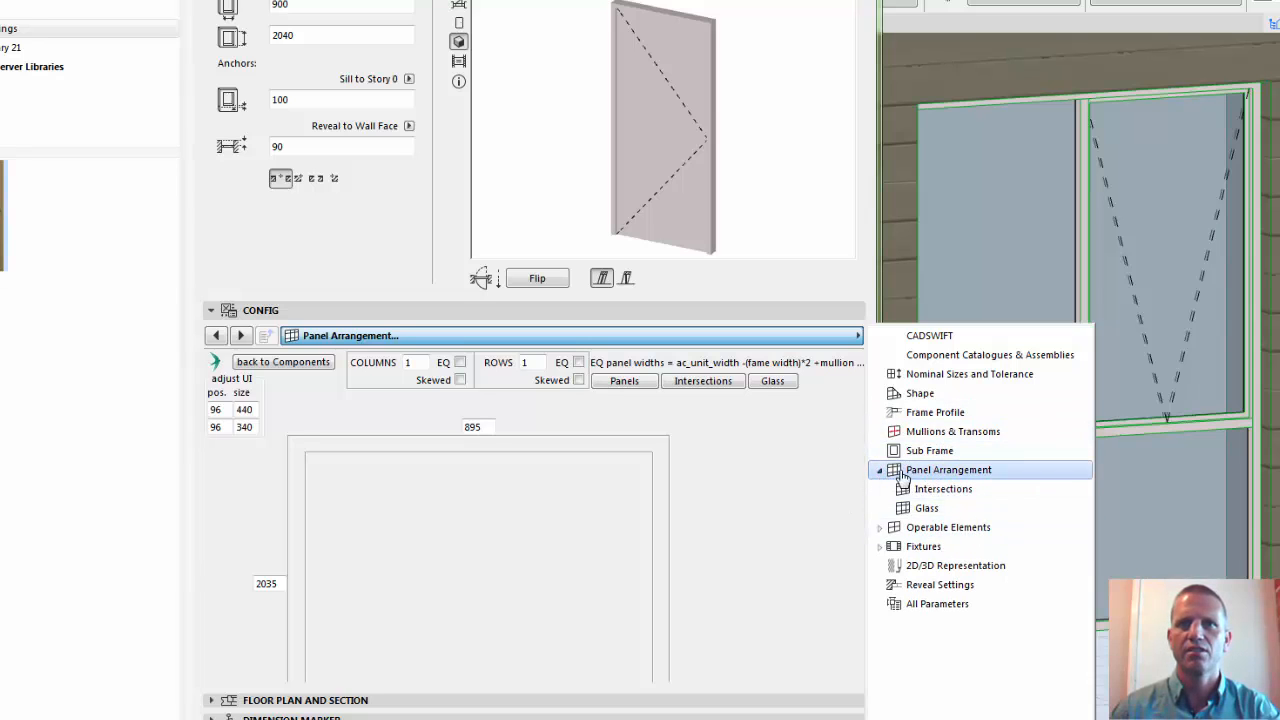
{"action": "left_click", "coordinate": [881, 527]}
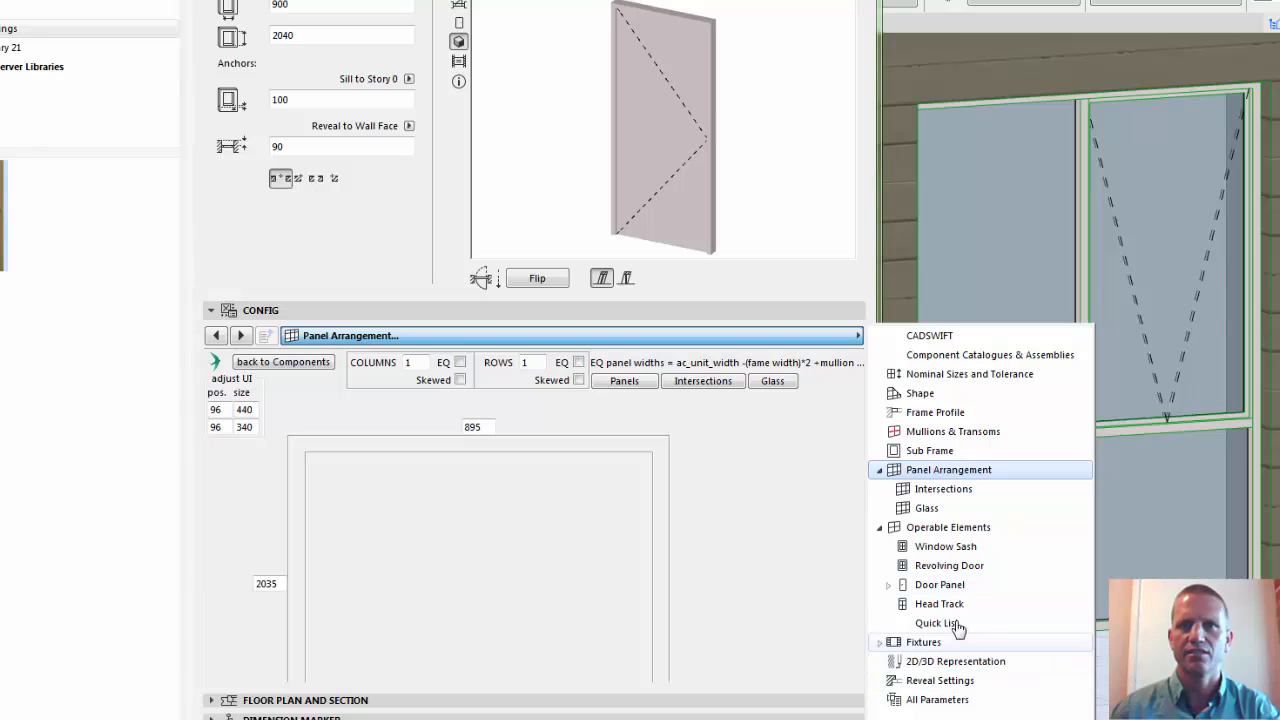
{"action": "left_click", "coordinate": [888, 585]}
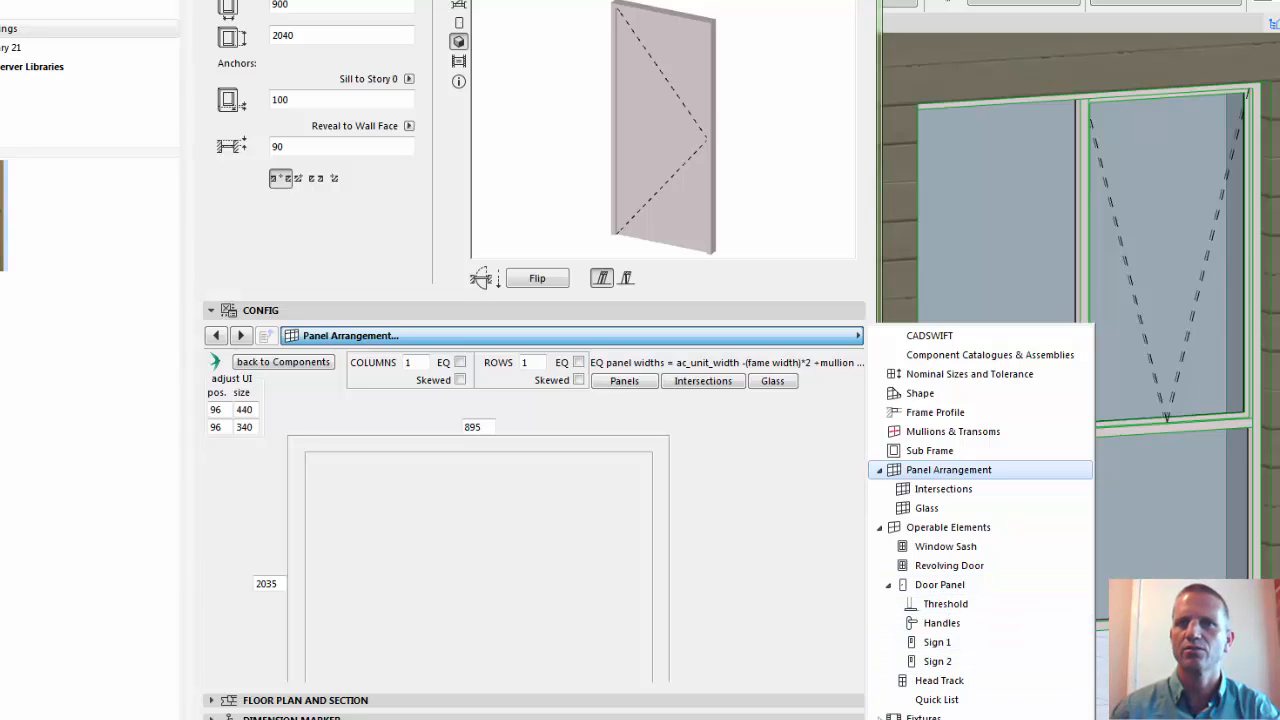
{"action": "left_click", "coordinate": [888, 585]}
{"action": "left_click", "coordinate": [879, 642]}
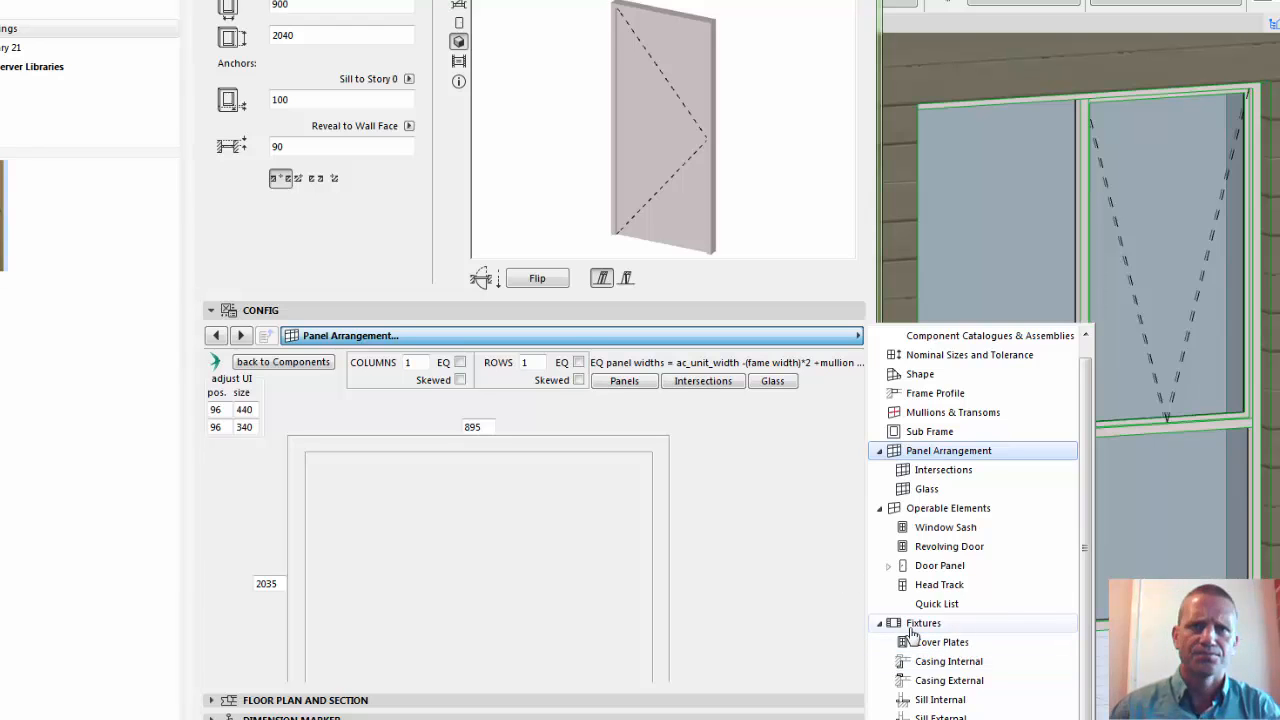
Open the Door Panel settings for opening 1 and examine the panel's cut and profile options
{"action": "left_click", "coordinate": [930, 566]}
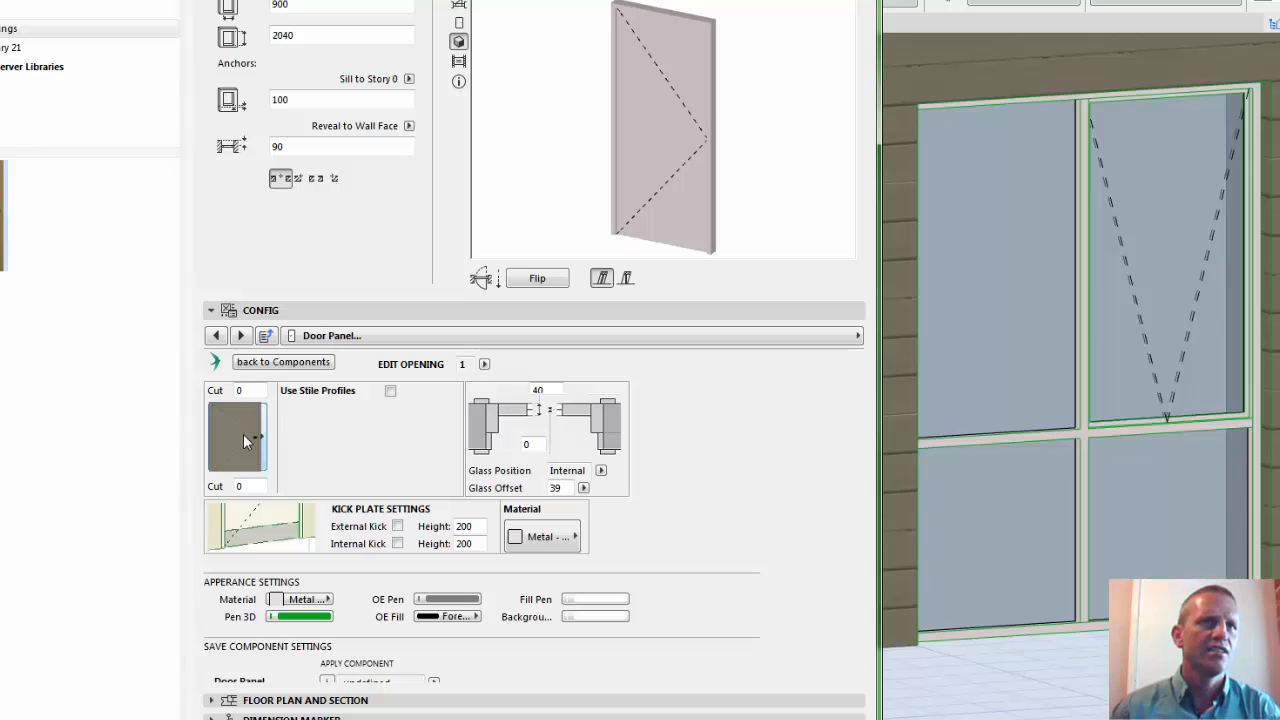
{"action": "left_click", "coordinate": [241, 437]}
{"action": "left_click", "coordinate": [299, 432]}
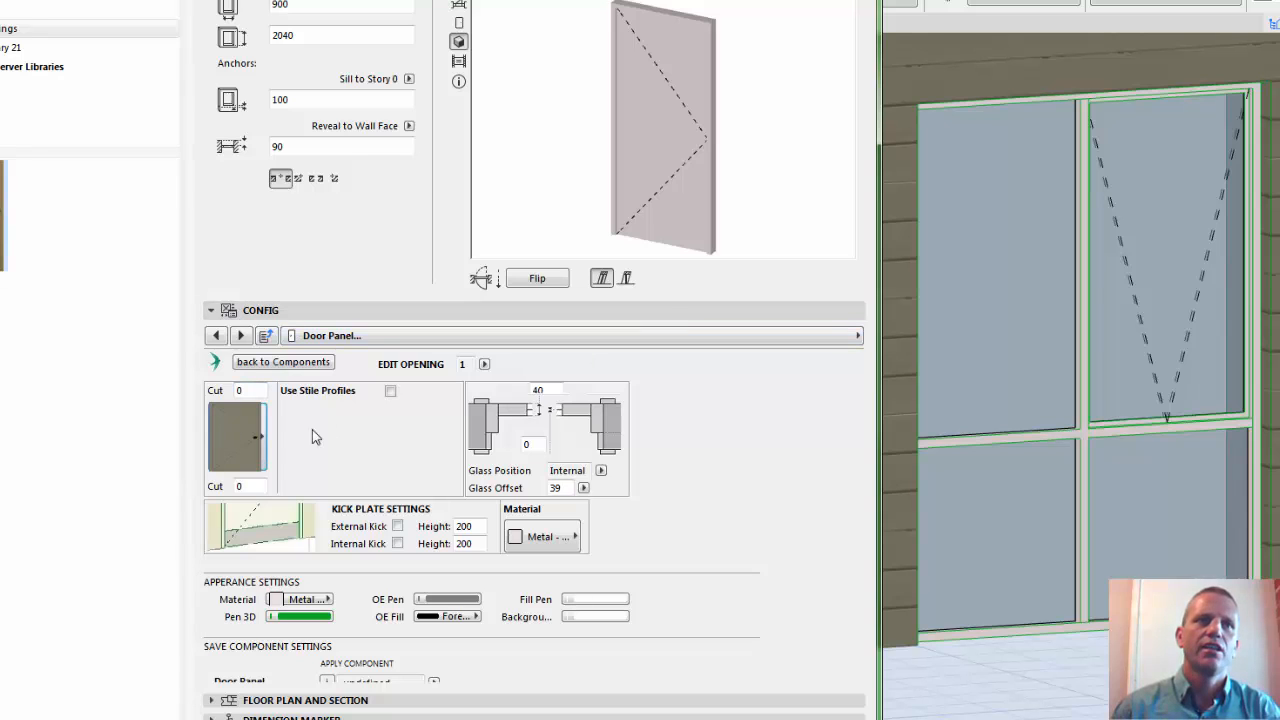
Try a cut of 150 at the bottom of the door panel, and reset that cut to 0
{"action": "left_click", "coordinate": [254, 487]}
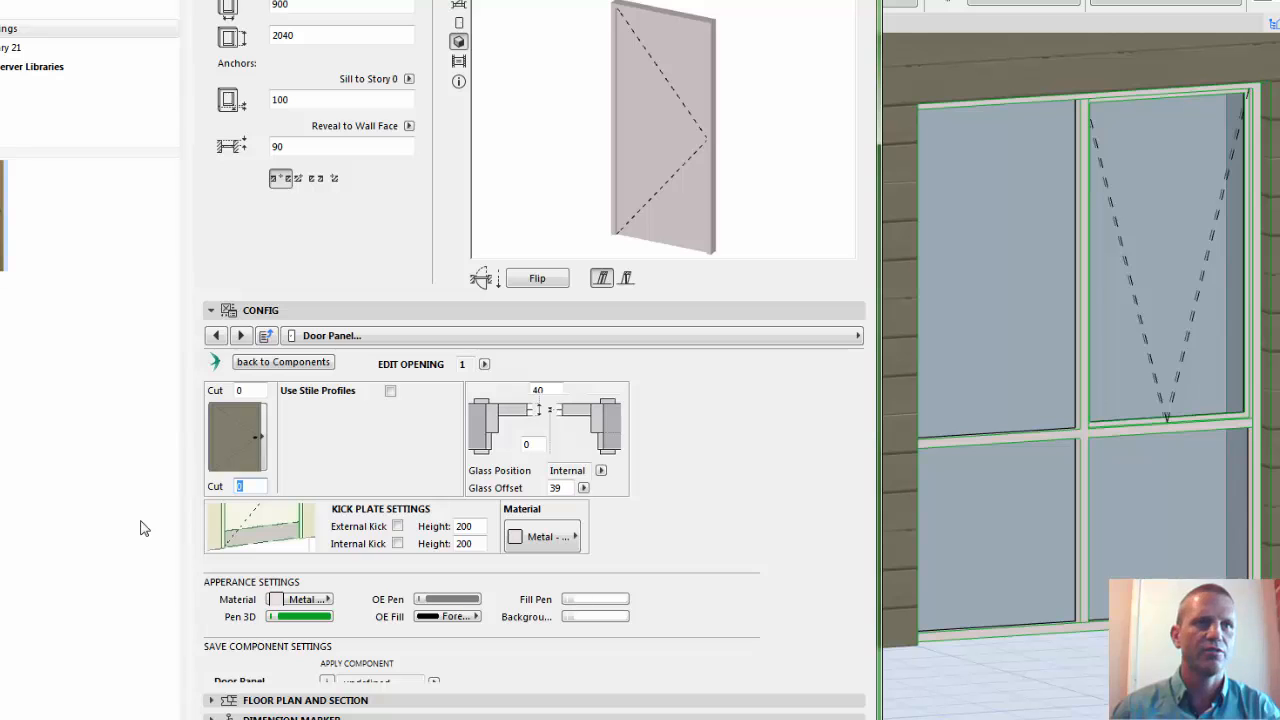
{"action": "type", "text": "15"}
{"action": "key", "text": "Return"}
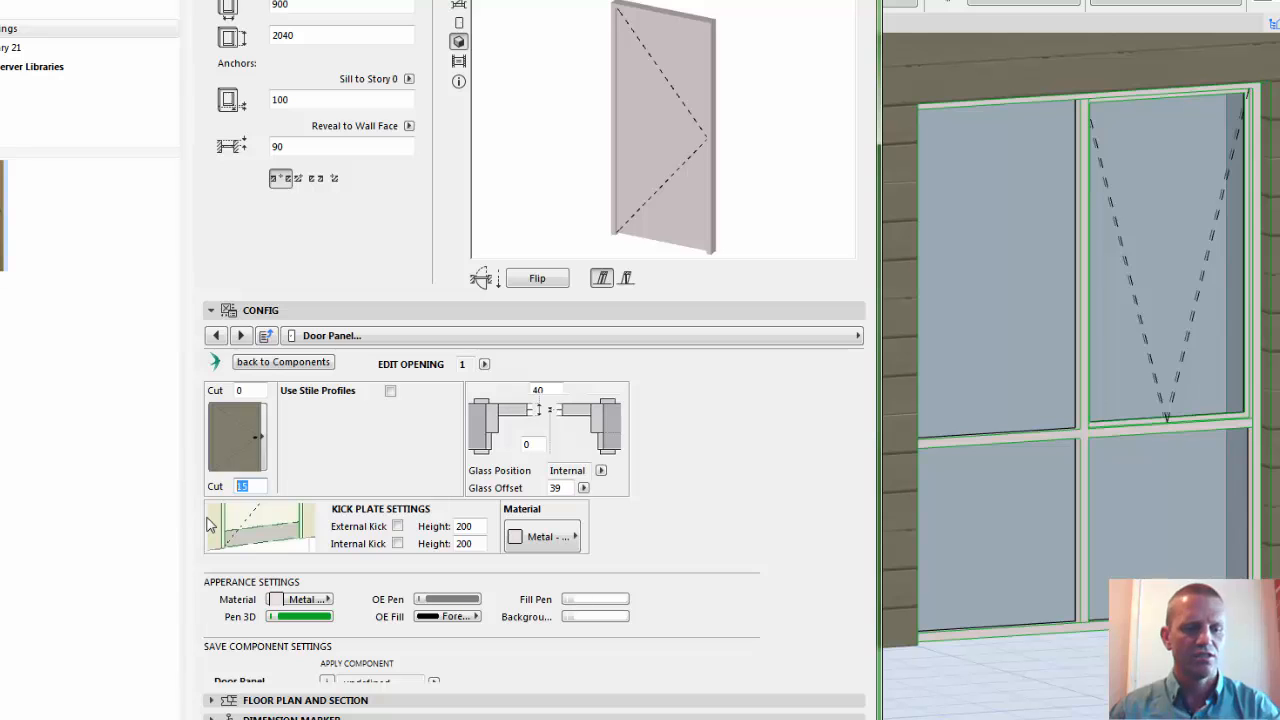
{"action": "type", "text": "0"}
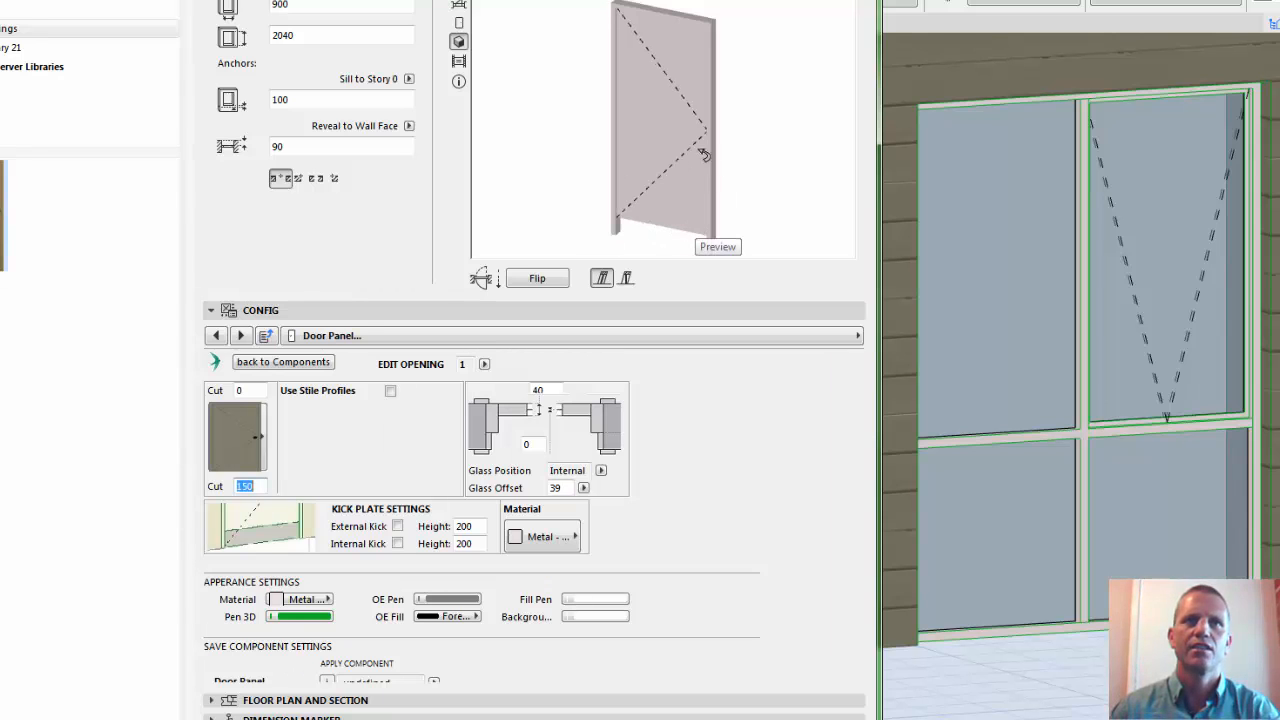
{"action": "left_click", "coordinate": [258, 485]}
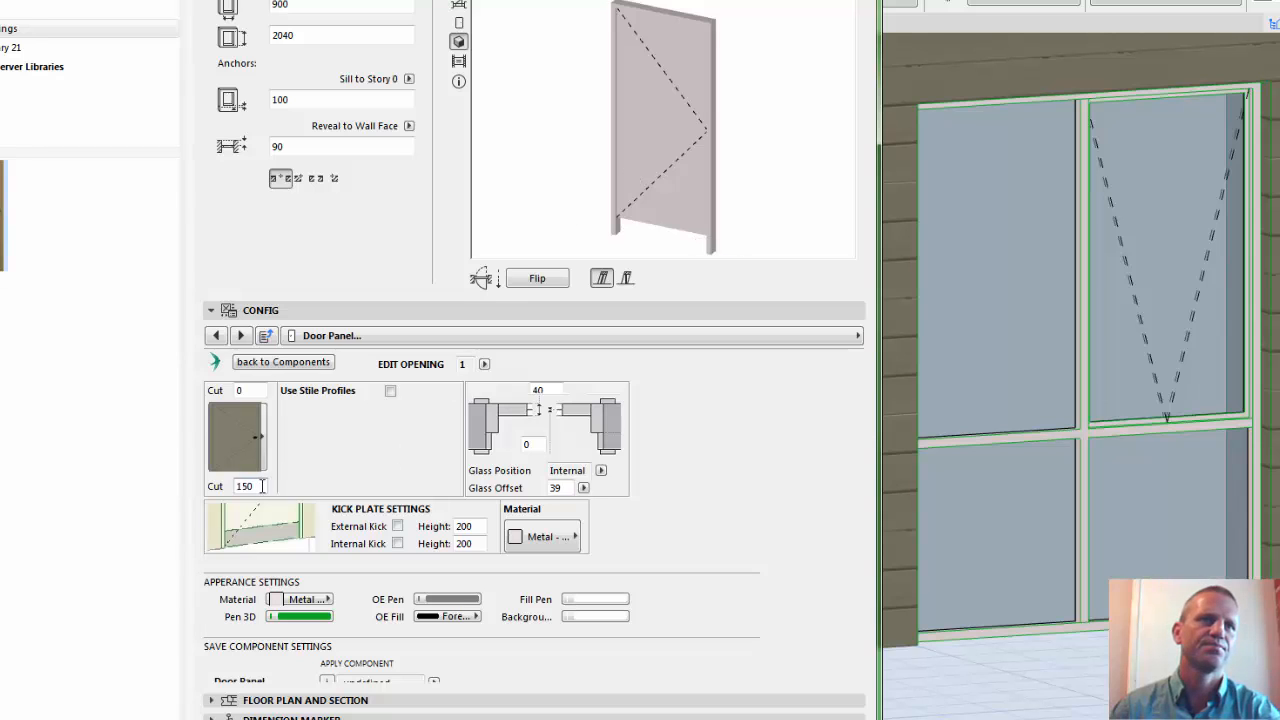
{"action": "type", "text": "0"}
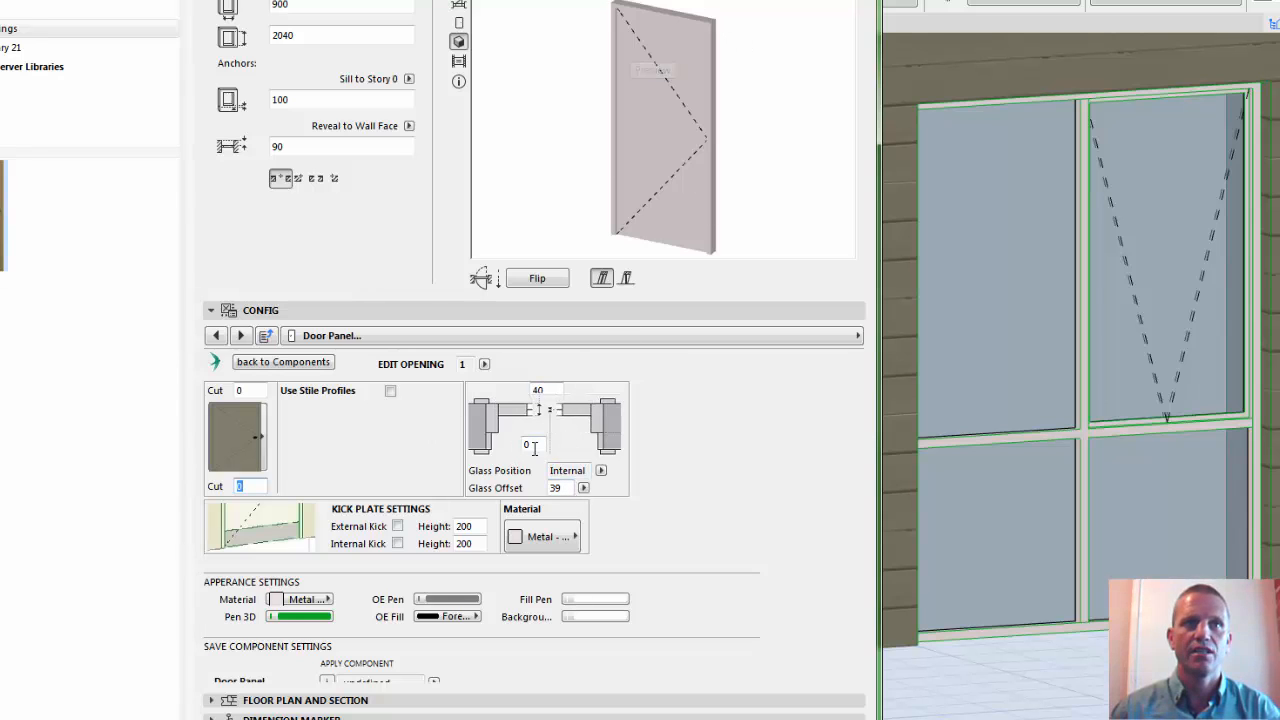
{"action": "left_click", "coordinate": [540, 390]}
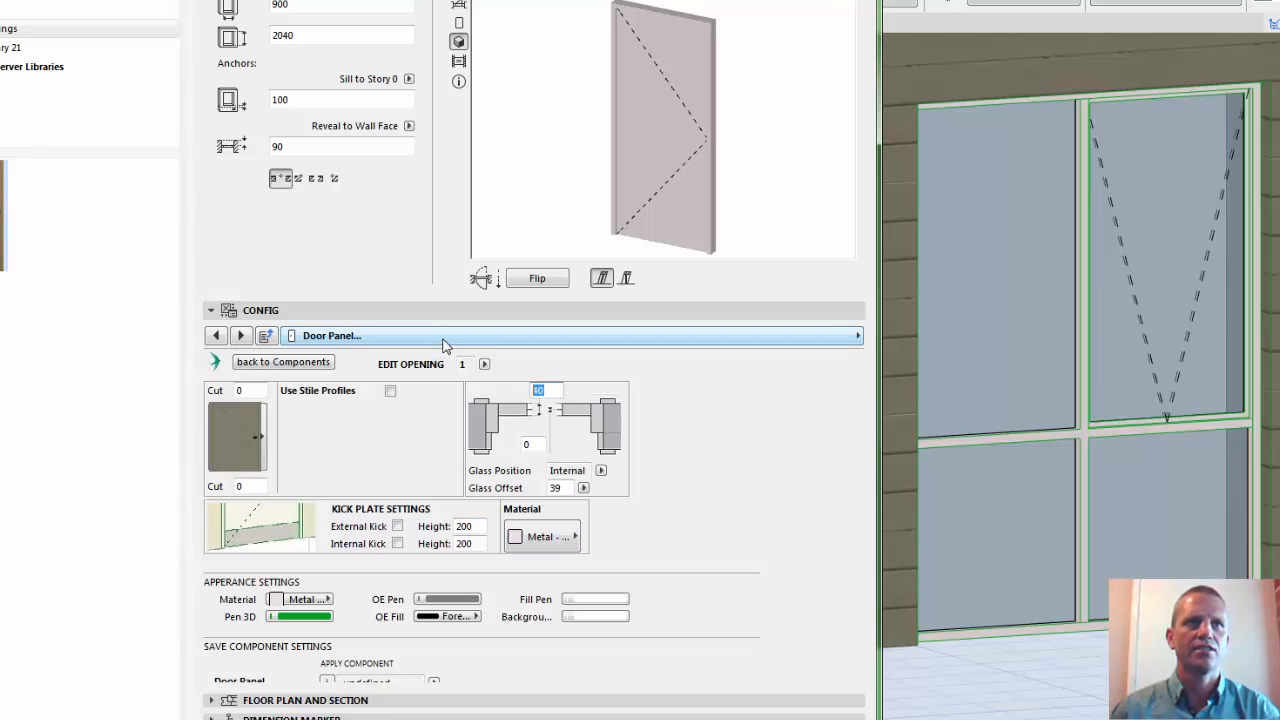
Open the Threshold settings of the door panel for opening 1 and turn the threshold on
{"action": "left_click", "coordinate": [476, 342]}
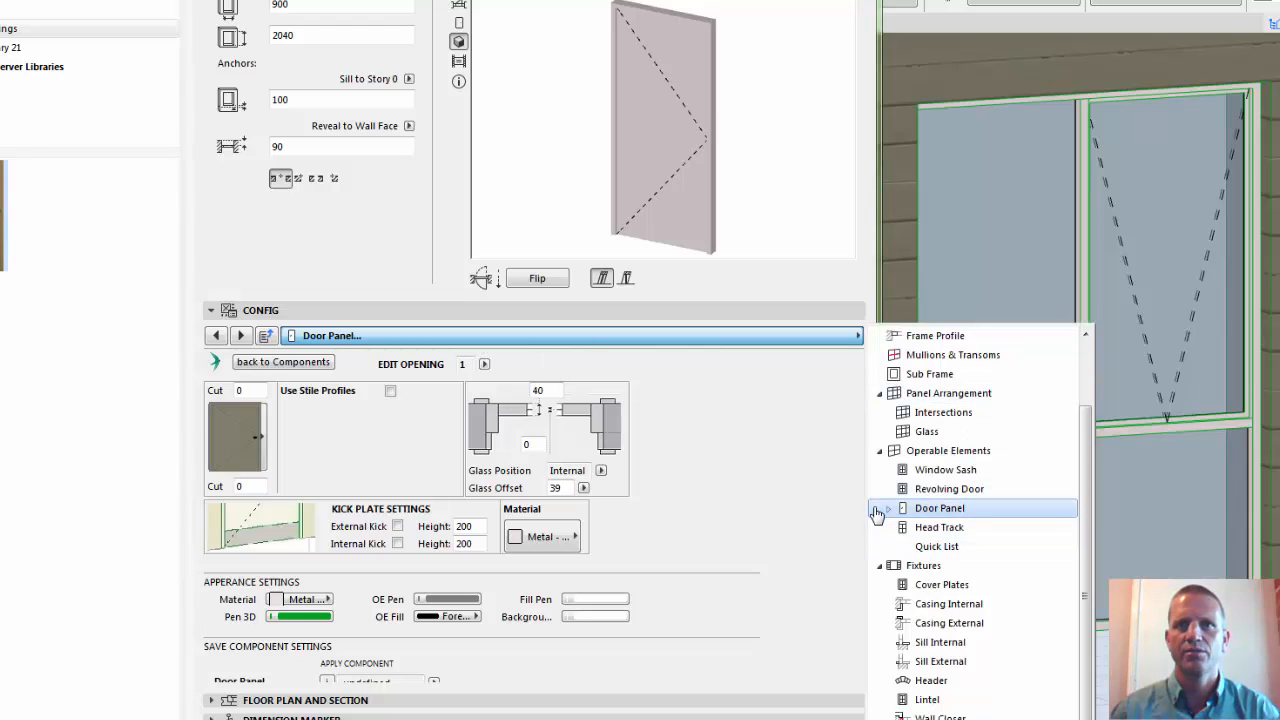
{"action": "left_click", "coordinate": [887, 509]}
{"action": "left_click", "coordinate": [950, 527]}
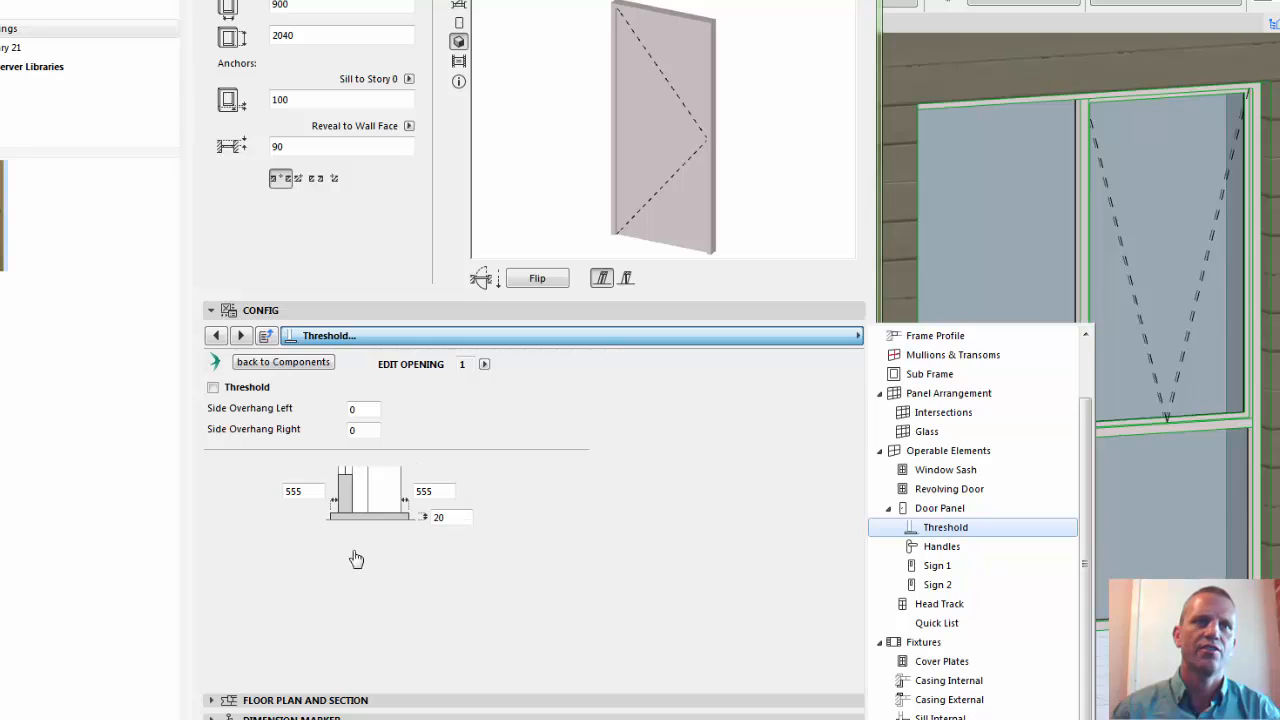
{"action": "left_click", "coordinate": [304, 492]}
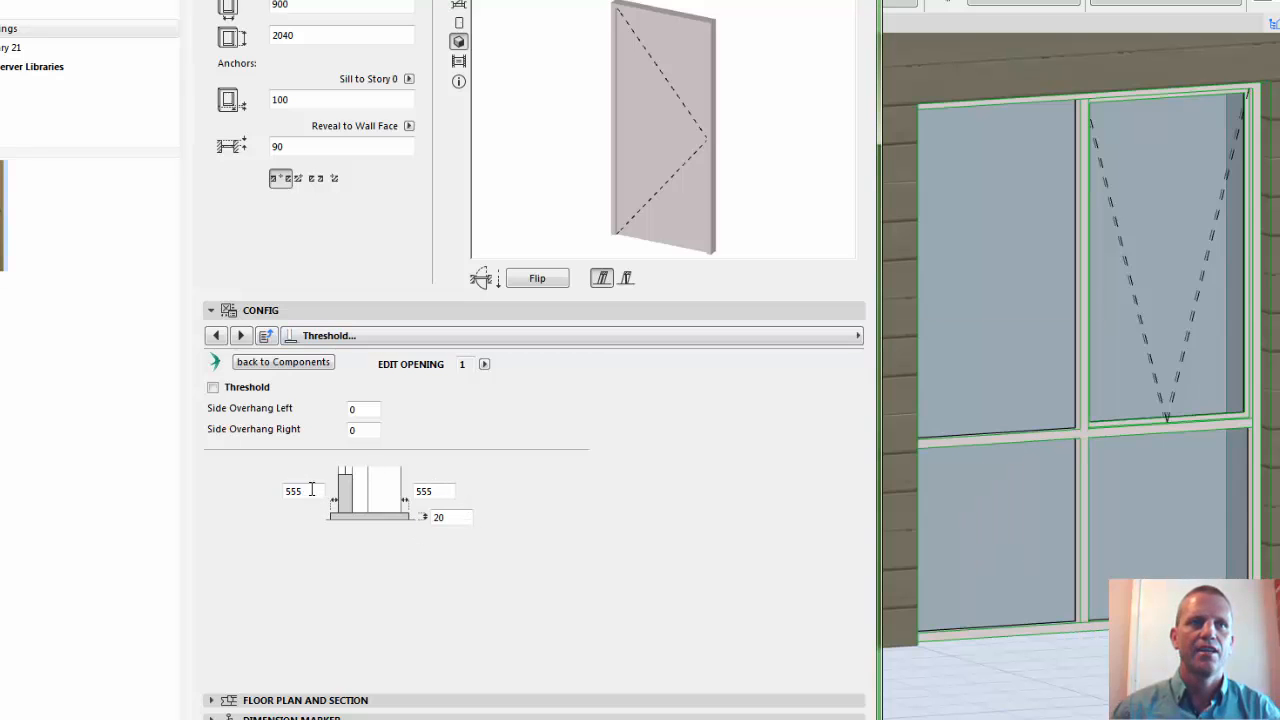
{"action": "left_click_drag", "start_coordinate": [275, 490], "coordinate": [185, 505]}
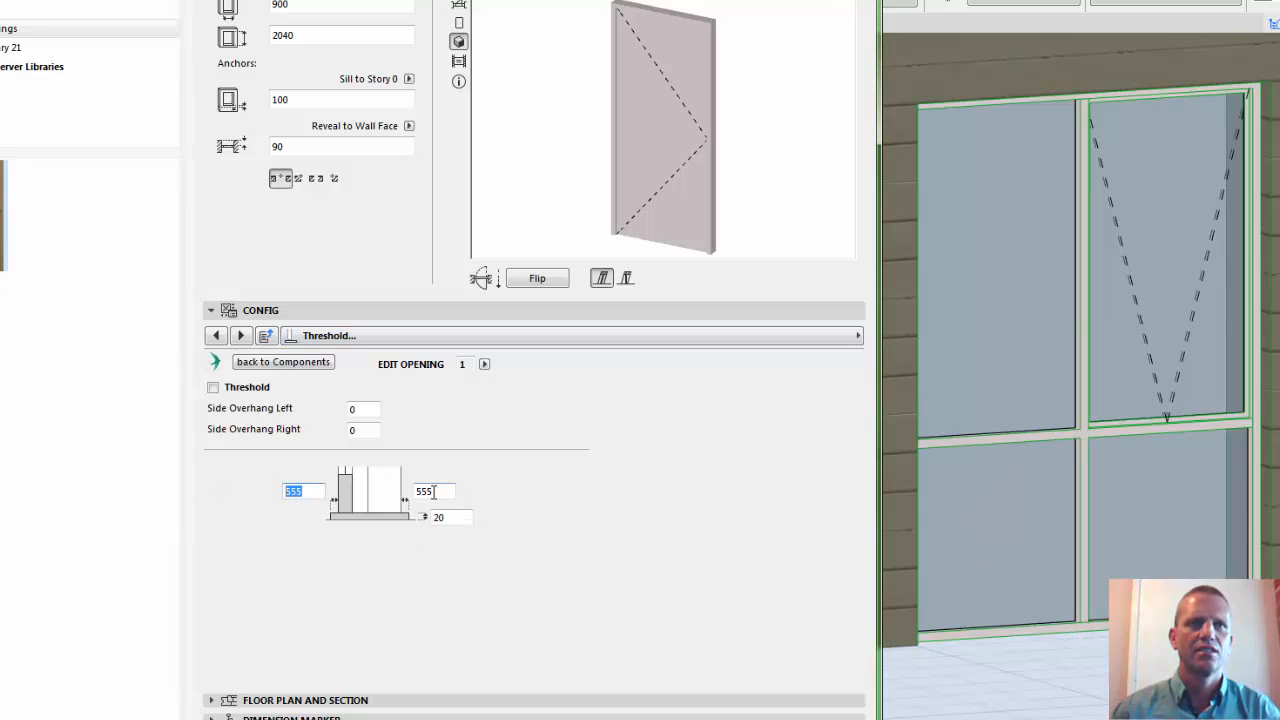
{"action": "left_click", "coordinate": [212, 387]}
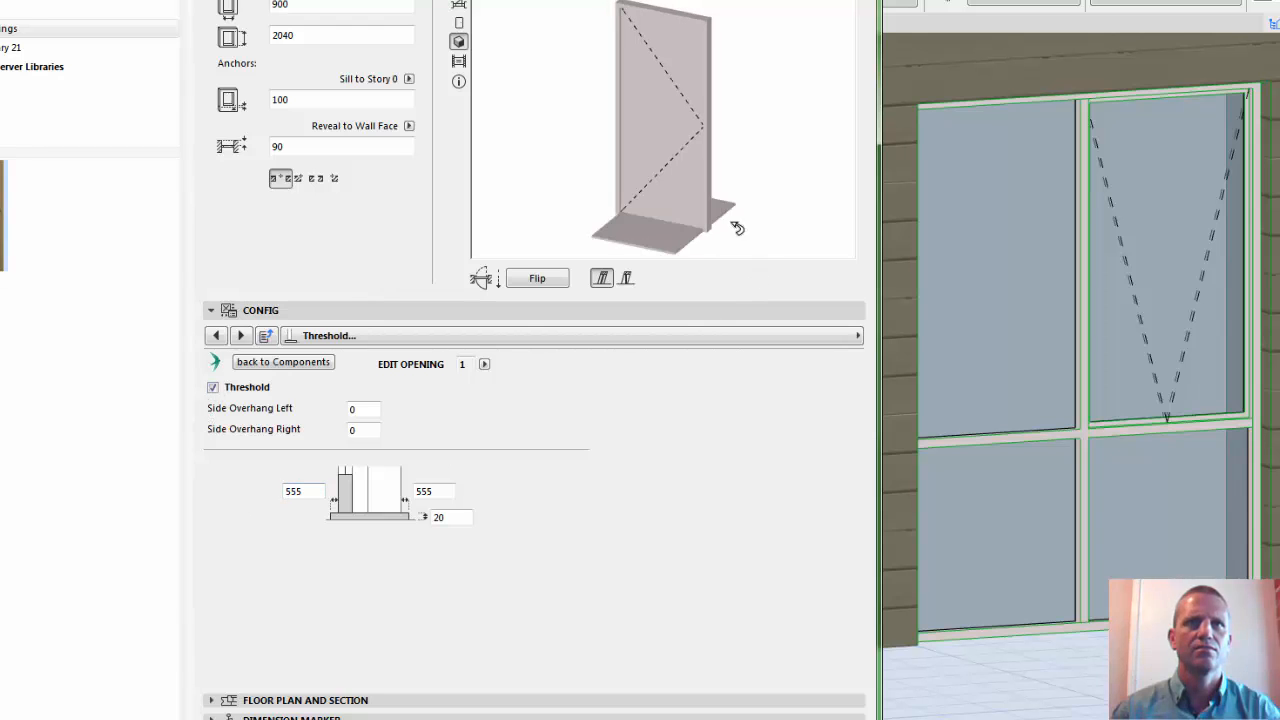
Set the threshold's projections on both faces of the door to 0 and turn the threshold off
{"action": "left_click_drag", "start_coordinate": [312, 492], "coordinate": [251, 497]}
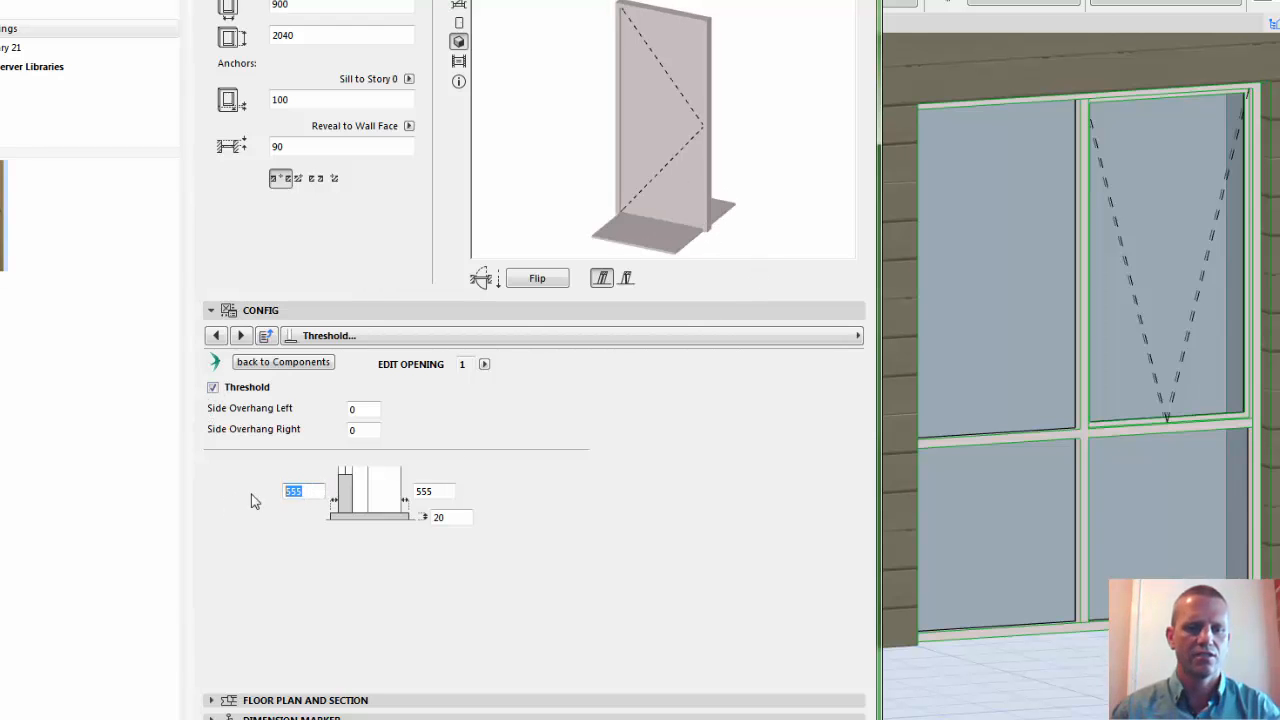
{"action": "type", "text": "0"}
{"action": "double_click", "coordinate": [438, 492]}
{"action": "type", "text": "0"}
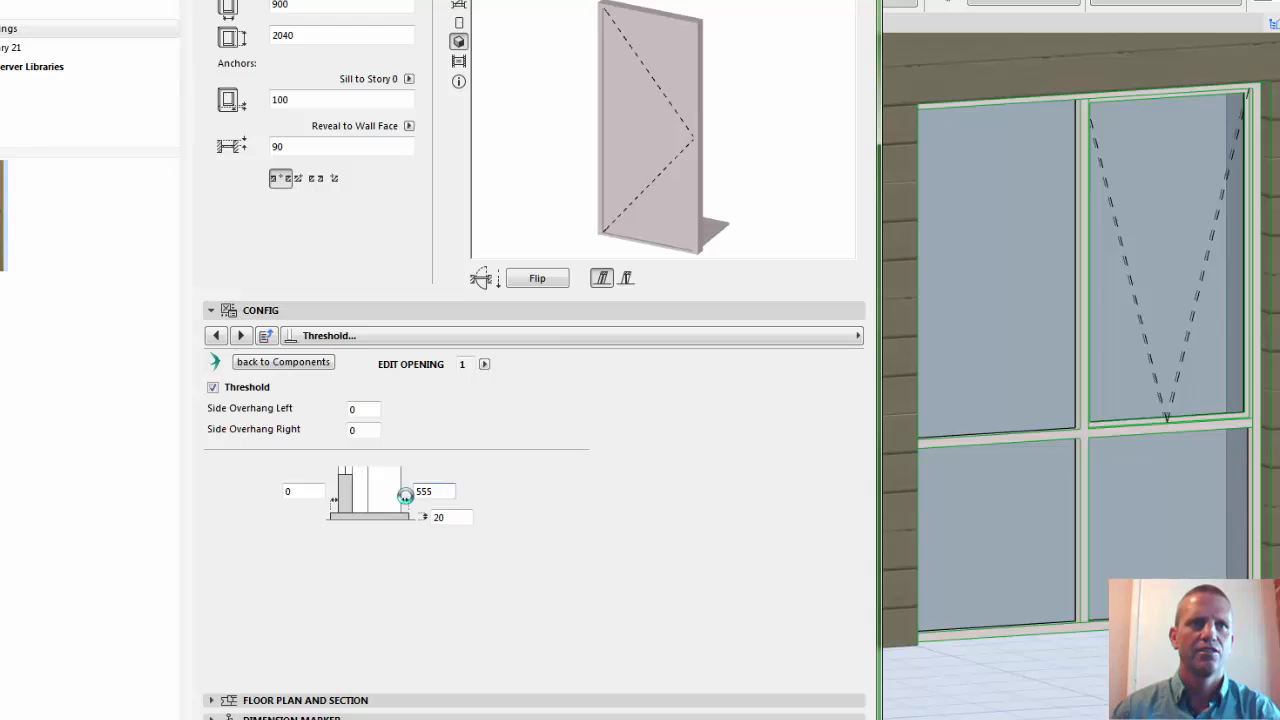
{"action": "double_click", "coordinate": [440, 518]}
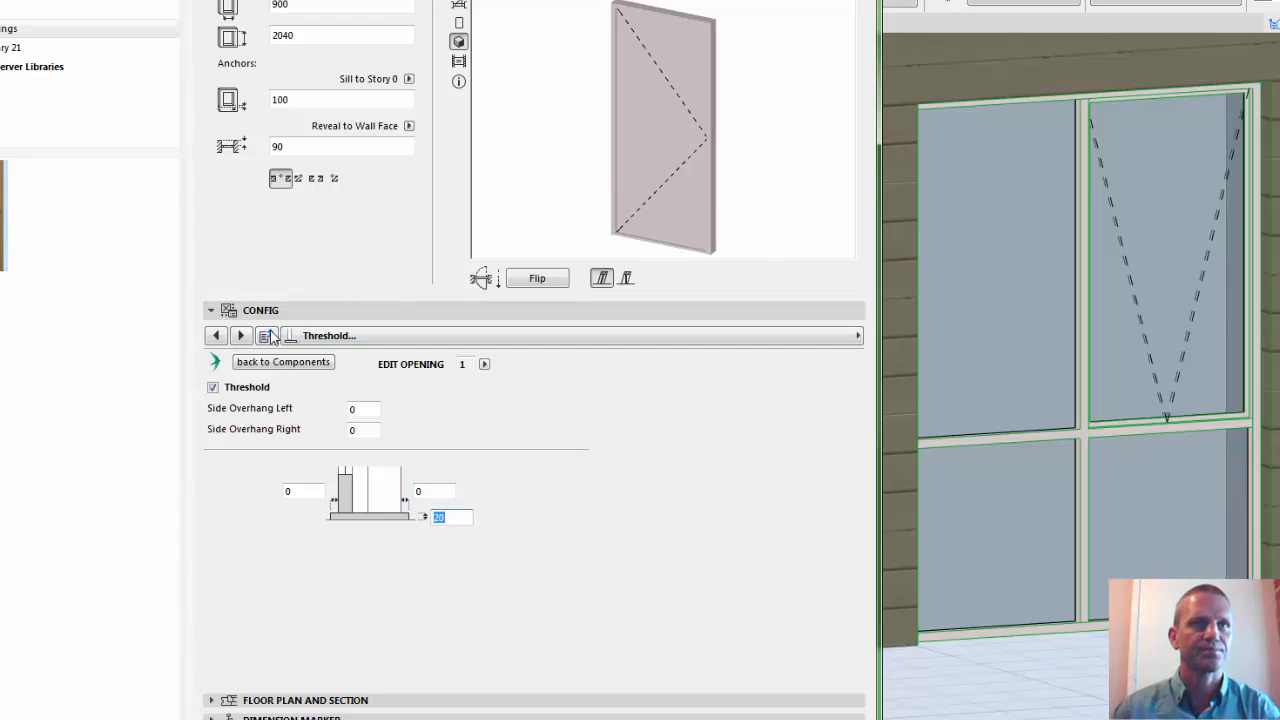
{"action": "left_click", "coordinate": [213, 387]}
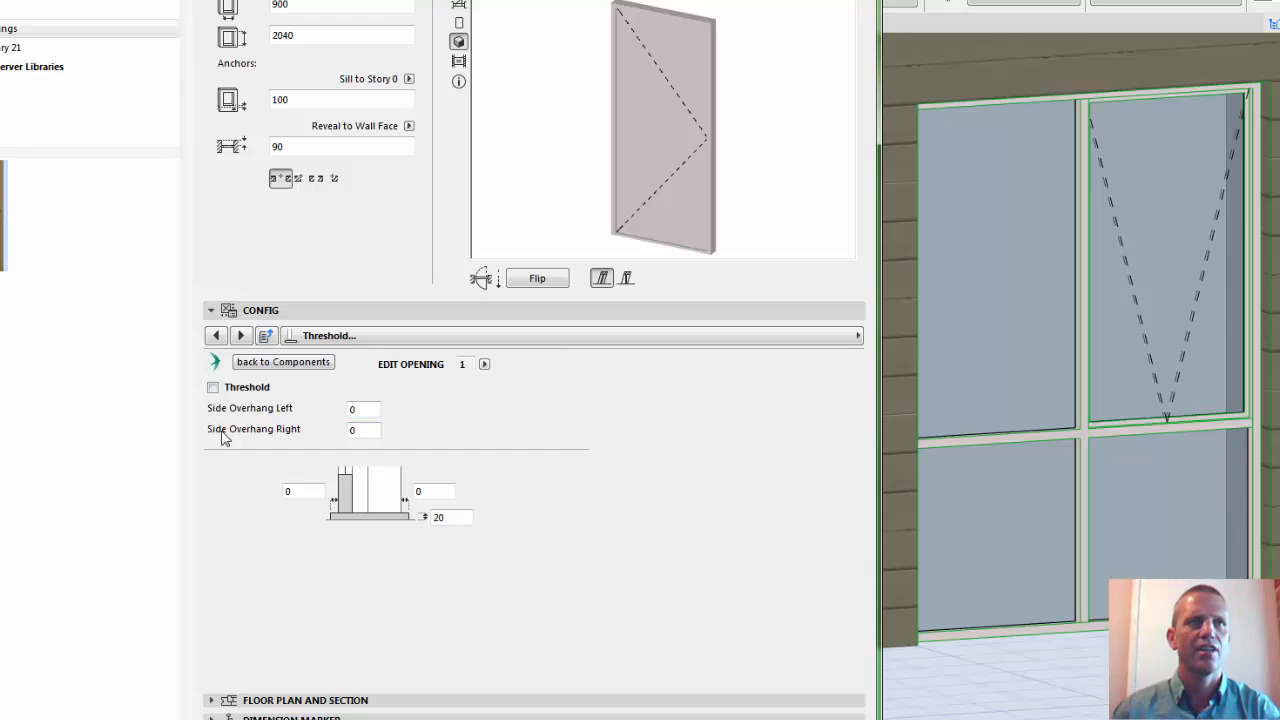
Give the door panel the handle 1 style on both the external and internal sides
{"action": "left_click", "coordinate": [452, 341]}
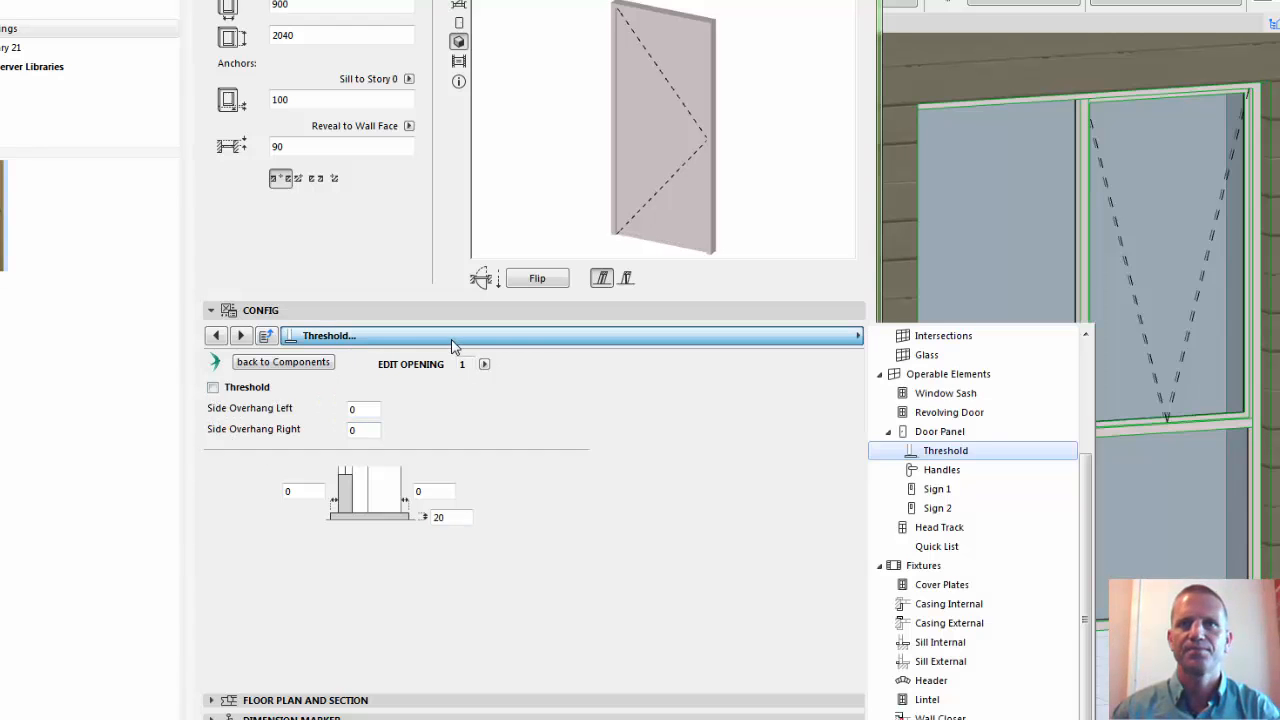
{"action": "left_click", "coordinate": [941, 469]}
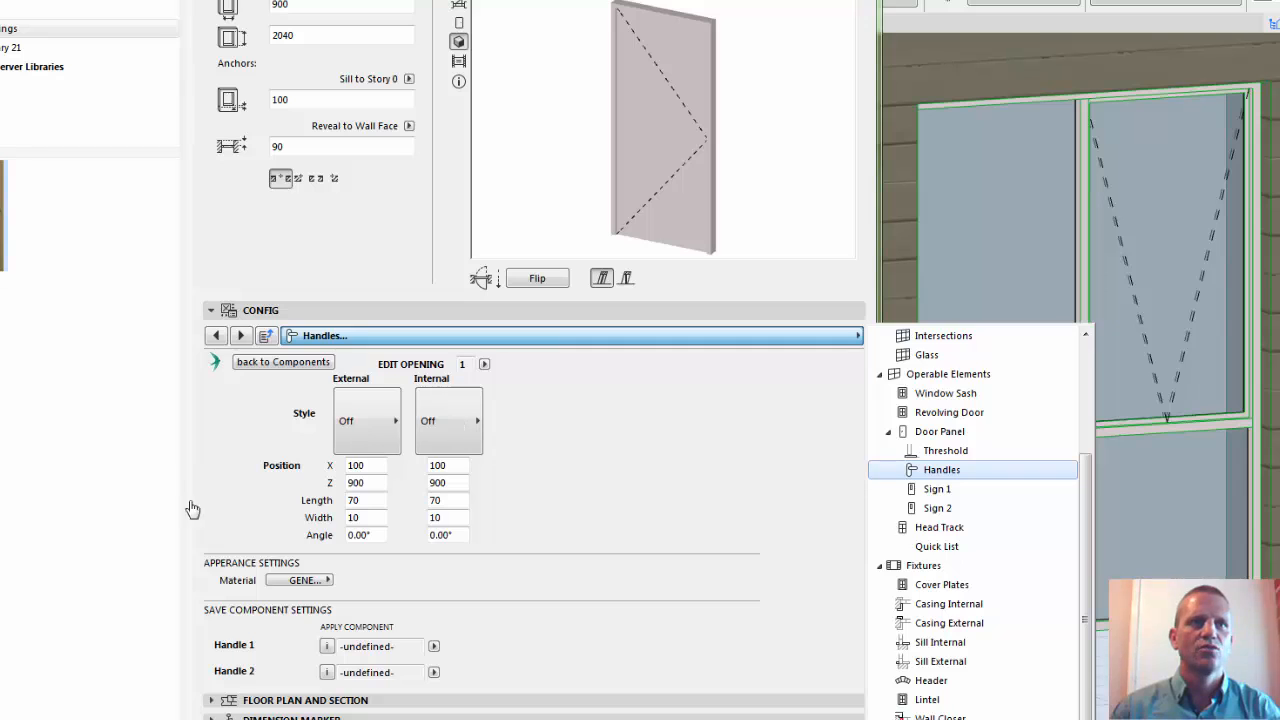
{"action": "left_click", "coordinate": [357, 433]}
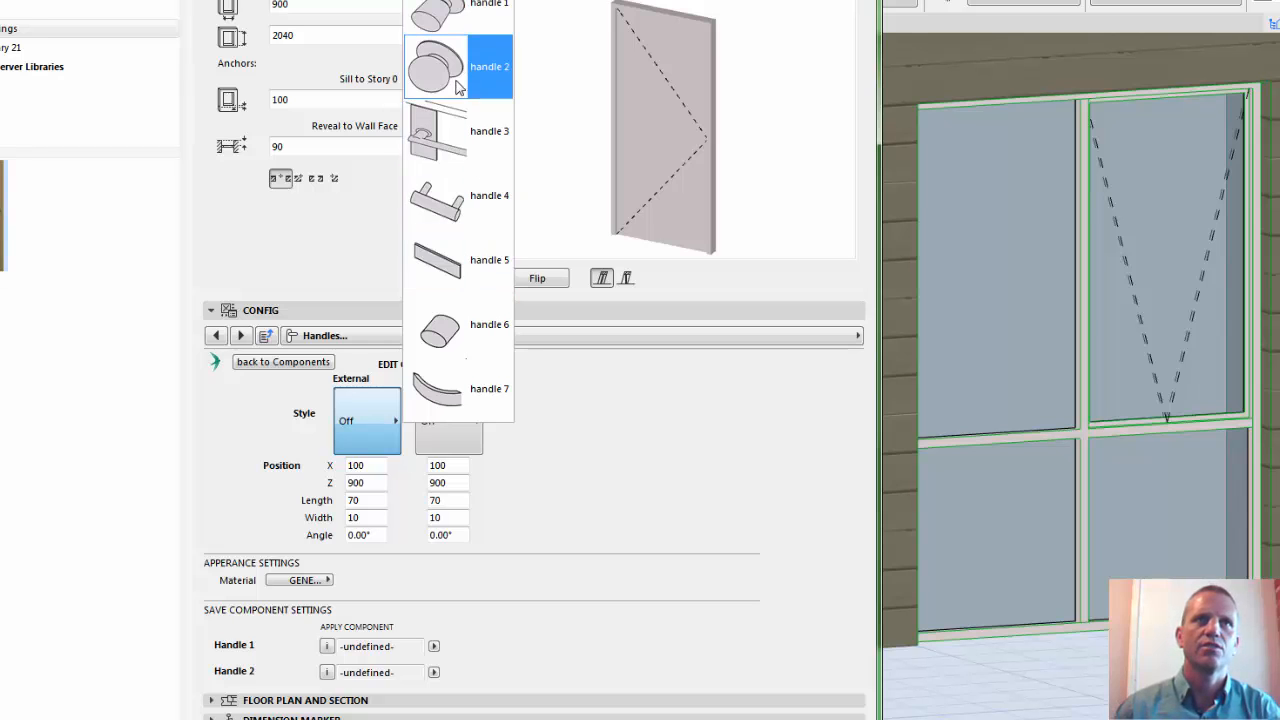
{"action": "left_click", "coordinate": [476, 10]}
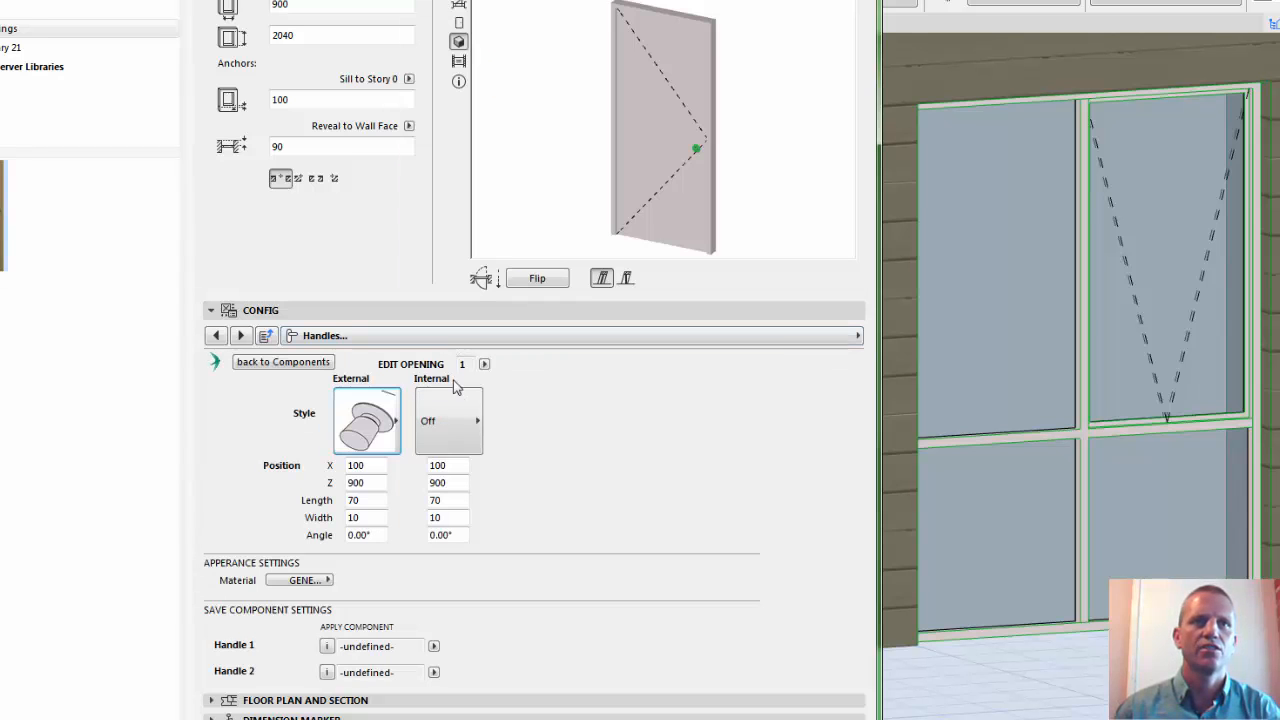
{"action": "left_click", "coordinate": [449, 420]}
{"action": "left_click", "coordinate": [520, 128]}
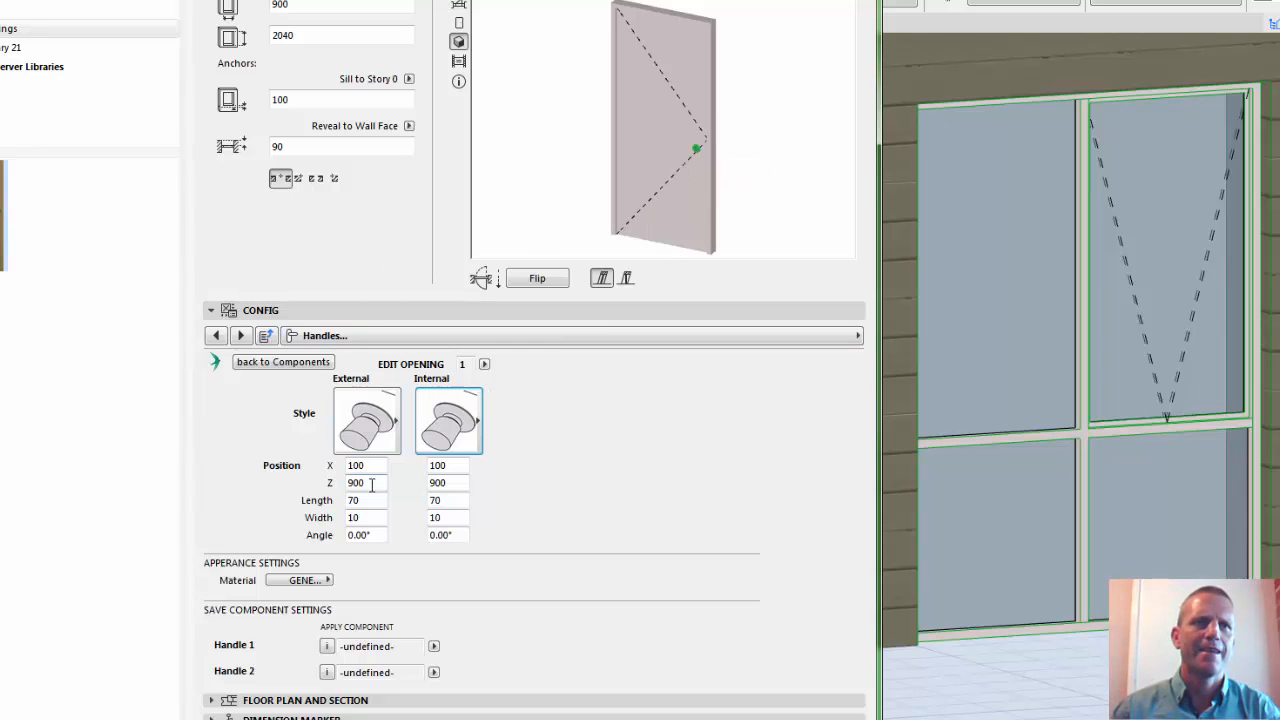
Set the width of both the external and internal handles to 80
{"action": "left_click", "coordinate": [364, 519]}
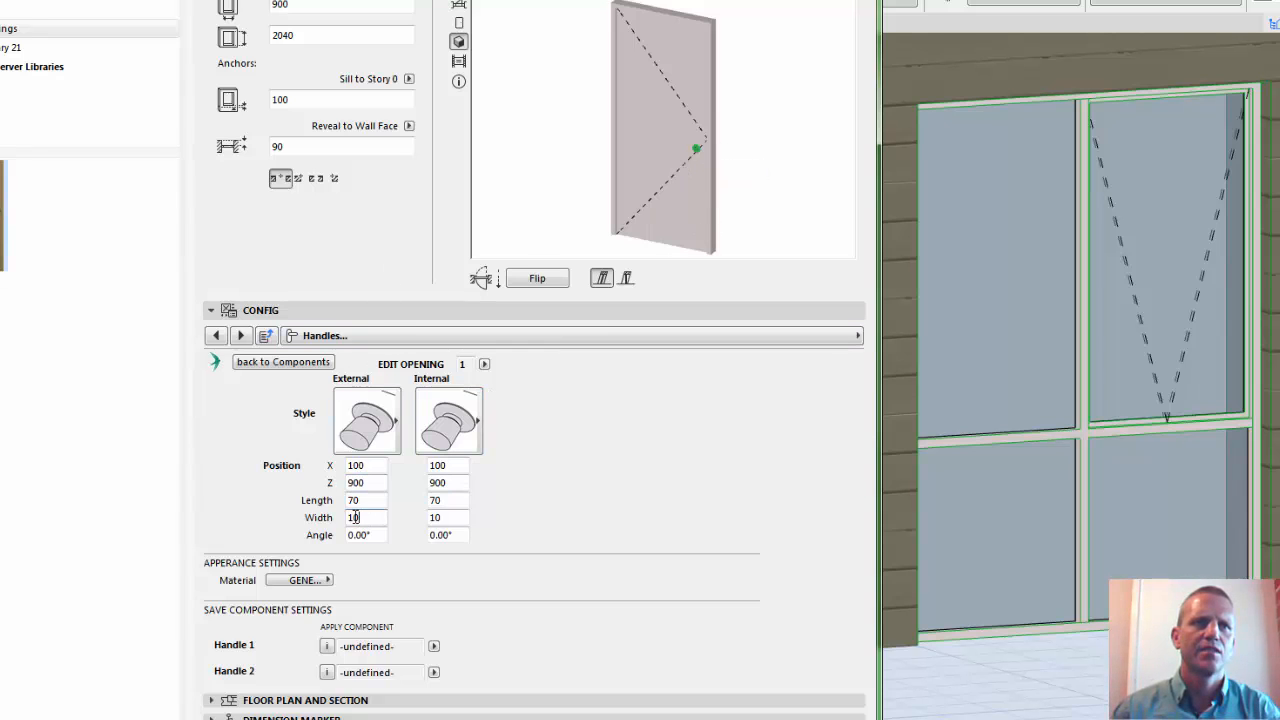
{"action": "key", "text": "BackSpace"}
{"action": "type", "text": "8"}
{"action": "left_click", "coordinate": [440, 518]}
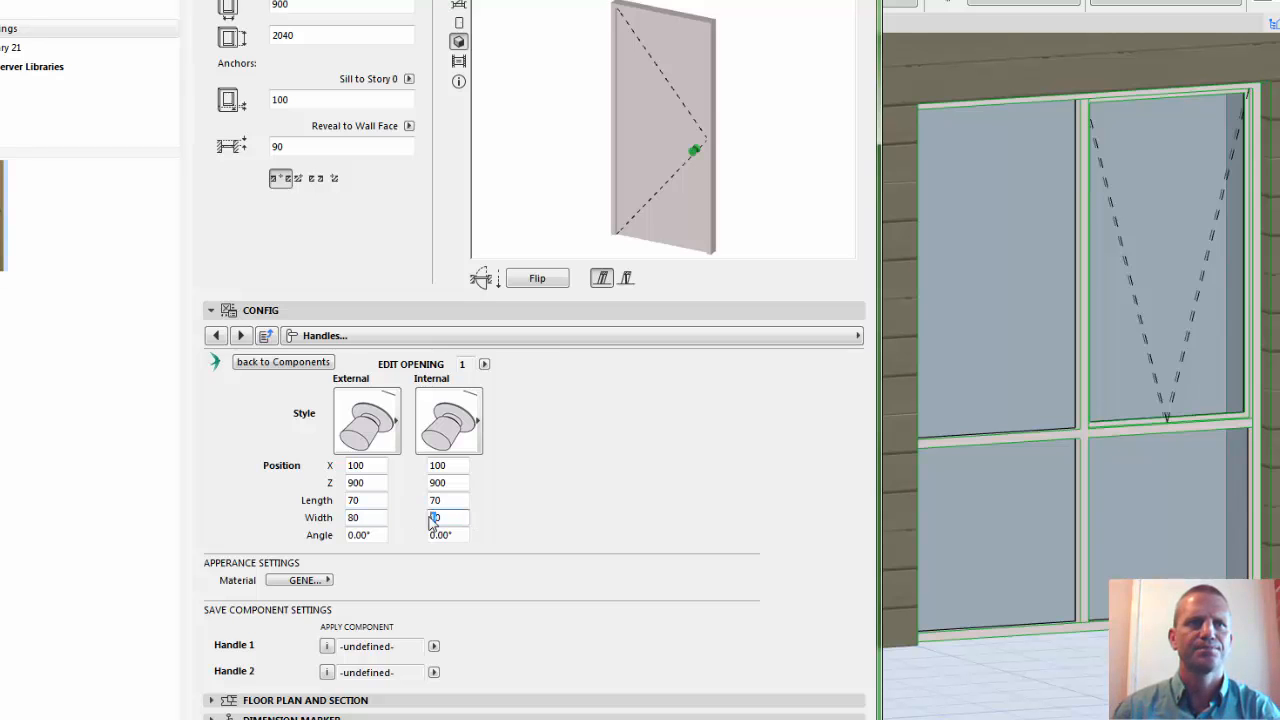
{"action": "type", "text": "8"}
{"action": "left_click", "coordinate": [446, 502]}
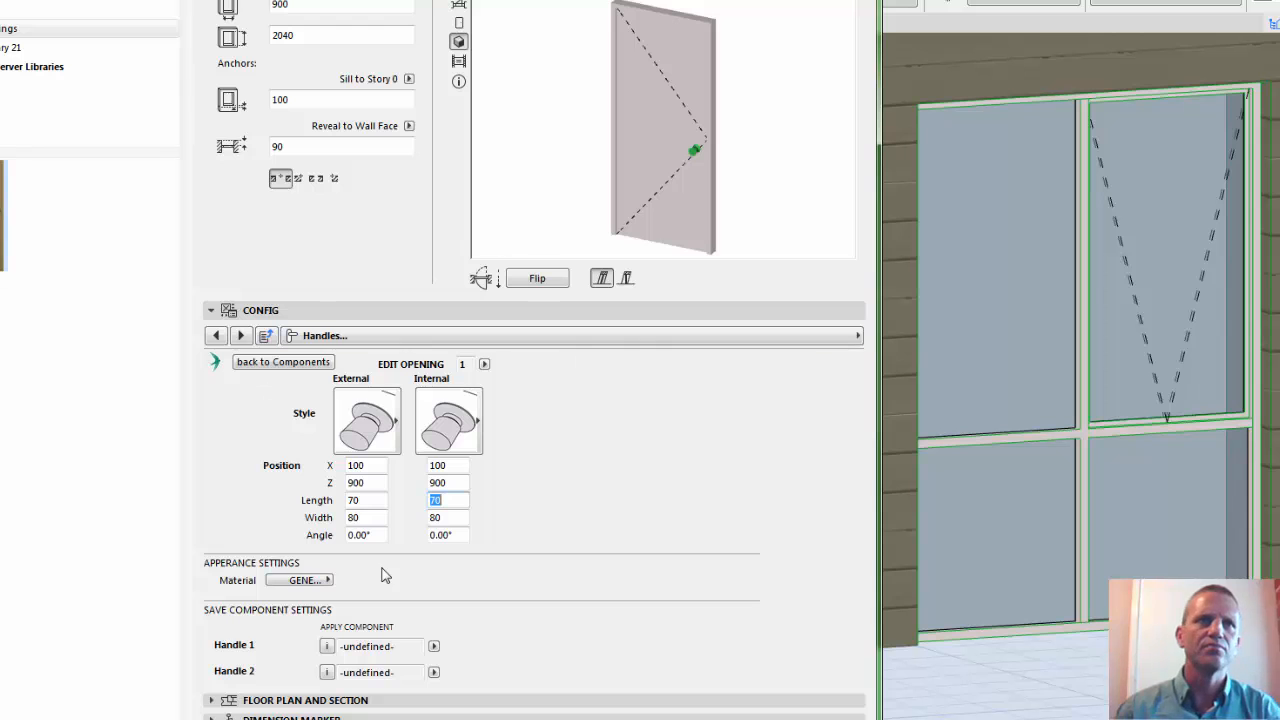
Assign the Metal - Chrome 01 material to the handles and apply the door settings
{"action": "left_click", "coordinate": [298, 582]}
{"action": "left_click", "coordinate": [296, 584]}
{"action": "left_click", "coordinate": [294, 586]}
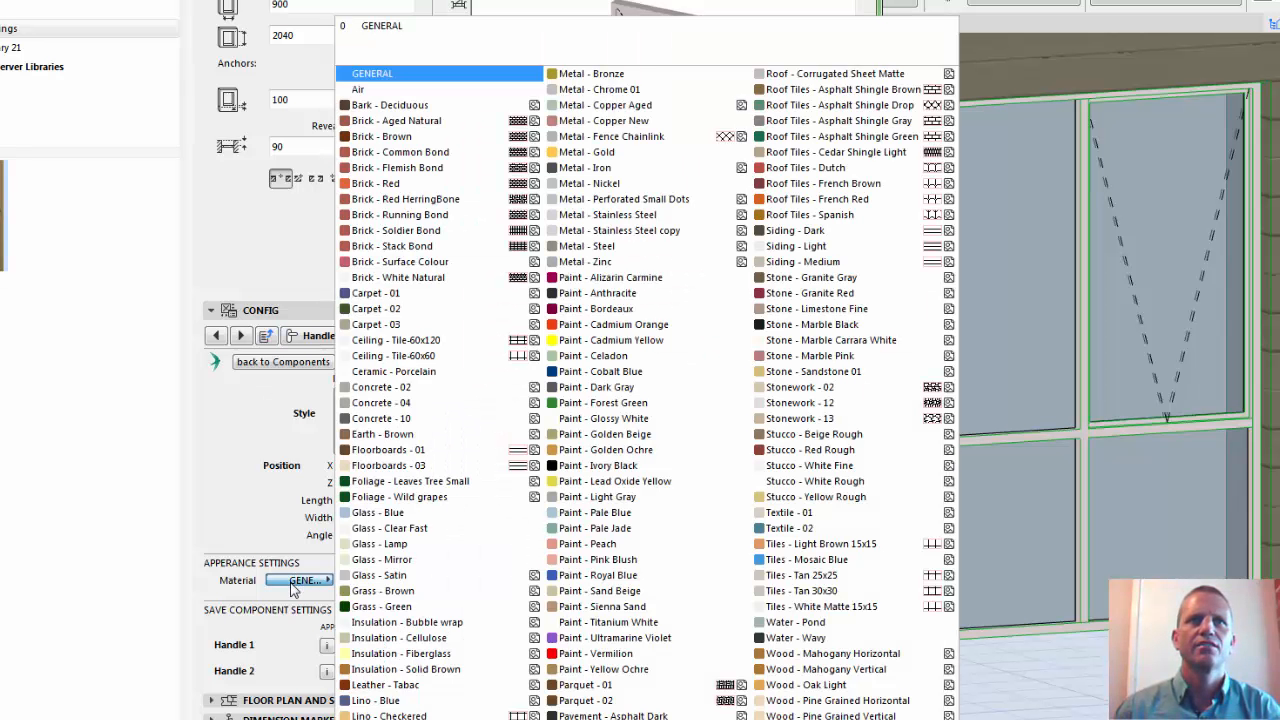
{"action": "left_click", "coordinate": [620, 89]}
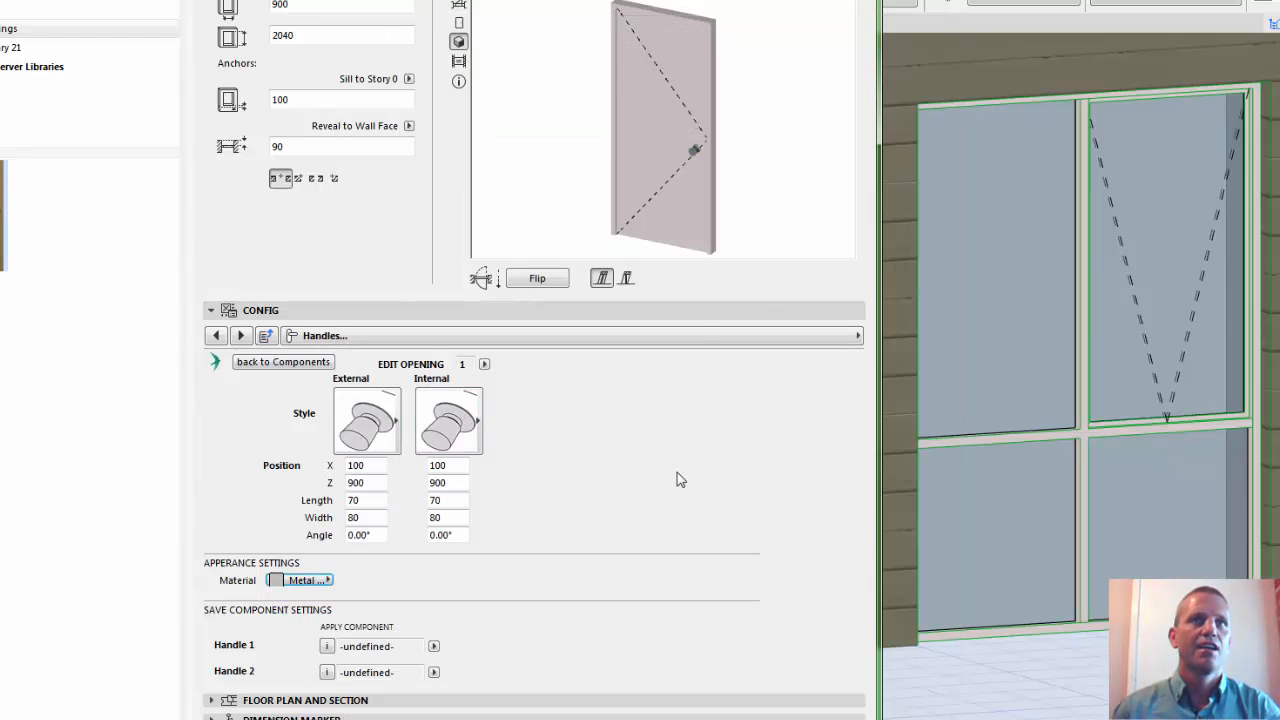
{"action": "left_click", "coordinate": [822, 719]}
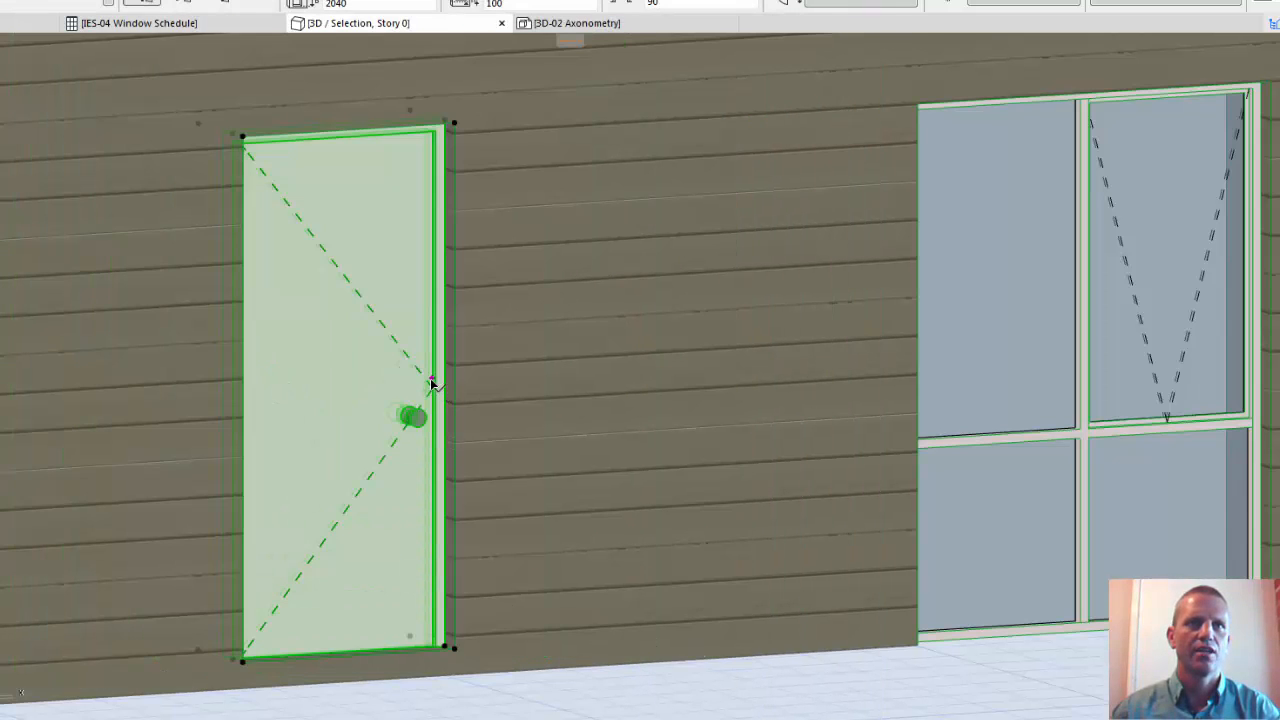
{"action": "left_click", "coordinate": [432, 379]}
{"action": "scroll", "coordinate": [220, 608], "scroll_direction": "down", "scroll_amount": 3}
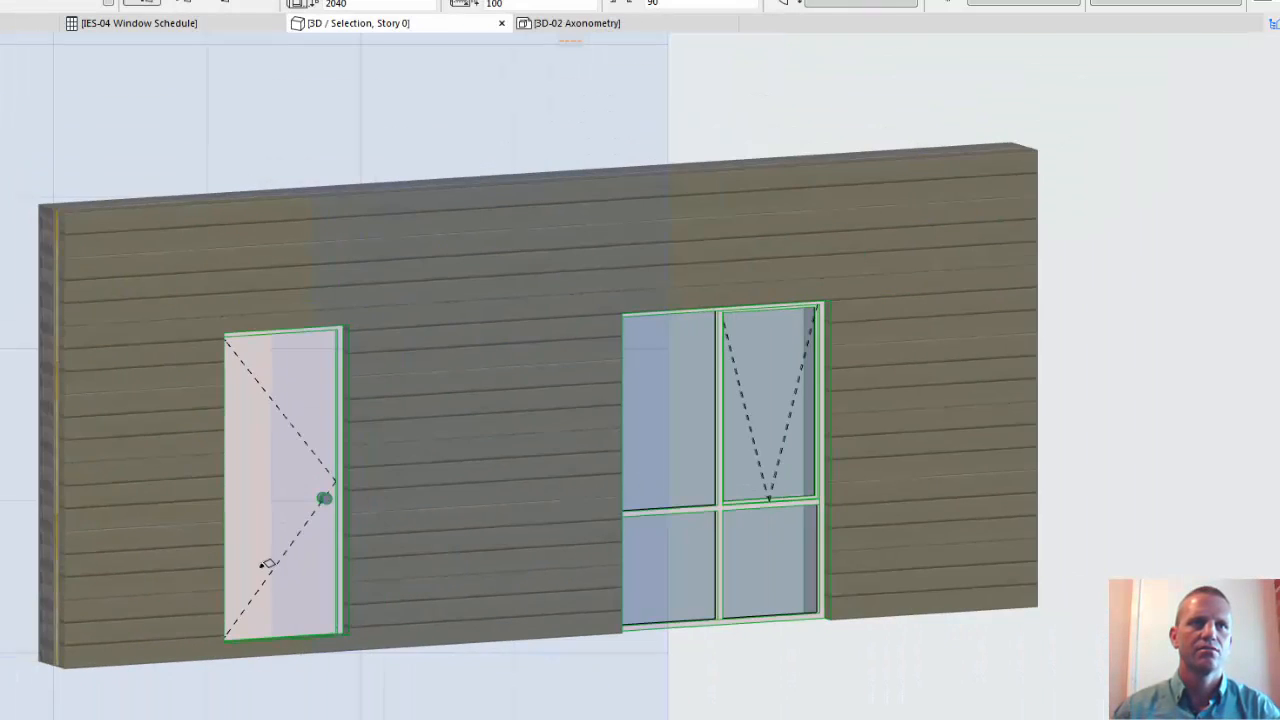
{"action": "middle_click_drag", "start_coordinate": [317, 557], "coordinate": [311, 664], "text": "shift"}
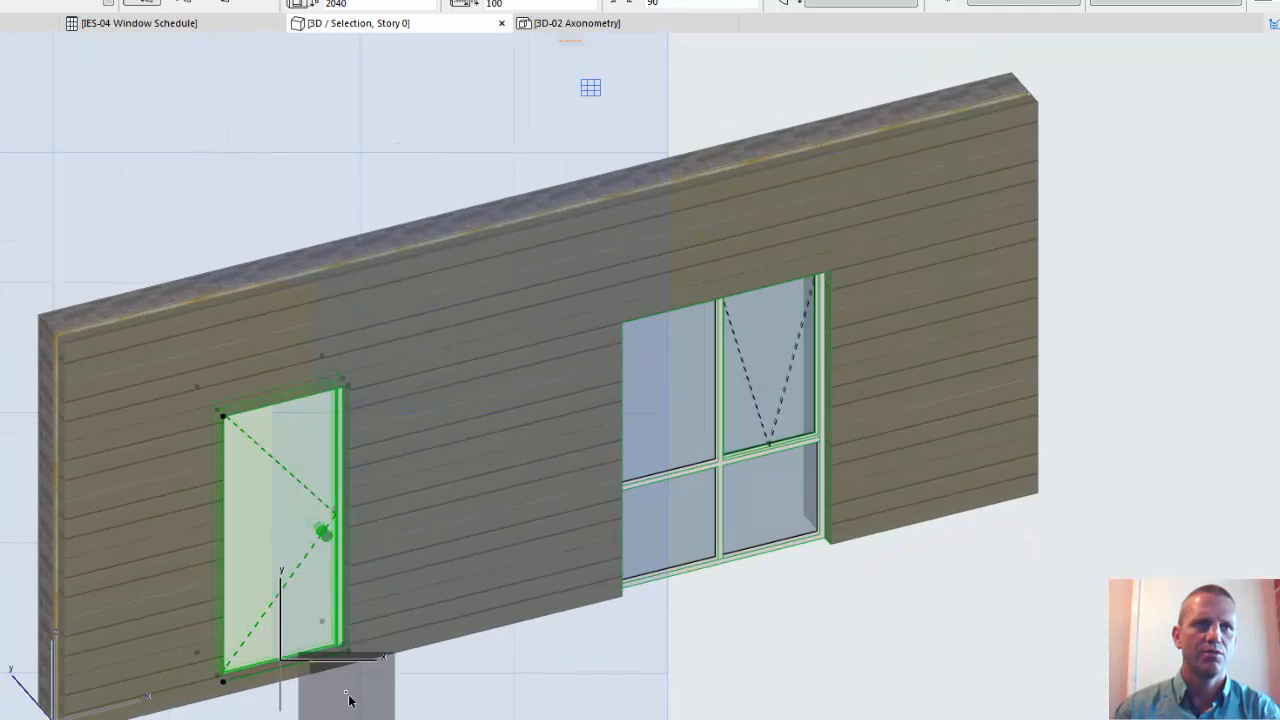
{"action": "key", "text": "Escape"}
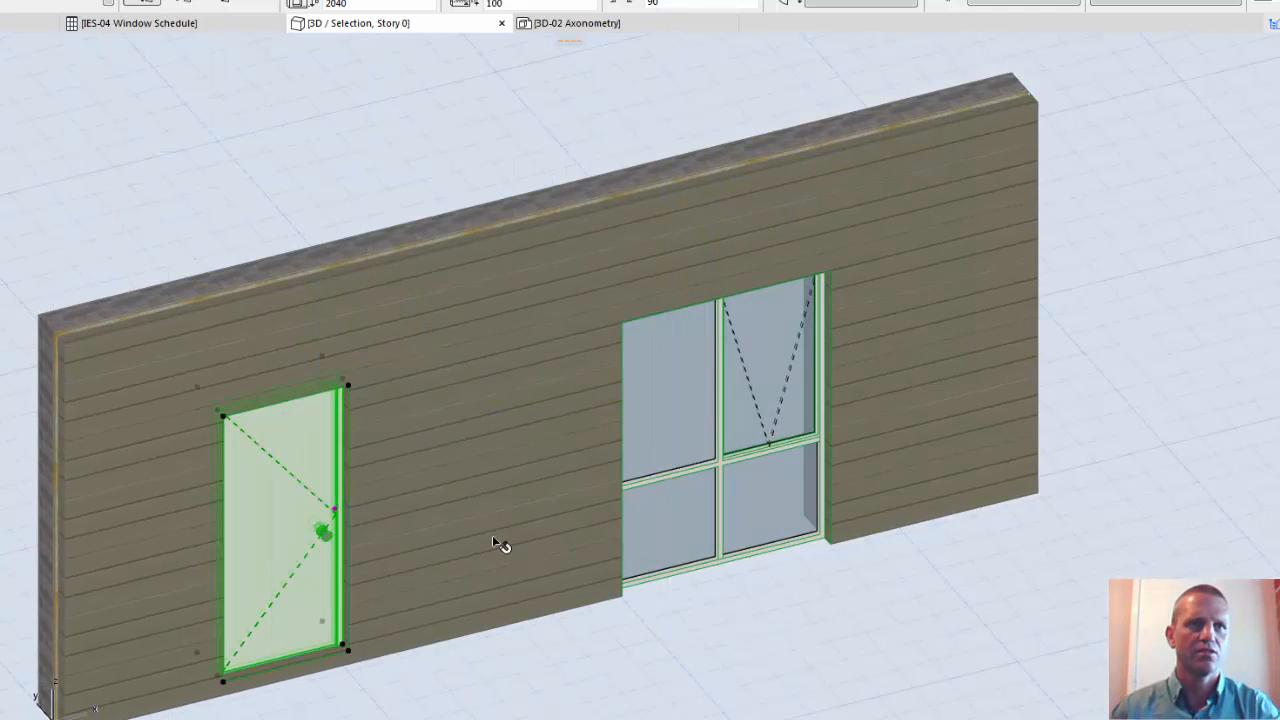
Turn off the fixed open percentage in the door's Quick List settings and apply the change
{"action": "key", "text": "ctrl+t"}
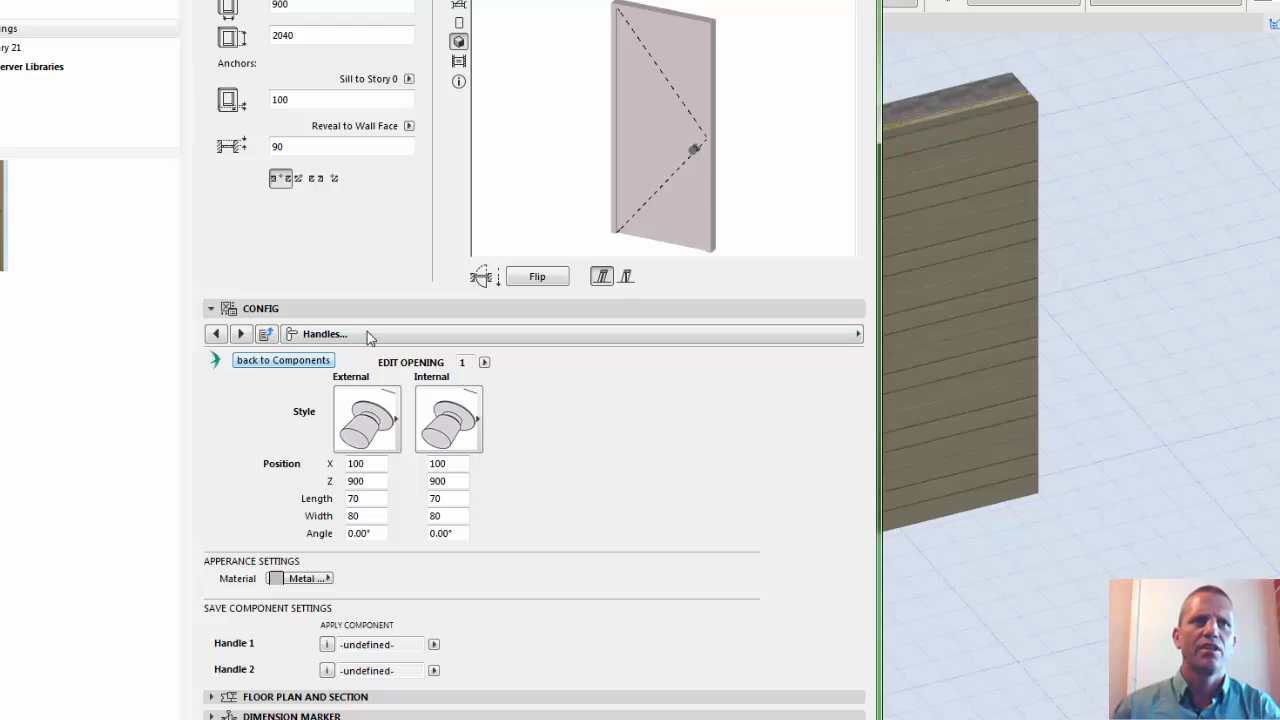
{"action": "left_click", "coordinate": [357, 340]}
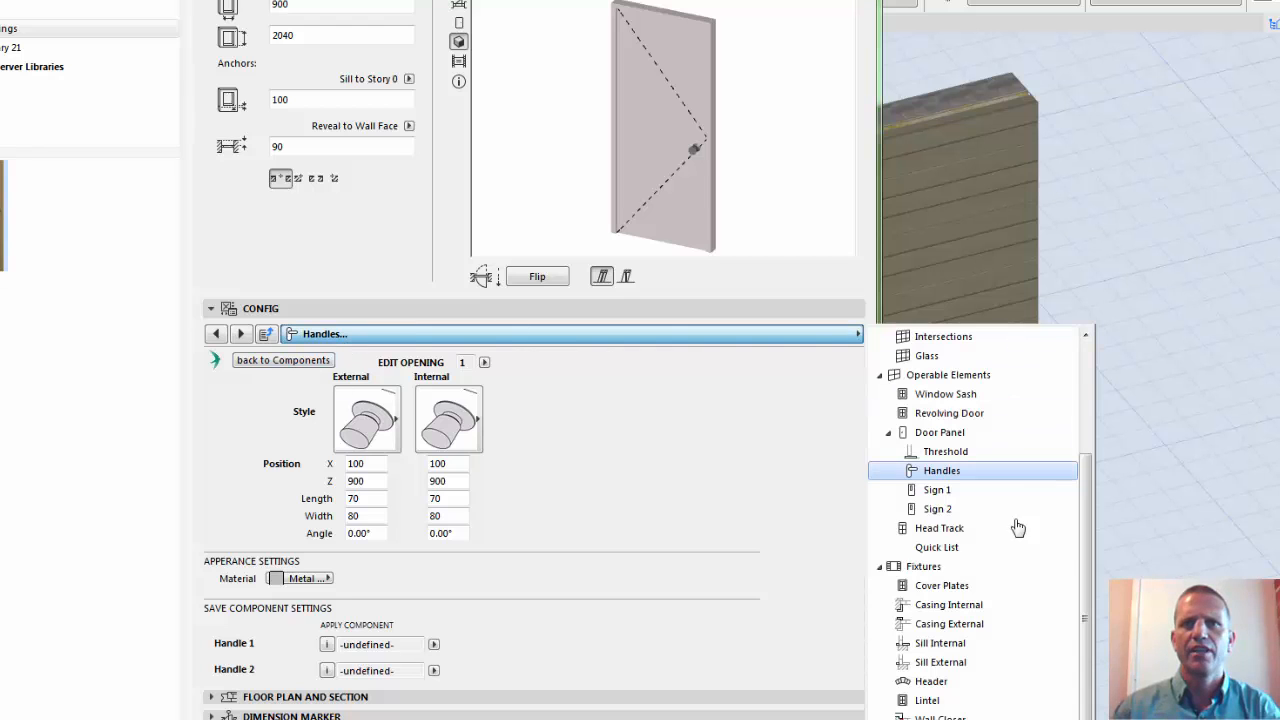
{"action": "left_click", "coordinate": [936, 546]}
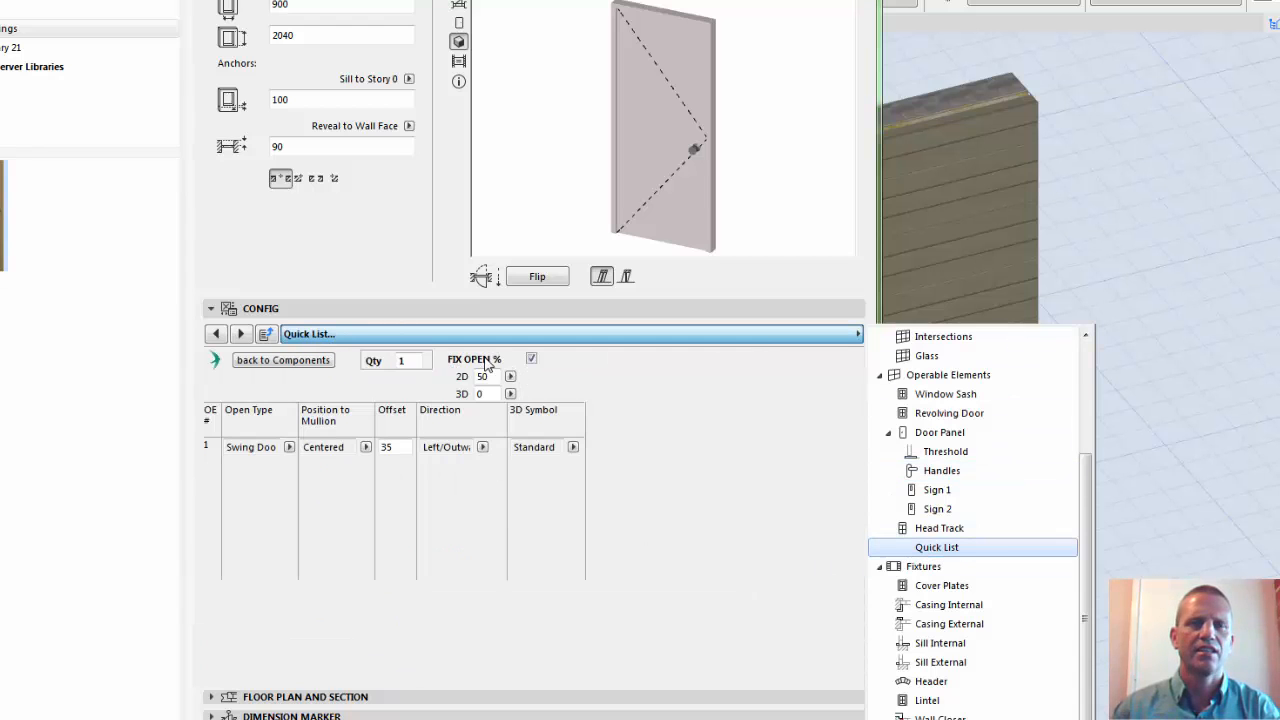
{"action": "left_click", "coordinate": [479, 394]}
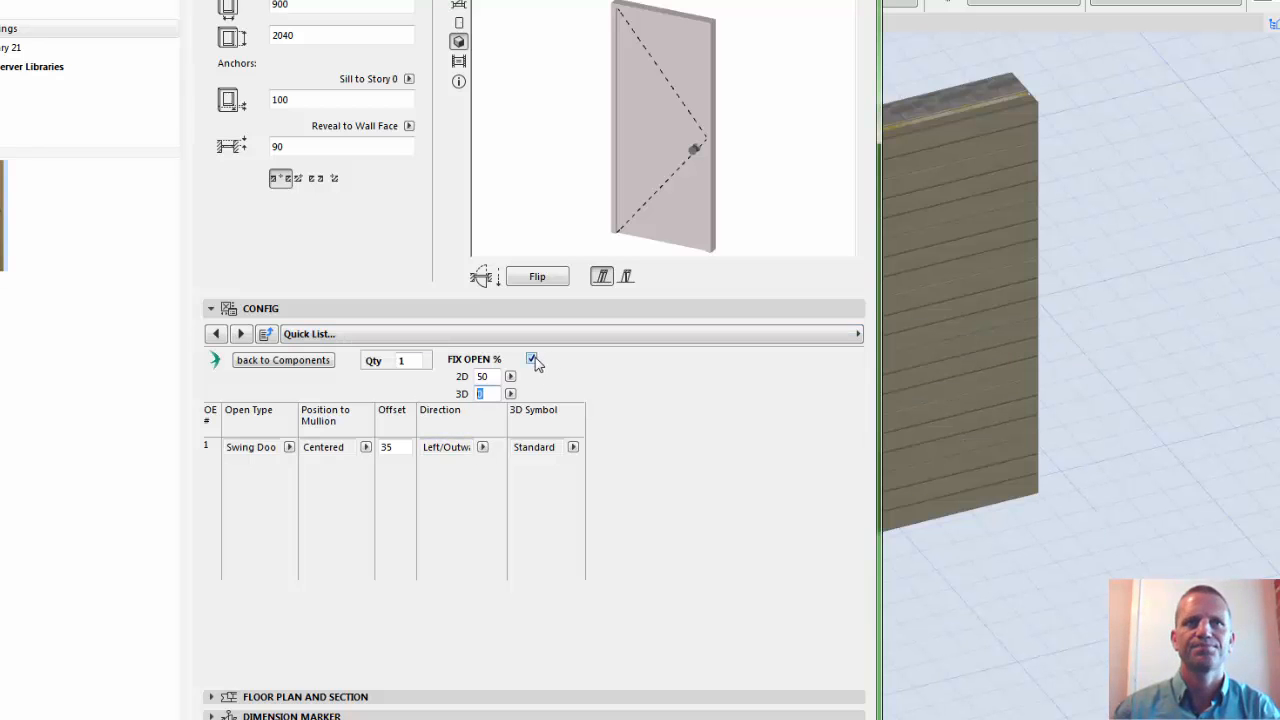
{"action": "left_click", "coordinate": [532, 359]}
{"action": "key", "text": "Return"}
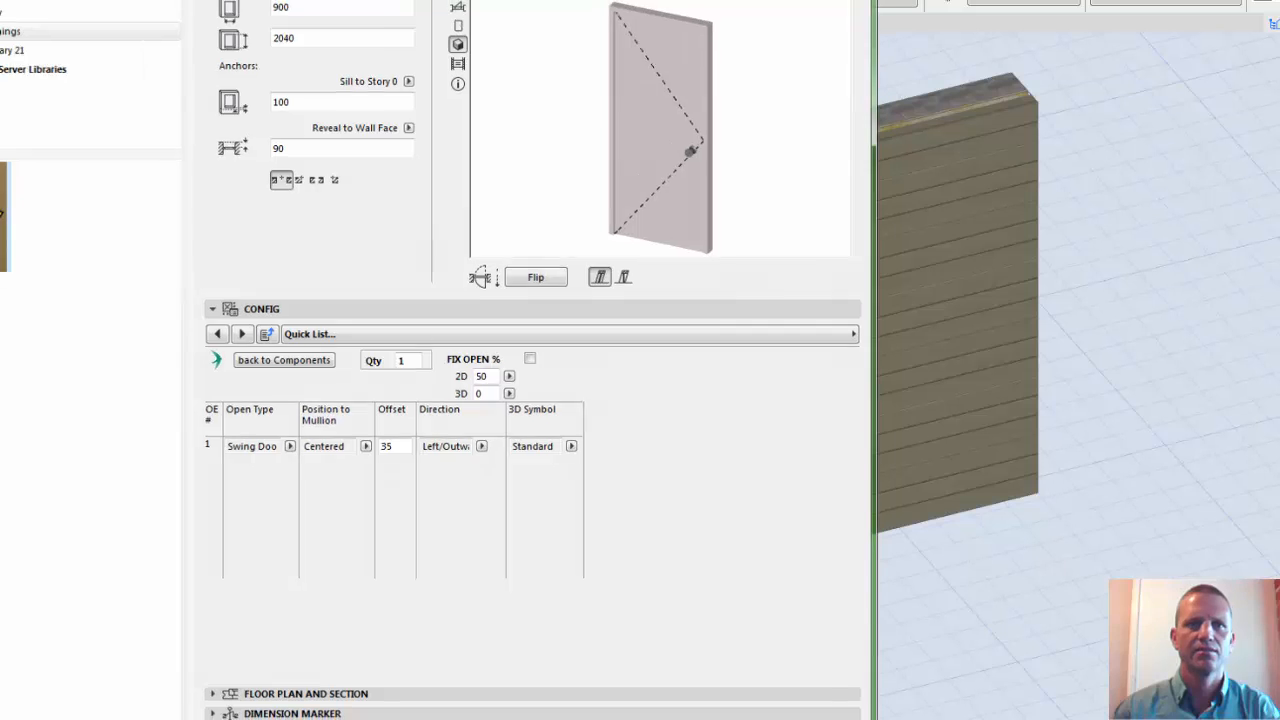
Swing the door leaf partly open graphically in the 3D view and inspect it closer
{"action": "left_click", "coordinate": [336, 513]}
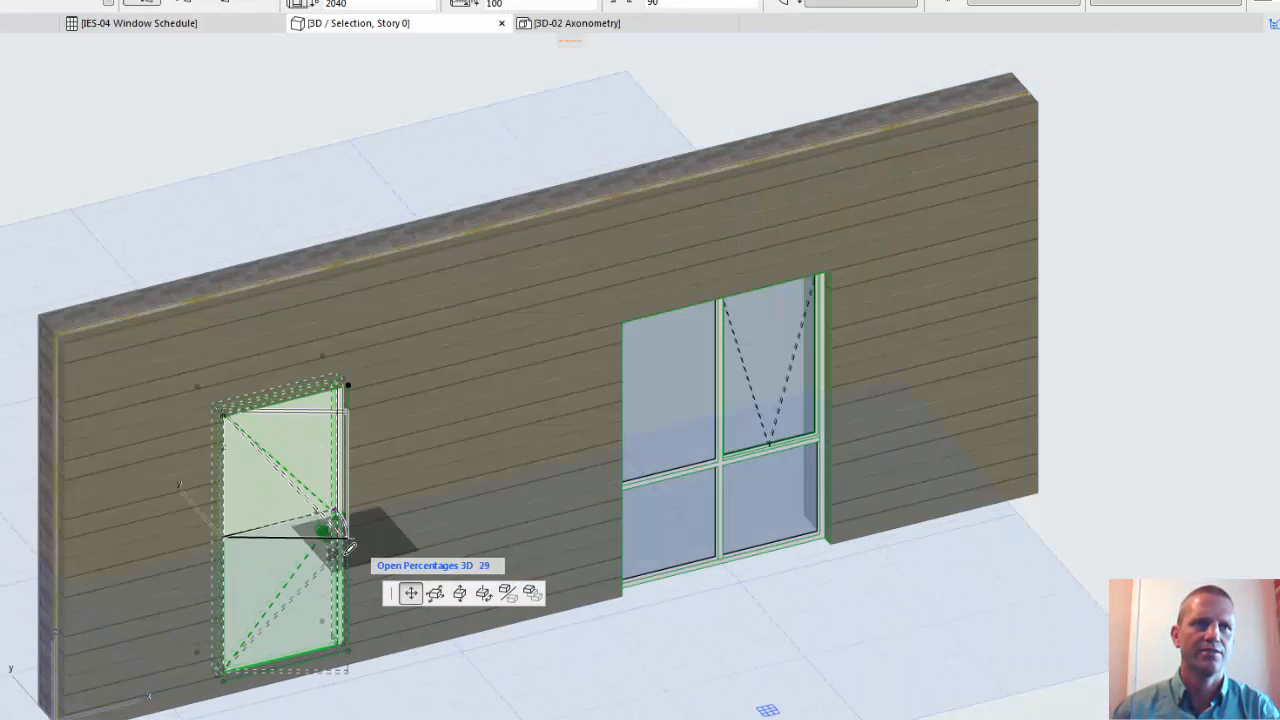
{"action": "scroll", "coordinate": [232, 517], "scroll_direction": "up", "scroll_amount": 5}
{"action": "middle_click_drag", "start_coordinate": [232, 517], "coordinate": [549, 469], "text": "shift"}
{"action": "scroll", "coordinate": [276, 497], "scroll_direction": "down", "scroll_amount": 1}
{"action": "scroll", "coordinate": [276, 497], "scroll_direction": "down", "scroll_amount": 2}
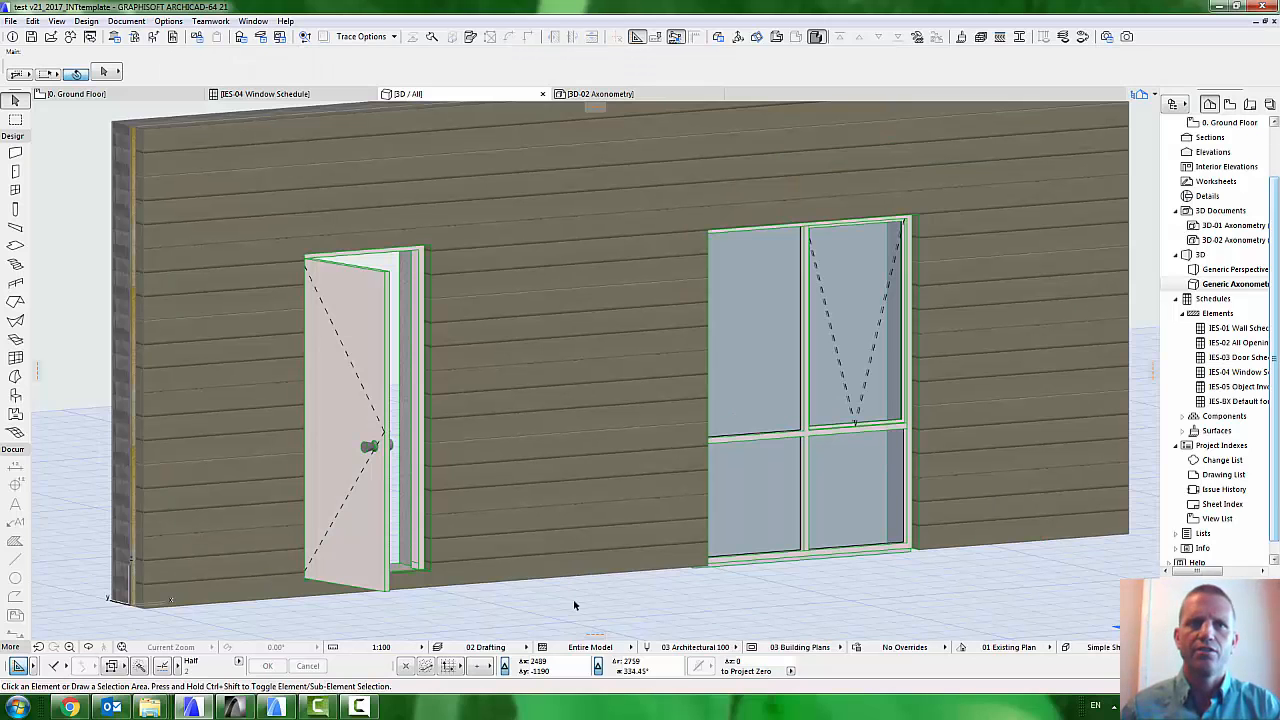
Select the door in the ground floor plan and graphically reduce its leaf's 2D open percentage
{"action": "key", "text": "F2"}
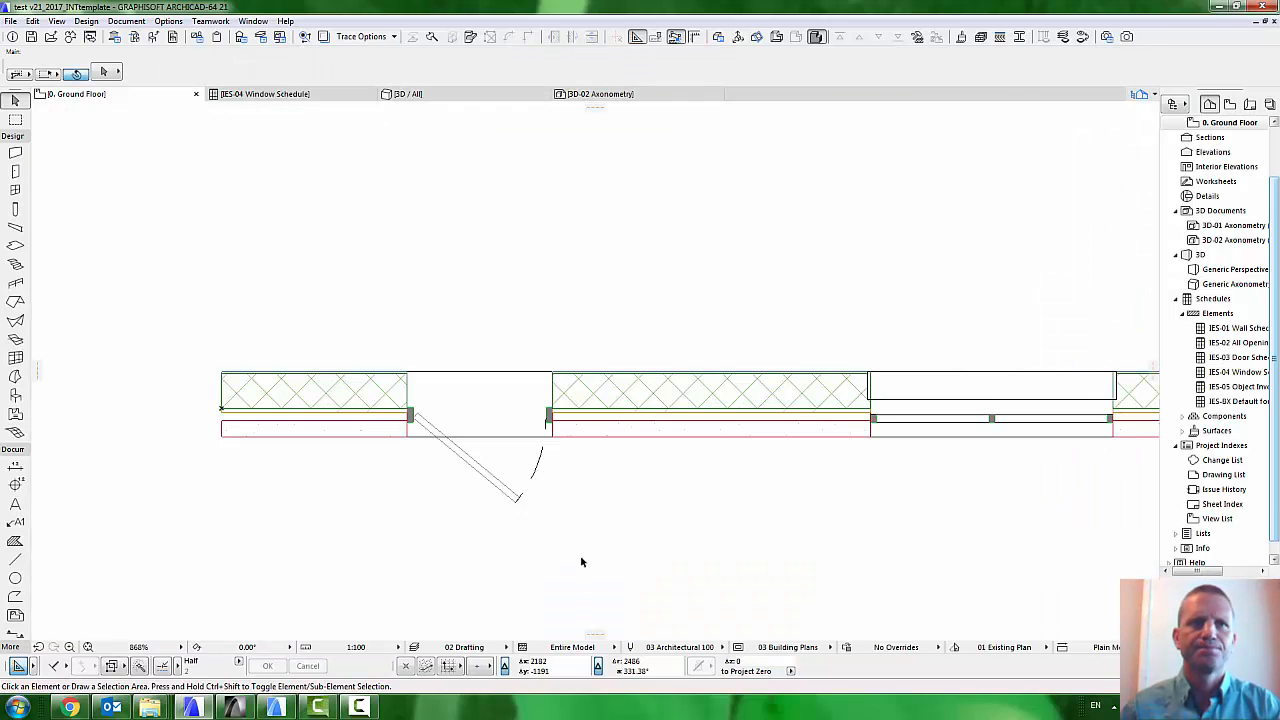
{"action": "left_click", "coordinate": [548, 440]}
{"action": "scroll", "coordinate": [437, 457], "scroll_direction": "up", "scroll_amount": 3}
{"action": "middle_click_drag", "start_coordinate": [437, 457], "coordinate": [600, 477]}
{"action": "left_click", "coordinate": [728, 572]}
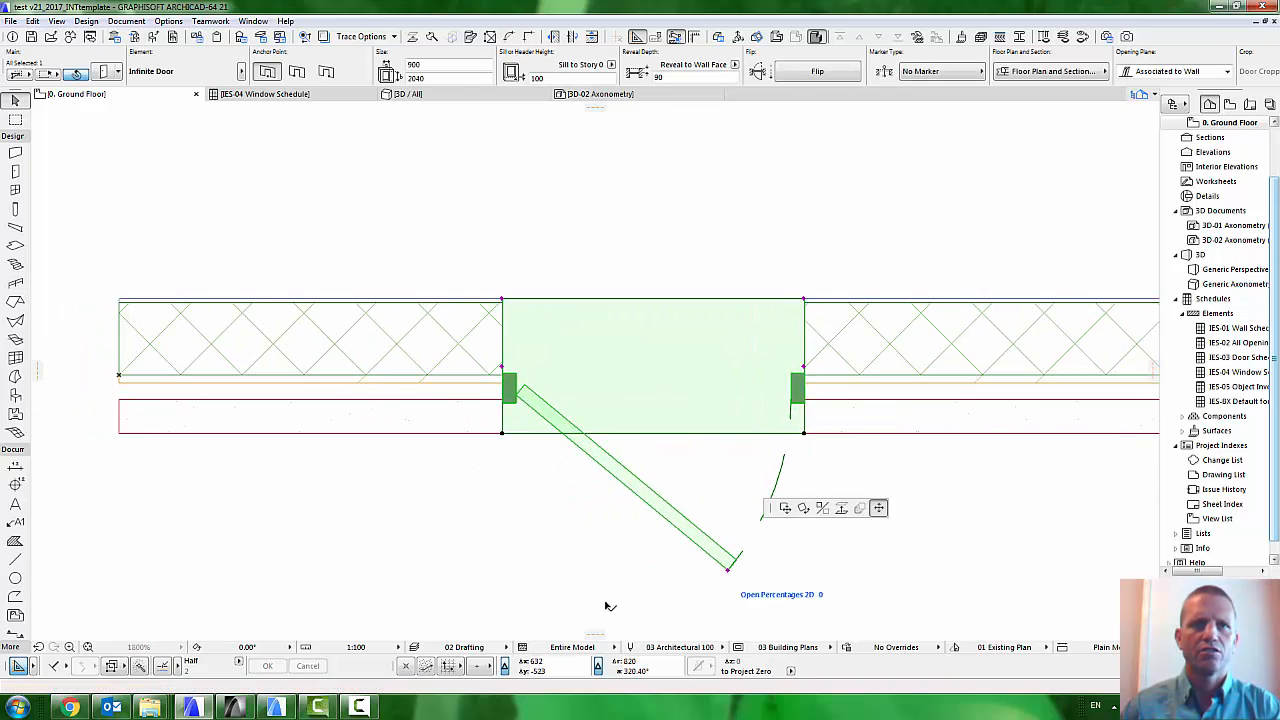
{"action": "scroll", "coordinate": [626, 555], "scroll_direction": "down", "scroll_amount": 1}
{"action": "middle_click_drag", "start_coordinate": [626, 555], "coordinate": [607, 490]}
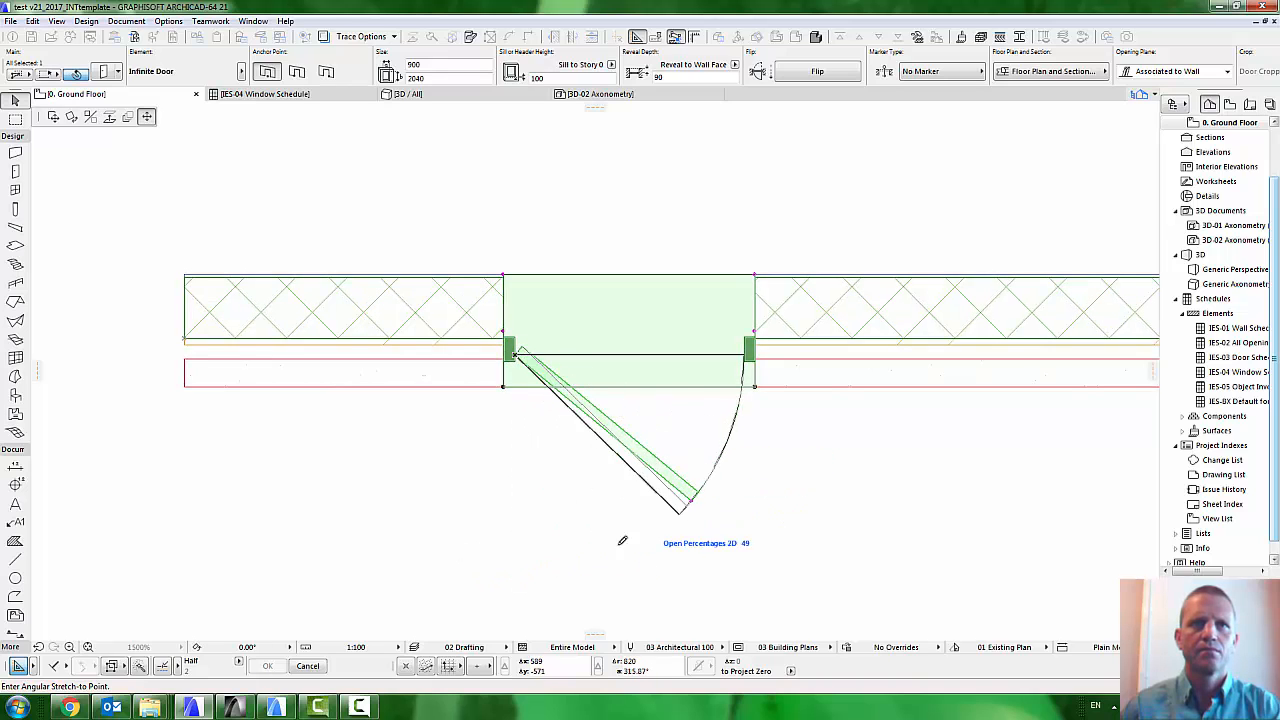
{"action": "left_click", "coordinate": [725, 440]}
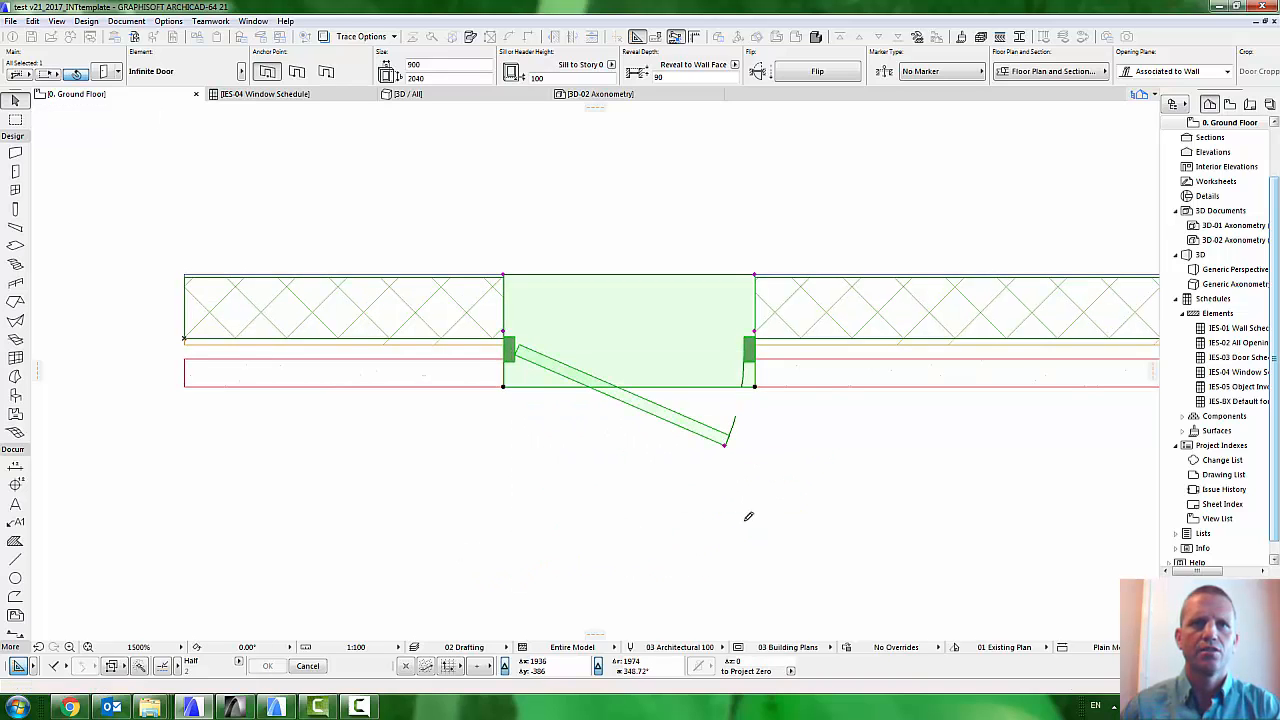
Show the selected door in 3D and swing its leaf further open graphically
{"action": "key", "text": "F5"}
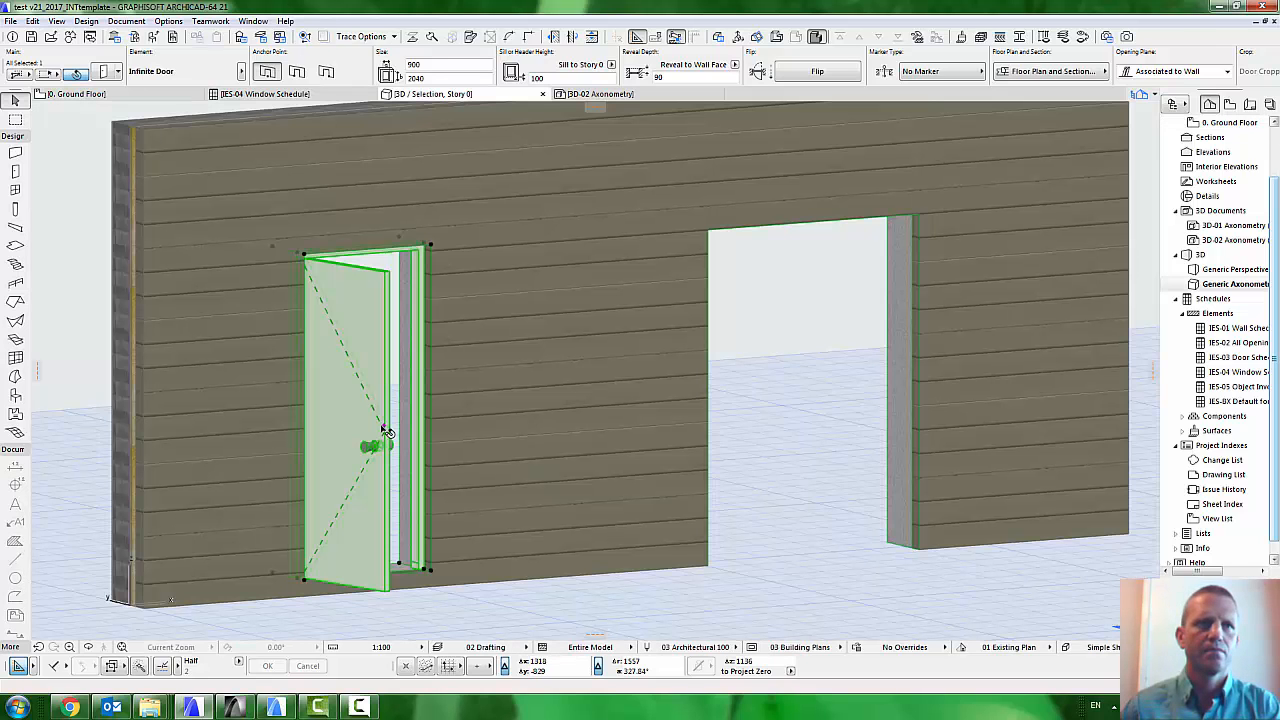
{"action": "left_click", "coordinate": [385, 428]}
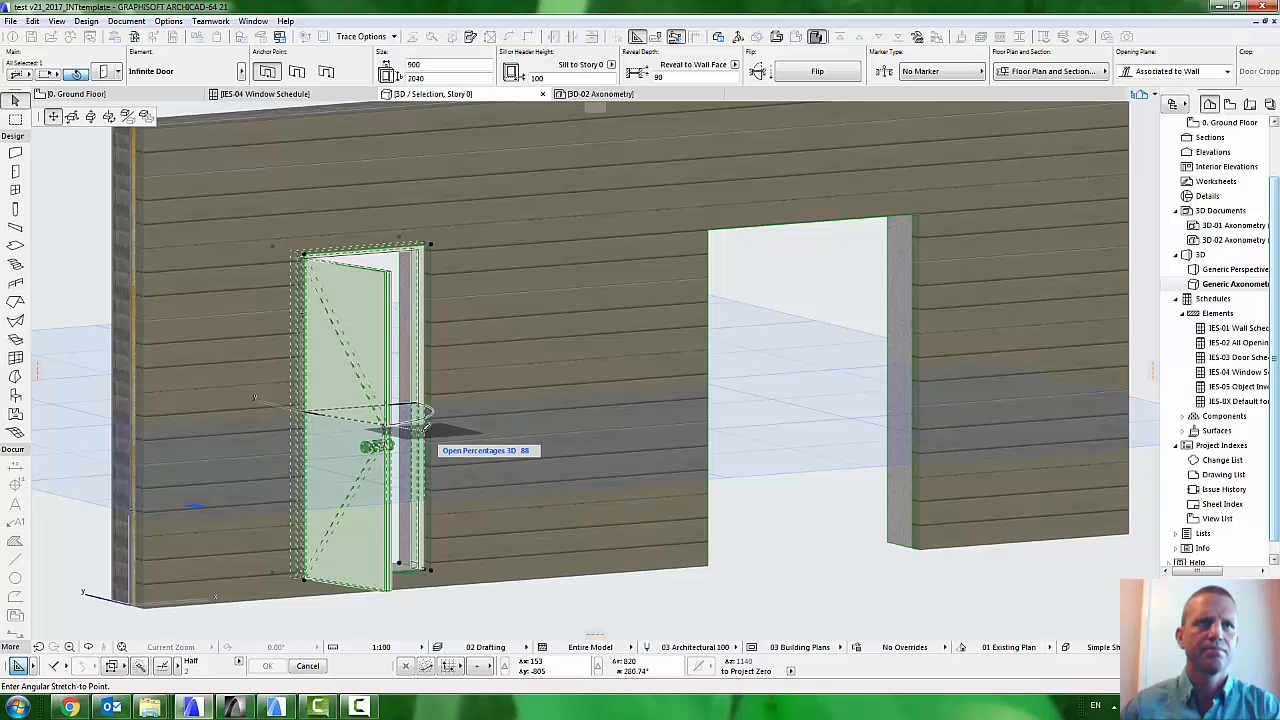
{"action": "left_click", "coordinate": [393, 439]}
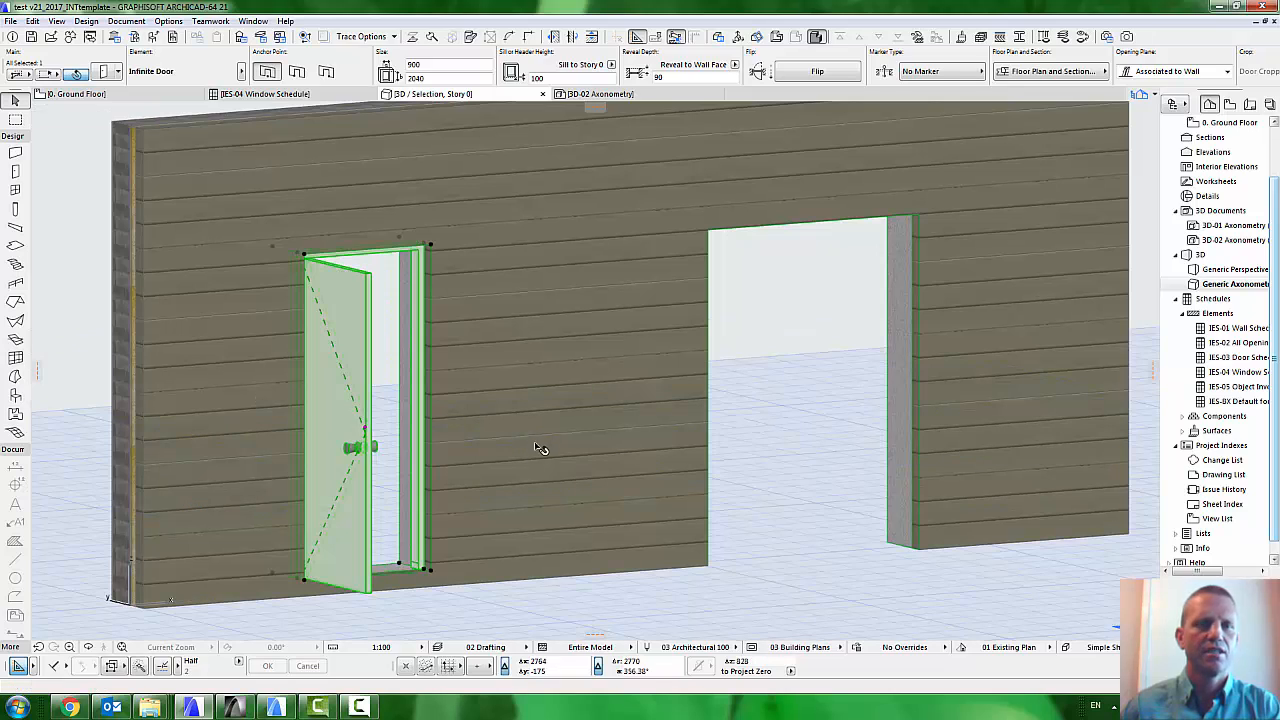
{"action": "middle_click_drag", "start_coordinate": [585, 420], "coordinate": [497, 529], "text": "shift"}
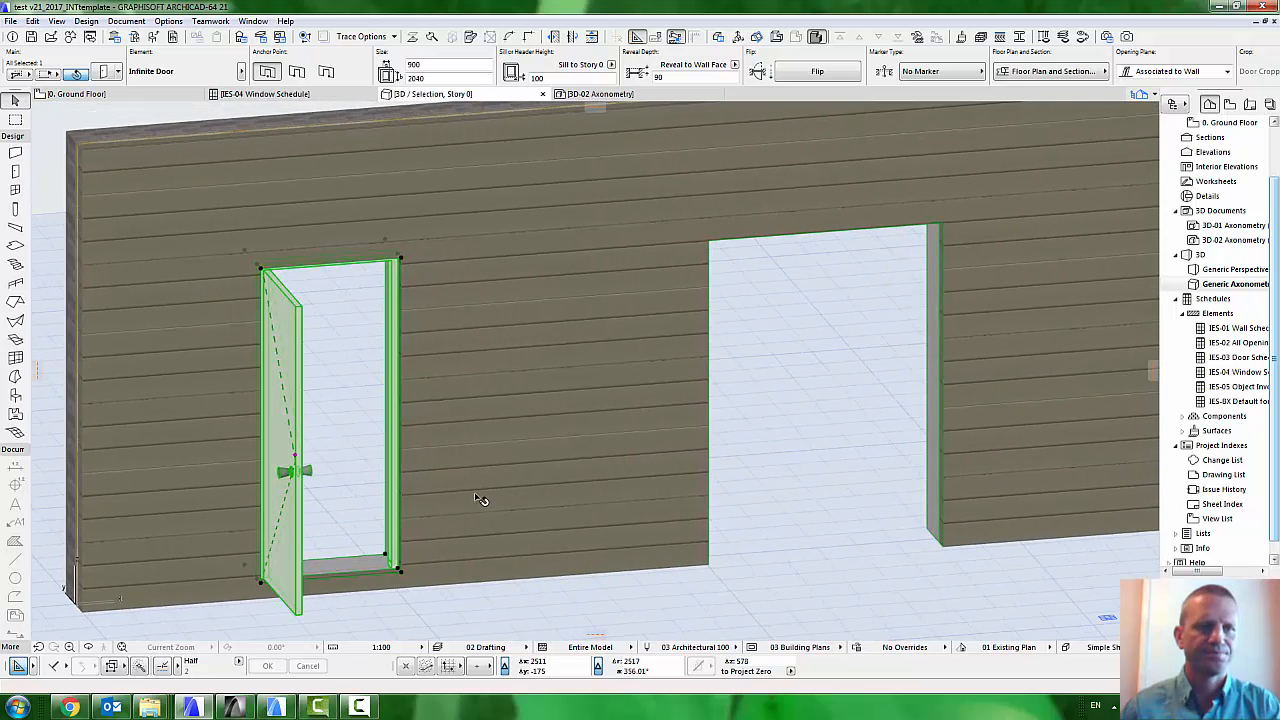
Return to the ground floor plan and swing the door leaf's 2D symbol wider open
{"action": "key", "text": "F2"}
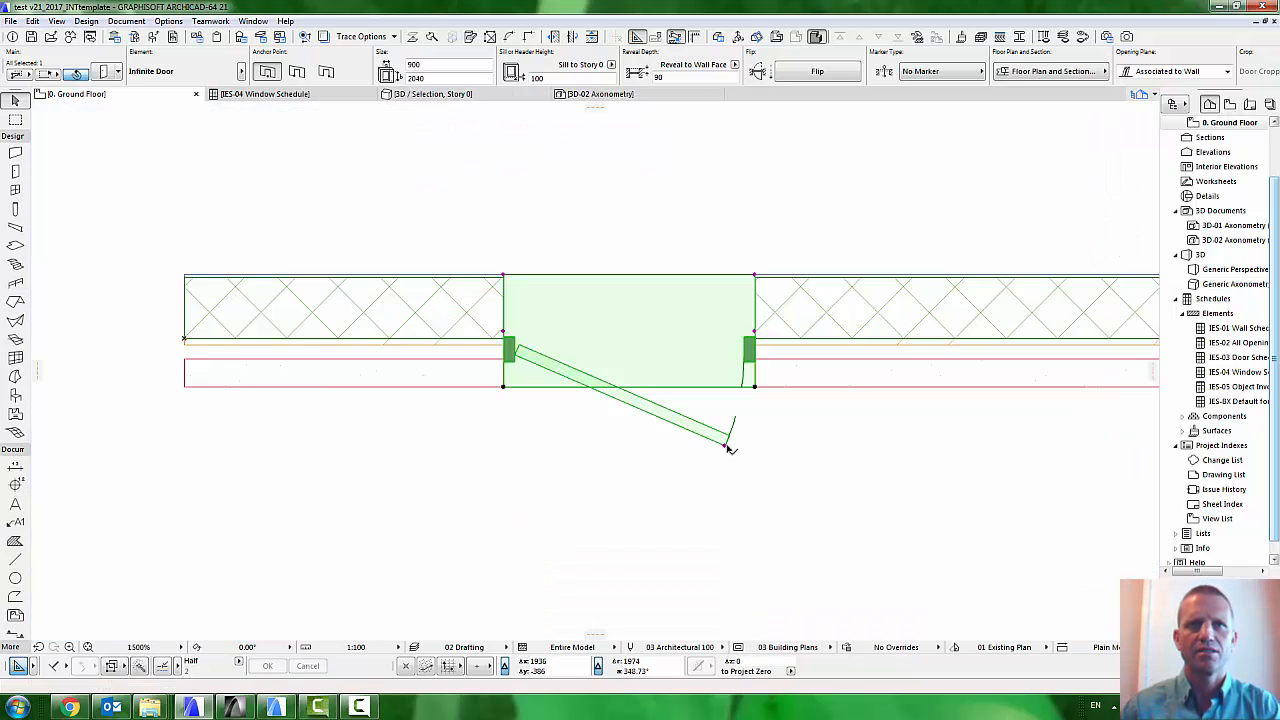
{"action": "left_click", "coordinate": [731, 449]}
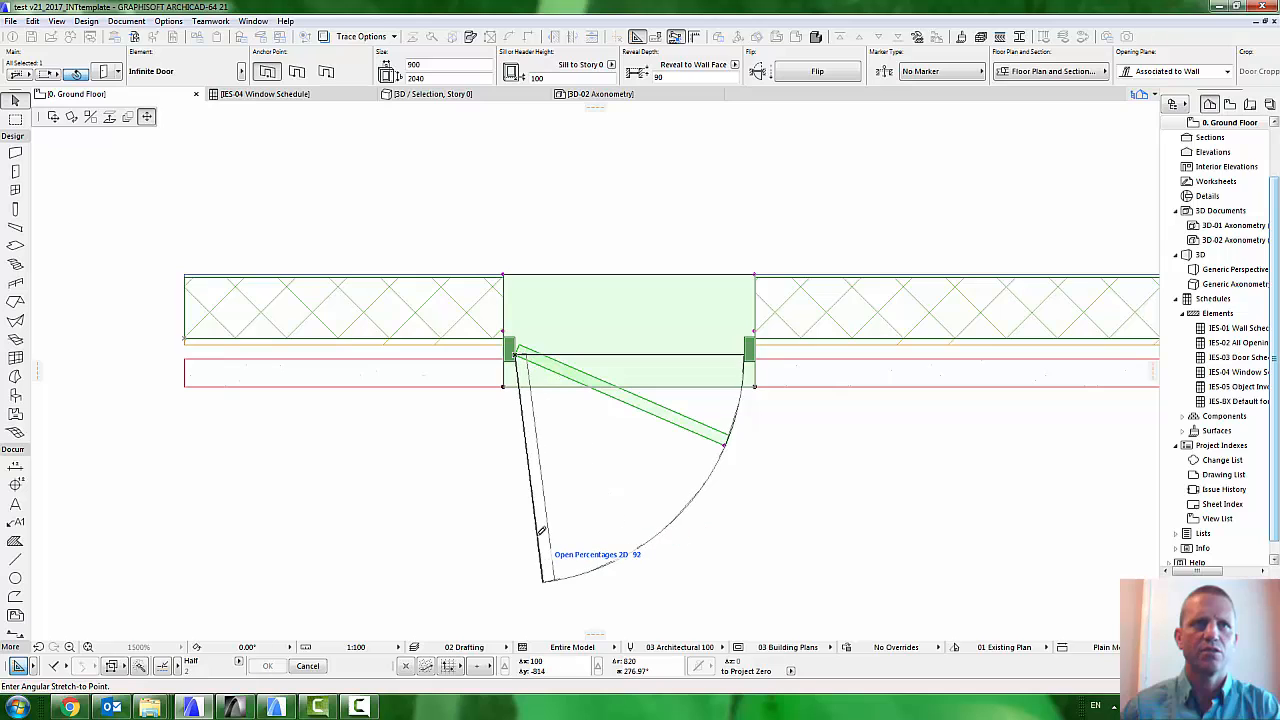